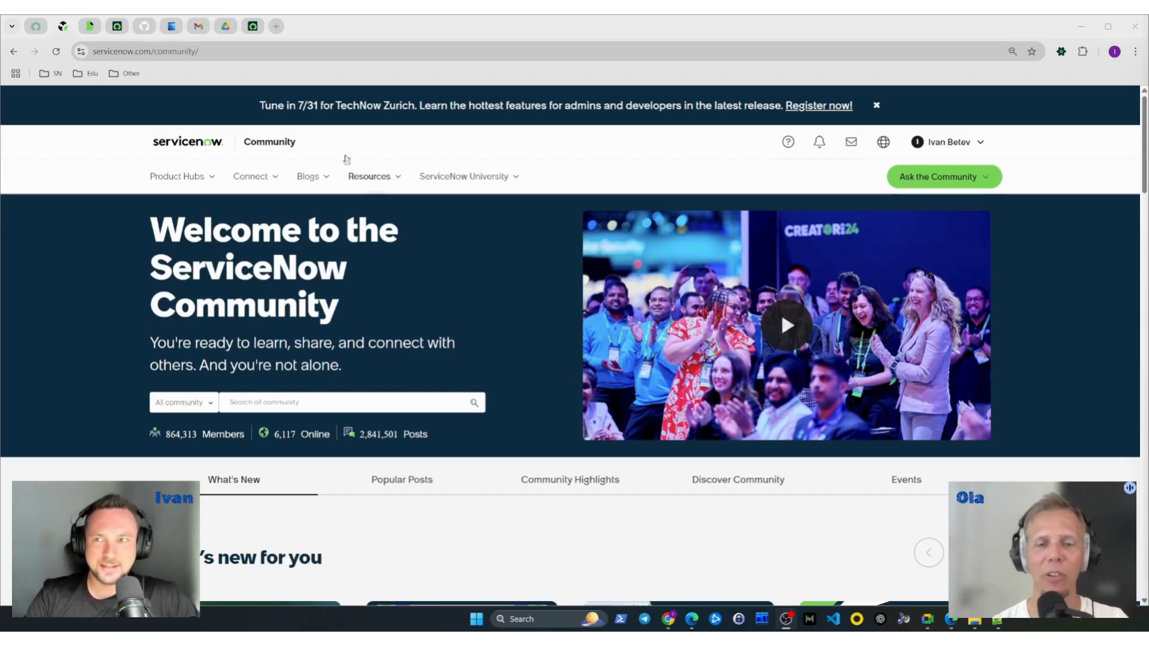
- Switch to the ServiceNow developer instance, filter the navigator for "exped" and open the list of all Expeditions in a new browser tab
mouse_move(253, 29)
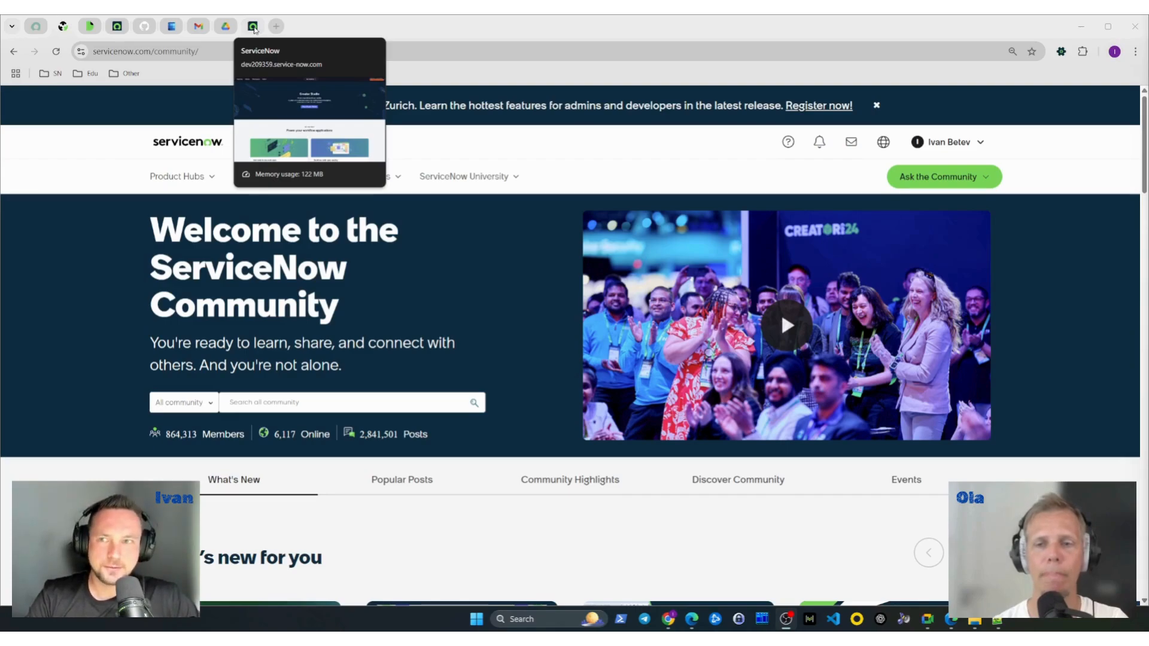
click(252, 26)
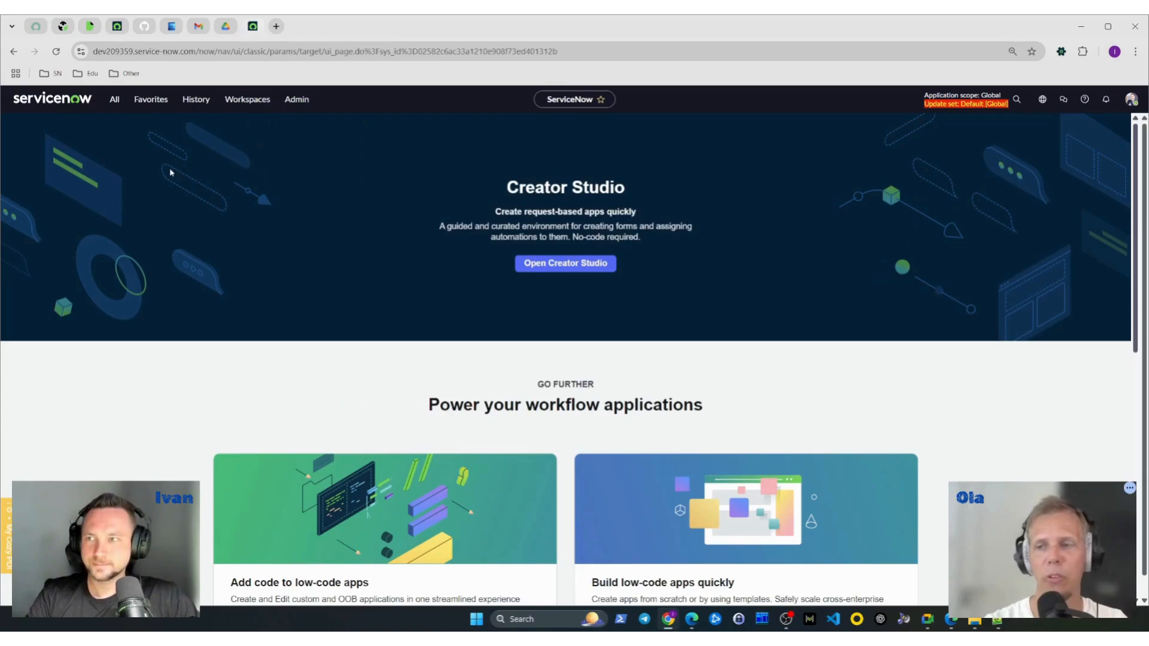
click(119, 103)
text(s)
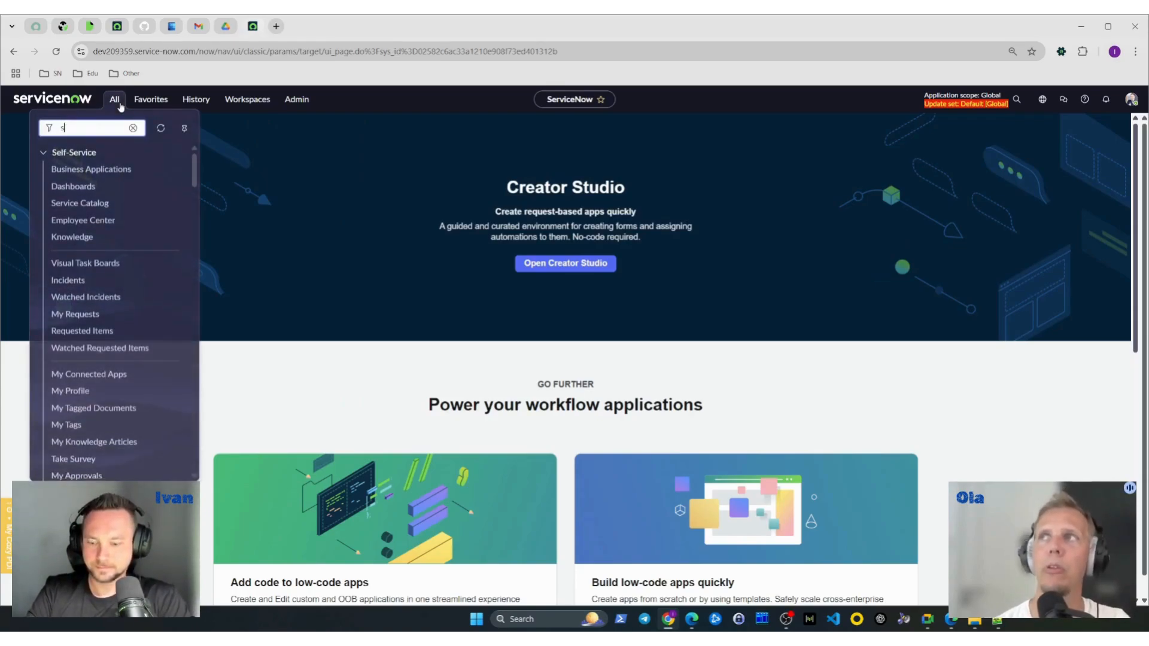
text(xped)
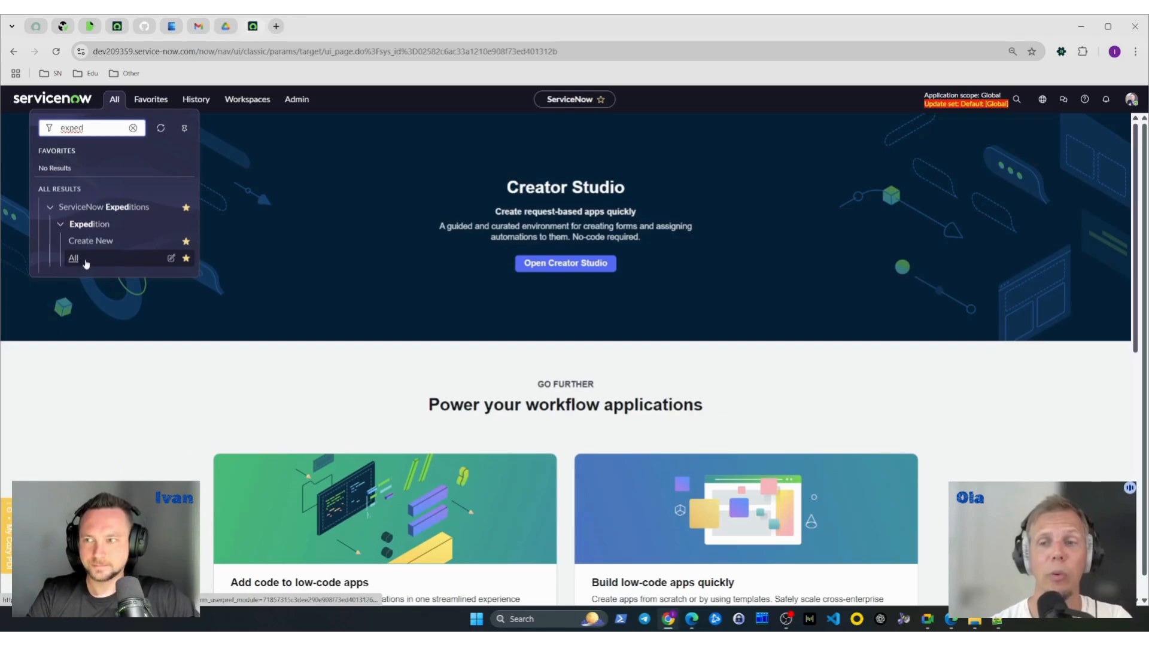
middle_click(85, 262)
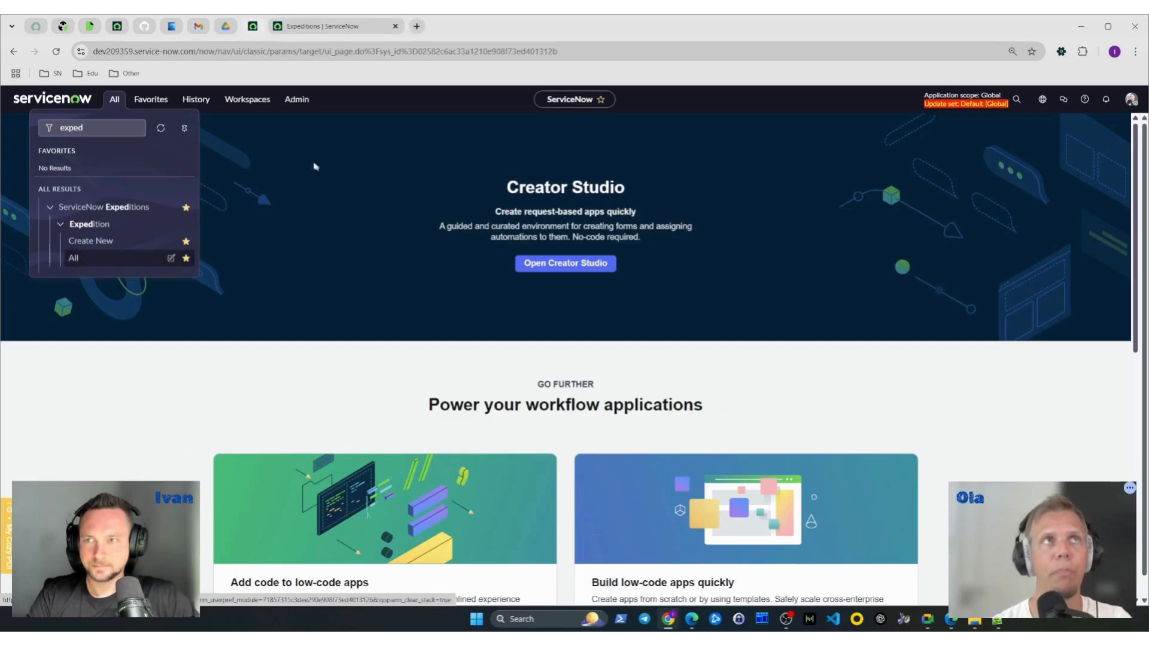
- Find Studio in the navigator, open it in a new browser tab and load the ServiceNow Expeditions application
click(114, 129)
key(ctrl+a)
key(BackSpace)
text(studio)
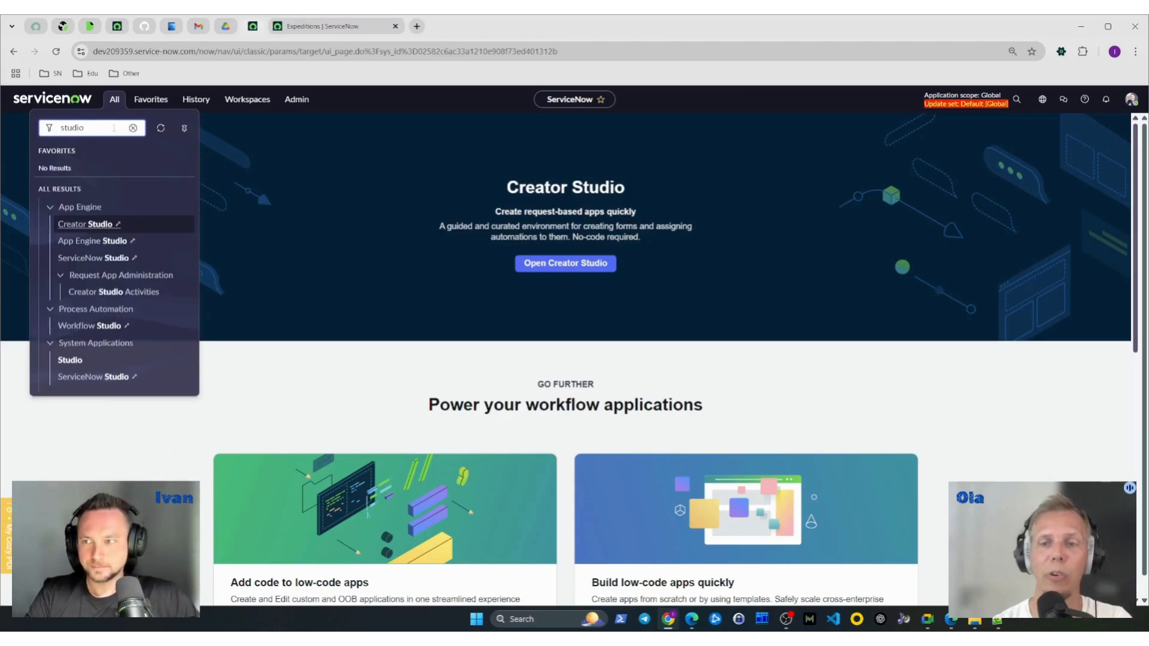
middle_click(95, 365)
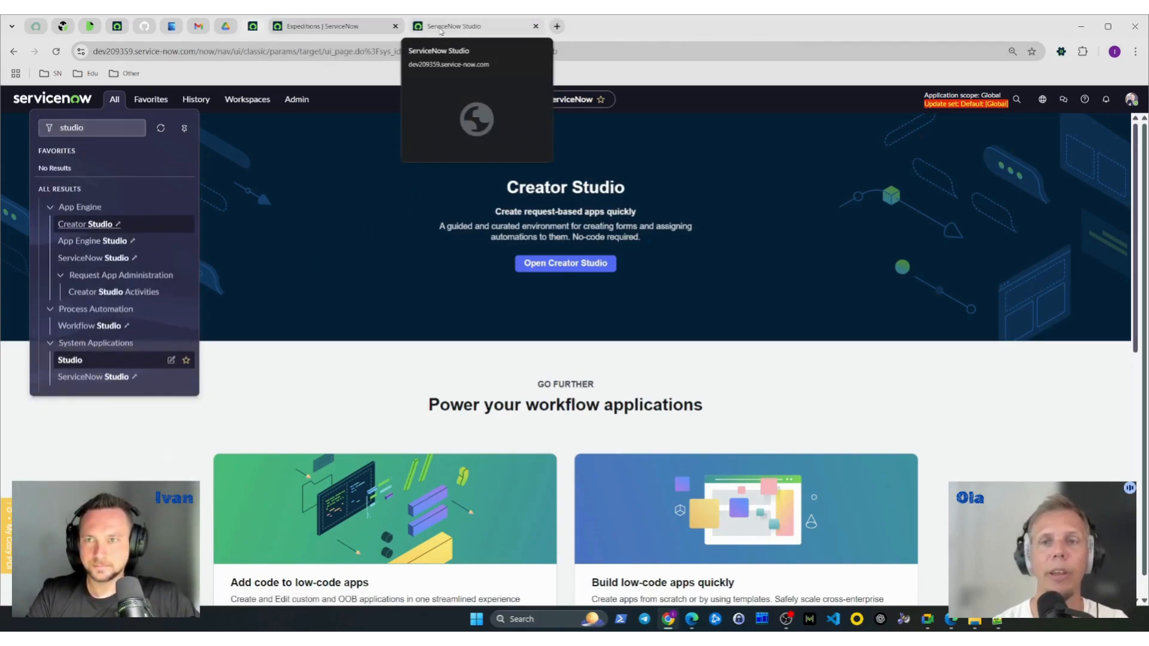
click(502, 25)
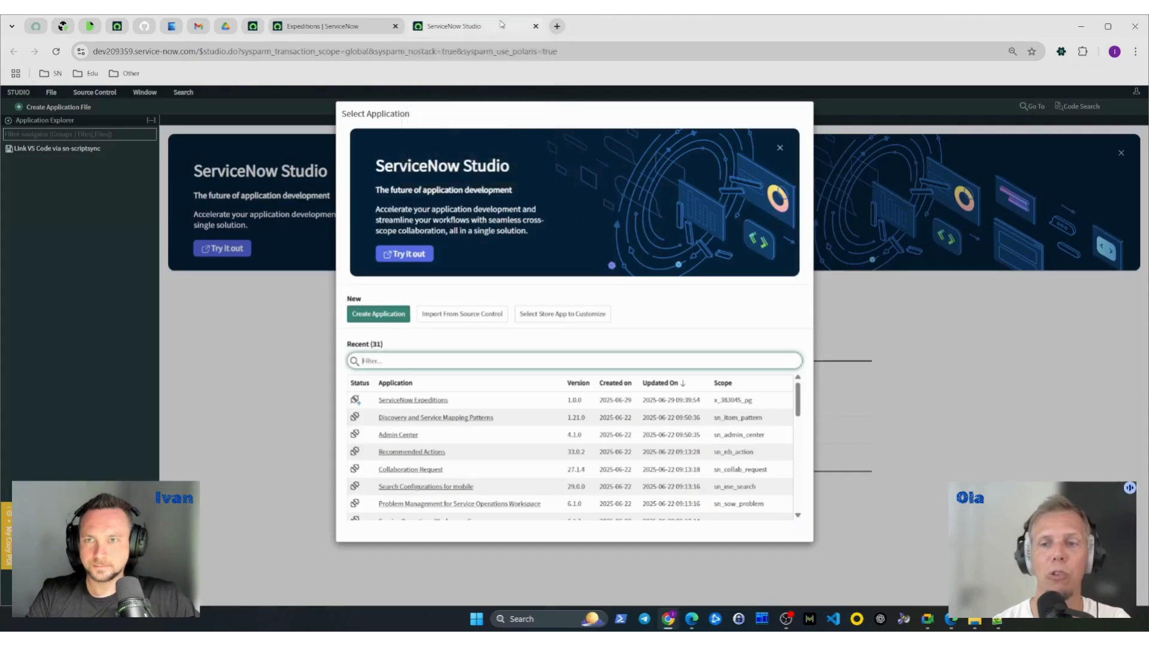
click(419, 401)
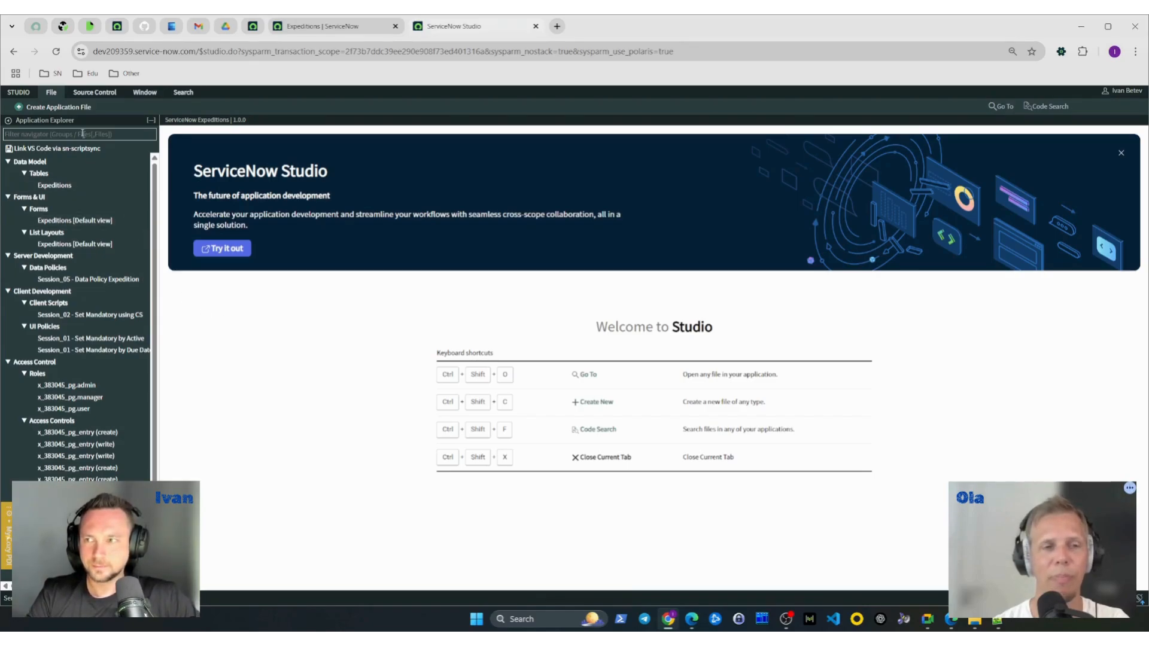
click(68, 108)
text(B)
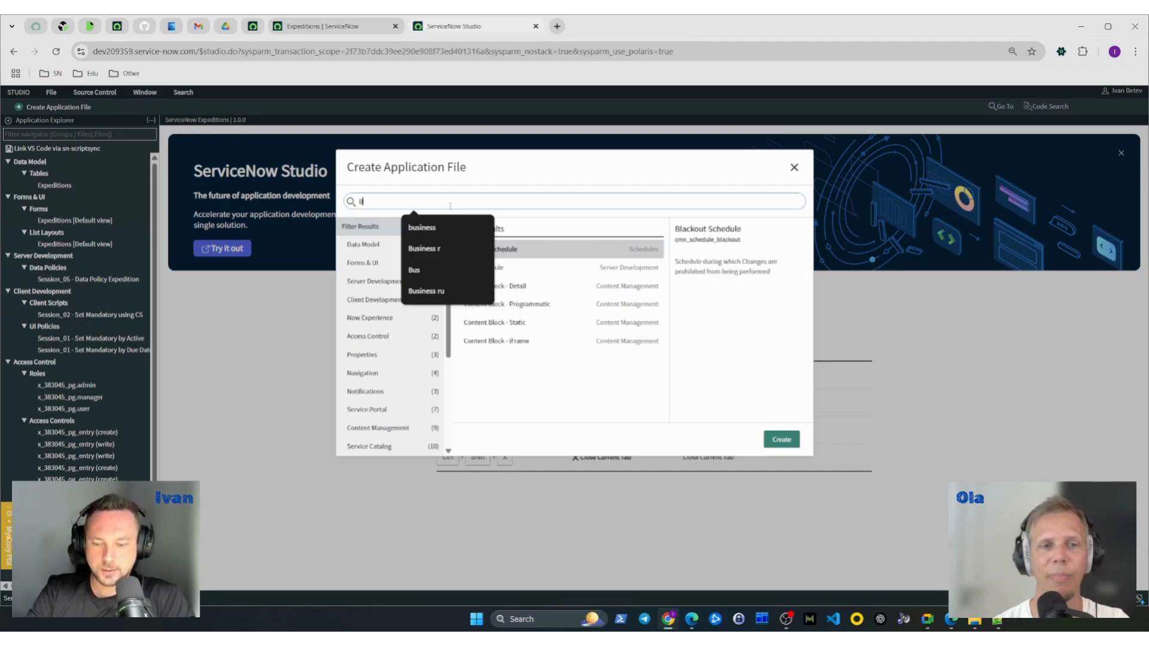
text(usines)
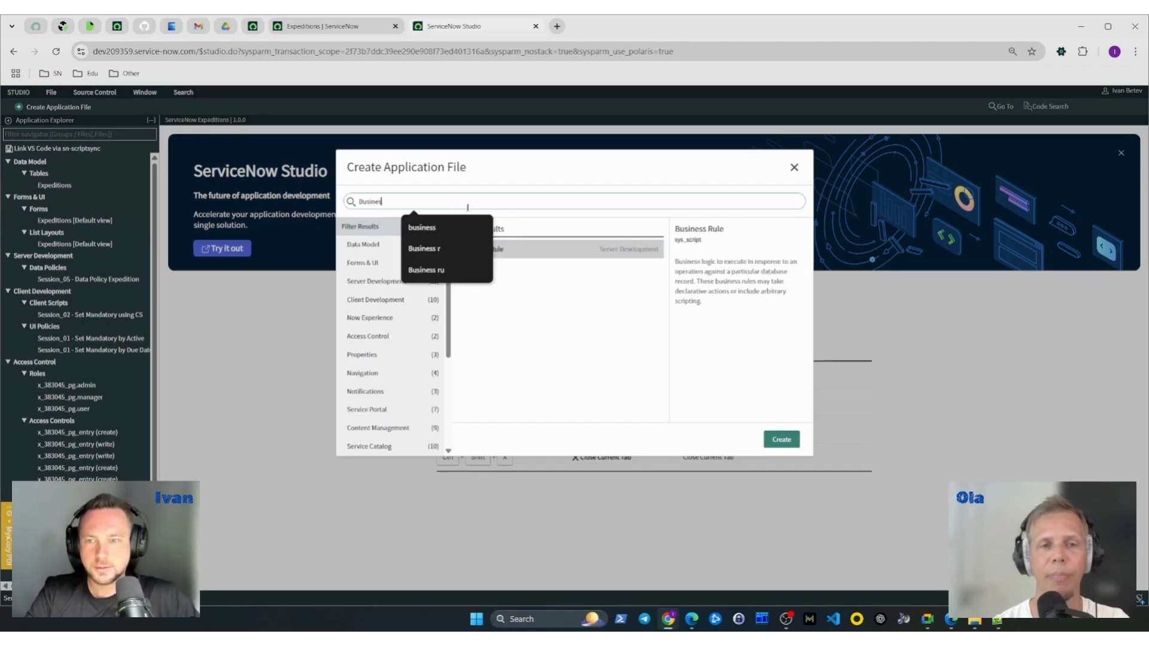
double_click(525, 250)
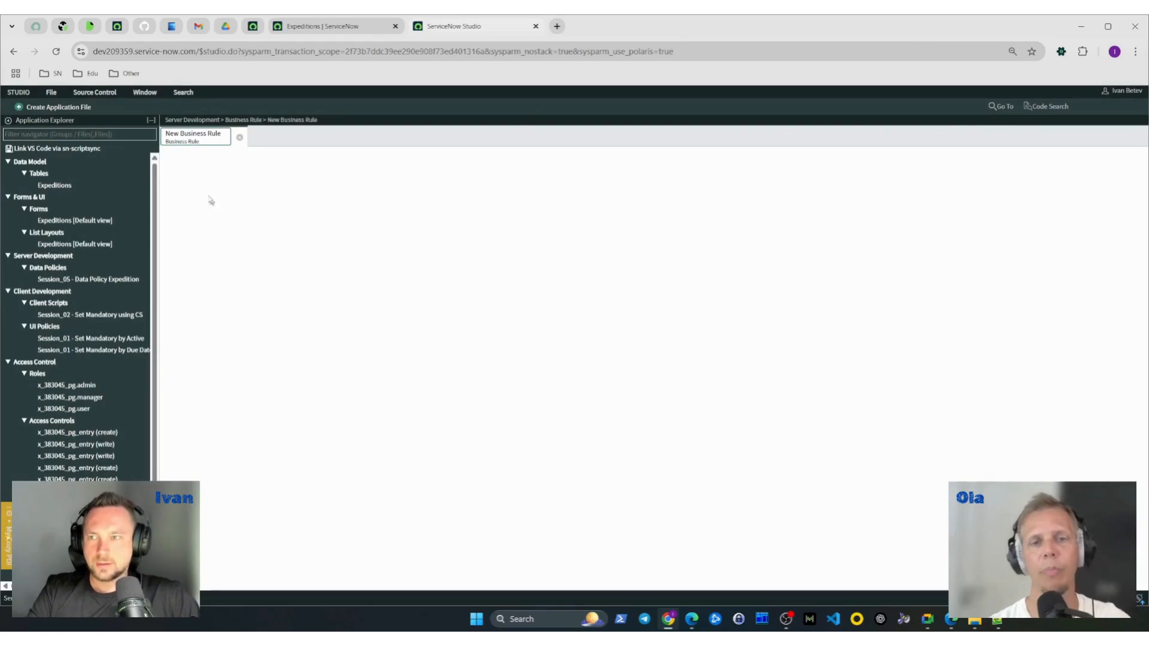
click(240, 137)
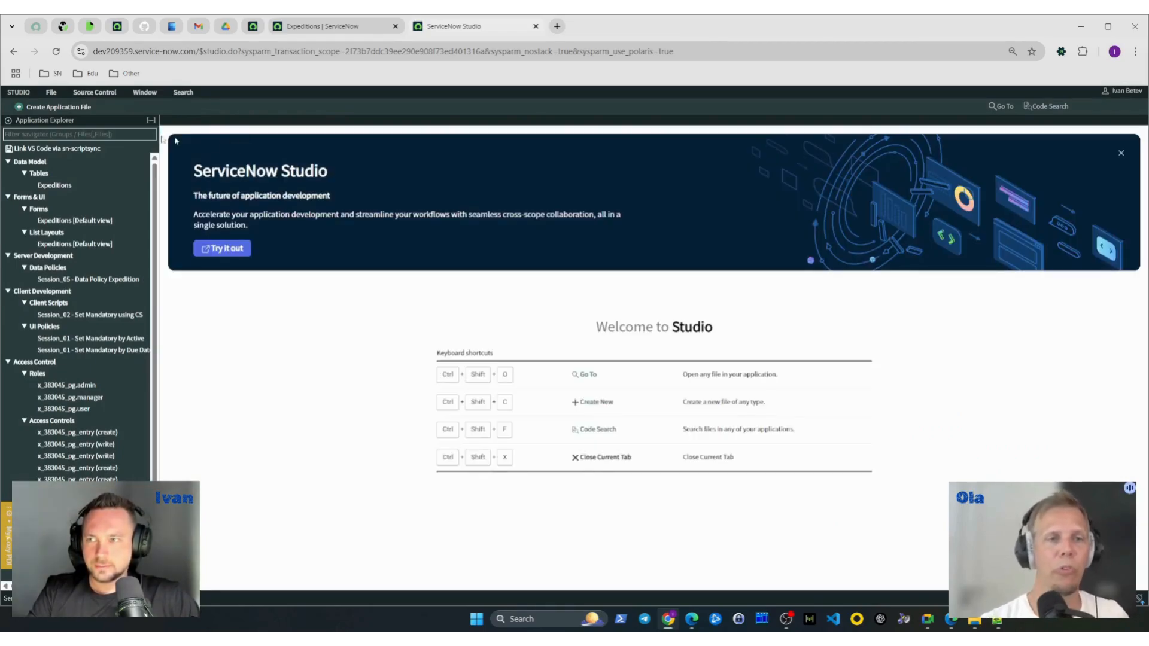
- Create a new application file of type Business Rule in the ServiceNow Expeditions application
click(51, 93)
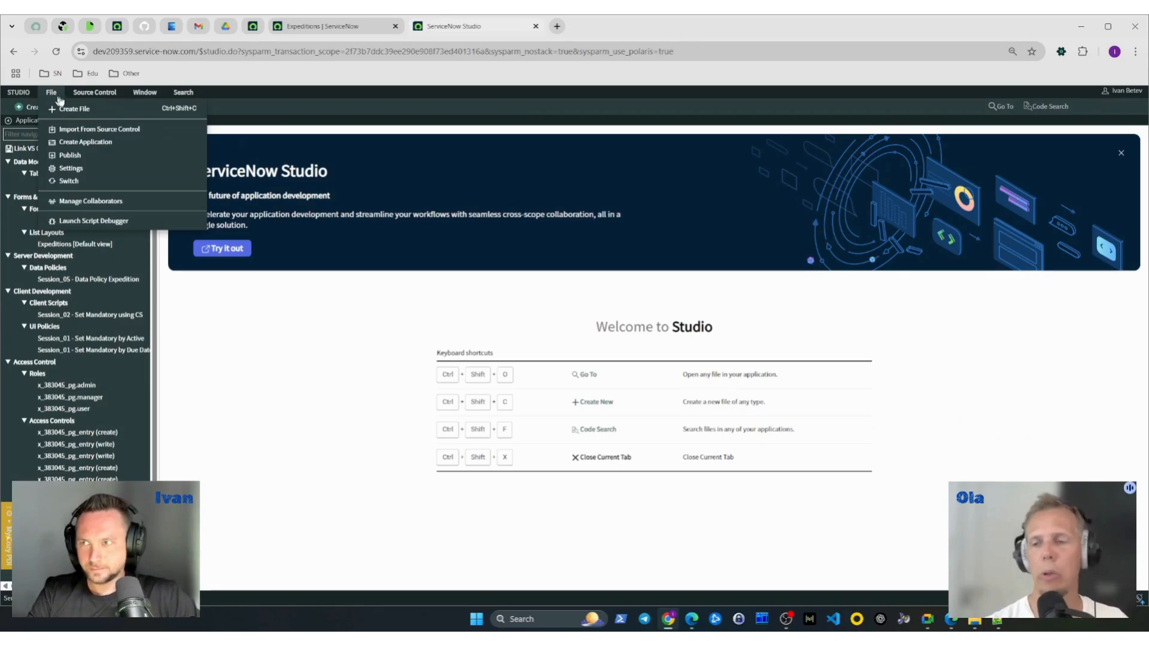
mouse_move(63, 96)
click(106, 107)
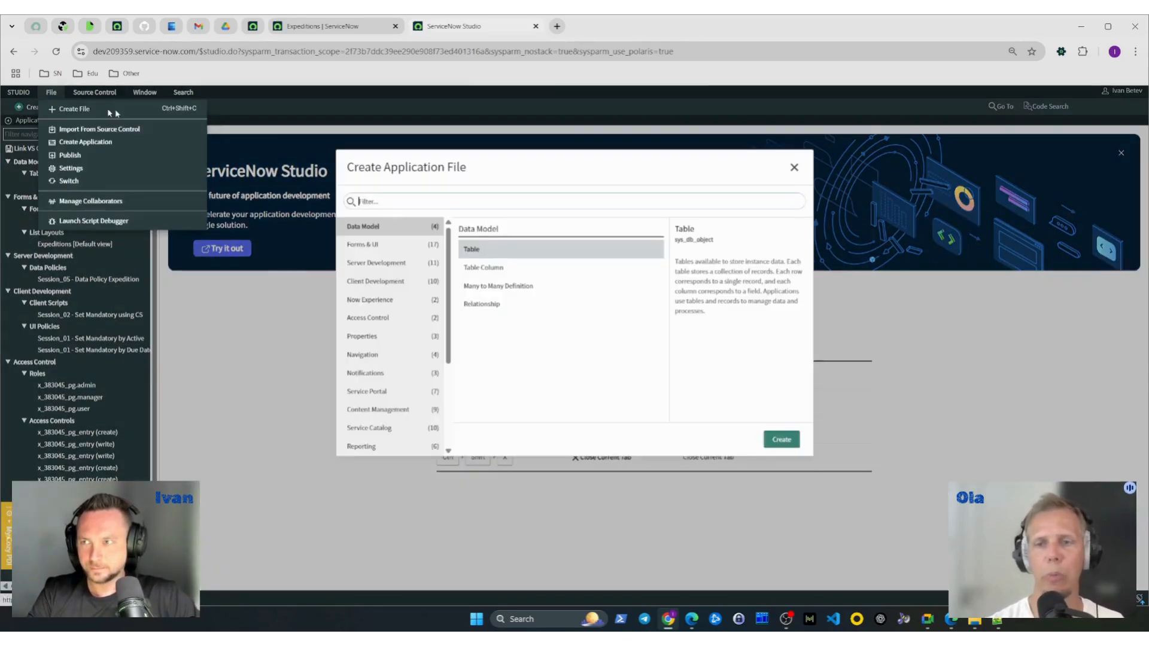
text(busine)
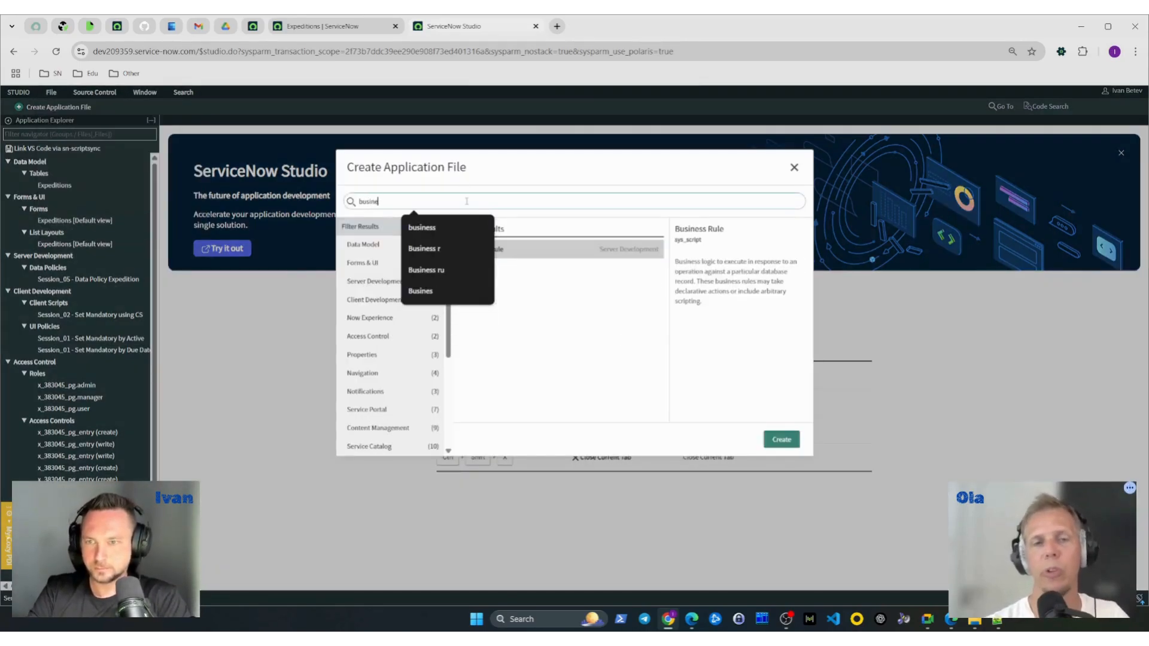
text(ss rules)
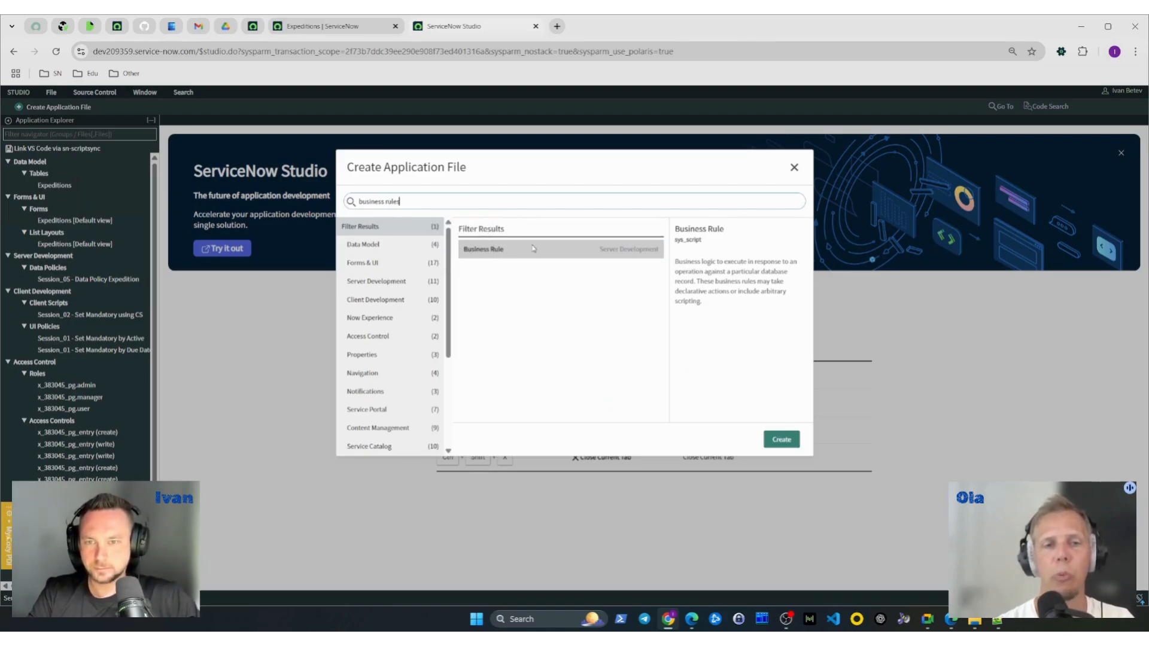
click(782, 439)
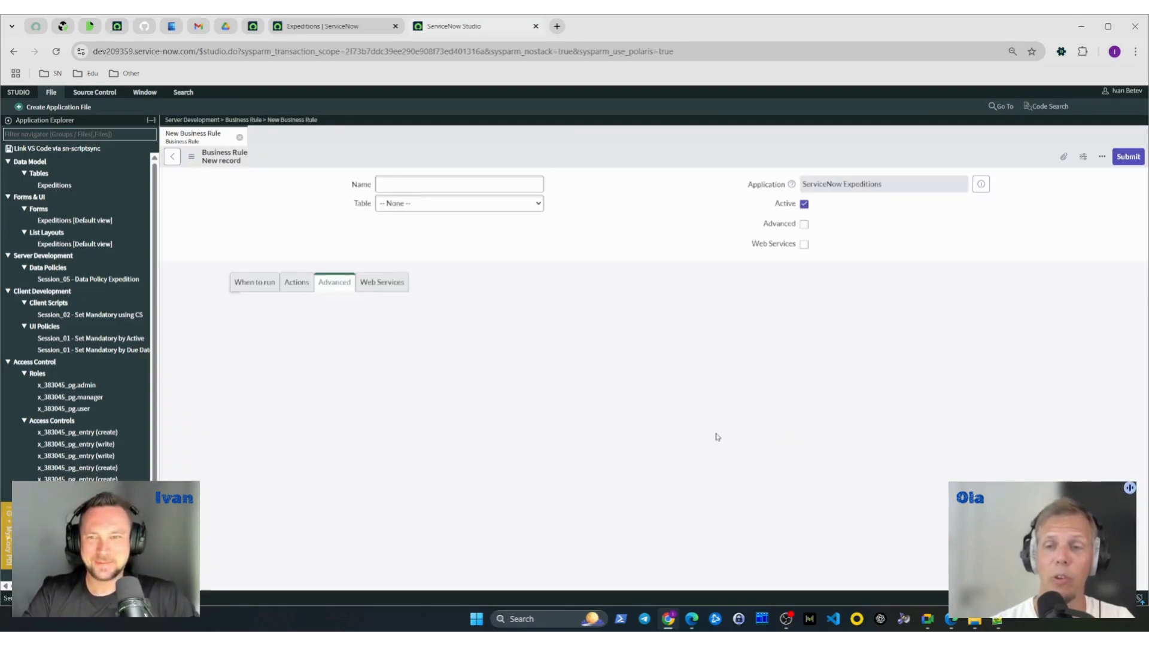
- Set the new business rule's table to Expeditions [x_383045_pg_entry]
click(407, 204)
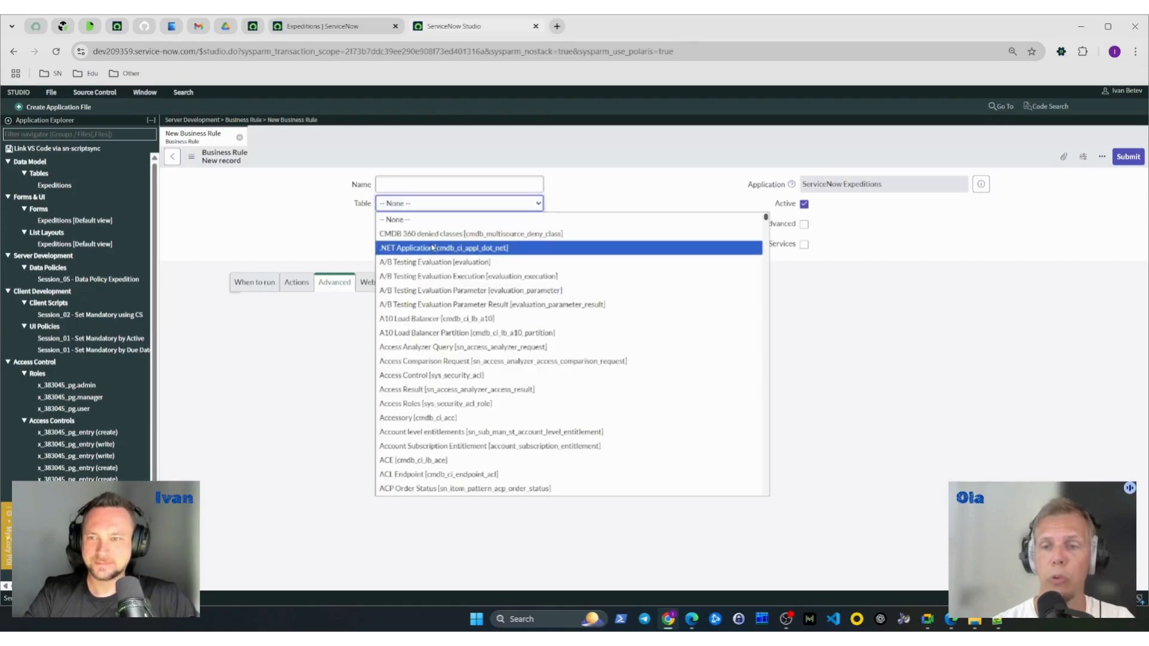
click(410, 222)
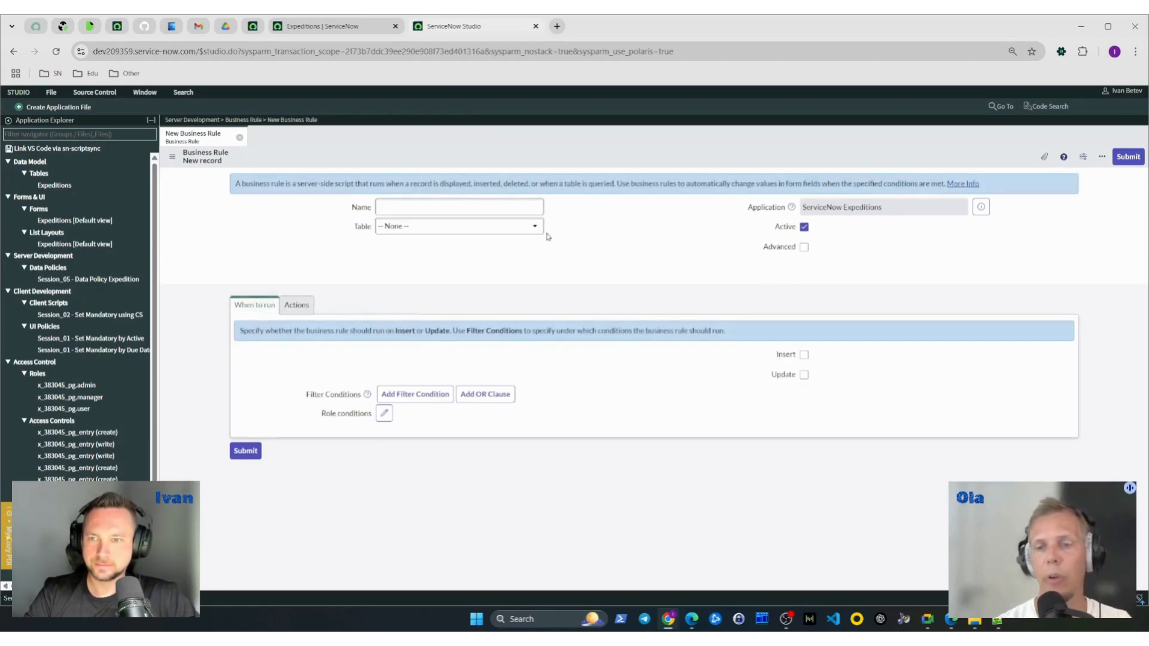
click(450, 233)
text(exped)
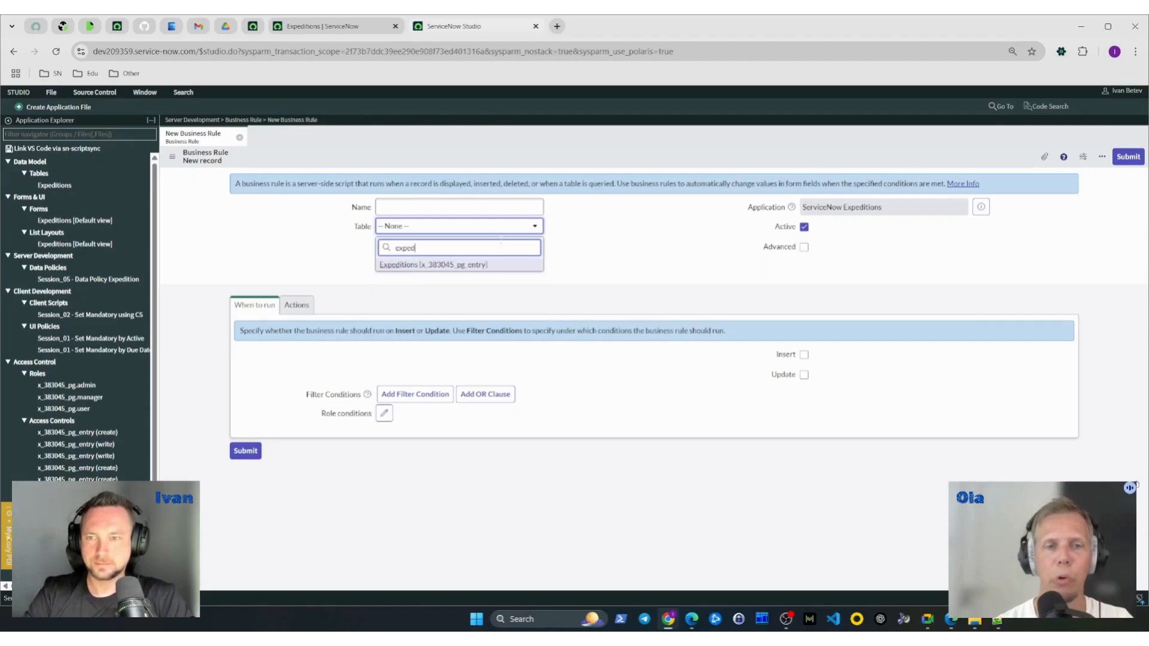
key(Return)
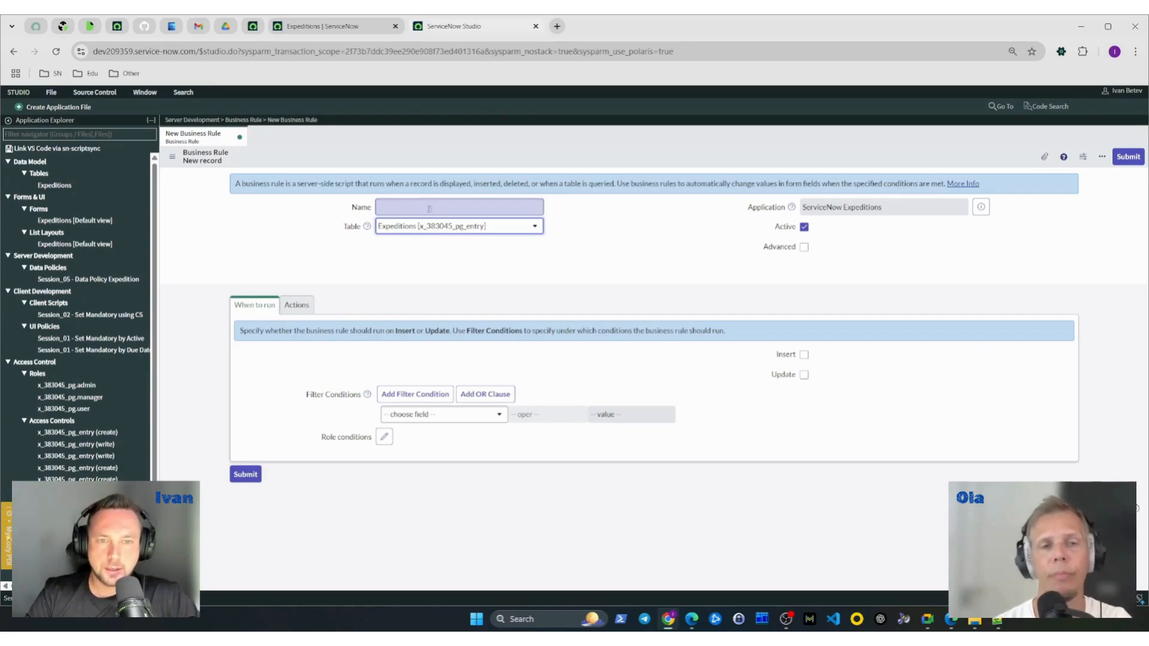
- Enable the Advanced option on the new business rule and save the record without leaving the form
click(804, 247)
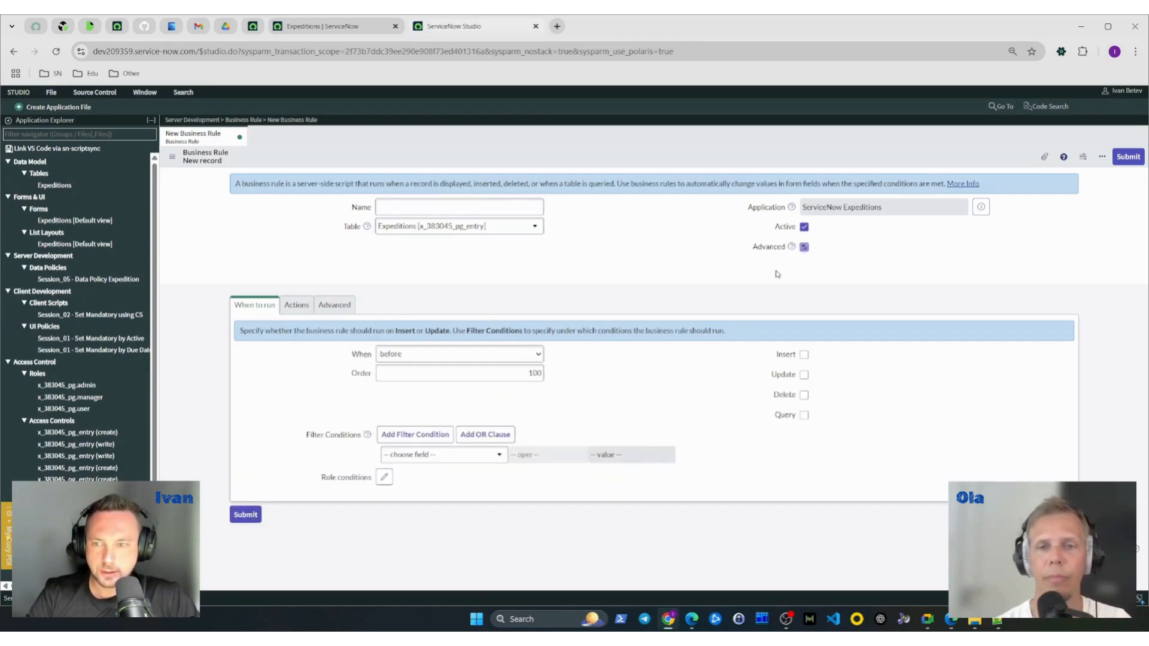
right_click(563, 164)
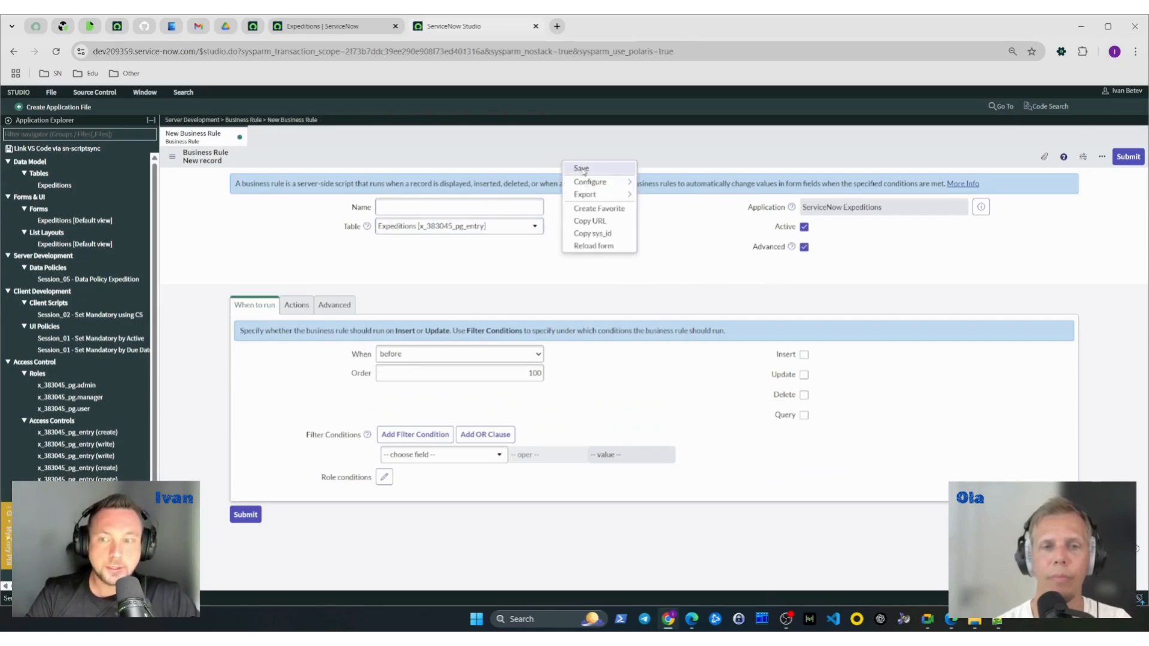
click(582, 169)
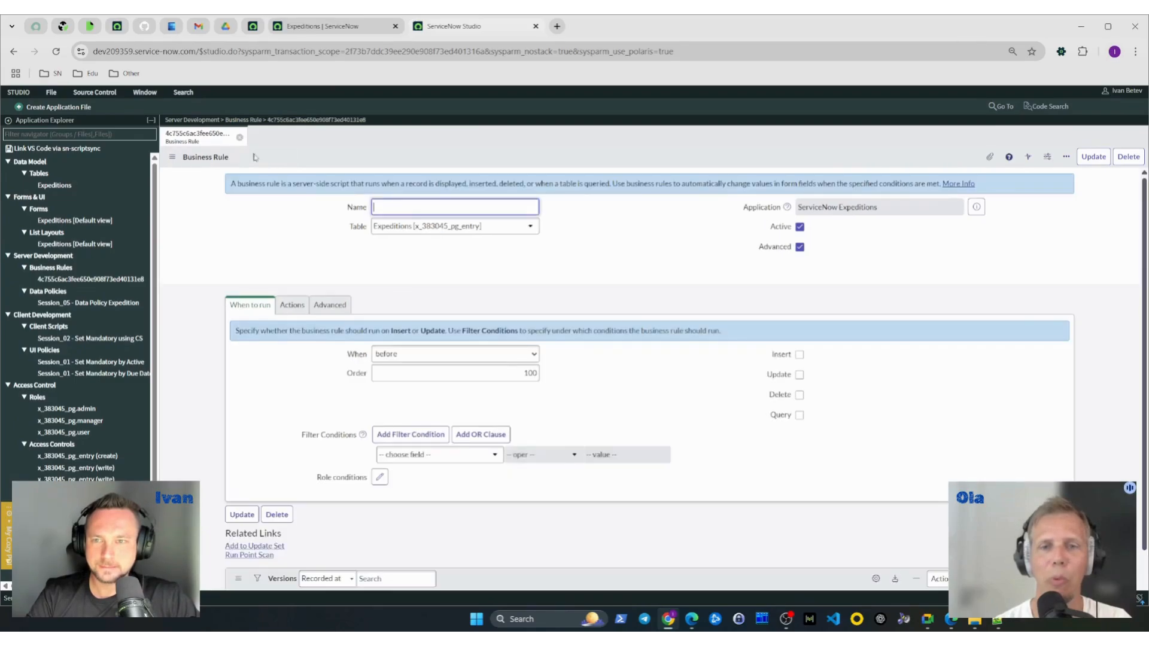
- Turn off the Advanced option, name the business rule "Session 04 - Validation Business Rule" and save the record
click(799, 248)
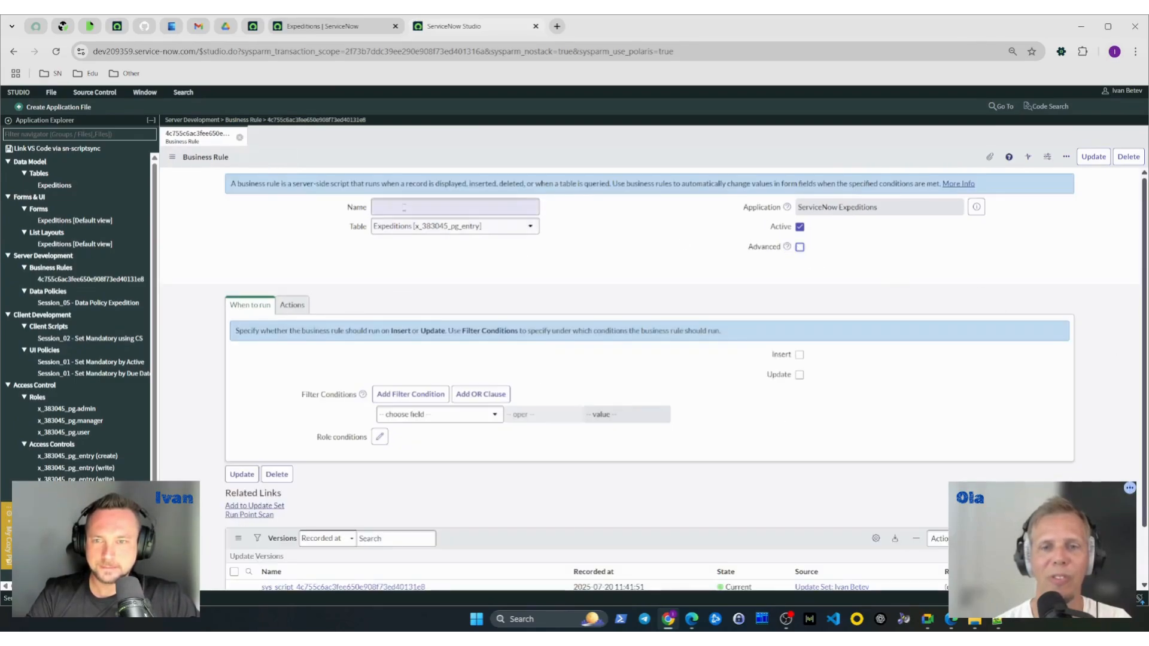
text(Ses)
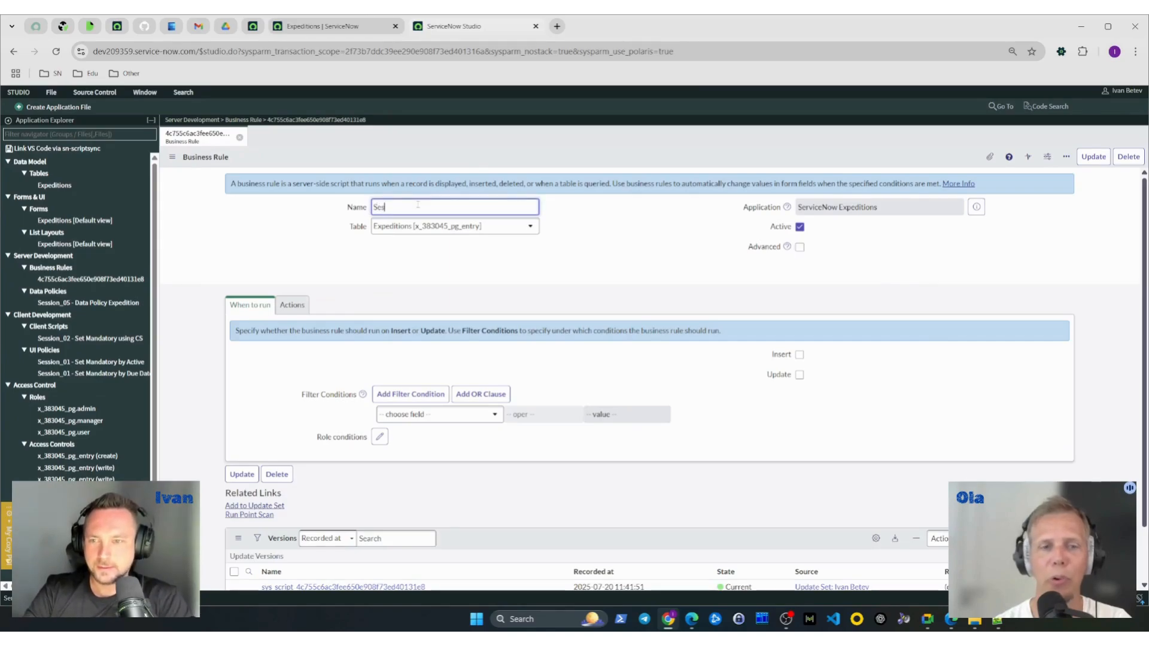
text(sion 04 -)
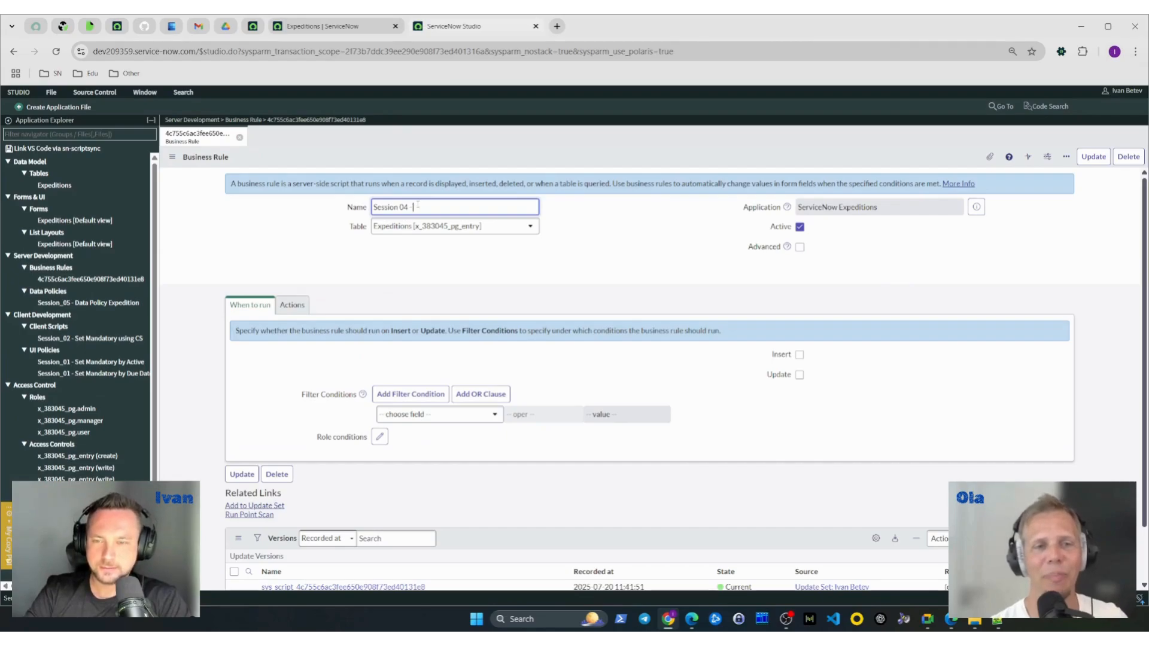
text( B)
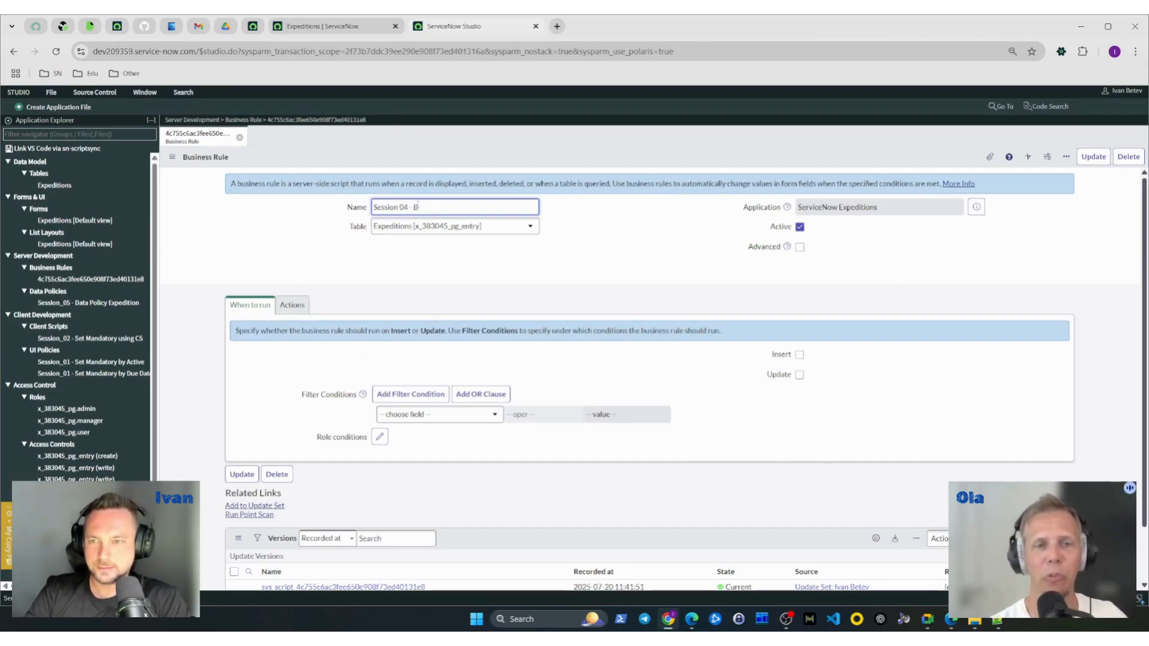
text(usiness Rule)
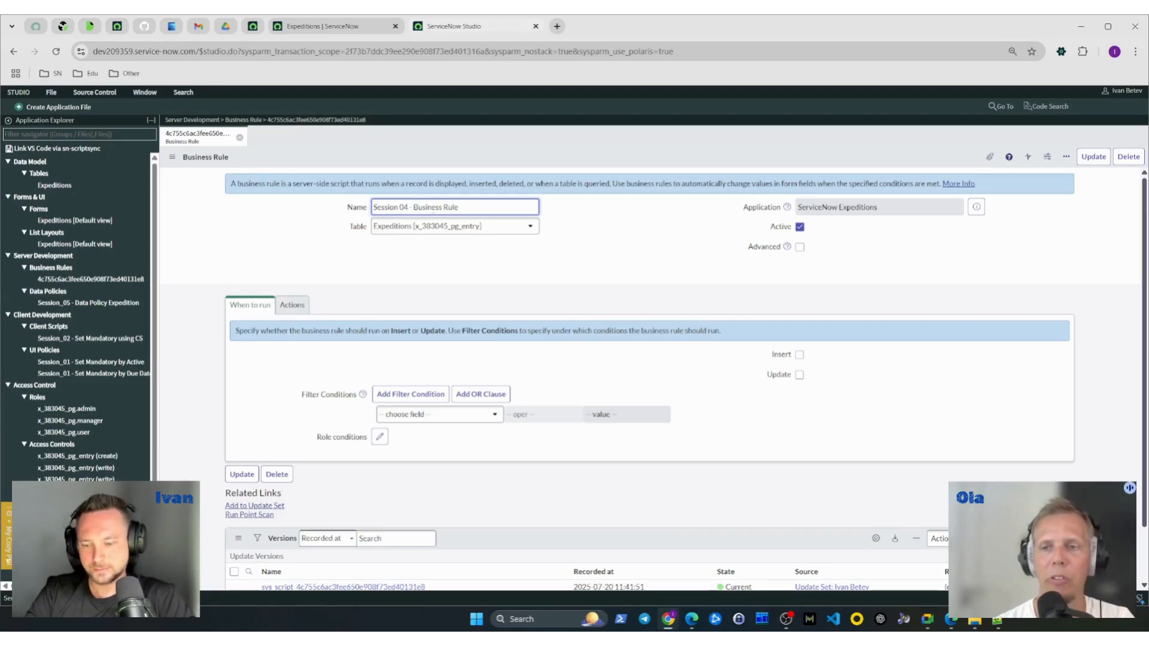
text( sValidation)
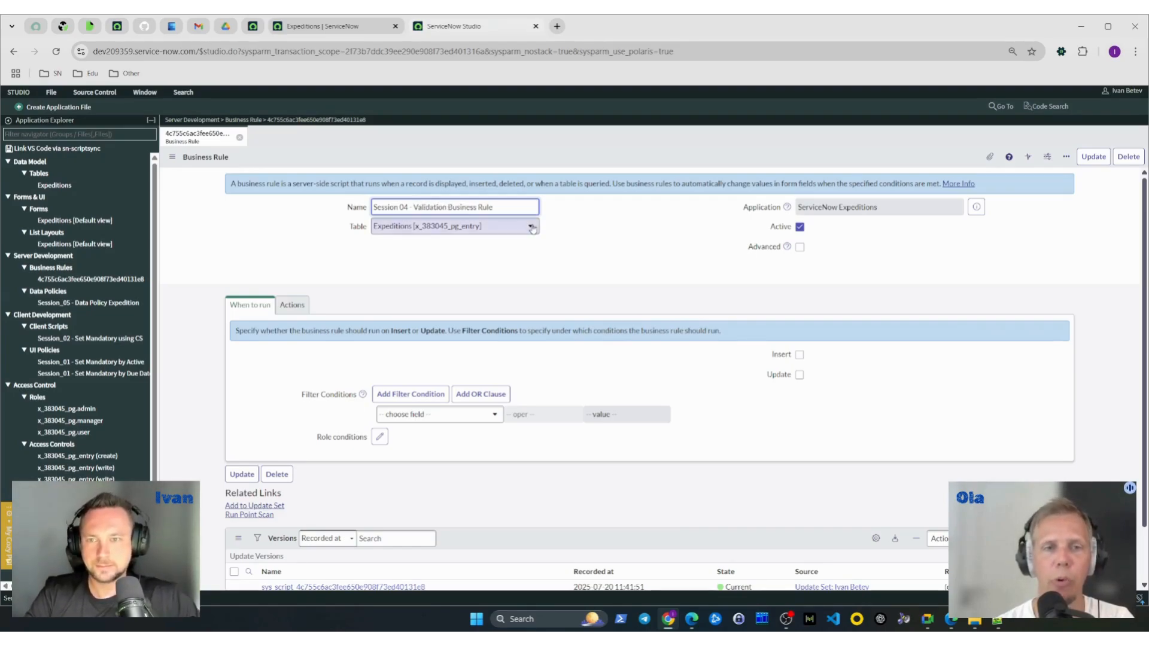
right_click(623, 166)
click(635, 167)
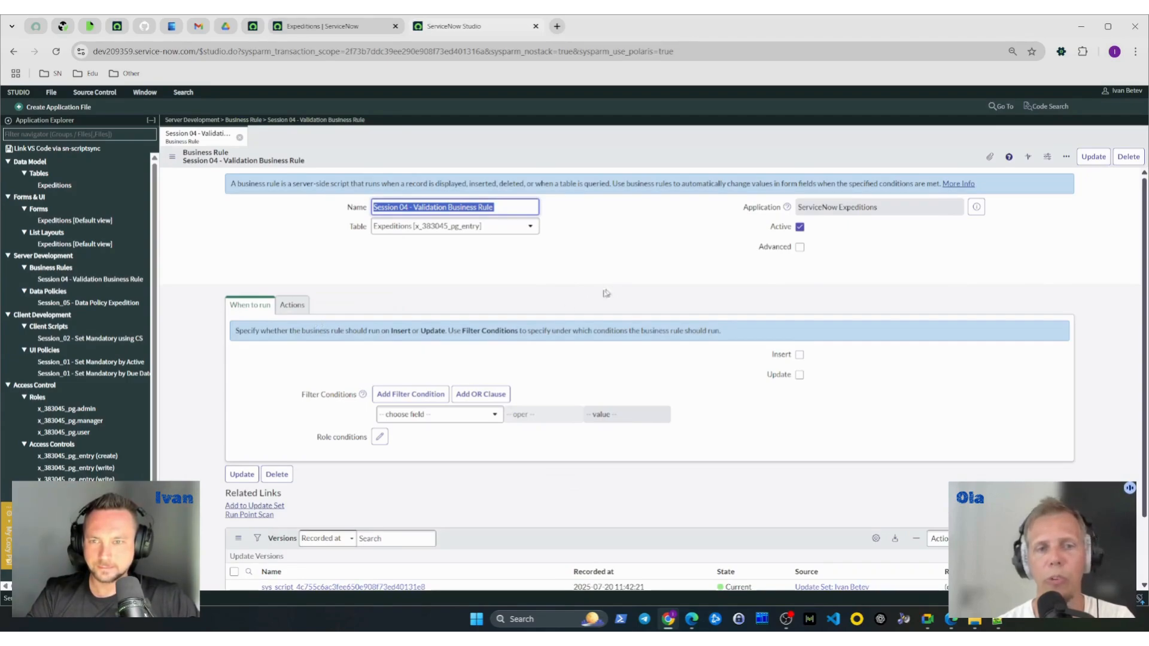
- Deactivate the Session 04 - Validation Business Rule by clearing its Active option
click(568, 301)
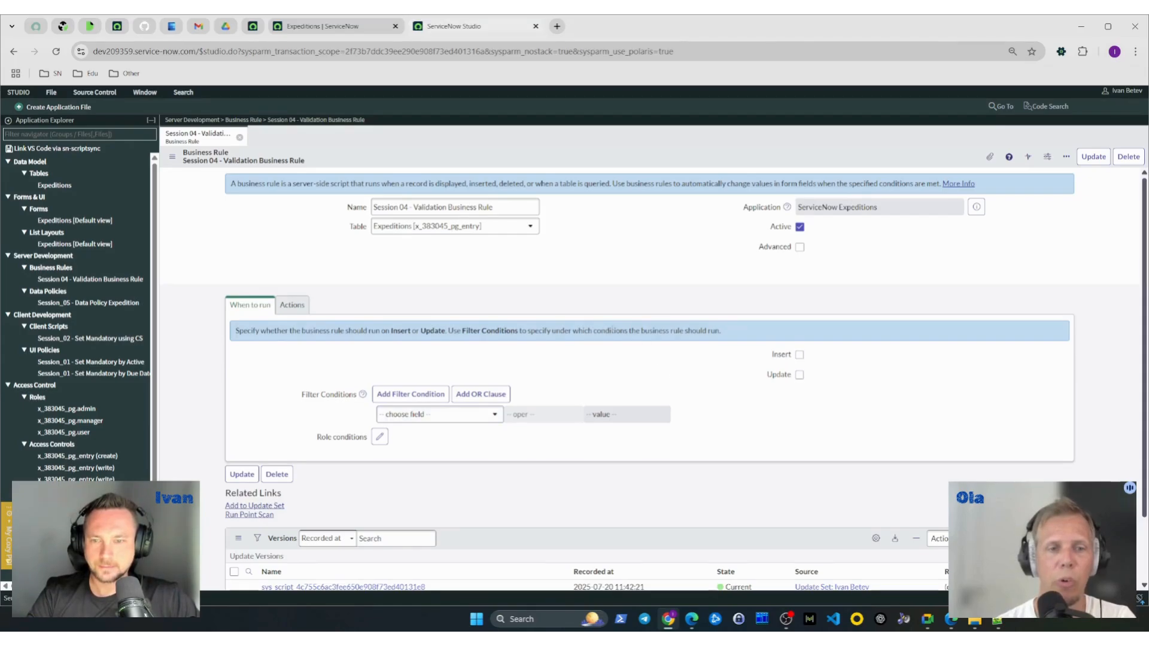
scroll(611, 328, down, 1)
scroll(613, 331, up, 1)
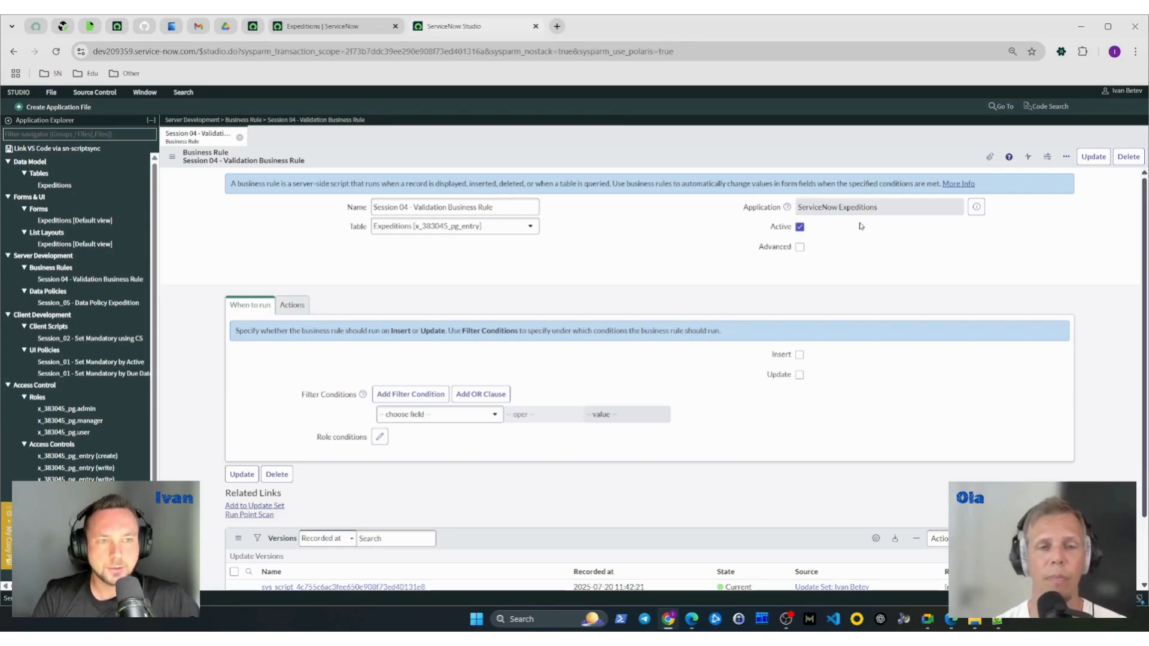
click(799, 227)
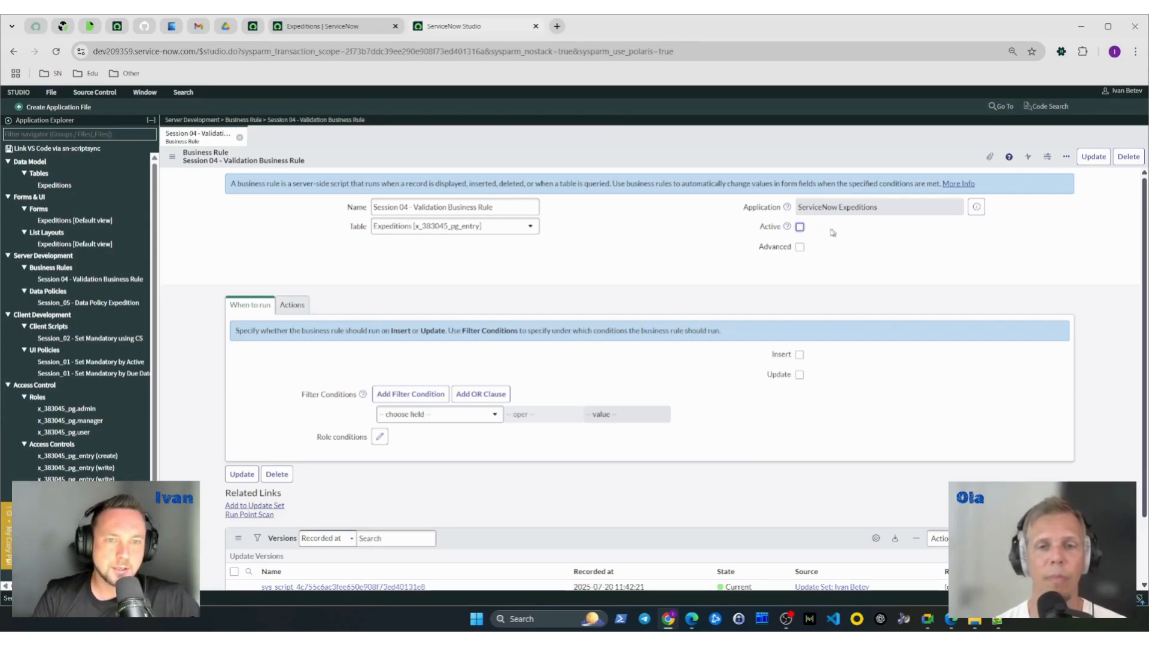
- Reactivate the Session 04 - Validation Business Rule by enabling its Active option
click(799, 228)
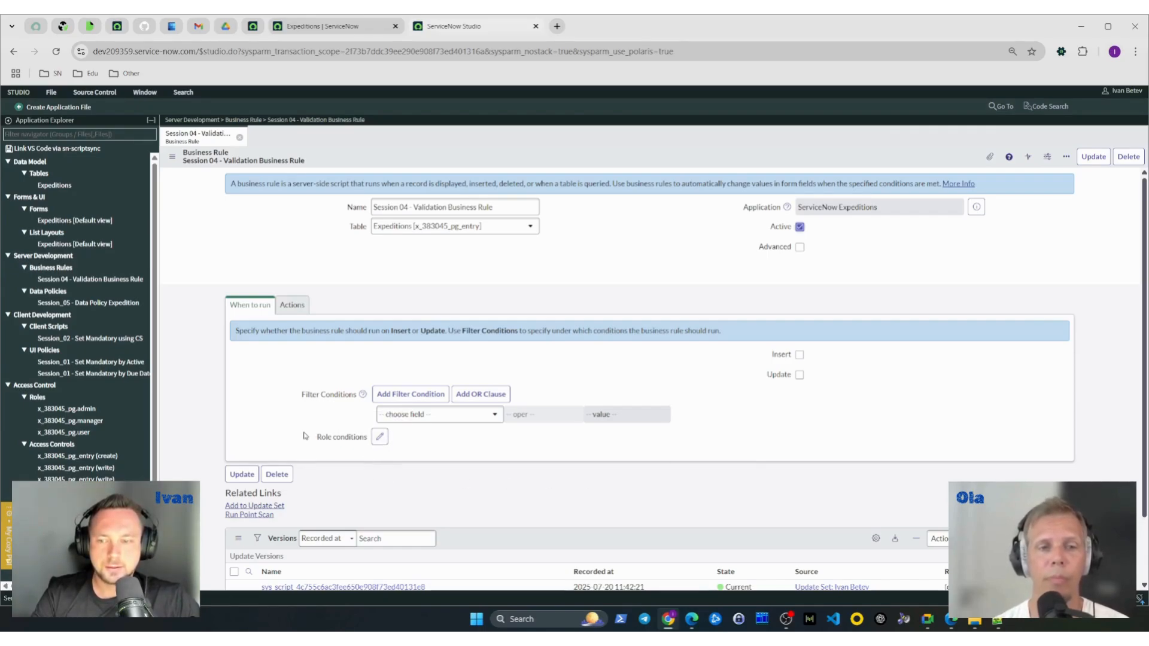
drag(306, 437, 367, 440)
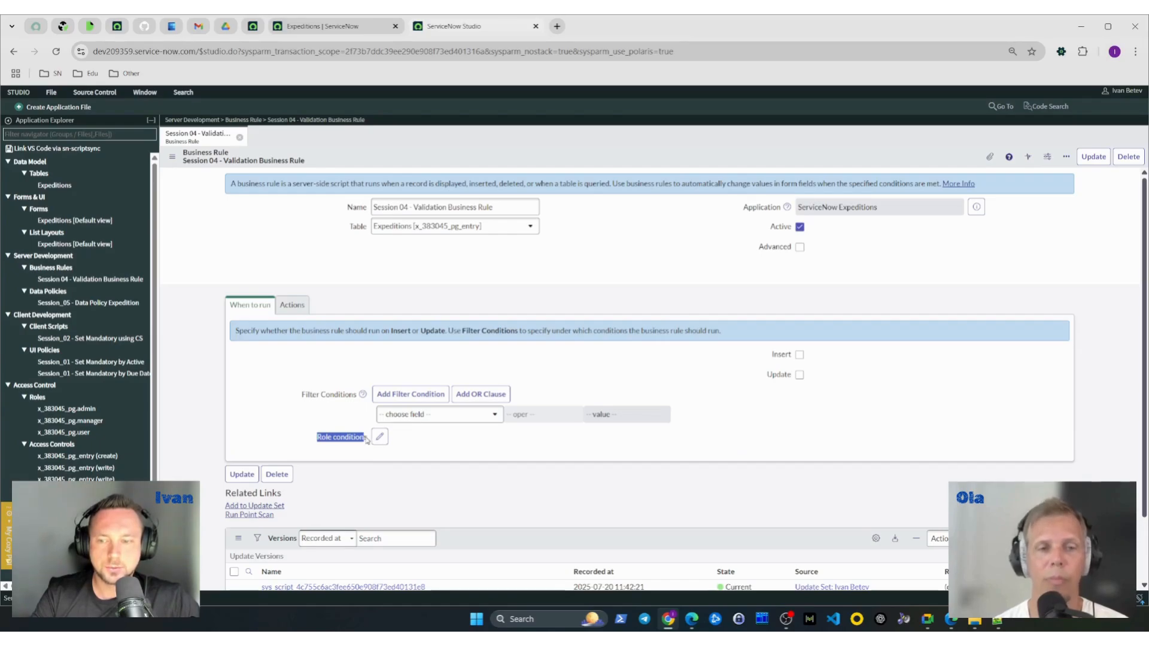
click(685, 440)
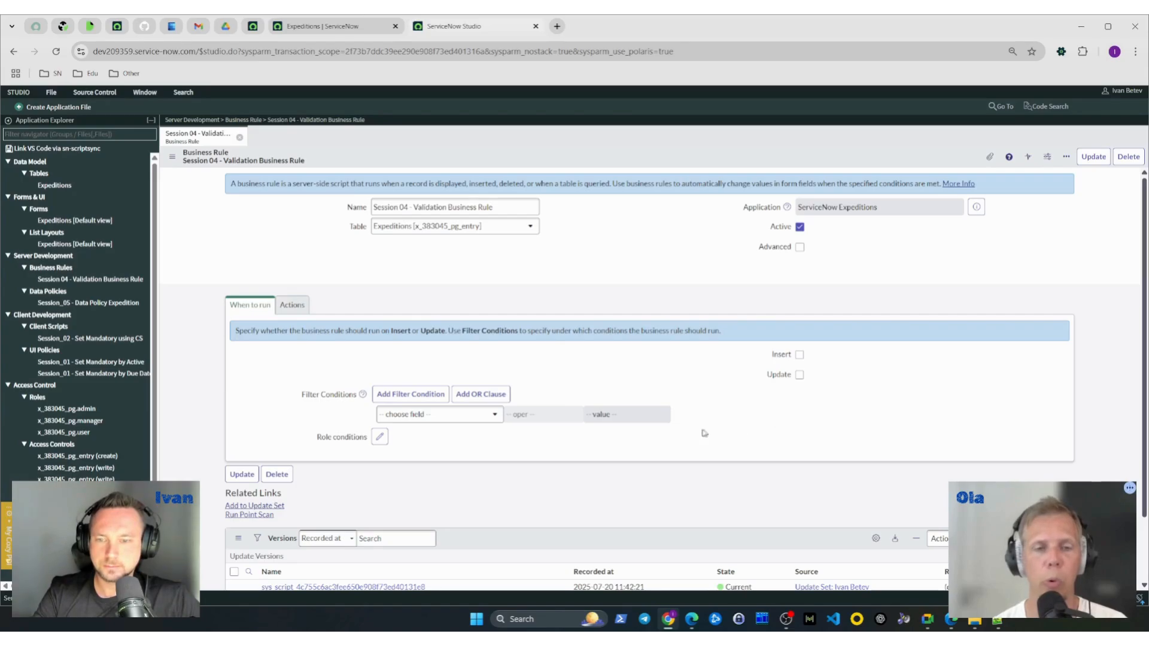
- Add the filter condition "Corporate ID is not empty" to the business rule and set it to run on Update
click(454, 419)
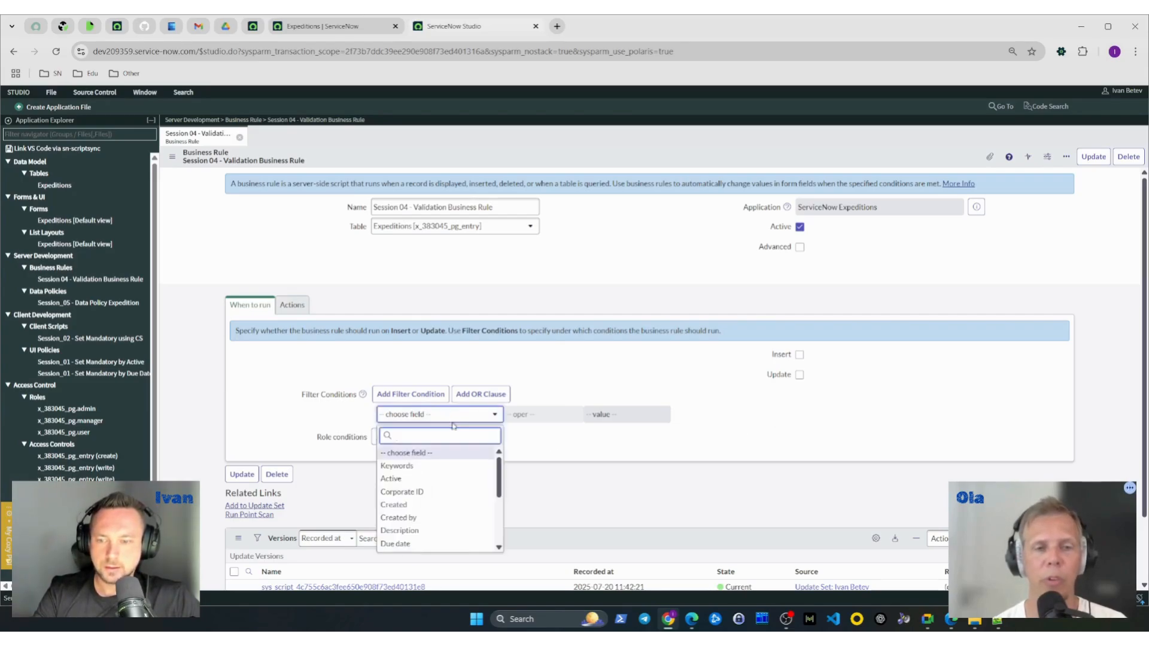
click(441, 493)
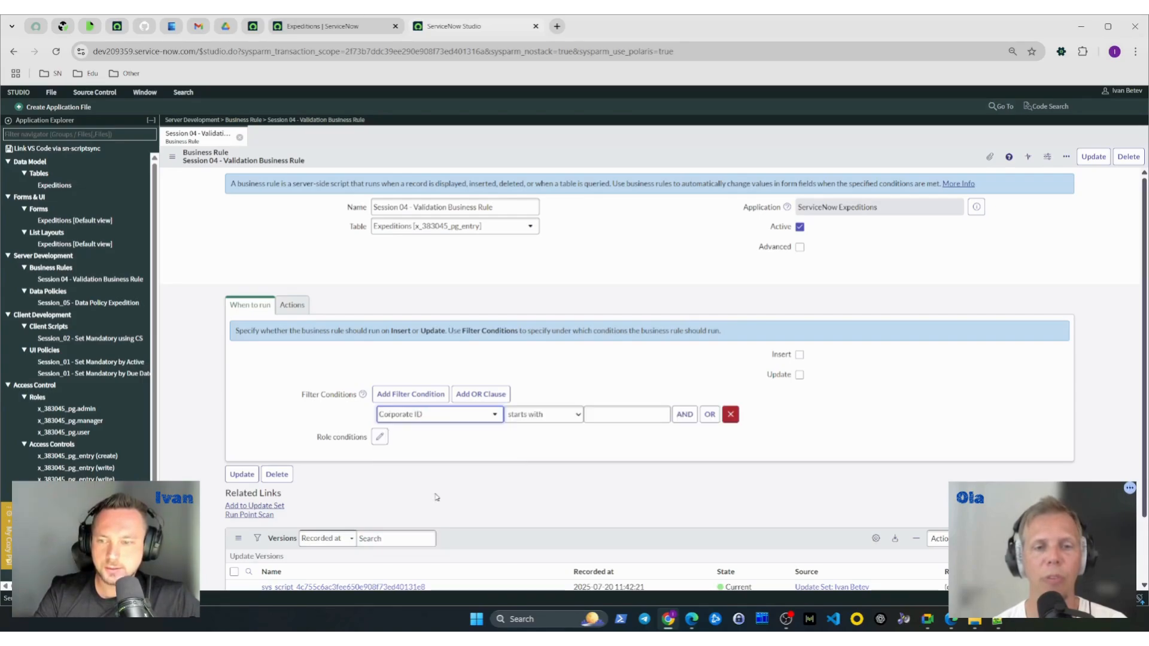
click(542, 414)
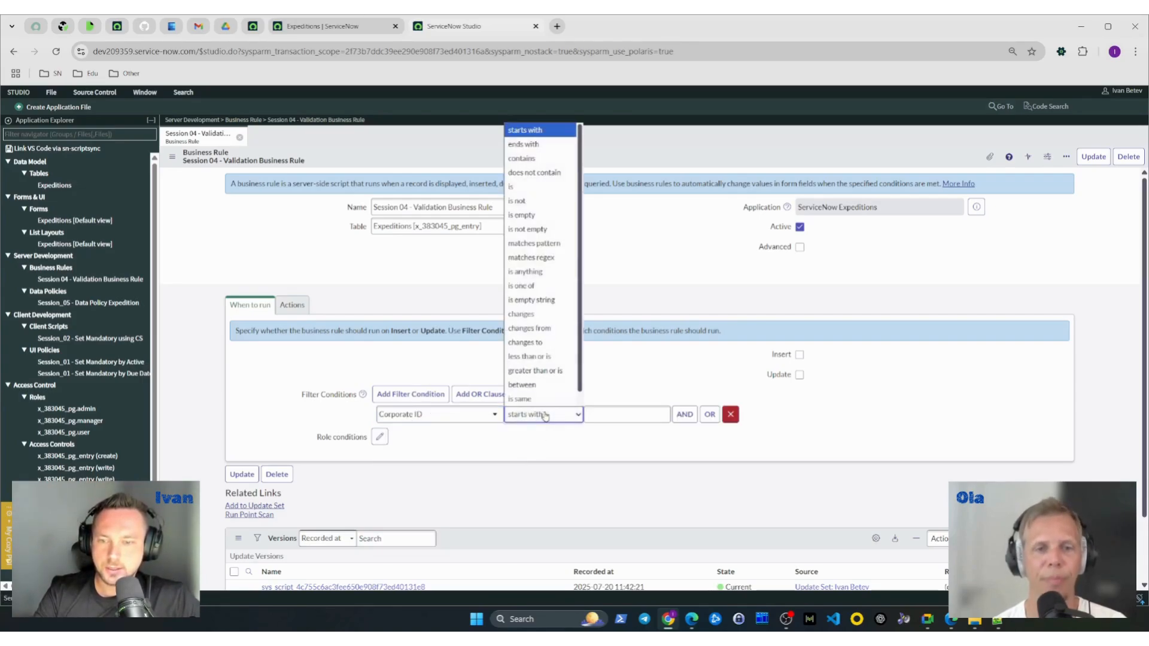
click(531, 229)
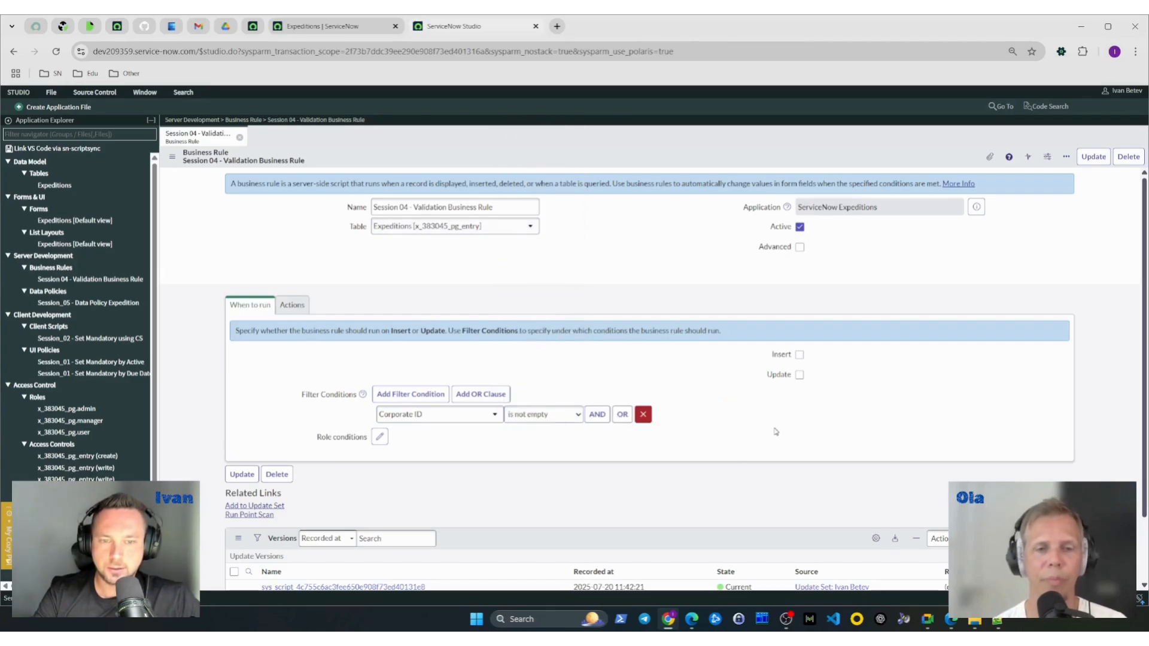
click(799, 375)
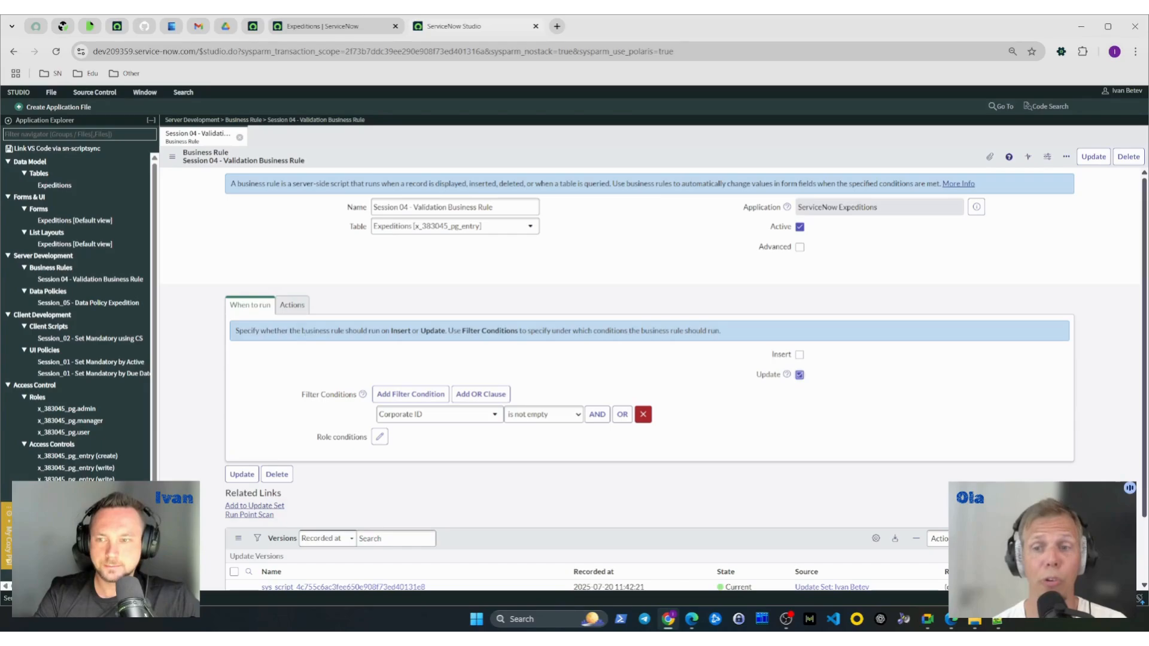
- Enable Add message in the rule's actions and enter "This message confirms the executions of the business rule we did on our 04 Expedition :D"
click(293, 306)
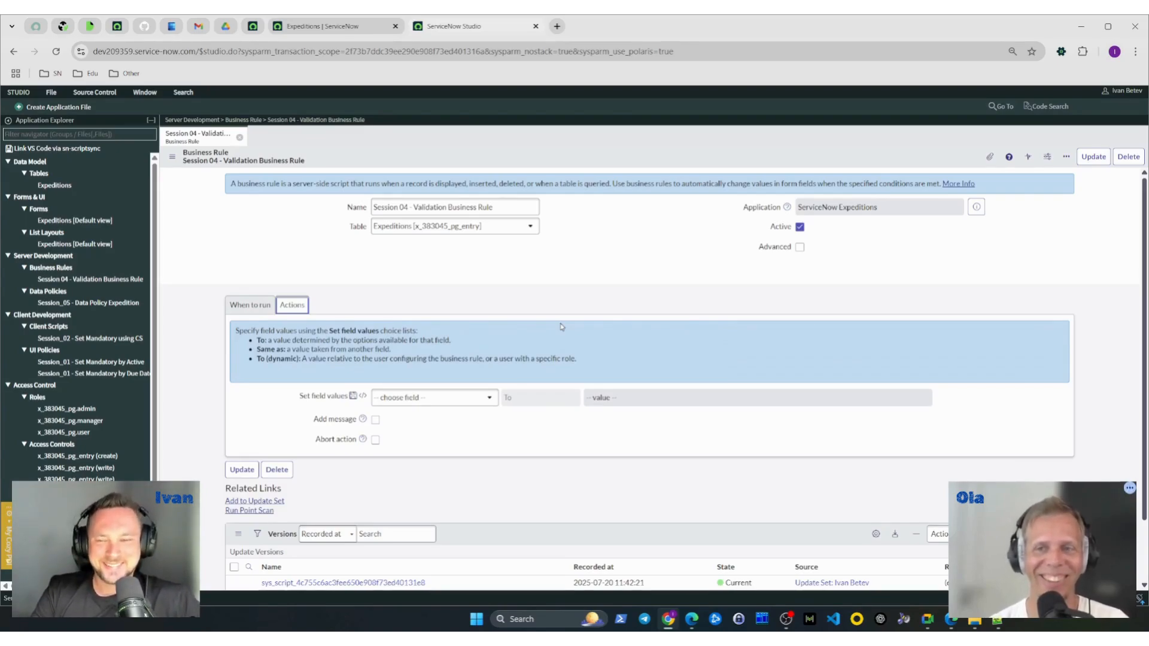
click(431, 398)
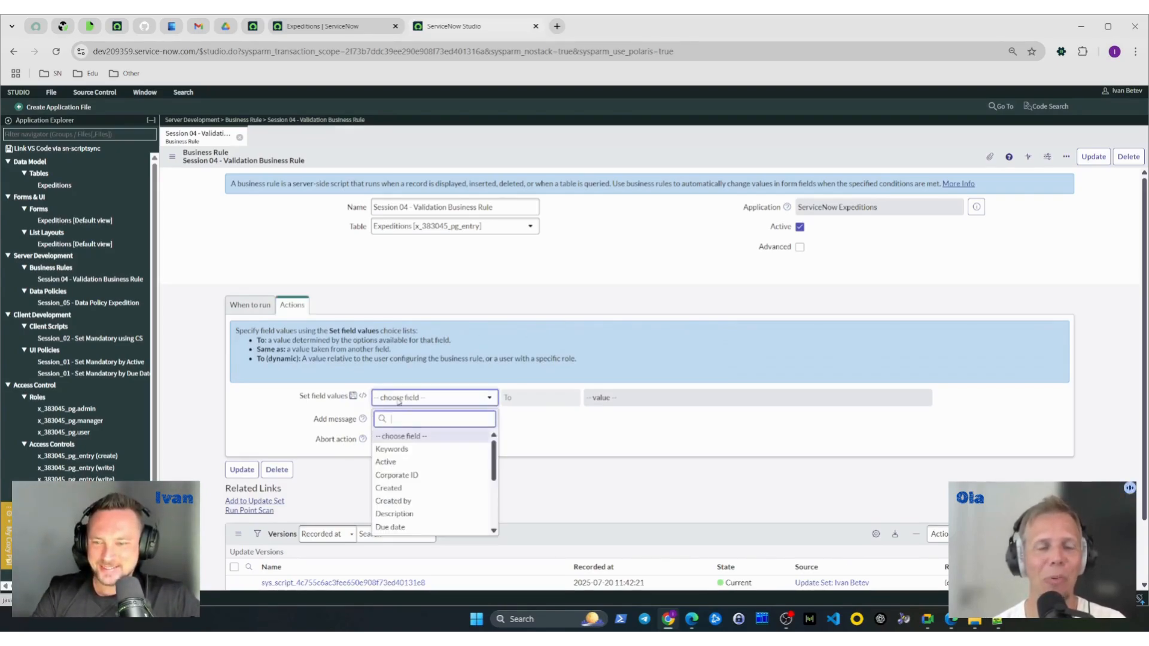
click(512, 423)
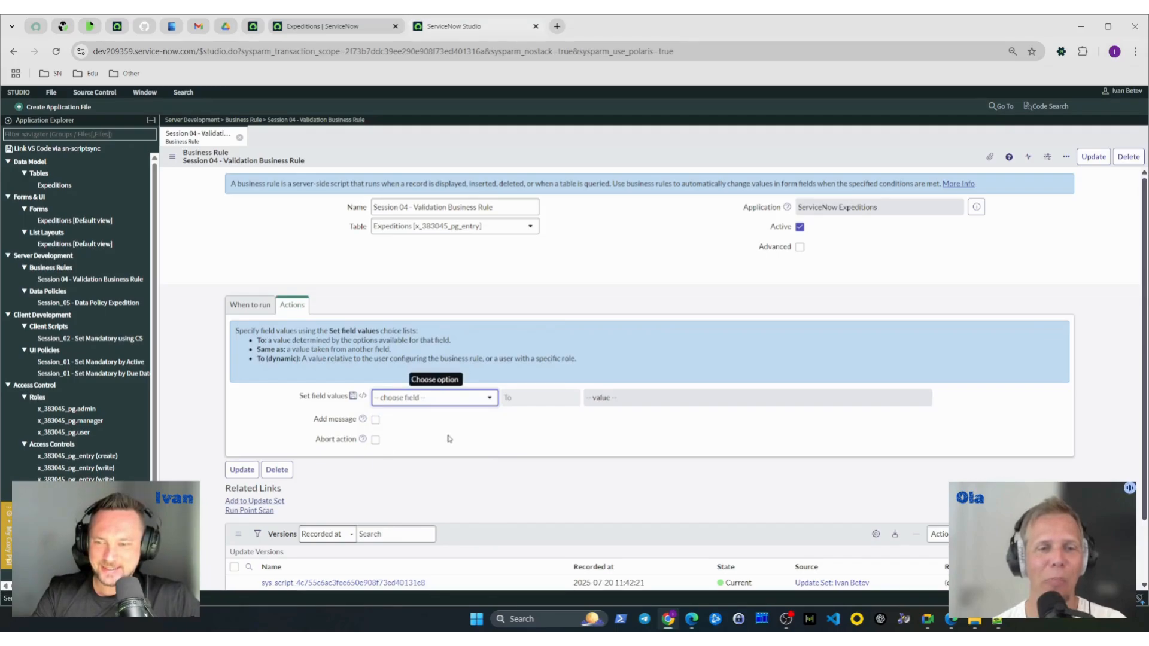
click(376, 420)
scroll(513, 388, down, 3)
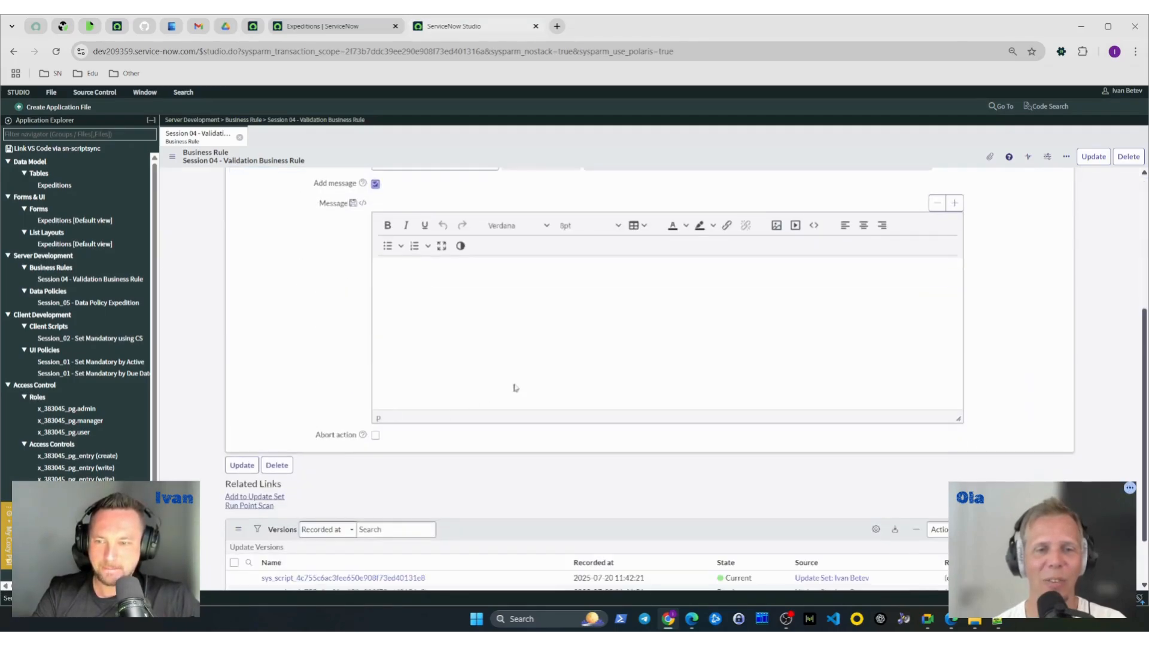
click(551, 387)
text(This )
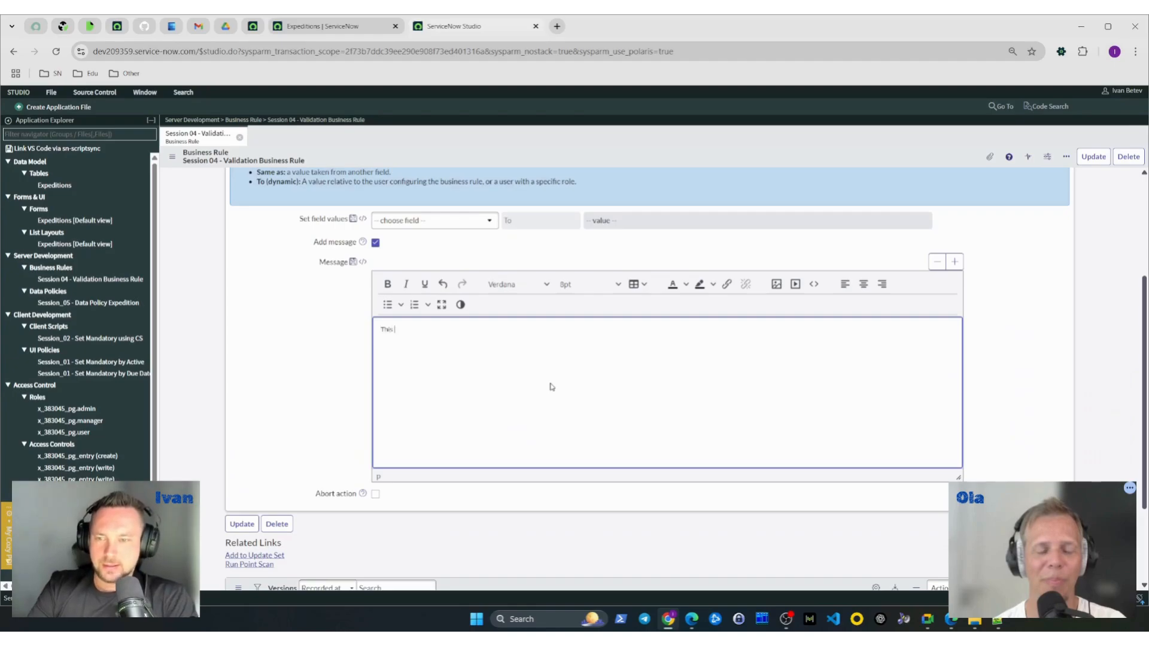
text(message confirms the ex)
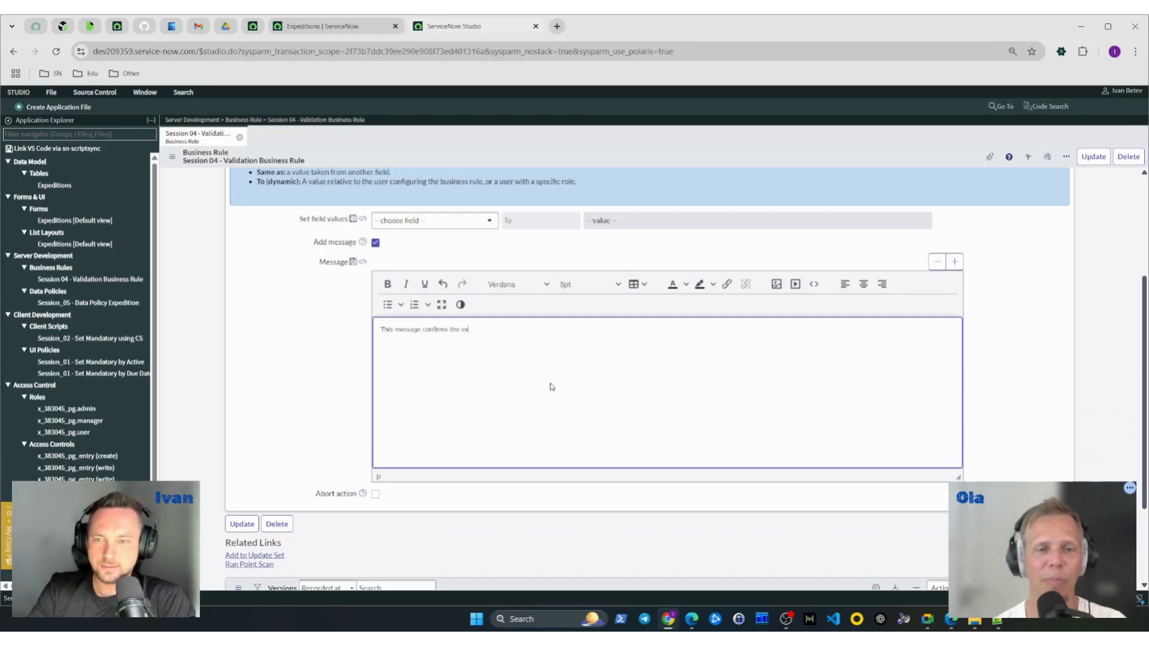
text(ecutions of the business rule we d)
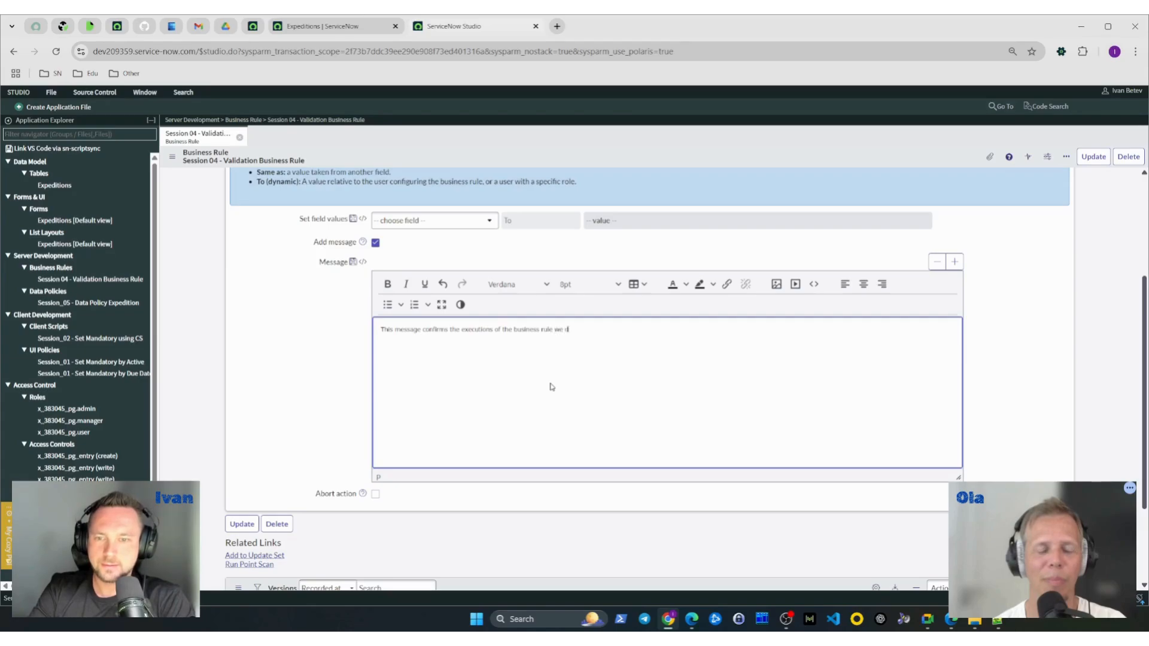
text(id on our 04 Expedition)
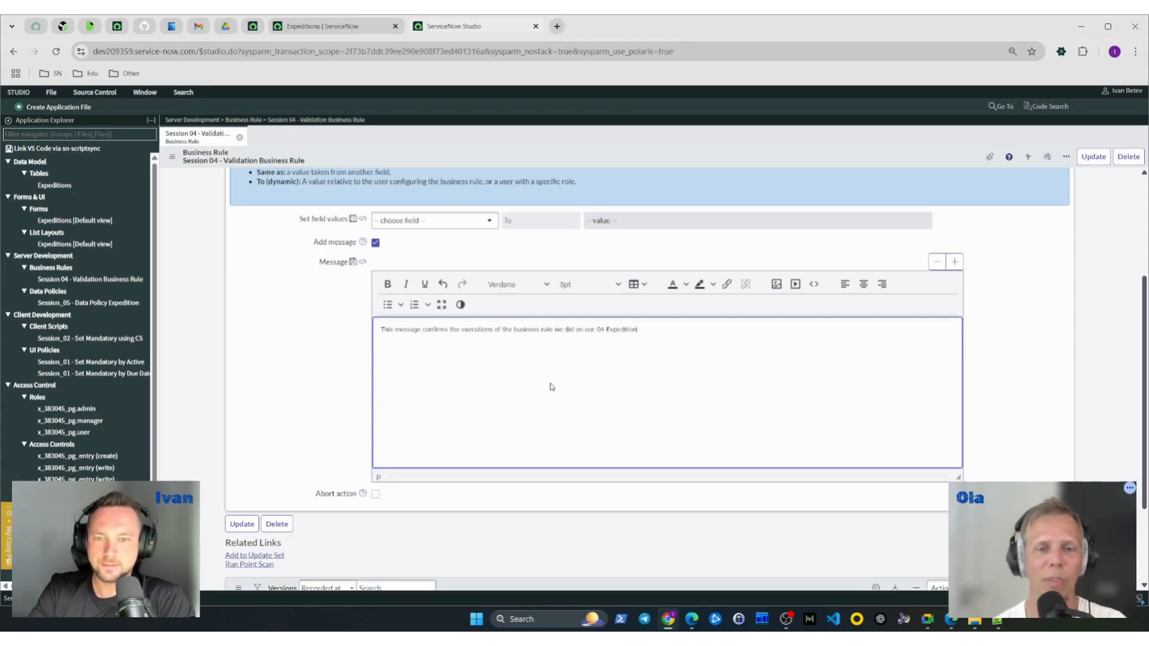
text( :D)
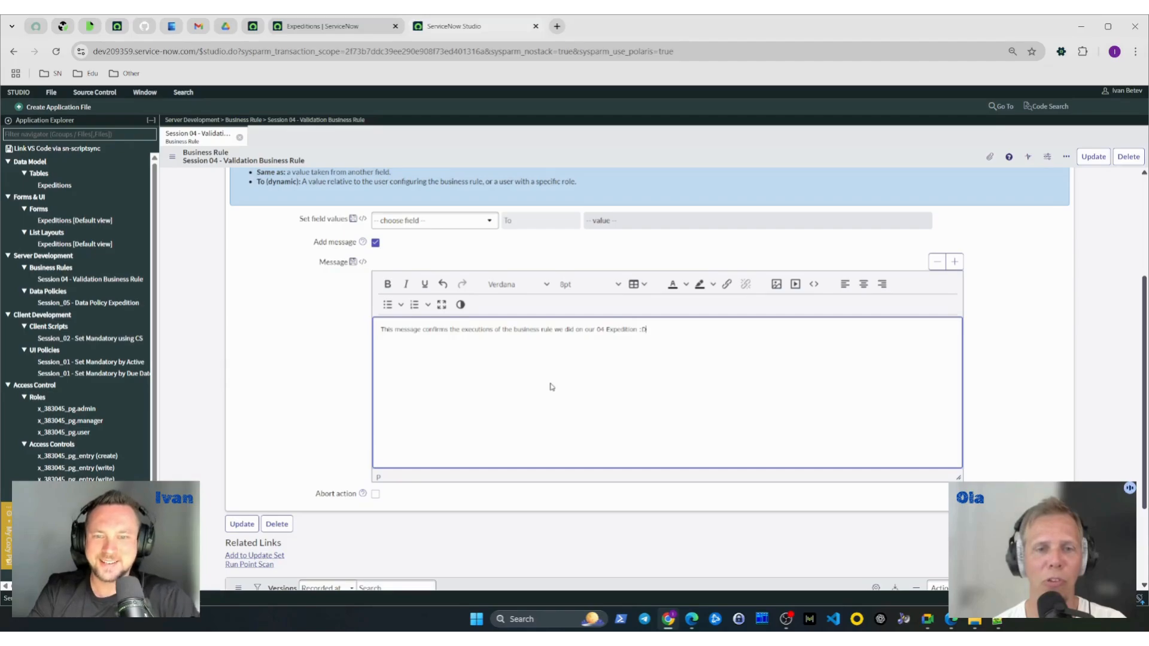
- Check the business rule's run conditions and message action, and save the record without leaving the form
scroll(336, 407, down, 1)
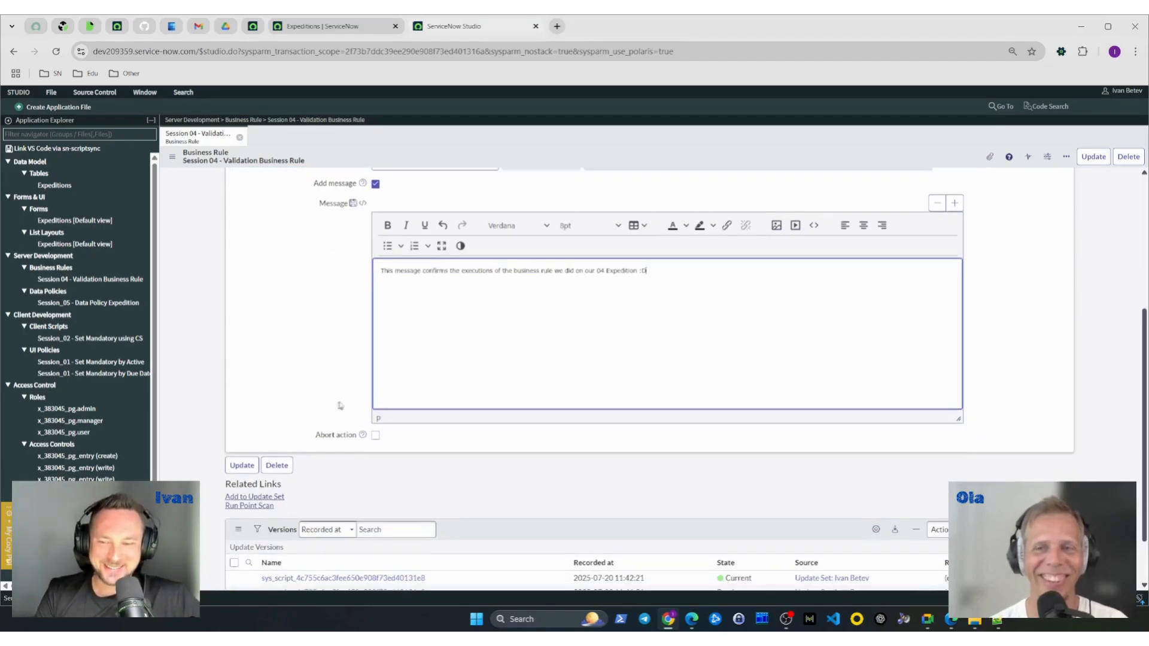
scroll(282, 380, up, 1)
scroll(329, 321, up, 1)
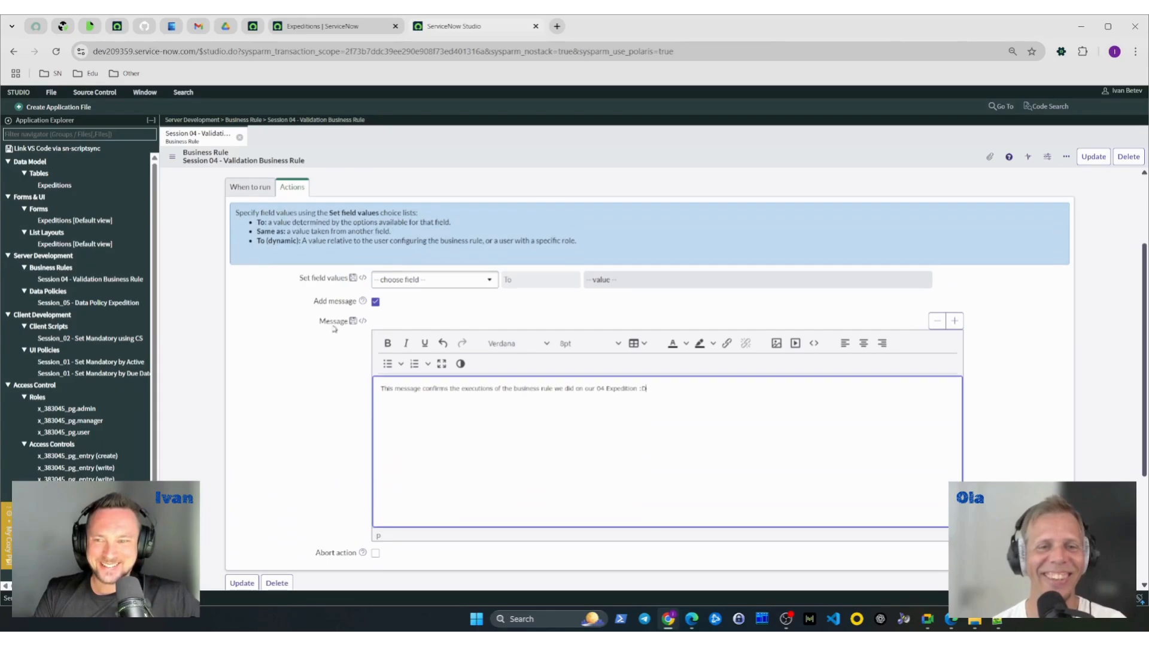
click(249, 185)
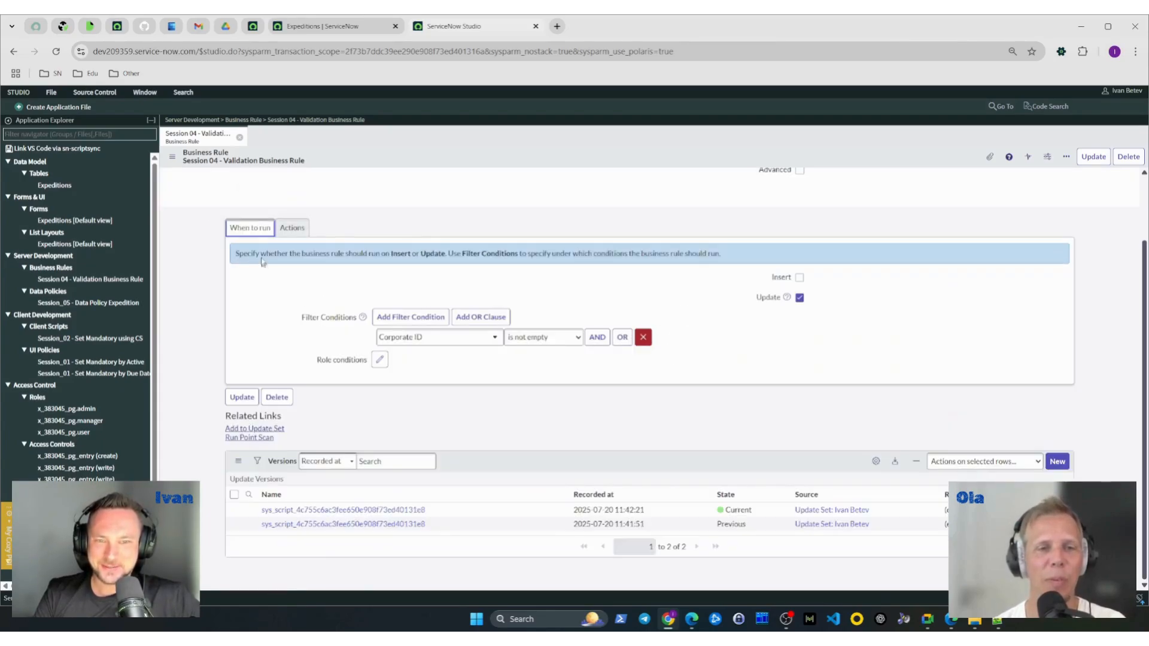
click(292, 228)
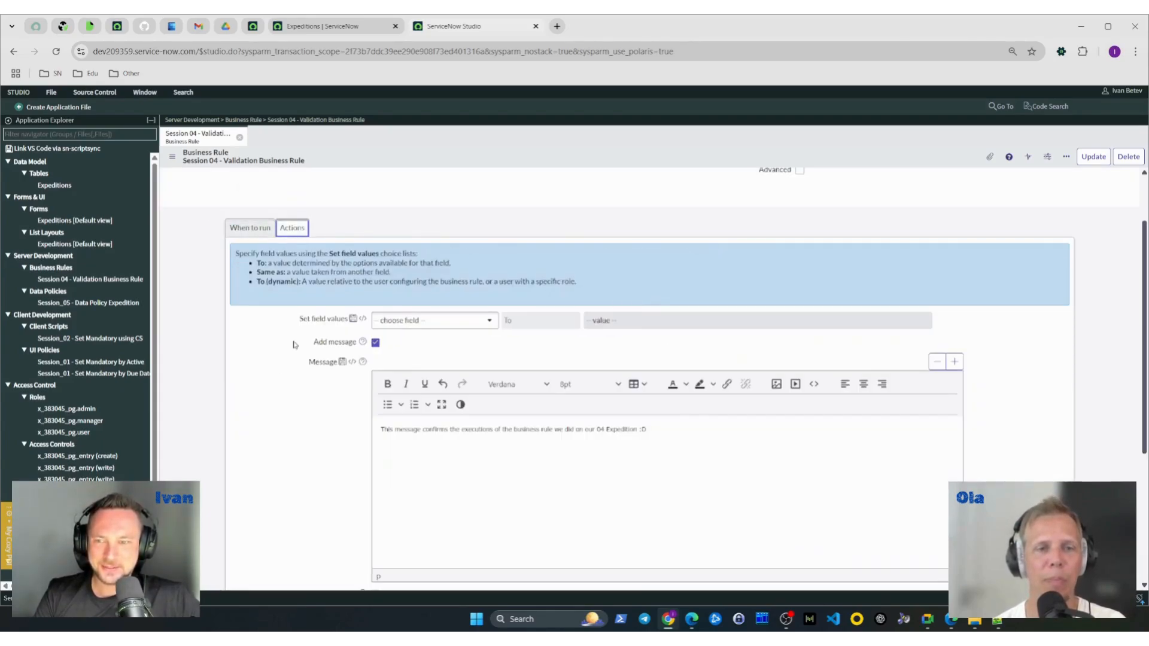
scroll(292, 348, down, 2)
scroll(293, 345, up, 1)
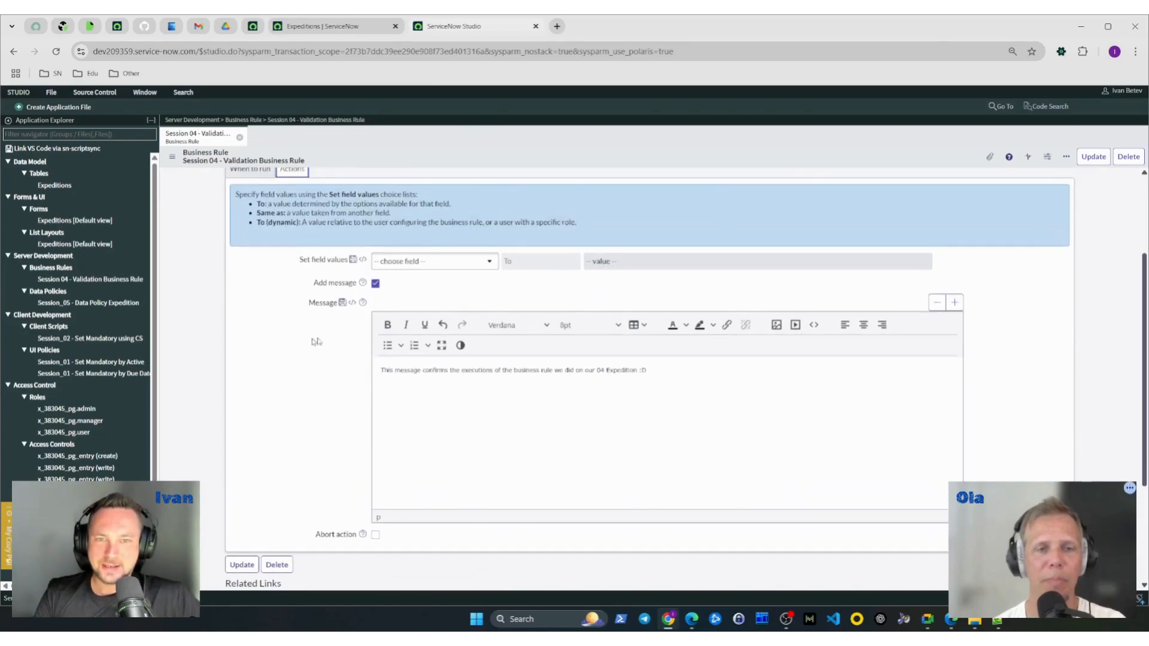
right_click(785, 164)
click(807, 175)
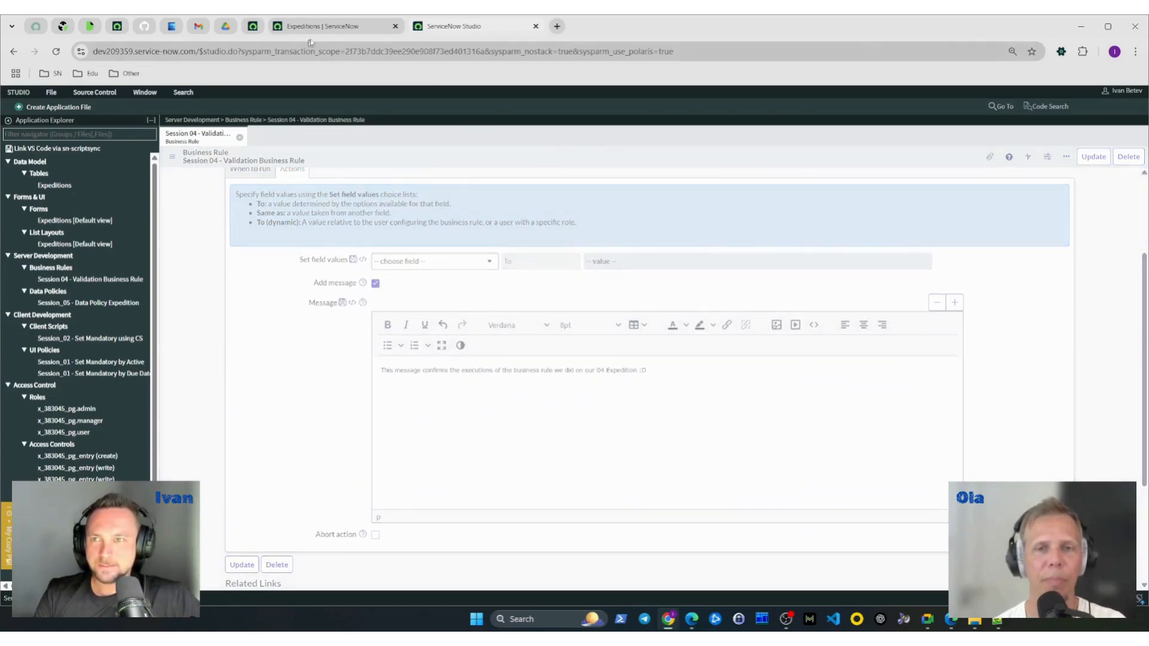
- Open expedition record PG0001005 from the Expeditions list and set its Corporate ID to "Test value"
click(323, 26)
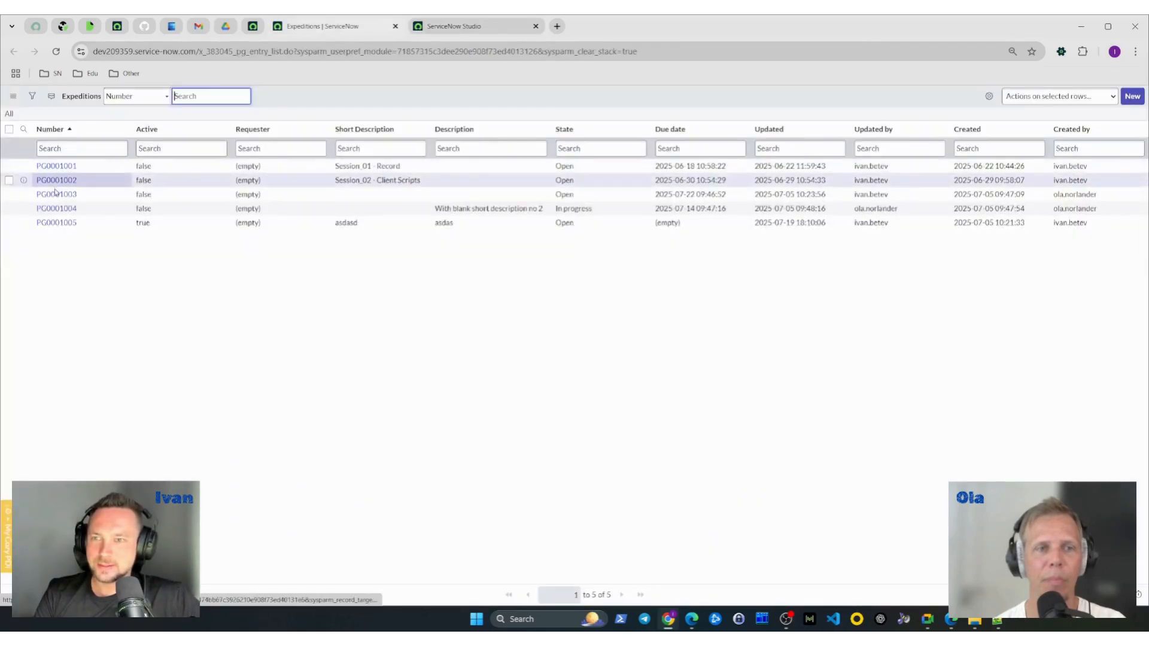
click(57, 222)
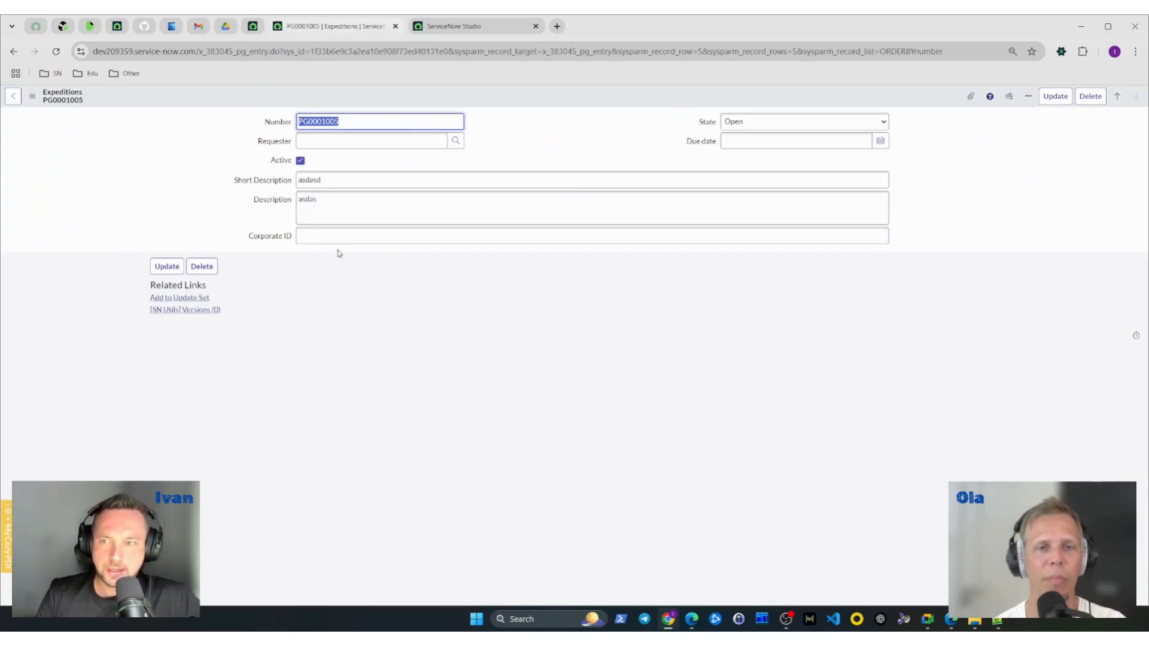
click(354, 237)
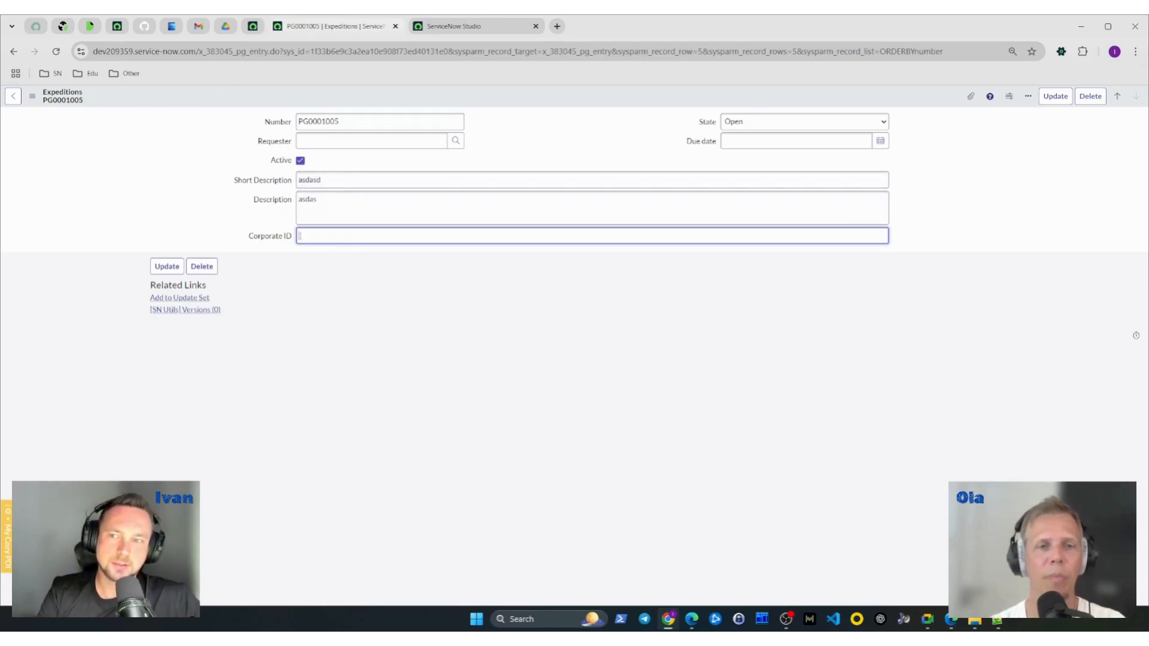
text(asd)
double_click(355, 237)
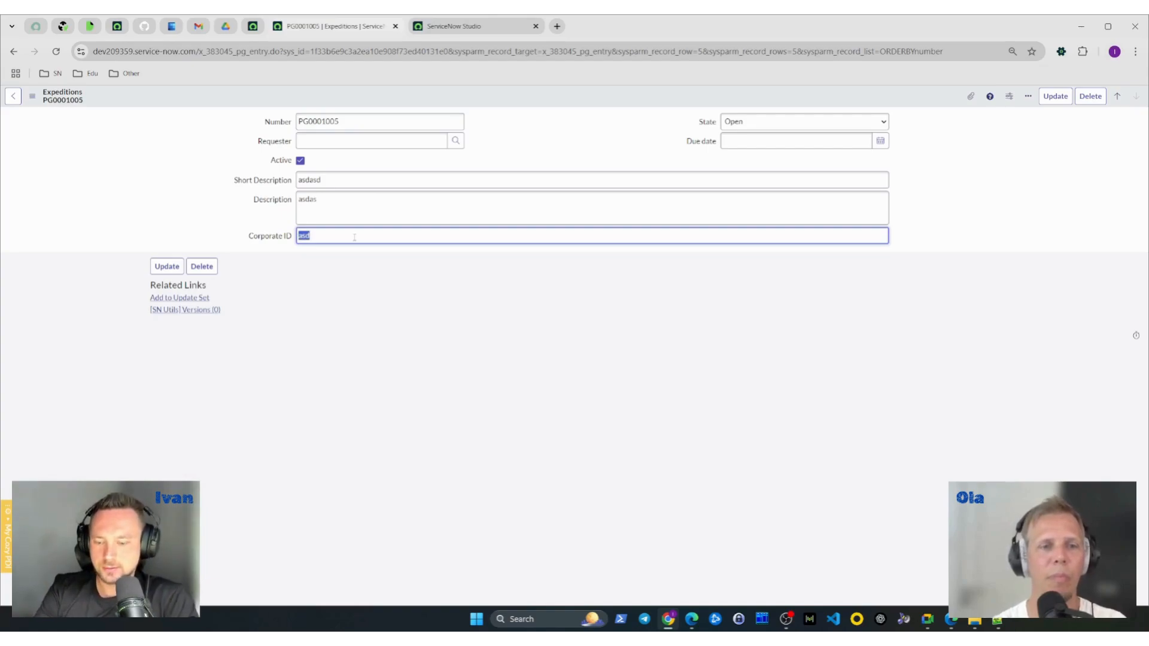
text(Test value)
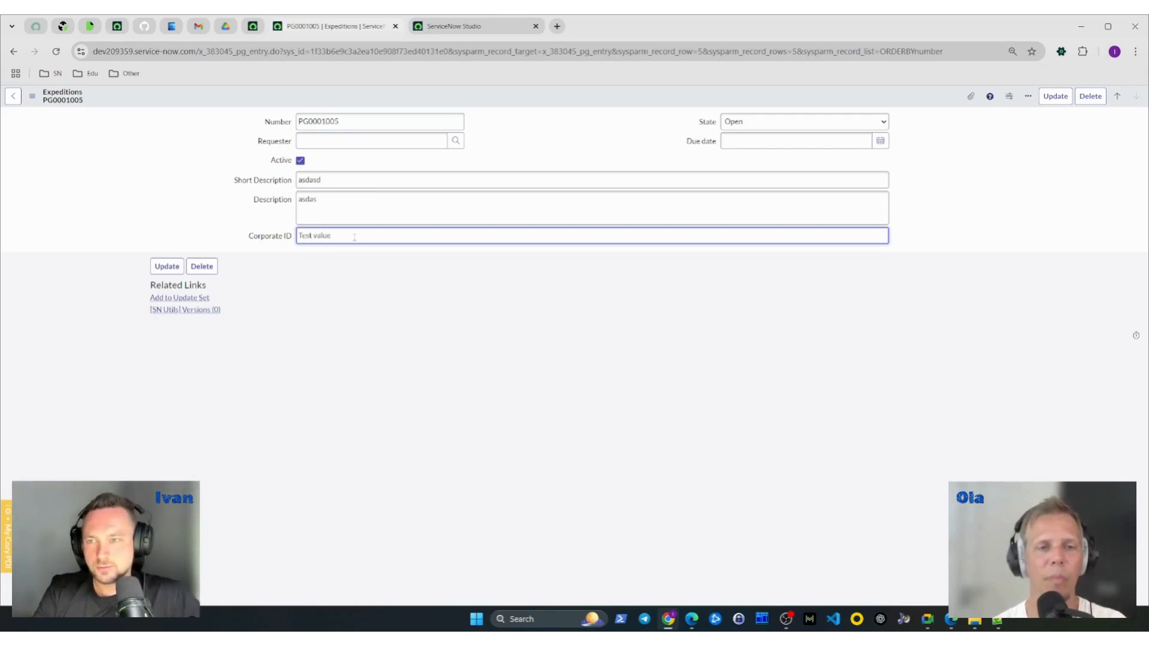
- Copy "Test value" into the Description and Short Description of PG0001005 and save the record to test the business rule
key(ctrl+a)
key(ctrl+c)
click(358, 207)
key(ctrl+a)
key(ctrl+v)
click(383, 181)
key(ctrl+a)
key(ctrl+v)
click(532, 151)
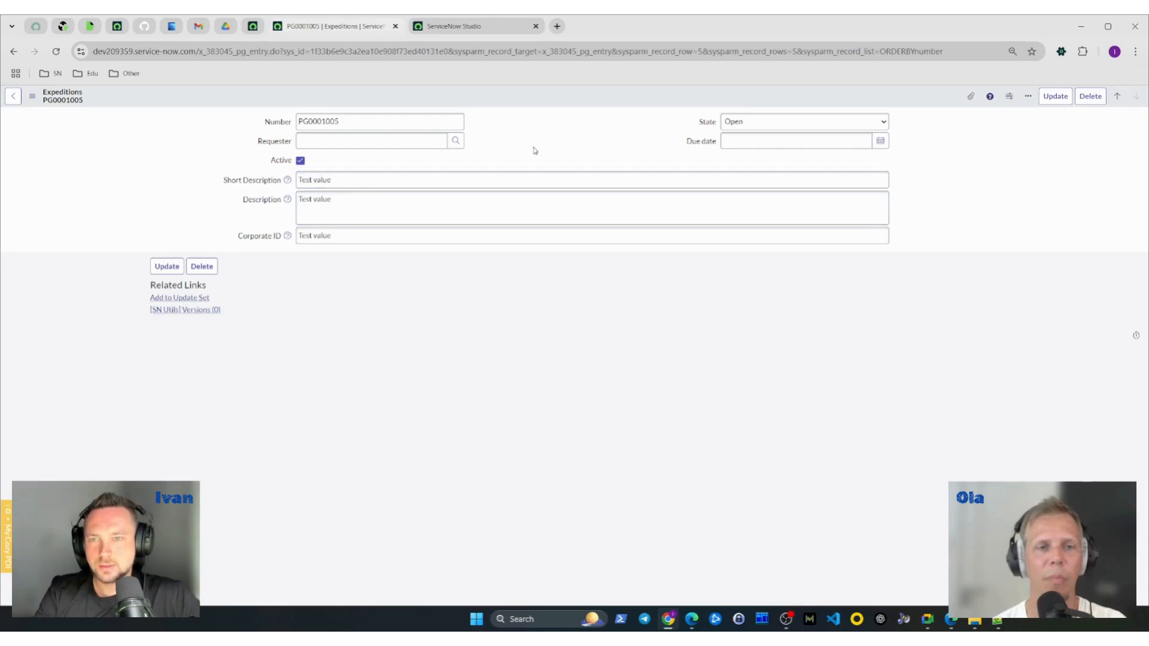
key(ctrl+s)
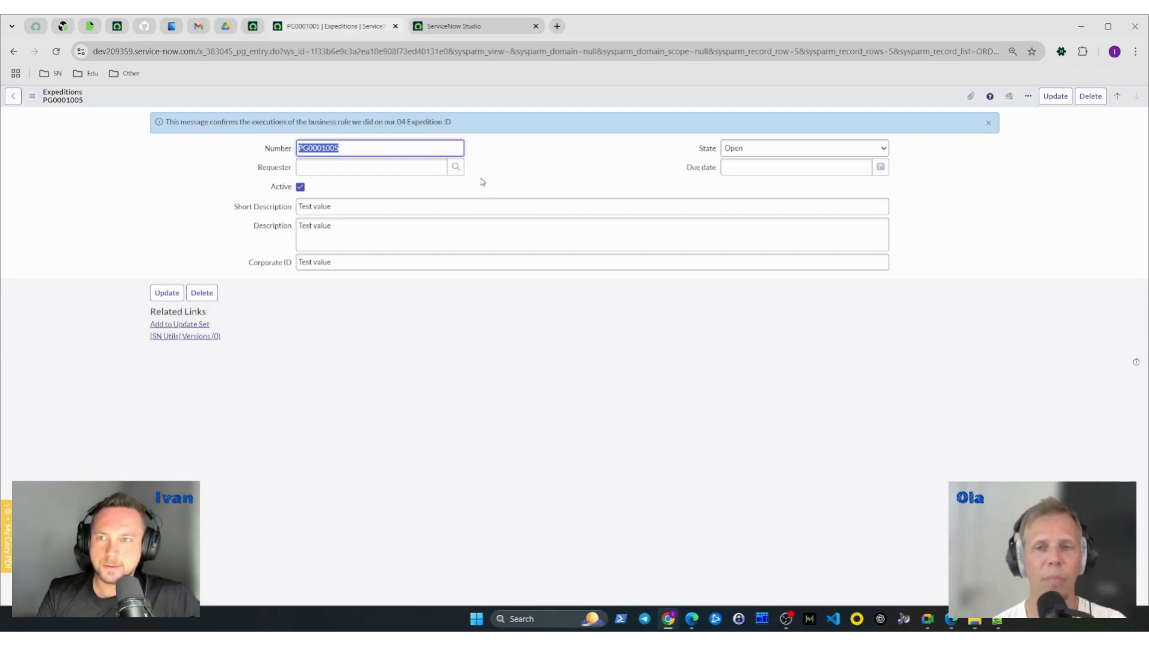
- Return to the business rule in Studio and review its run conditions and its message and abort actions
click(453, 30)
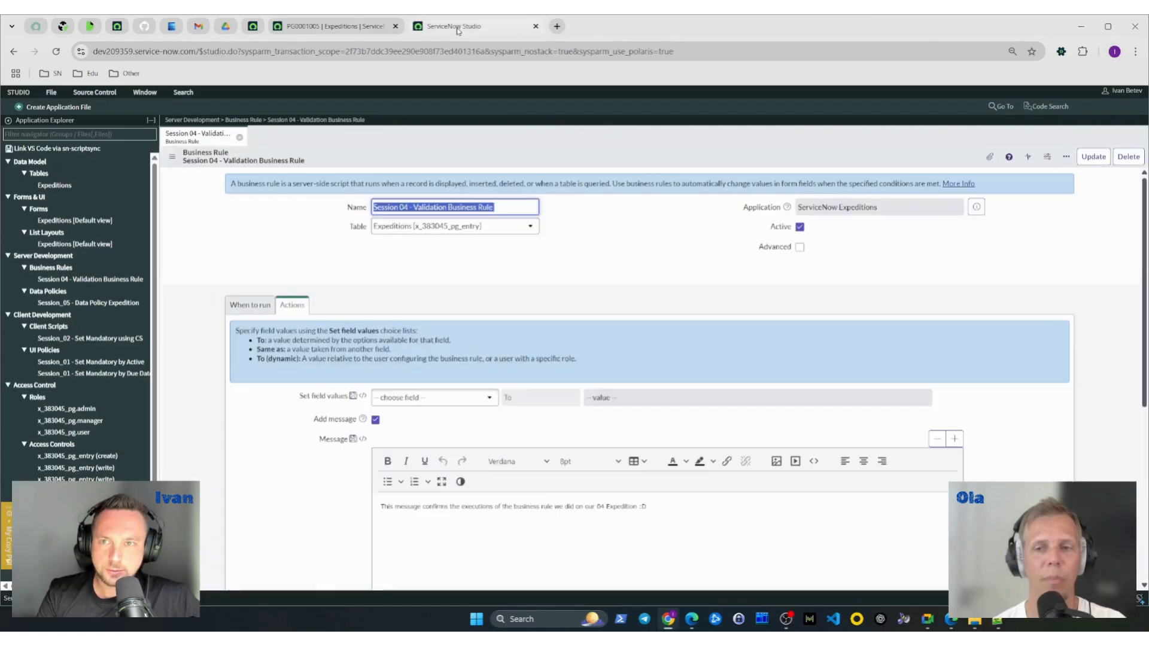
click(268, 306)
scroll(269, 324, down, 1)
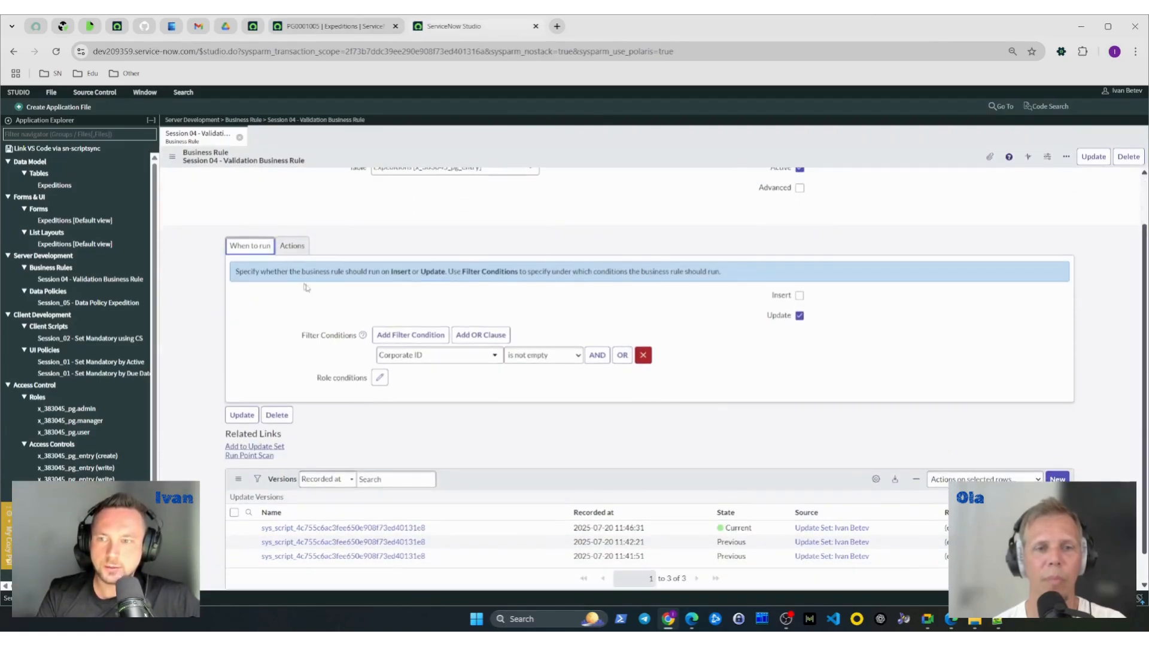
click(288, 250)
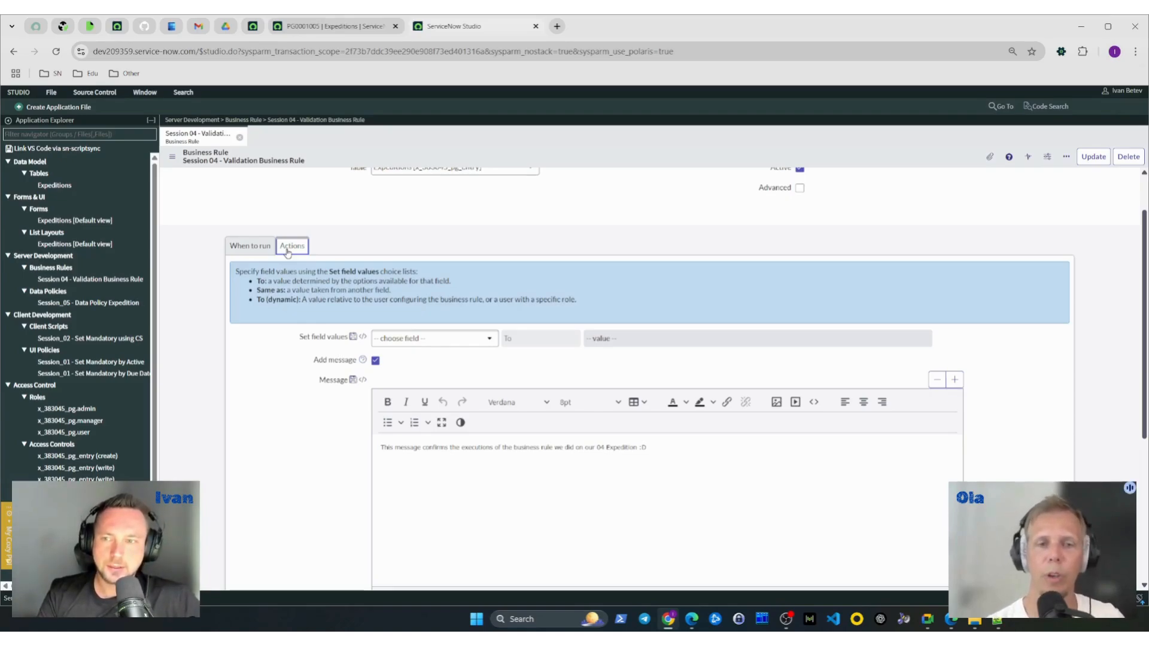
scroll(549, 291, down, 2)
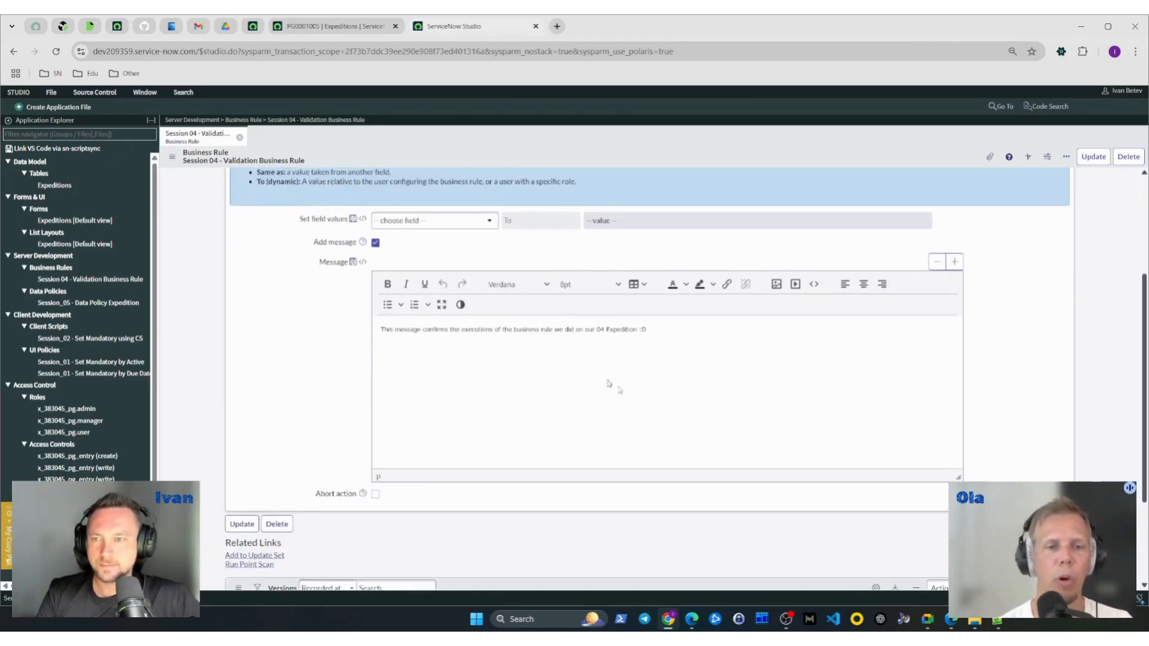
scroll(1139, 464, up, 1)
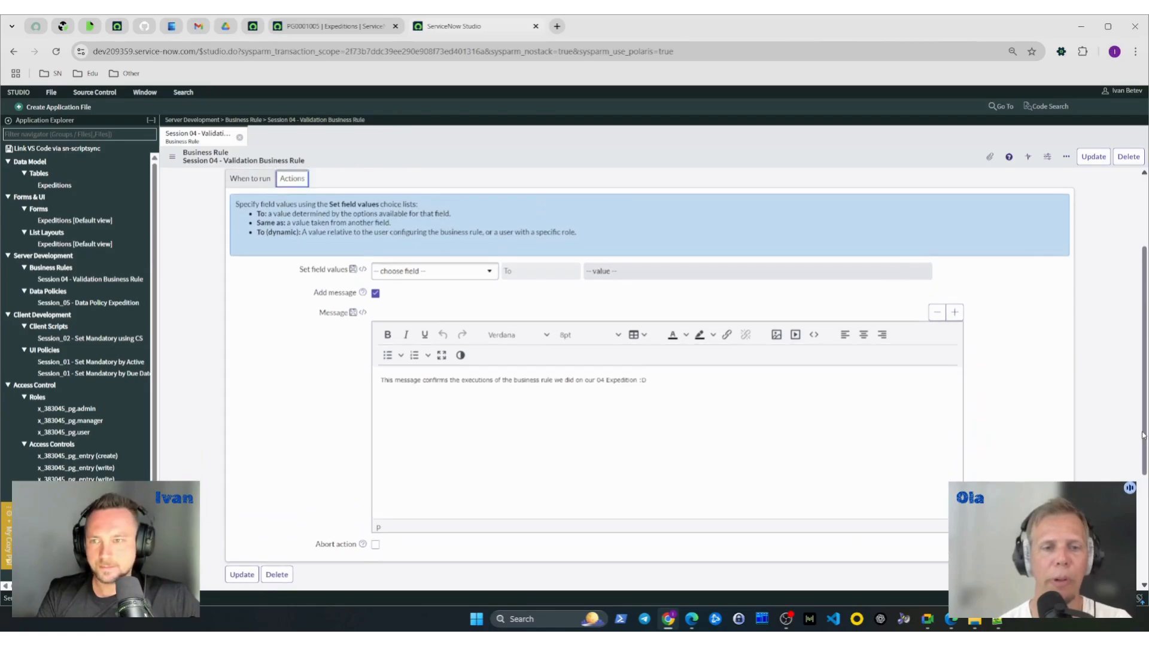
- Enable the business rule's abort action and change its filter condition to Corporate ID is empty
click(375, 545)
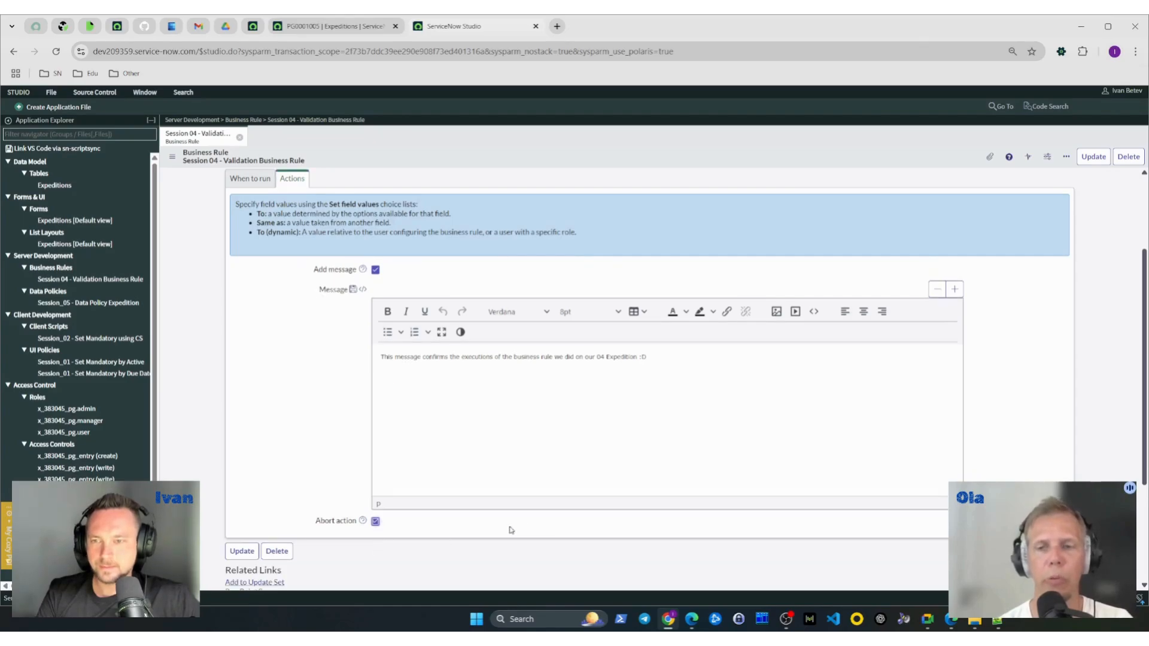
click(697, 357)
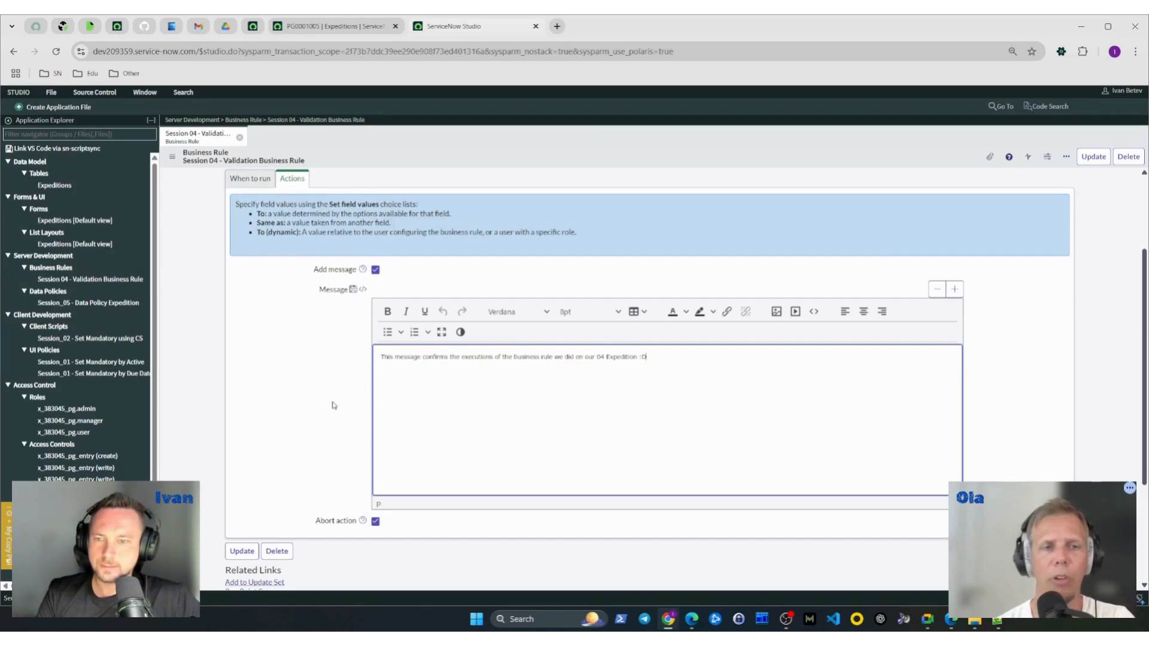
click(256, 182)
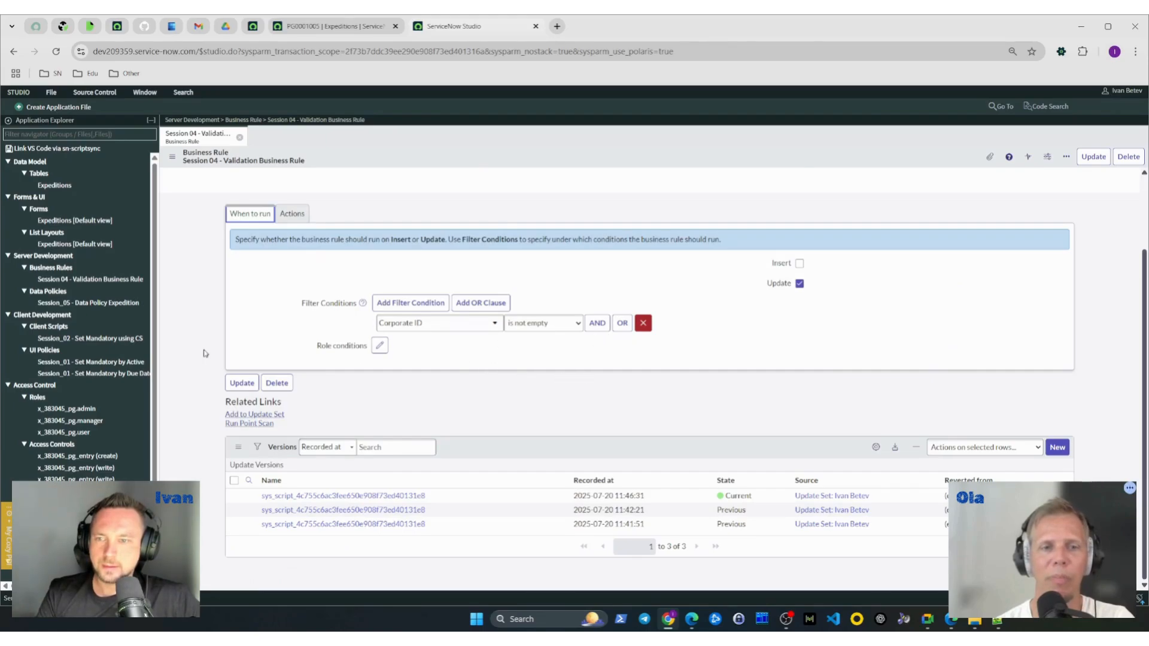
scroll(605, 430, up, 2)
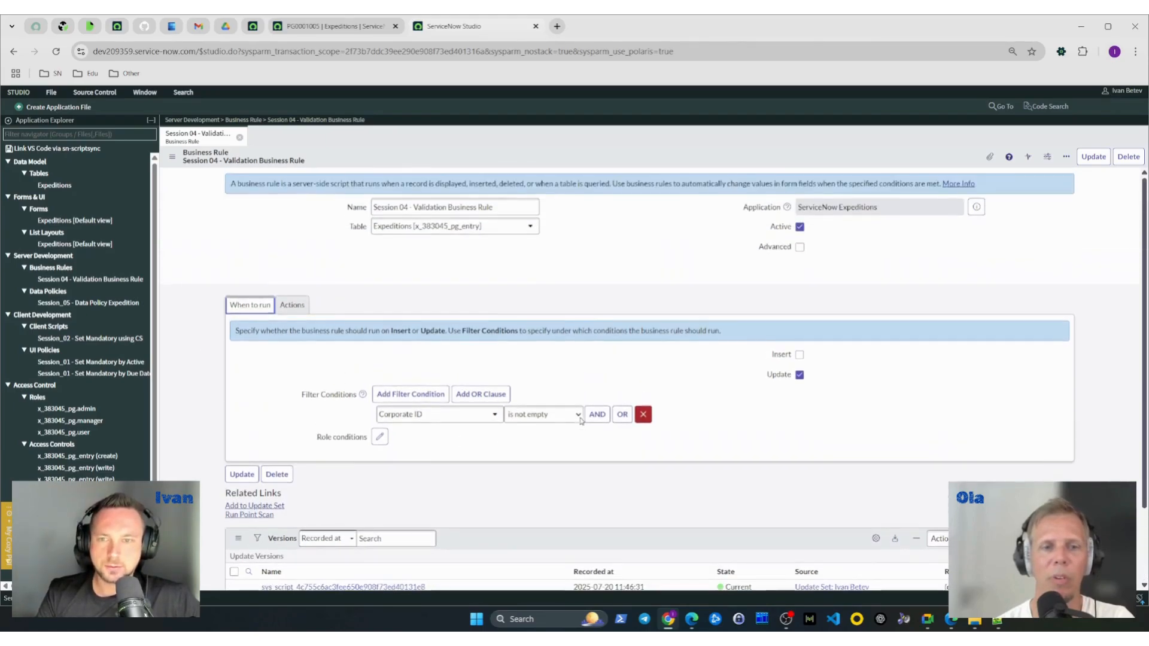
click(544, 423)
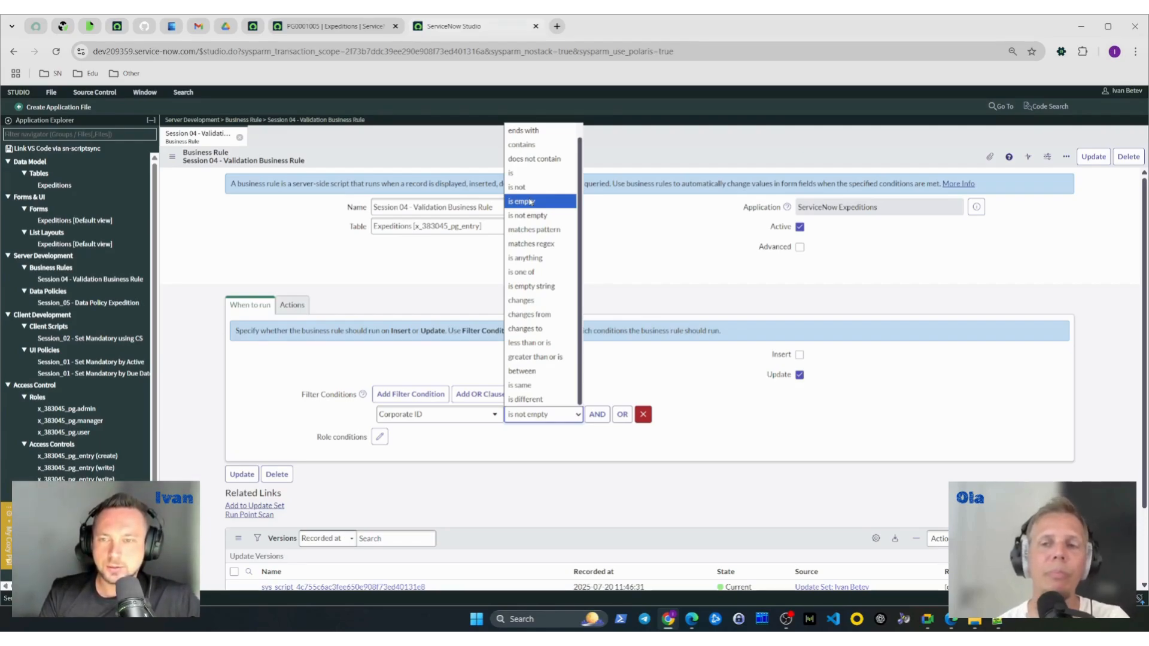
click(531, 202)
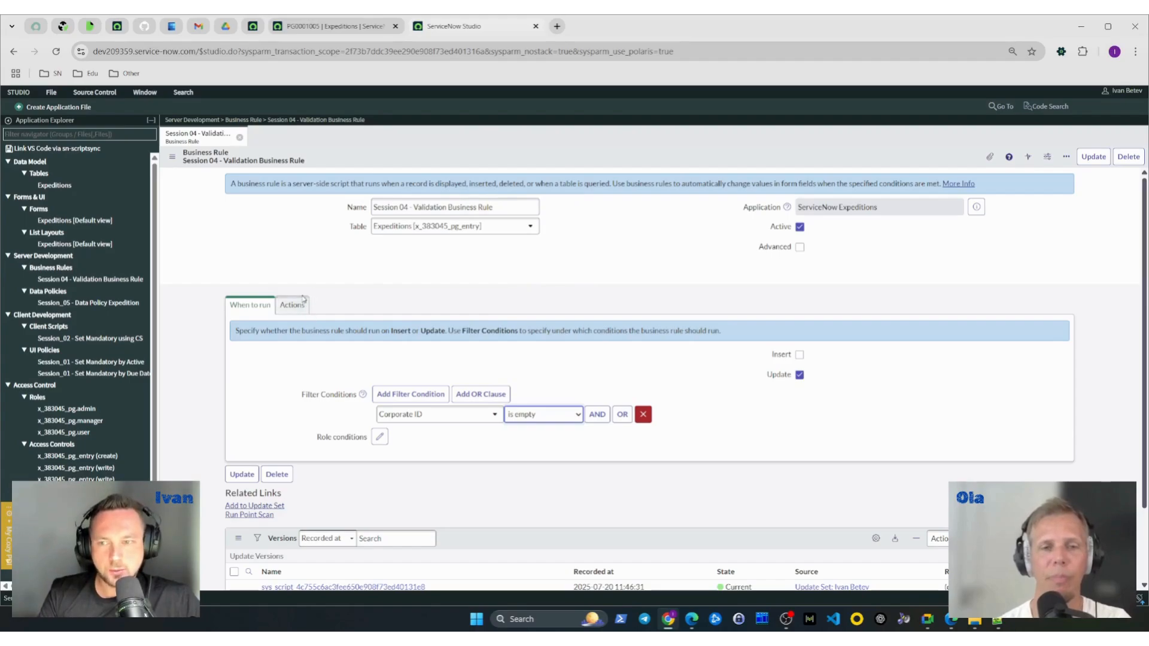
click(298, 303)
click(249, 305)
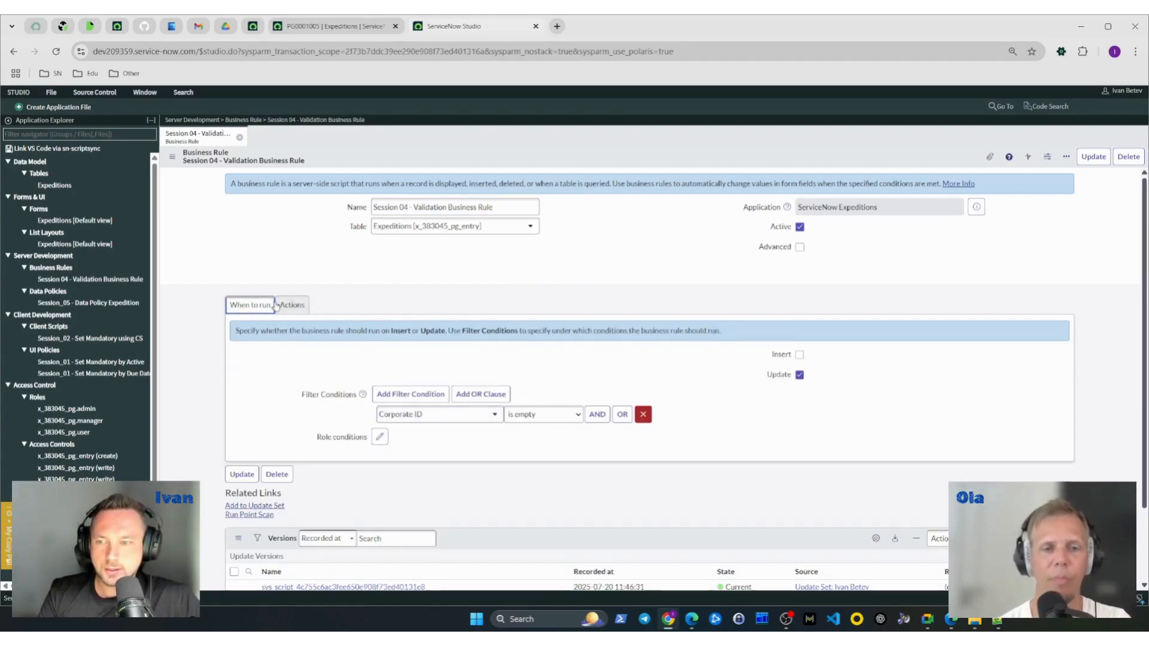
- Replace the rule's message with "IMPORTANT: Corporate ID cannot be empty." and save the rule without leaving the form
click(297, 308)
scroll(341, 409, down, 2)
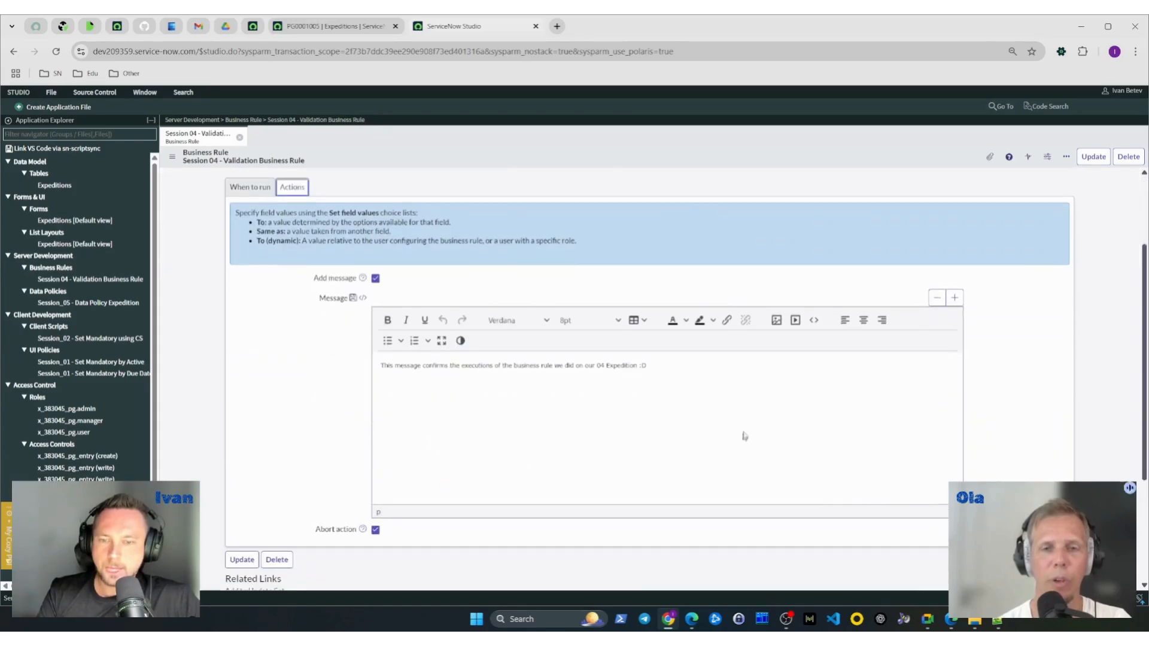
click(573, 366)
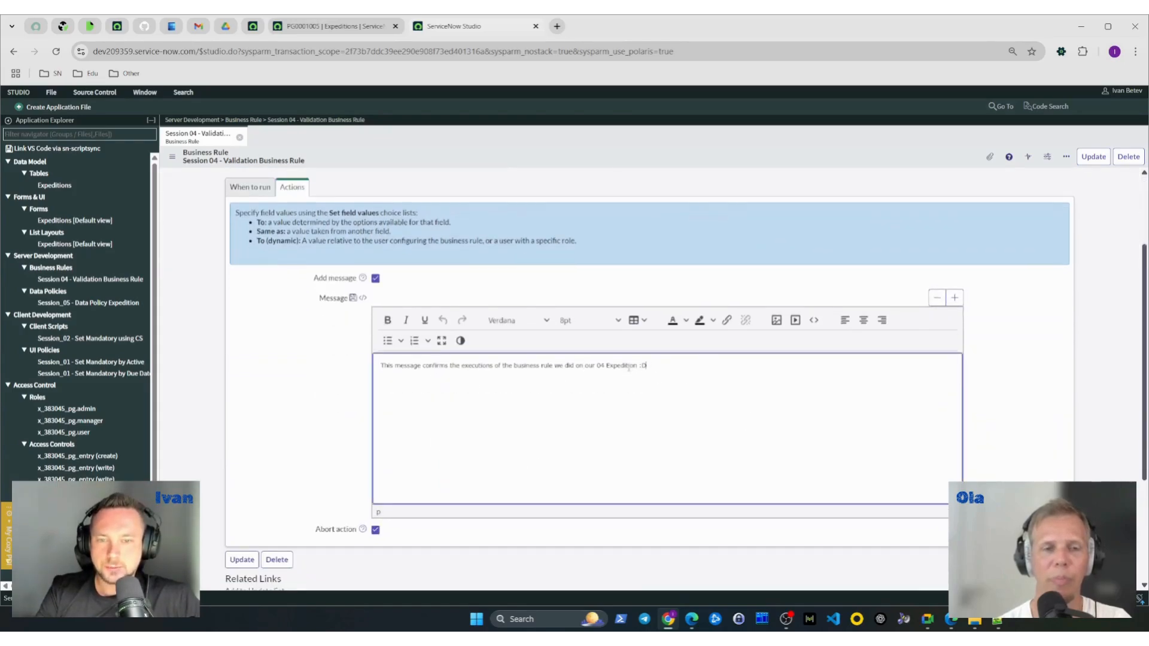
drag(647, 366, 370, 378)
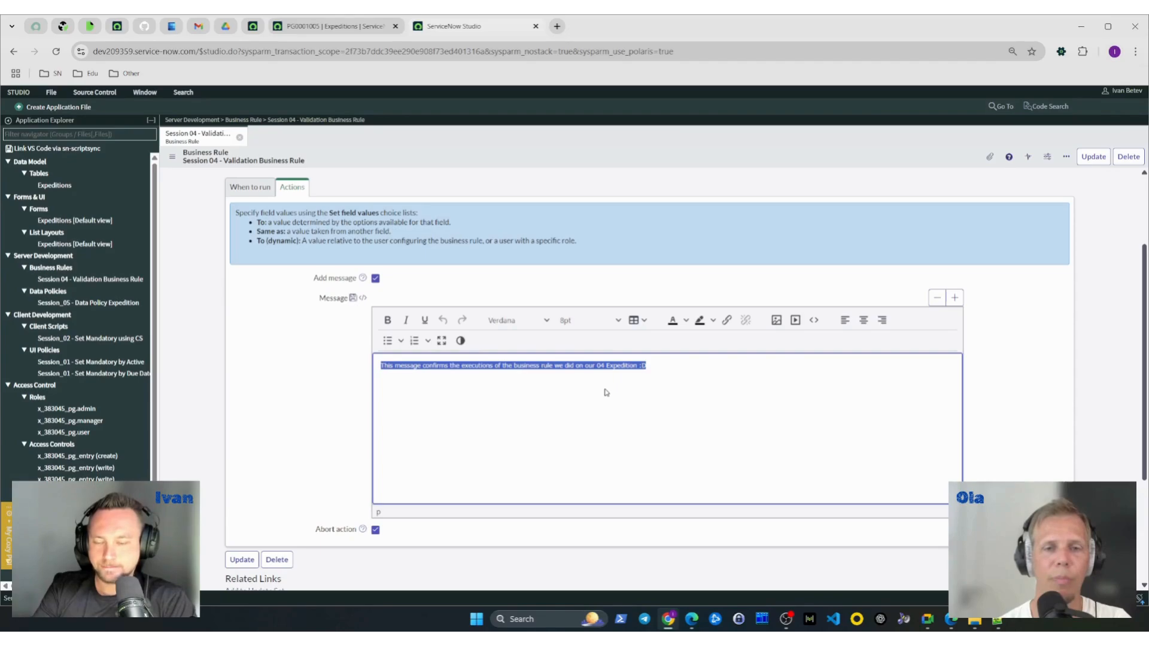
key(BackSpace)
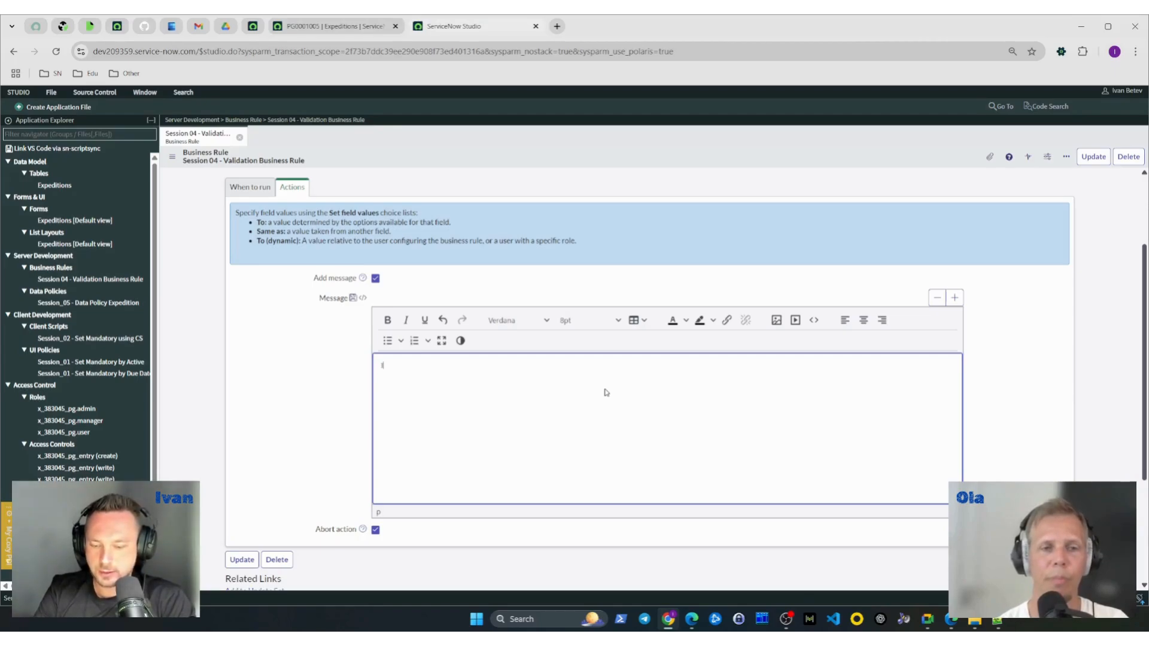
text(RTANT: Corporate ID cannot be empty)
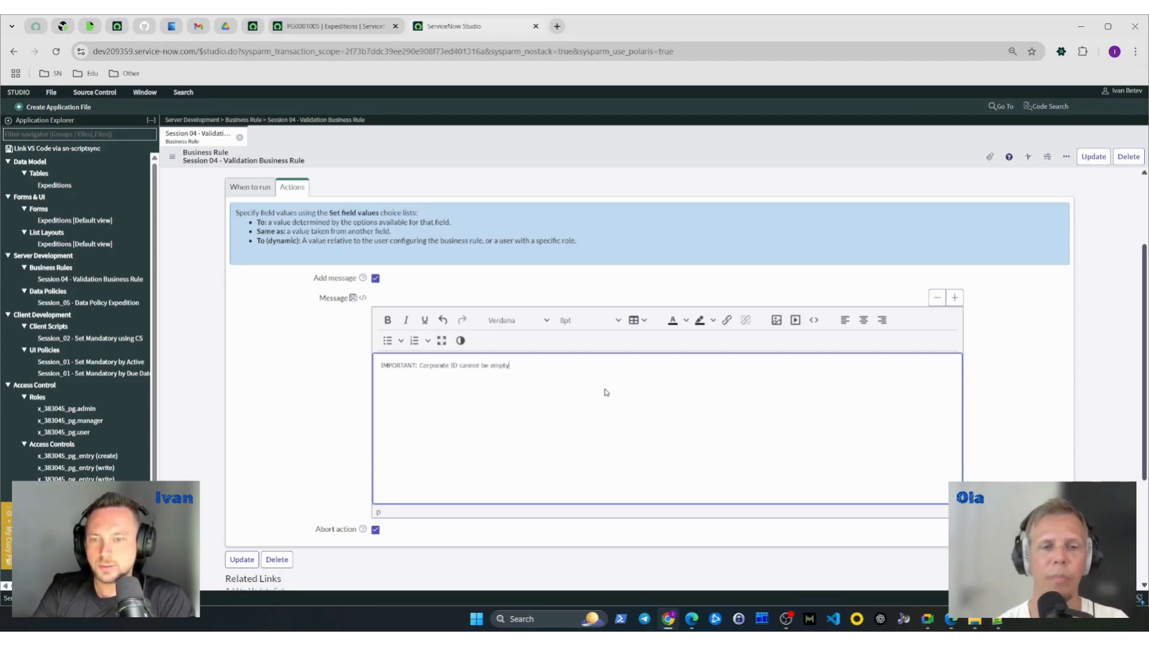
text(.)
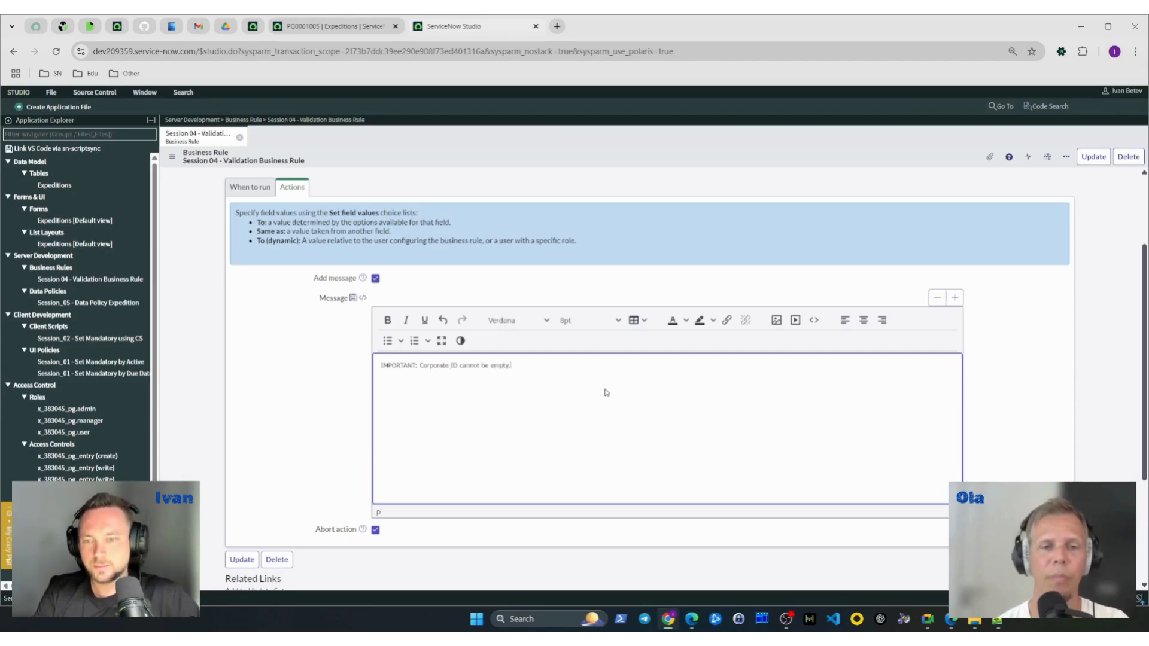
right_click(625, 165)
click(645, 170)
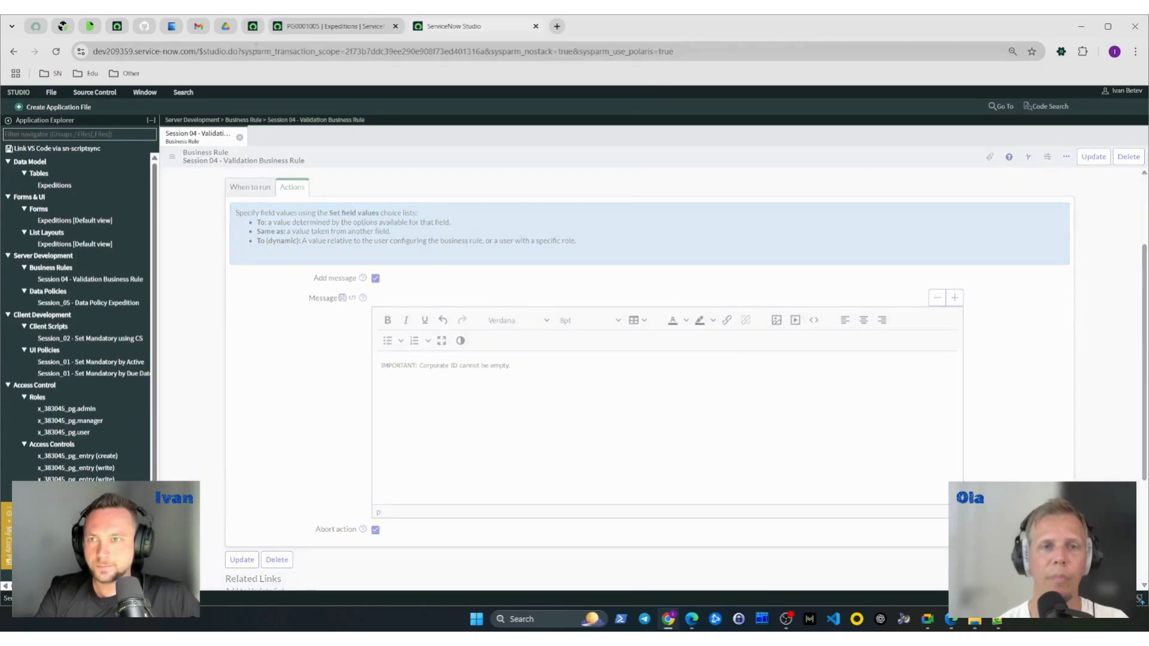
- Return to expedition record PG0001005, clear its Corporate ID and save the record to test the abort rule
click(332, 27)
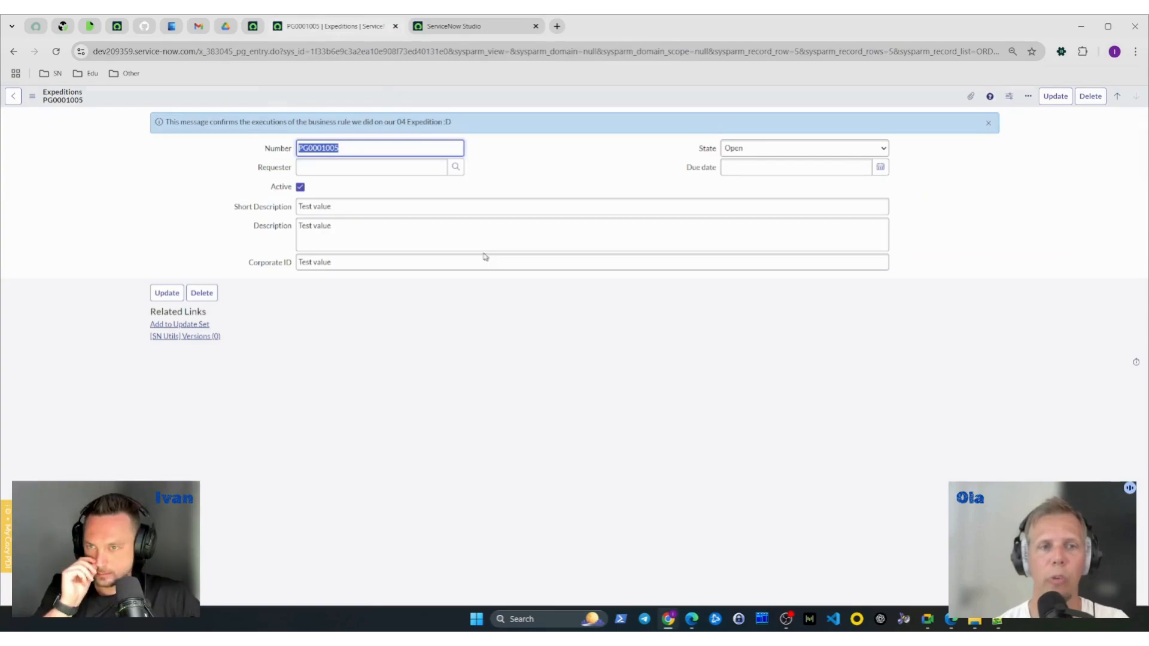
click(482, 27)
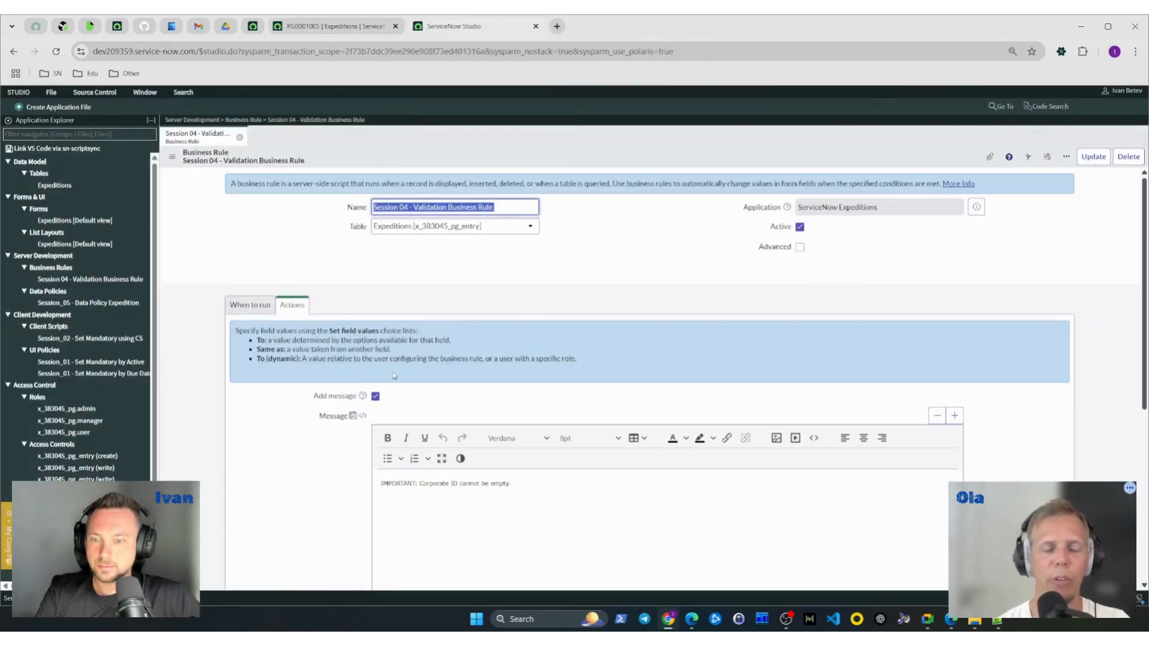
click(332, 28)
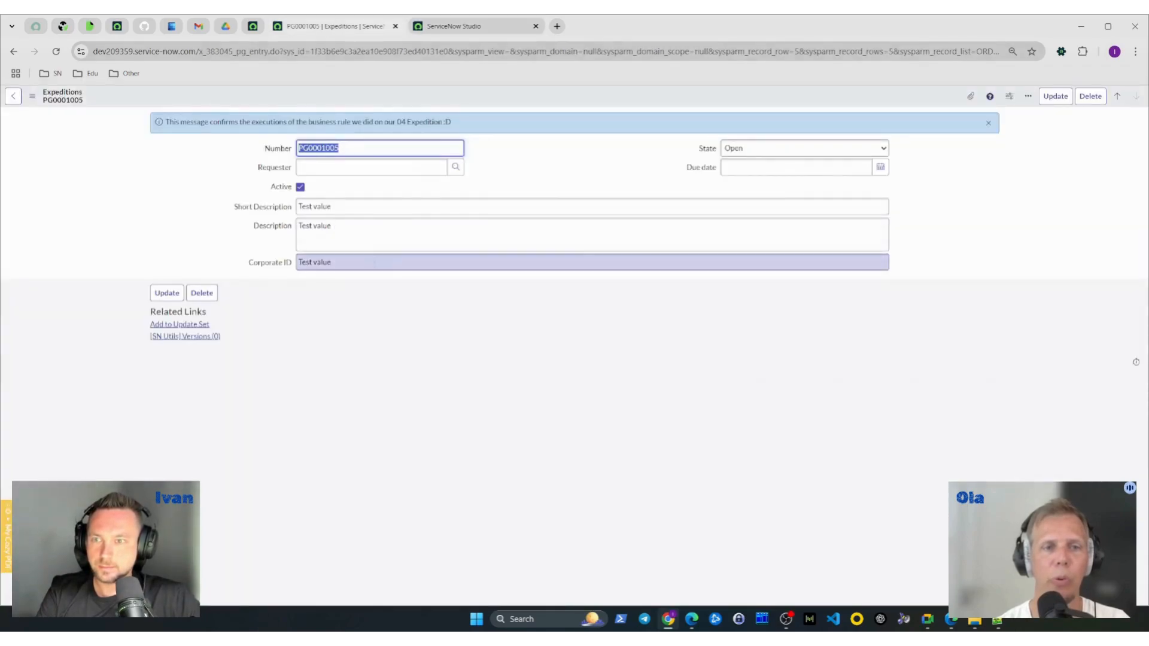
drag(371, 233, 280, 241)
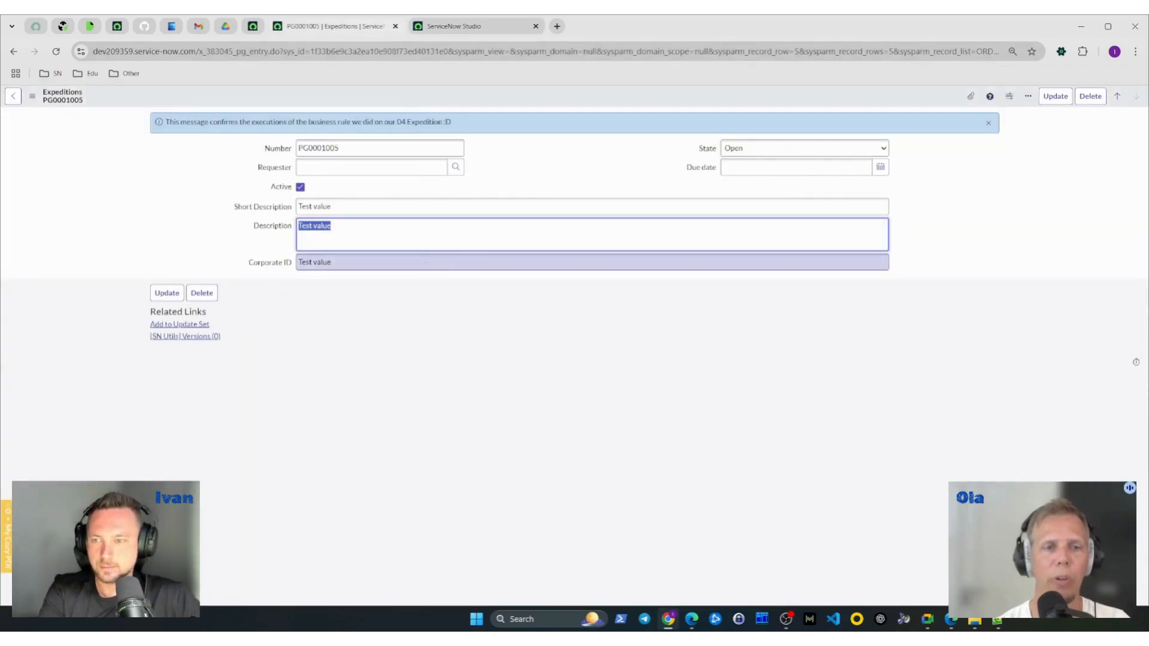
drag(362, 262, 270, 265)
key(BackSpace)
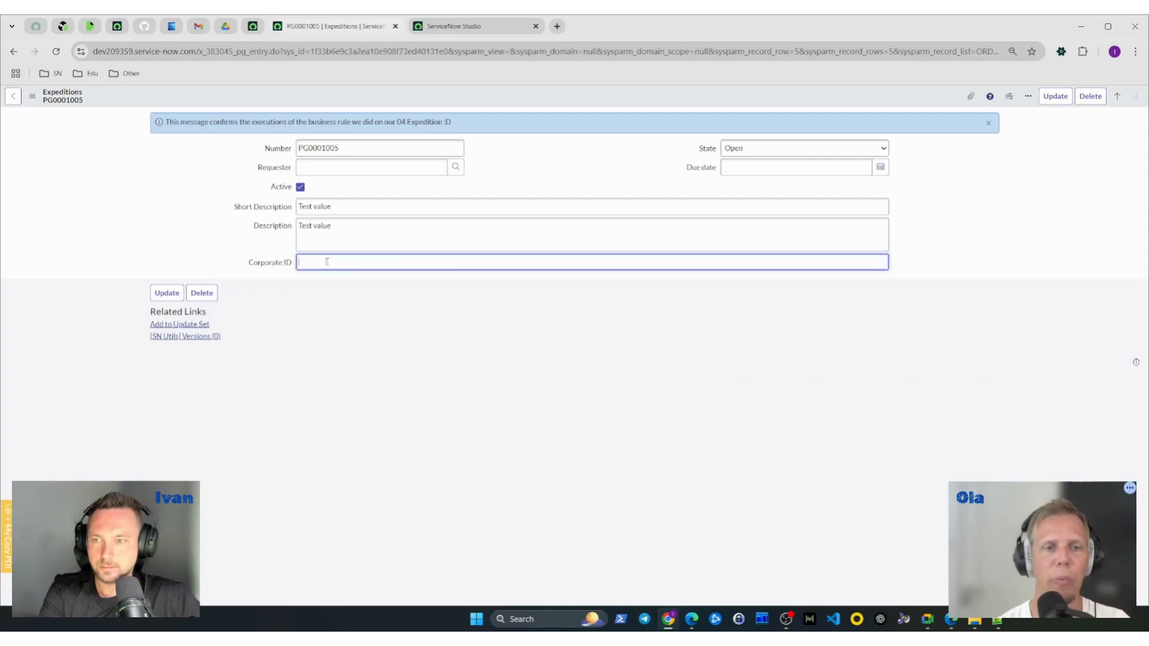
right_click(538, 101)
click(546, 104)
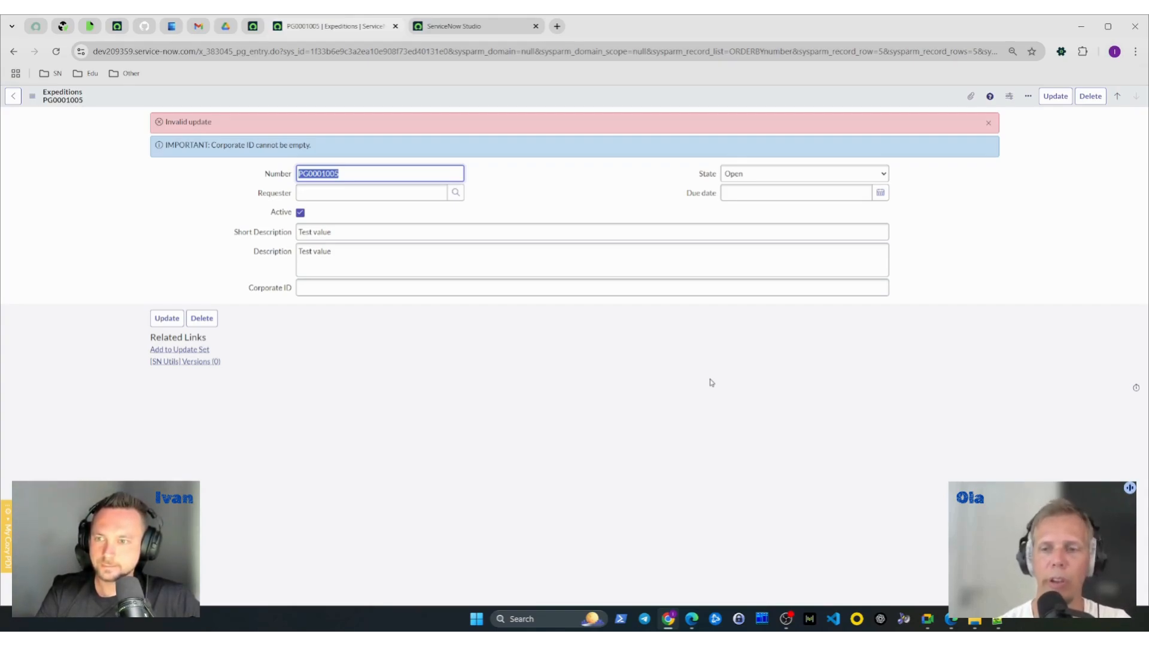
- Reload PG0001005 to check its stored Corporate ID, then clear the field again and save to repeat the test
click(57, 52)
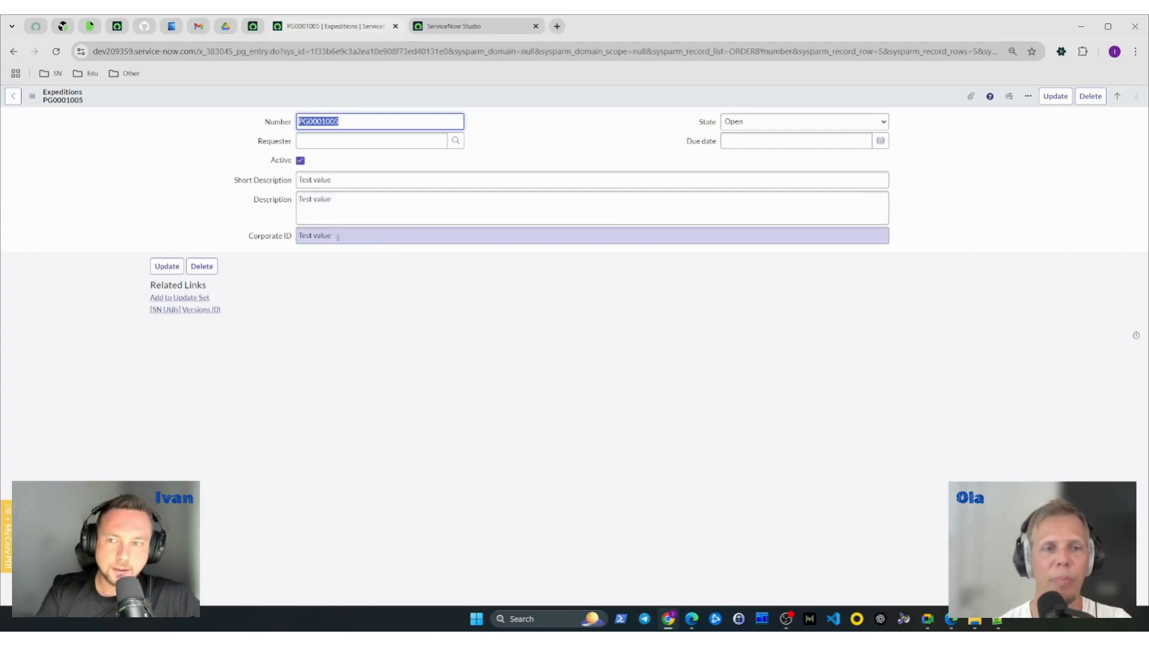
drag(338, 238, 280, 238)
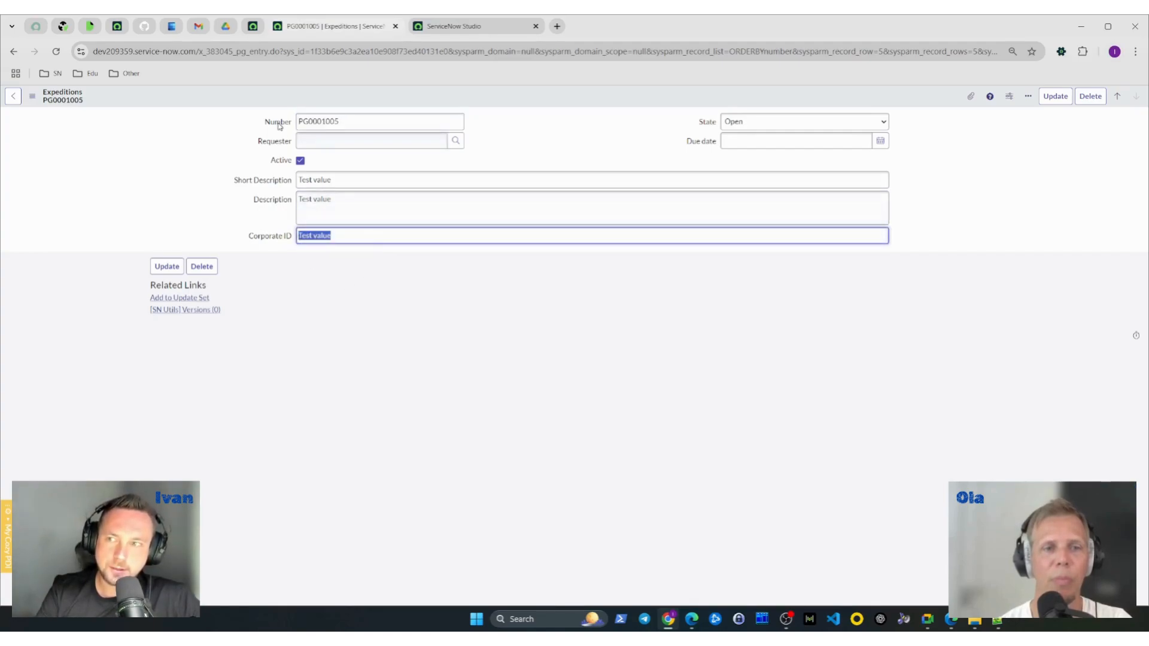
click(378, 240)
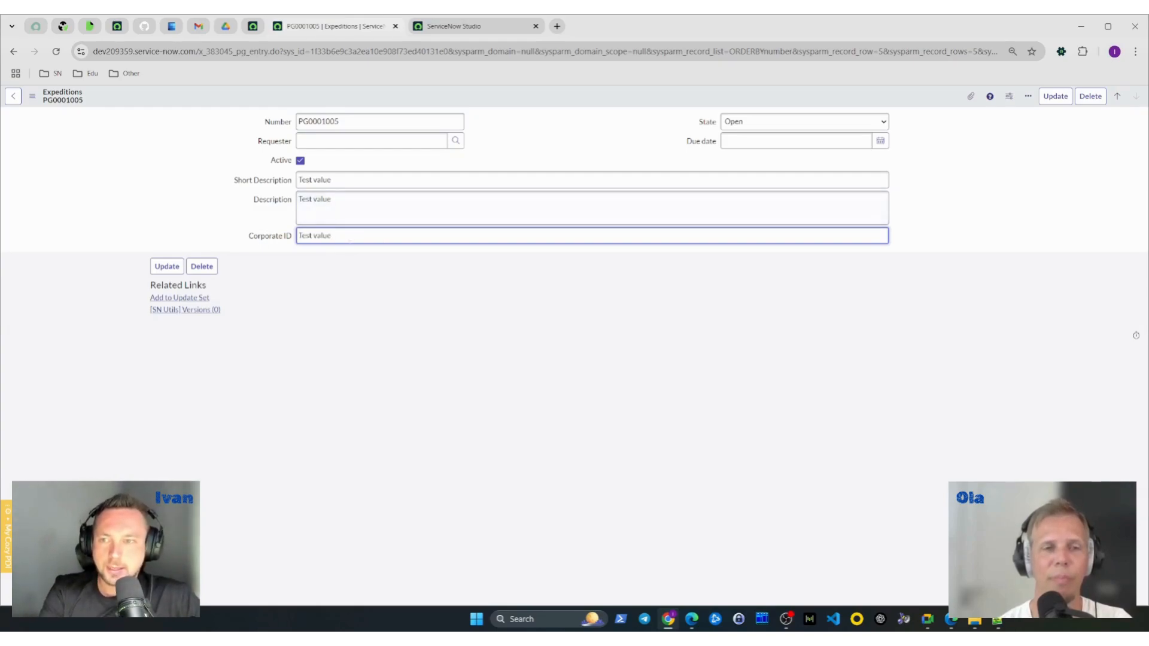
key(ctrl+a)
key(BackSpace)
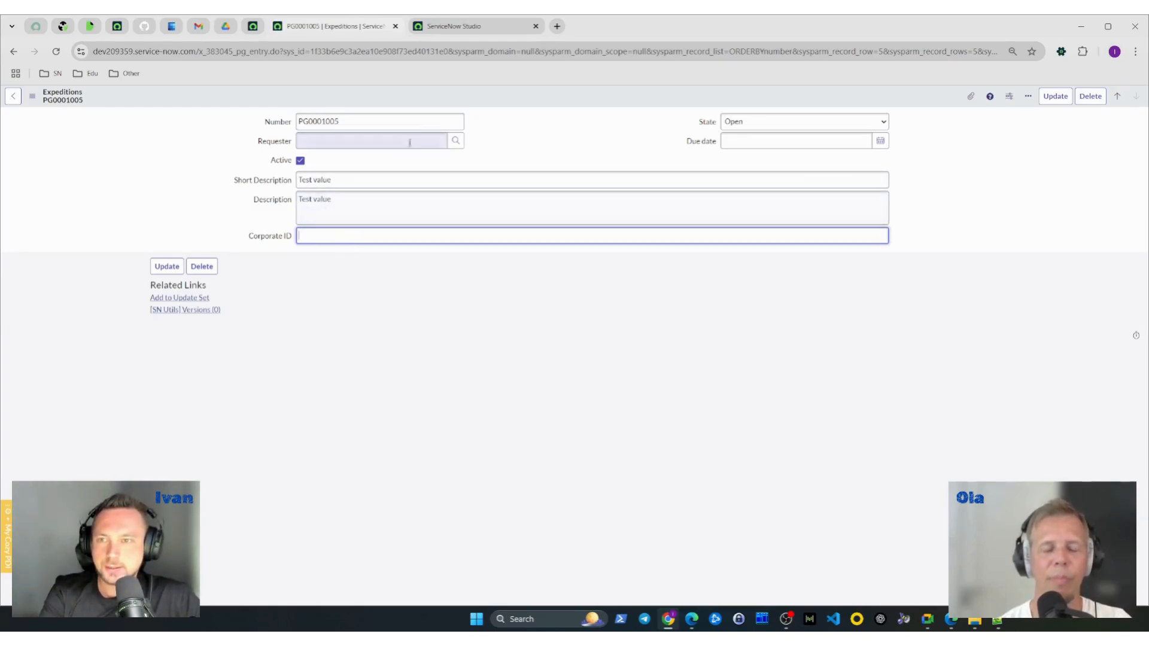
right_click(500, 97)
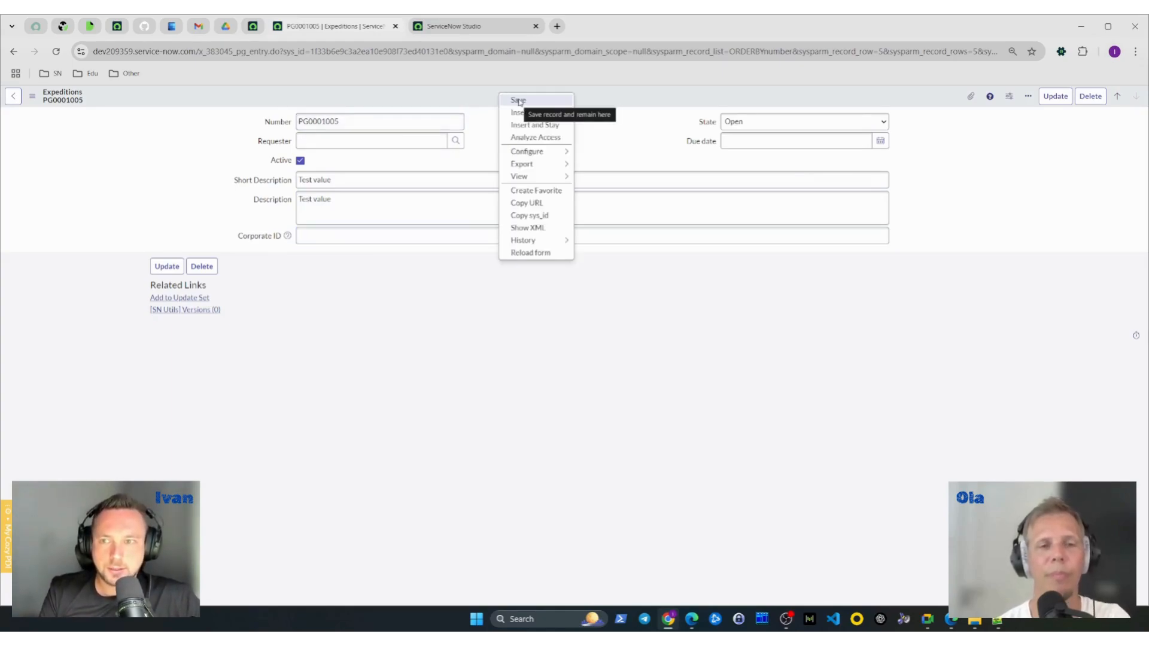
click(518, 101)
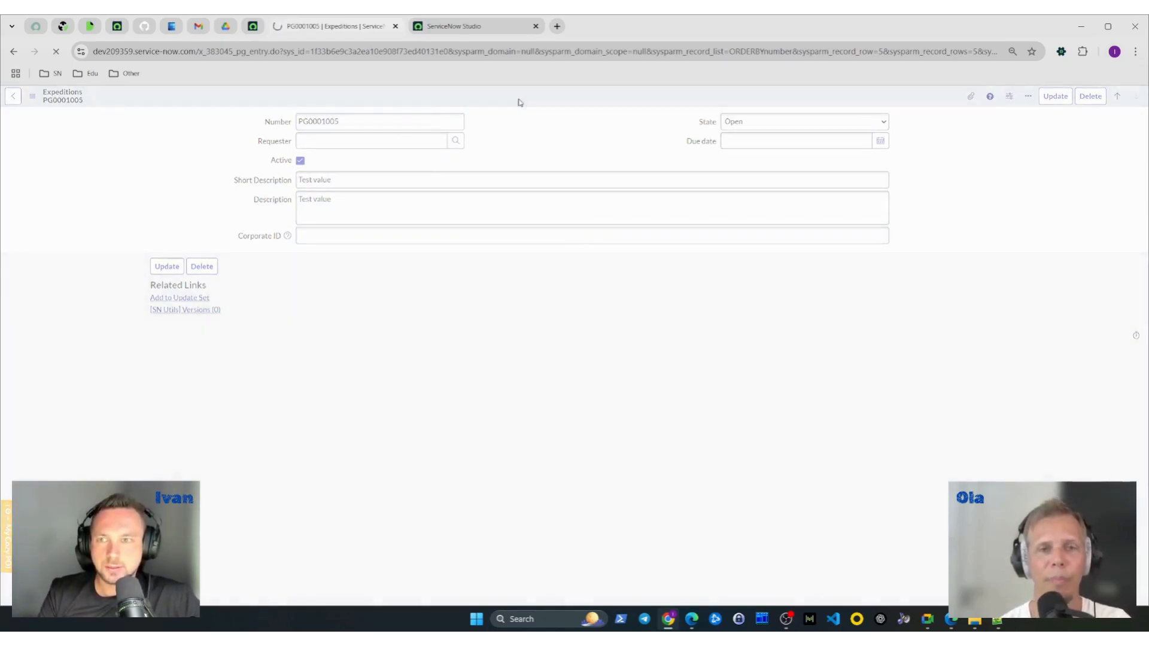
- Compare the business rule's message and abort settings in Studio with the messages displayed on record PG0001005
click(473, 30)
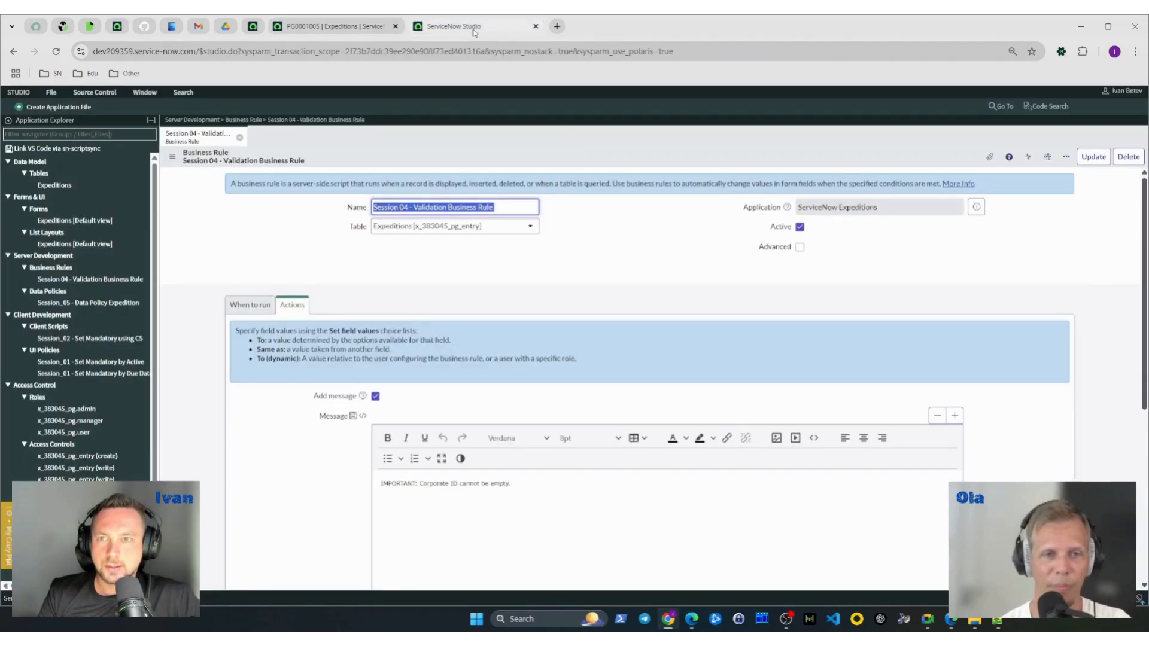
click(338, 28)
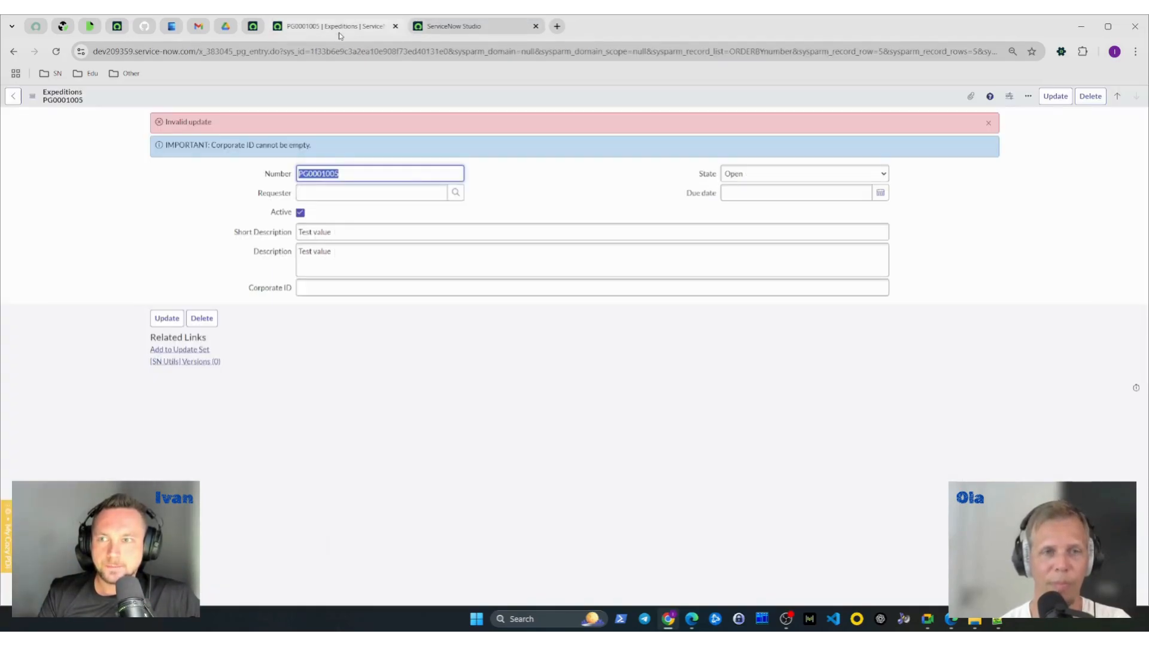
click(455, 27)
scroll(289, 411, down, 3)
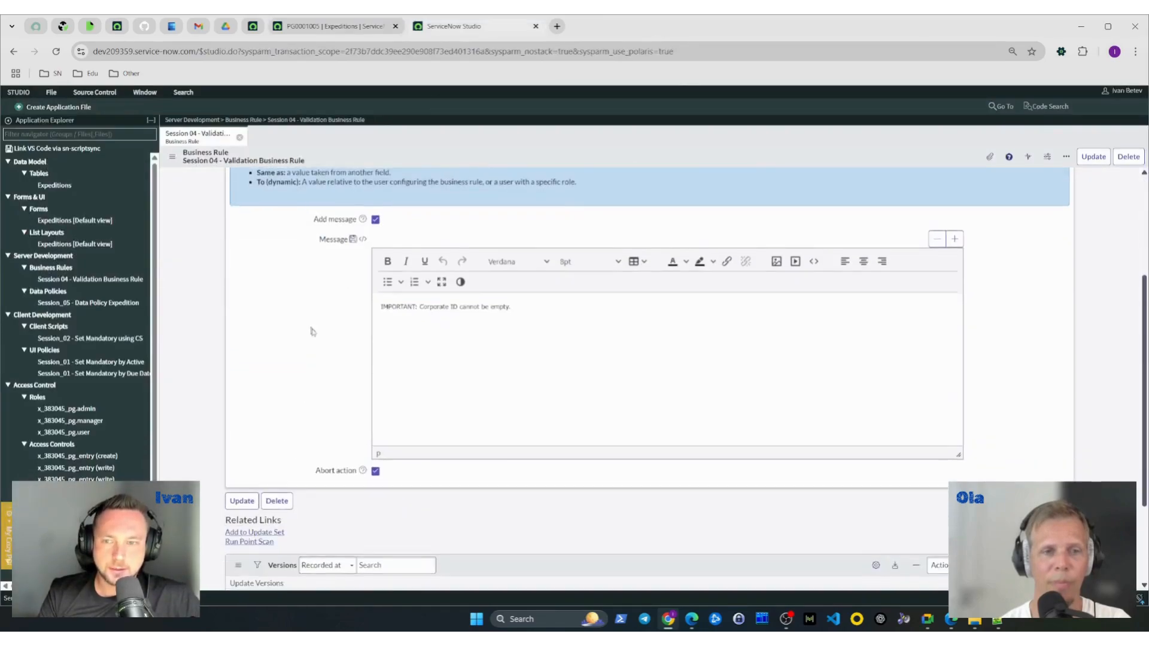
scroll(311, 329, up, 1)
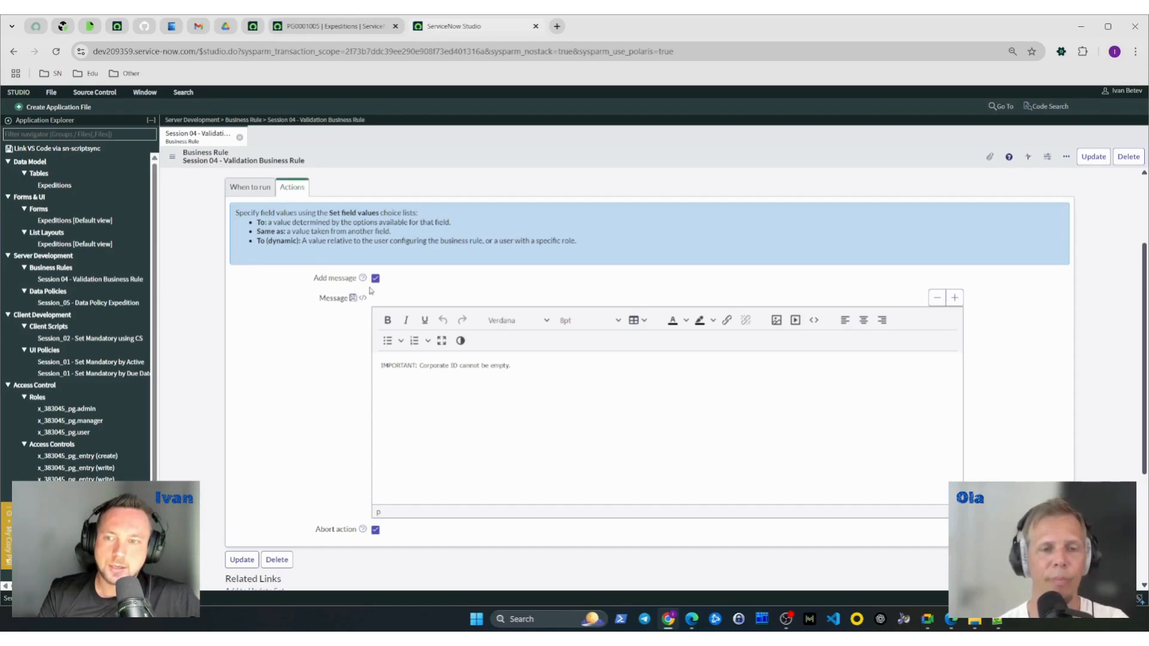
click(332, 26)
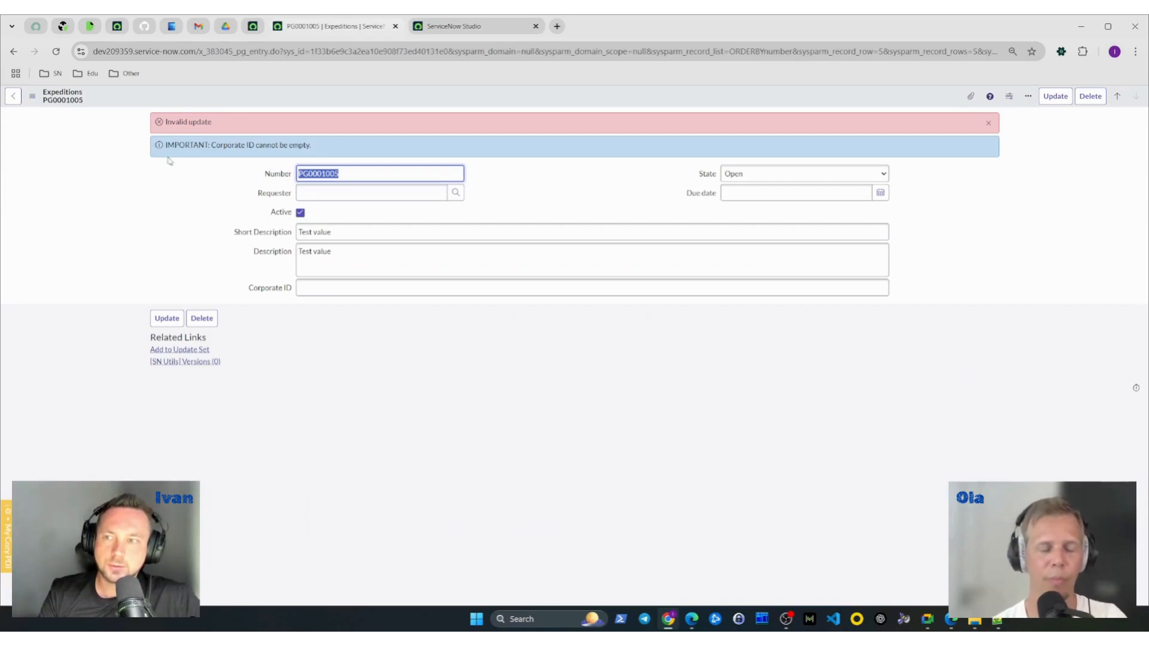
drag(335, 154, 163, 159)
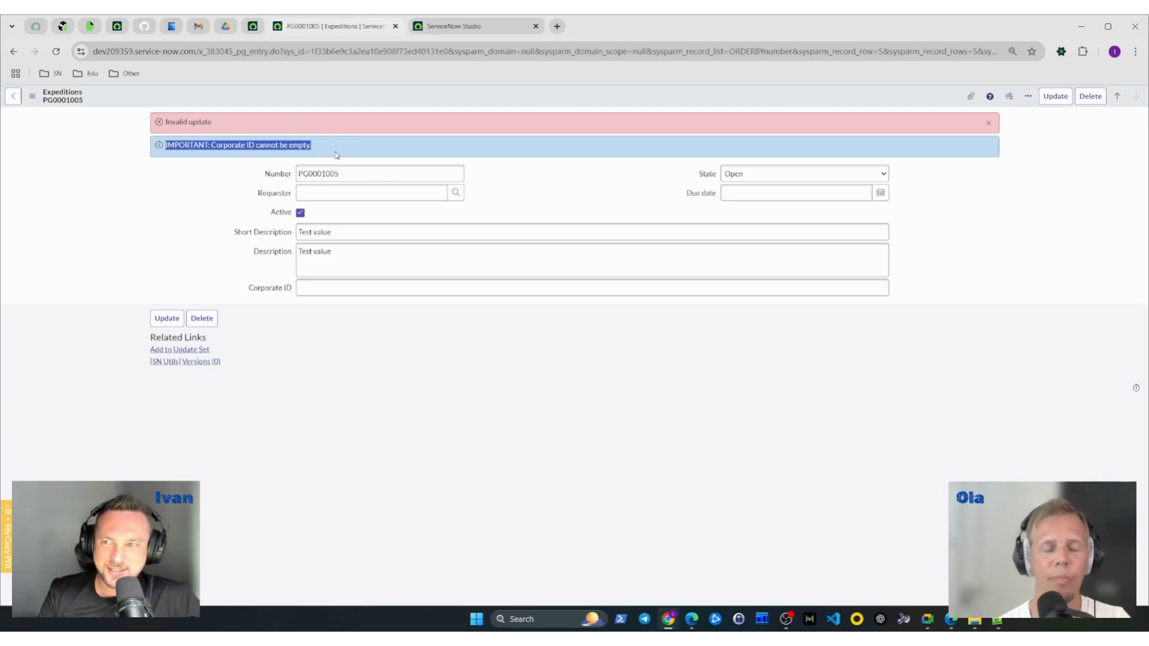
drag(223, 123, 161, 129)
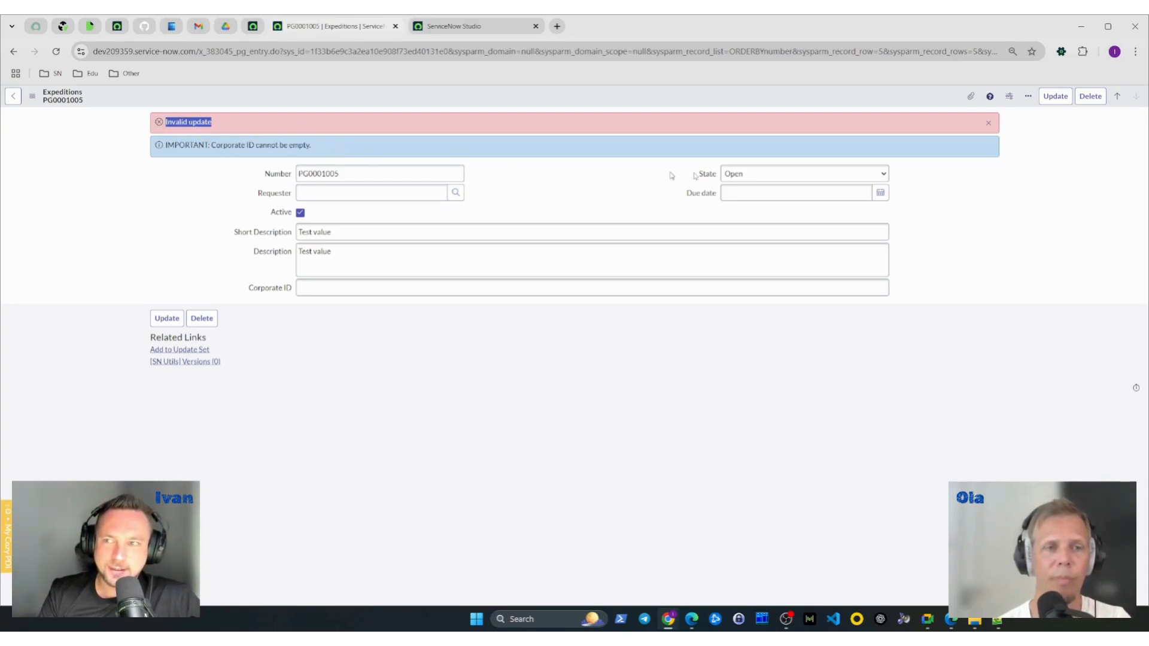
click(153, 172)
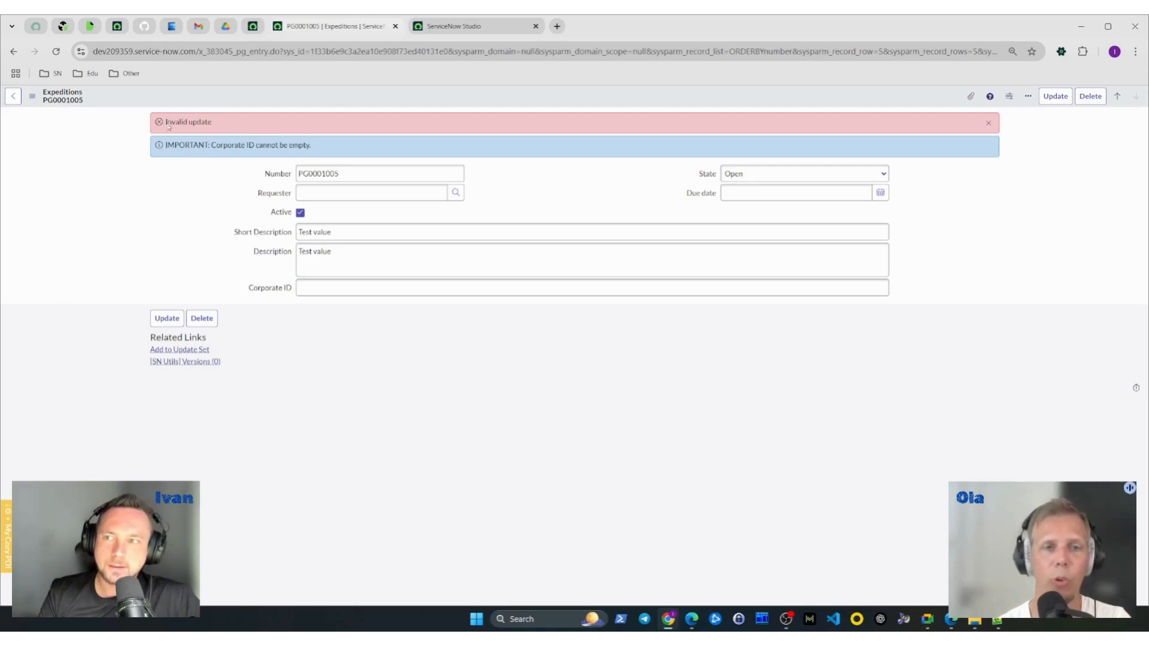
drag(160, 126, 233, 125)
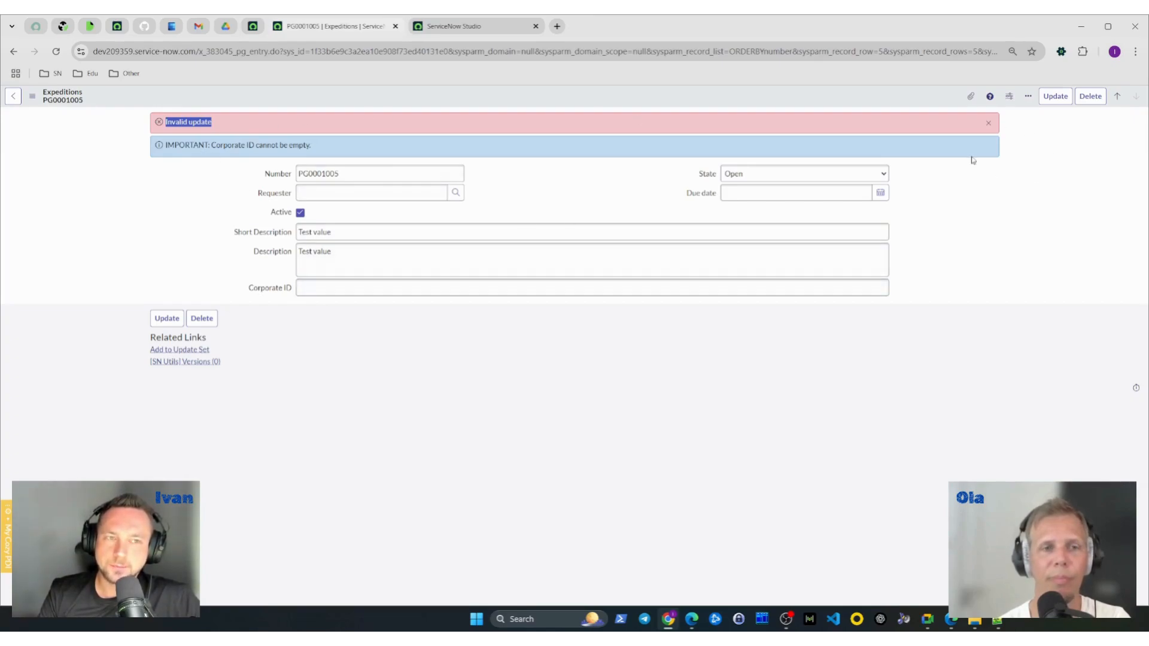
- Examine the error message and the business rule's custom message displayed above the PG0001005 form
click(1030, 151)
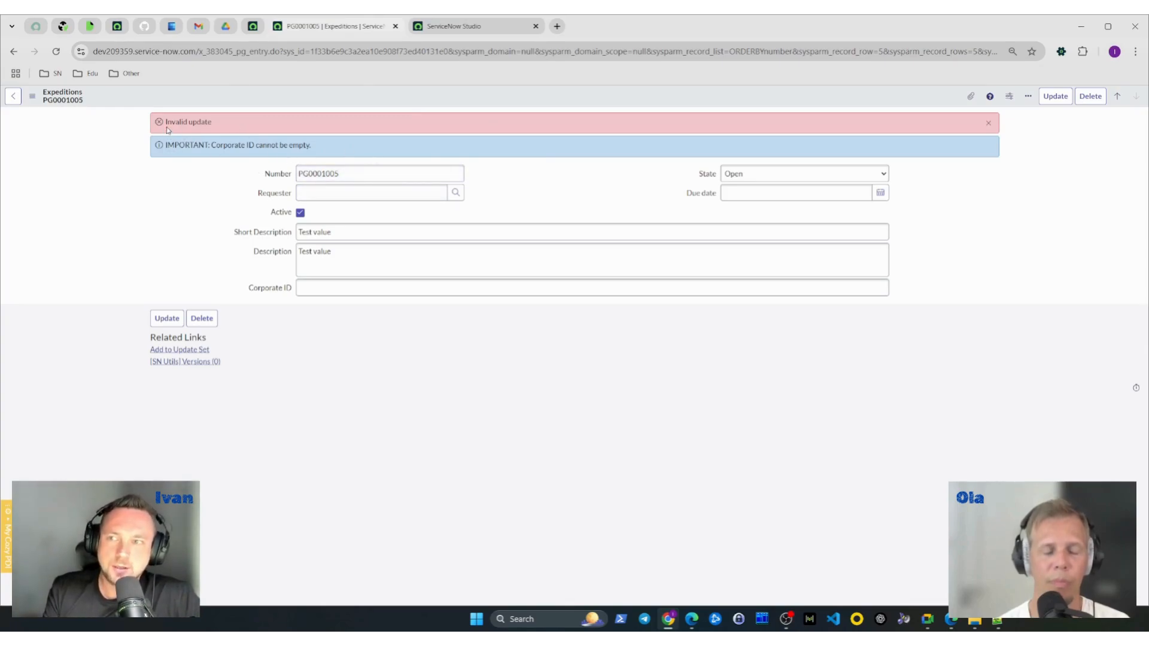
drag(168, 130, 219, 129)
click(402, 149)
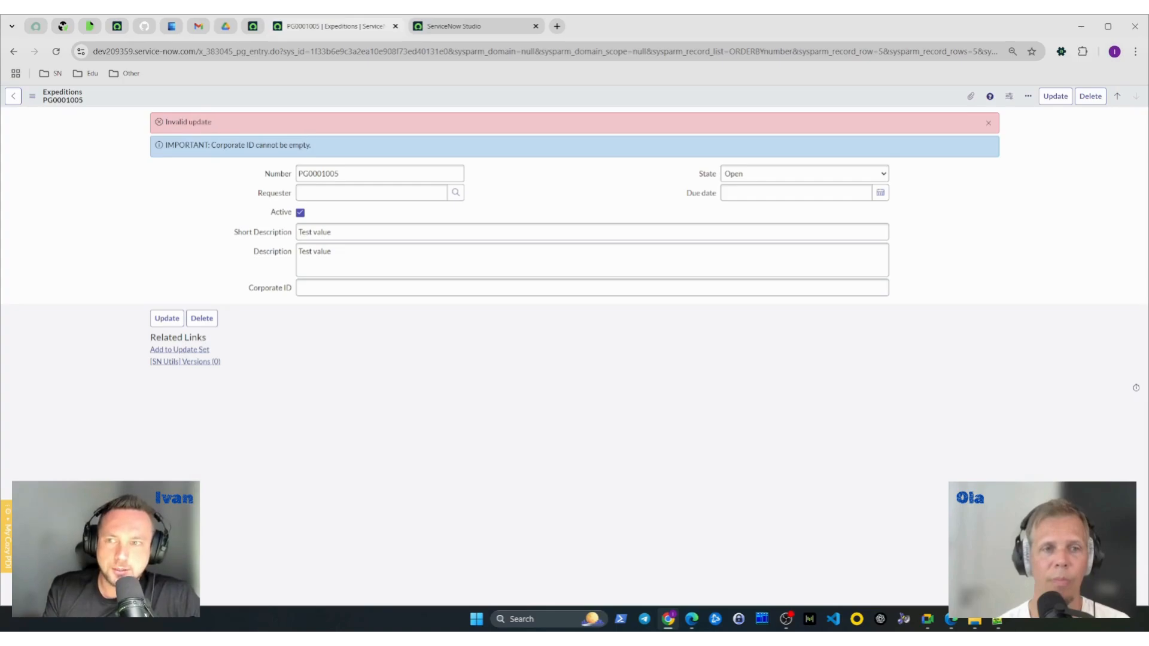
drag(309, 150, 163, 148)
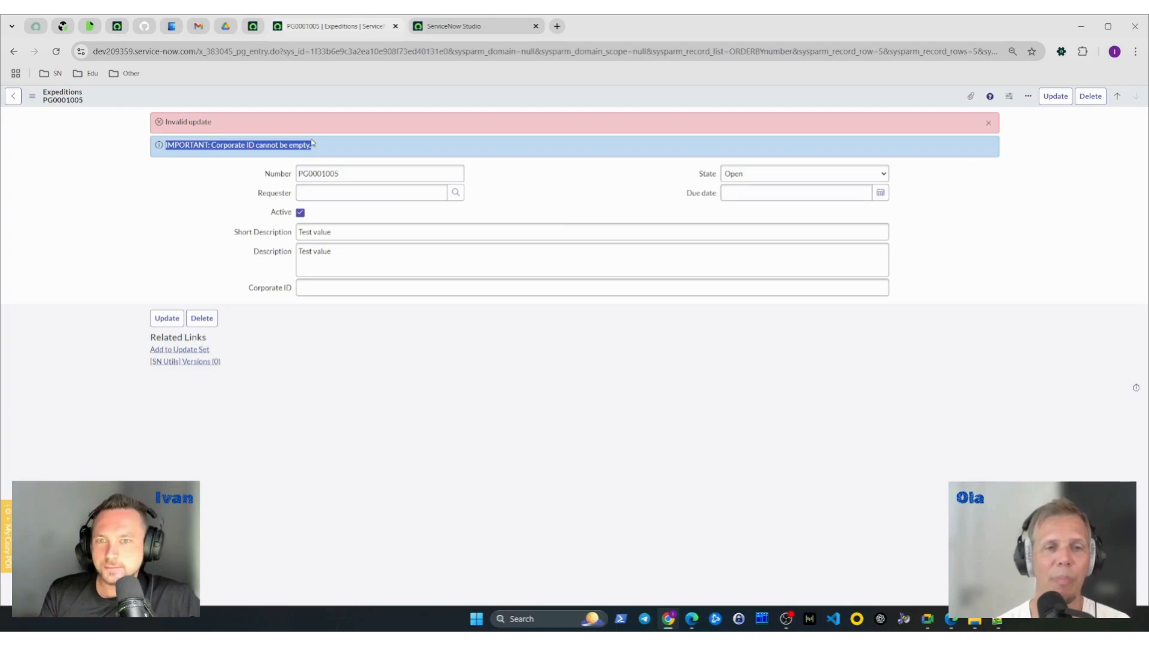
drag(312, 145, 166, 122)
click(218, 127)
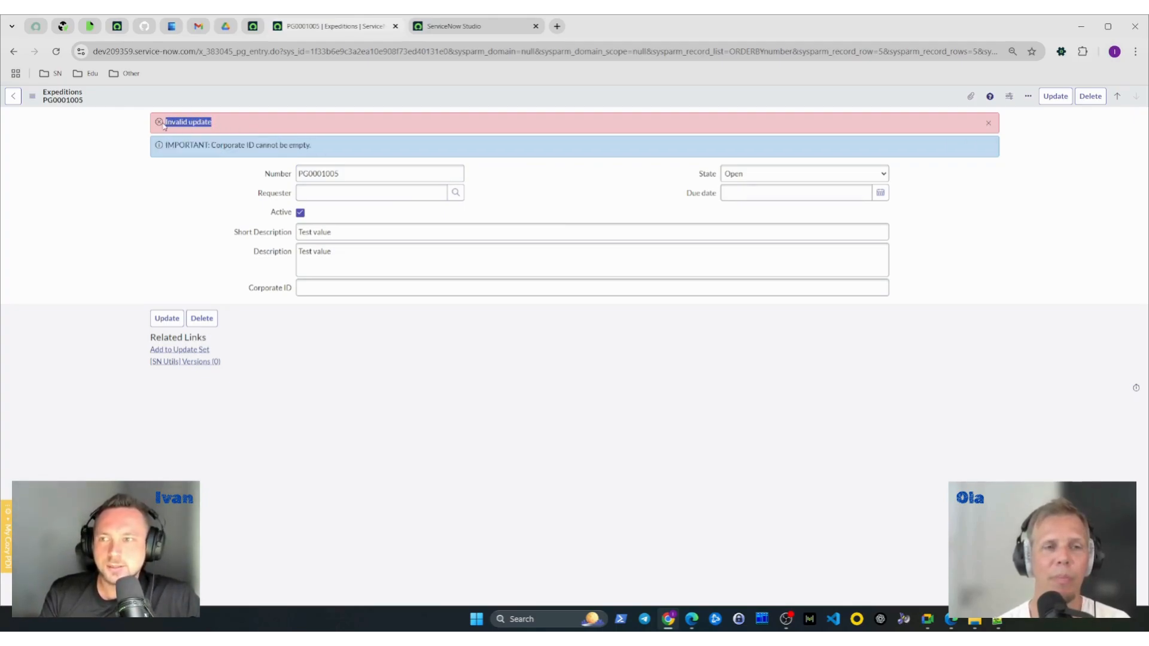
click(919, 246)
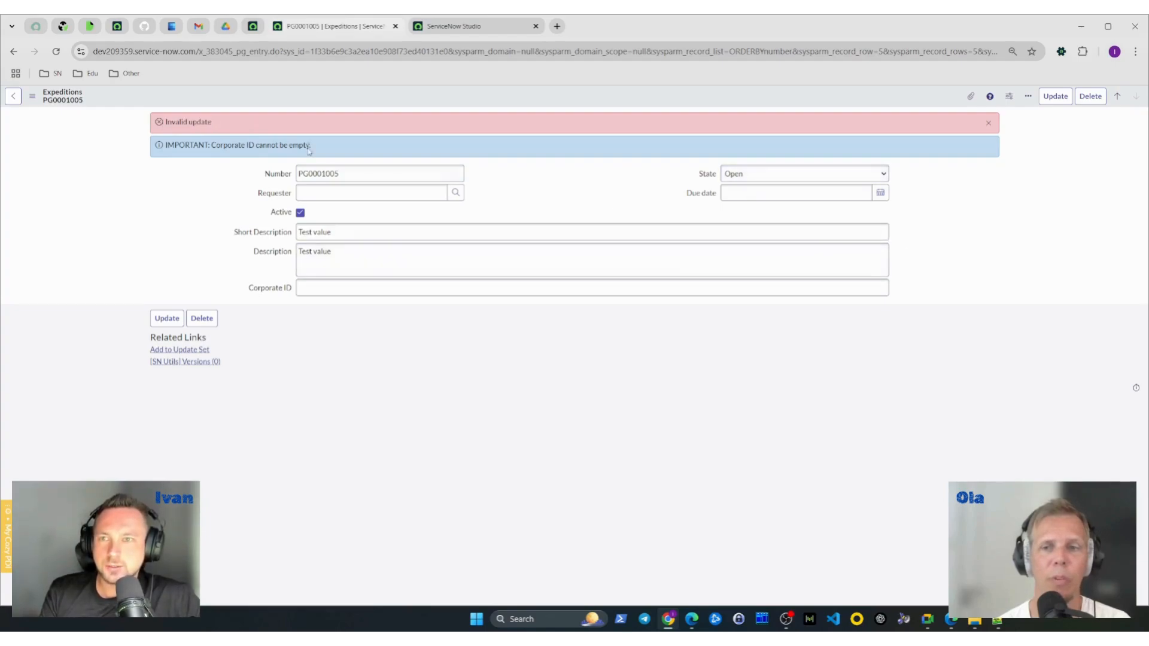
- Return to the validation business rule in Studio and delete all the text of its message
click(449, 28)
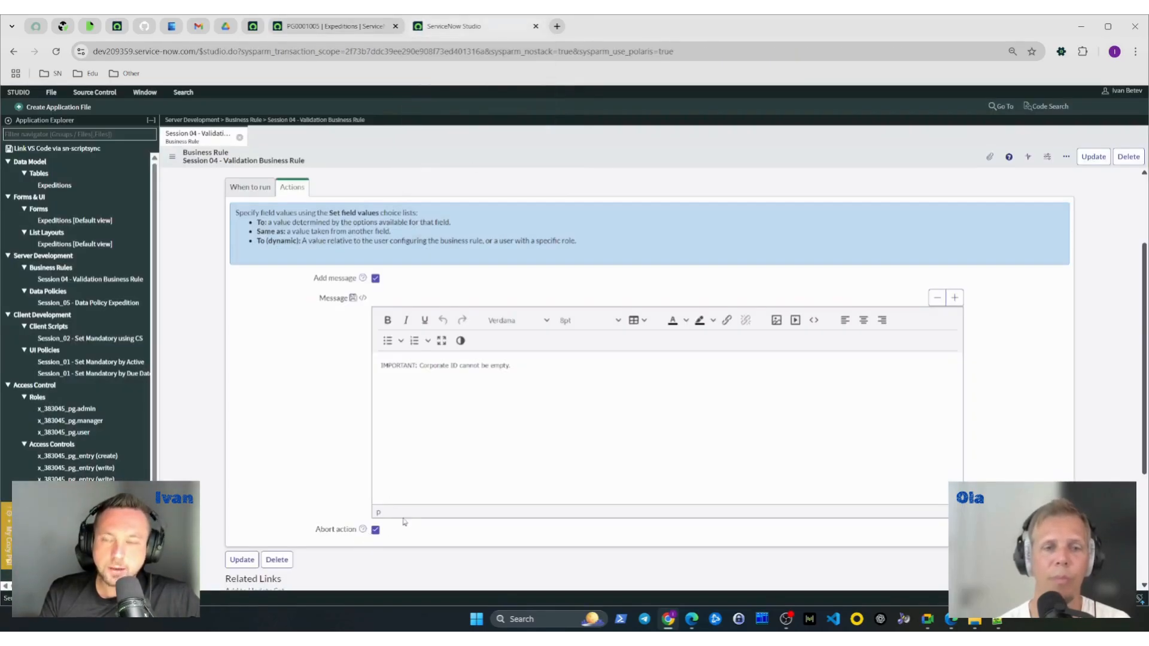
click(544, 431)
key(ctrl+a)
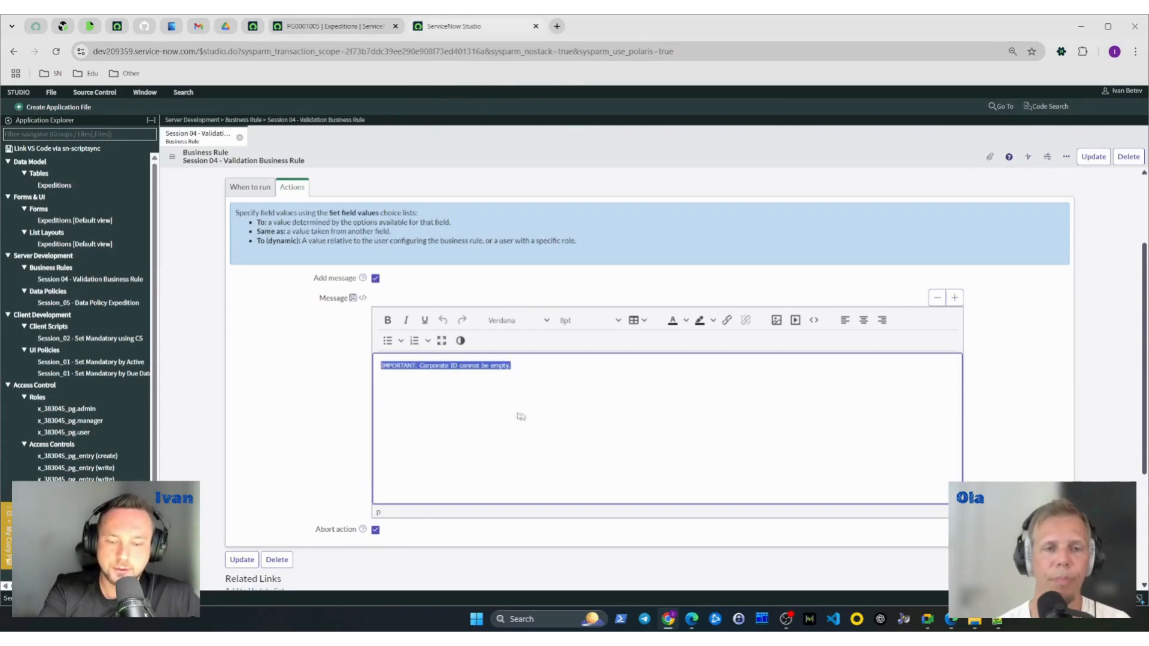
key(BackSpace)
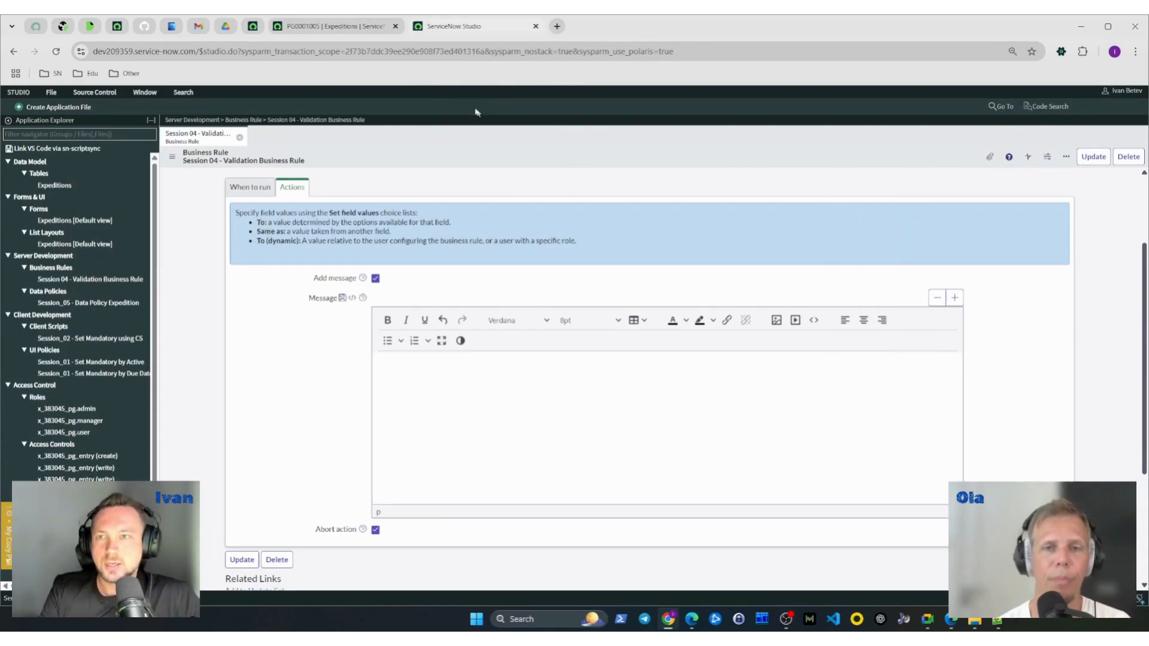
- Reload expedition PG0001005, clear its Corporate ID and save to test the emptied message, checking the rule in Studio
click(337, 28)
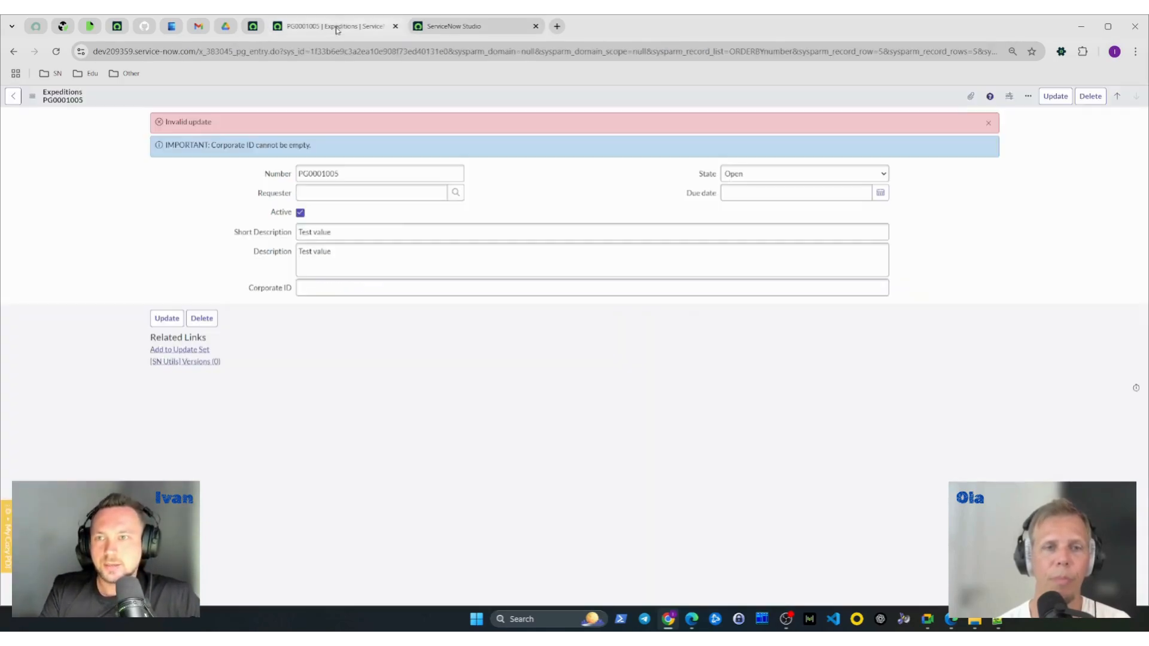
click(56, 52)
click(361, 236)
key(ctrl+a)
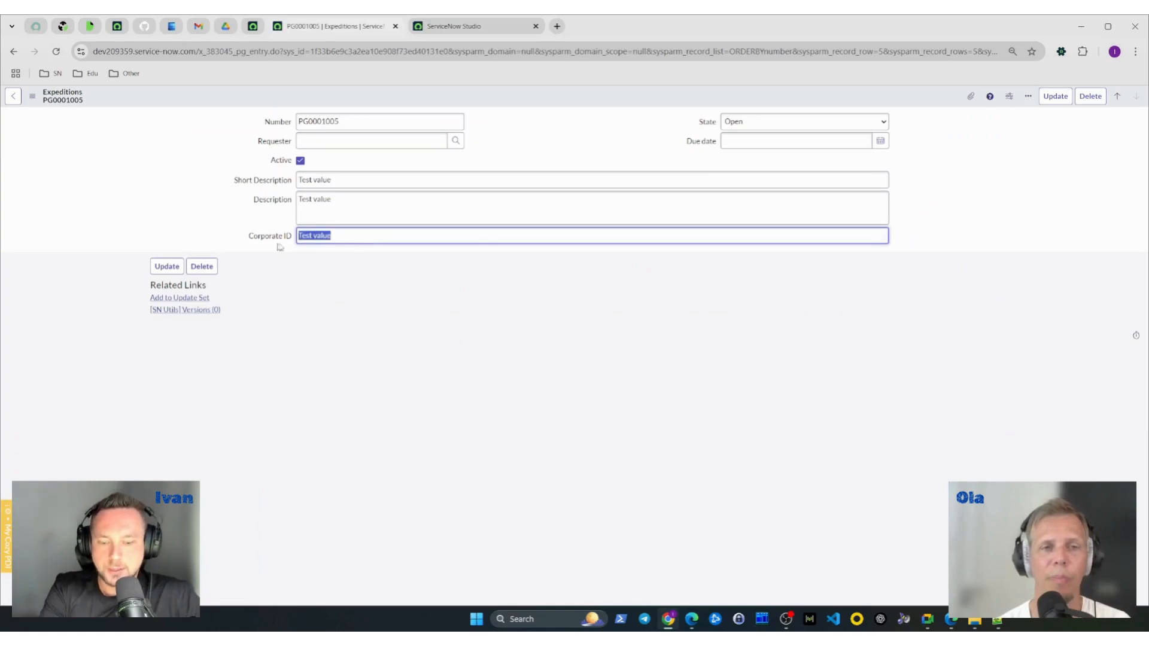
key(BackSpace)
right_click(539, 96)
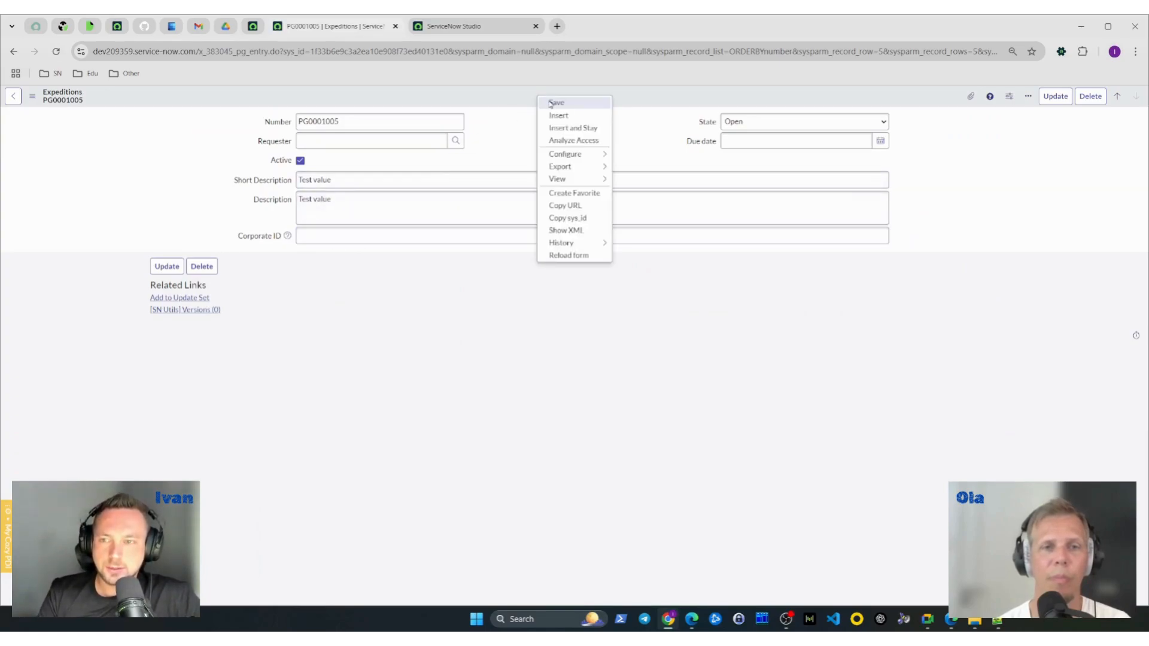
click(556, 103)
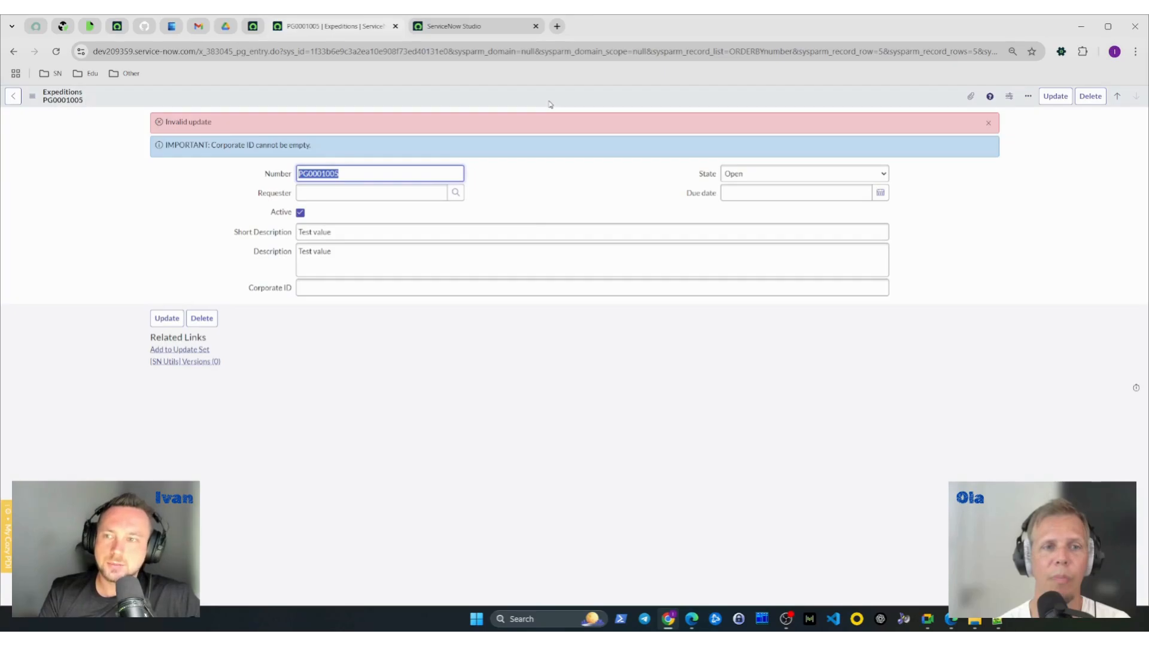
click(473, 27)
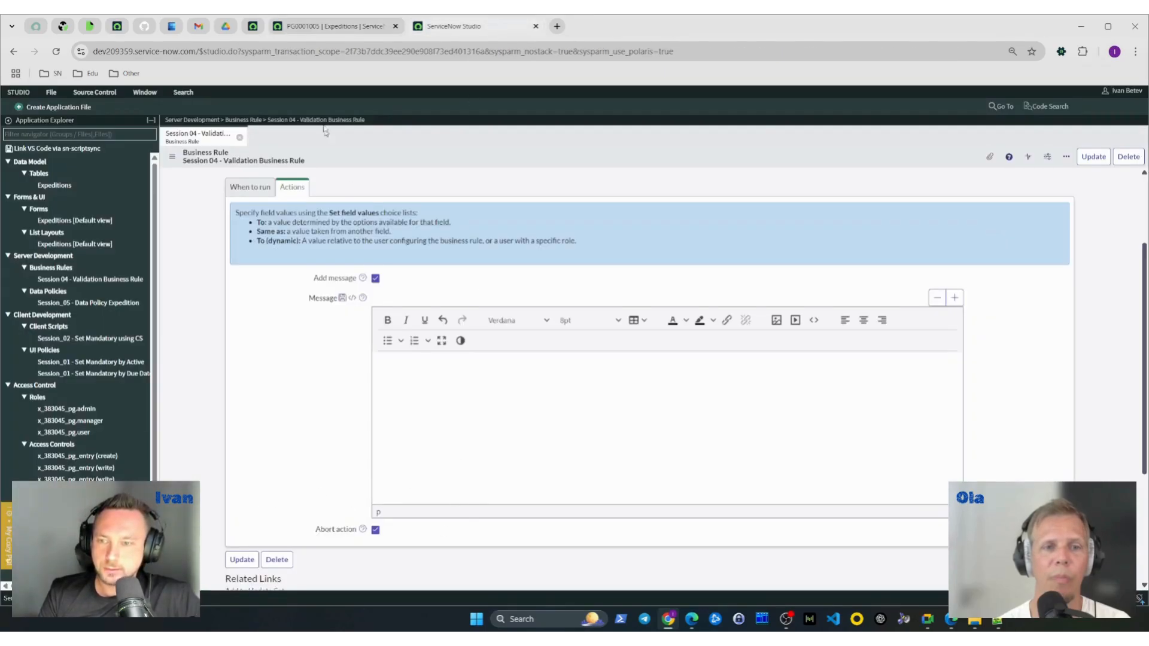
click(344, 26)
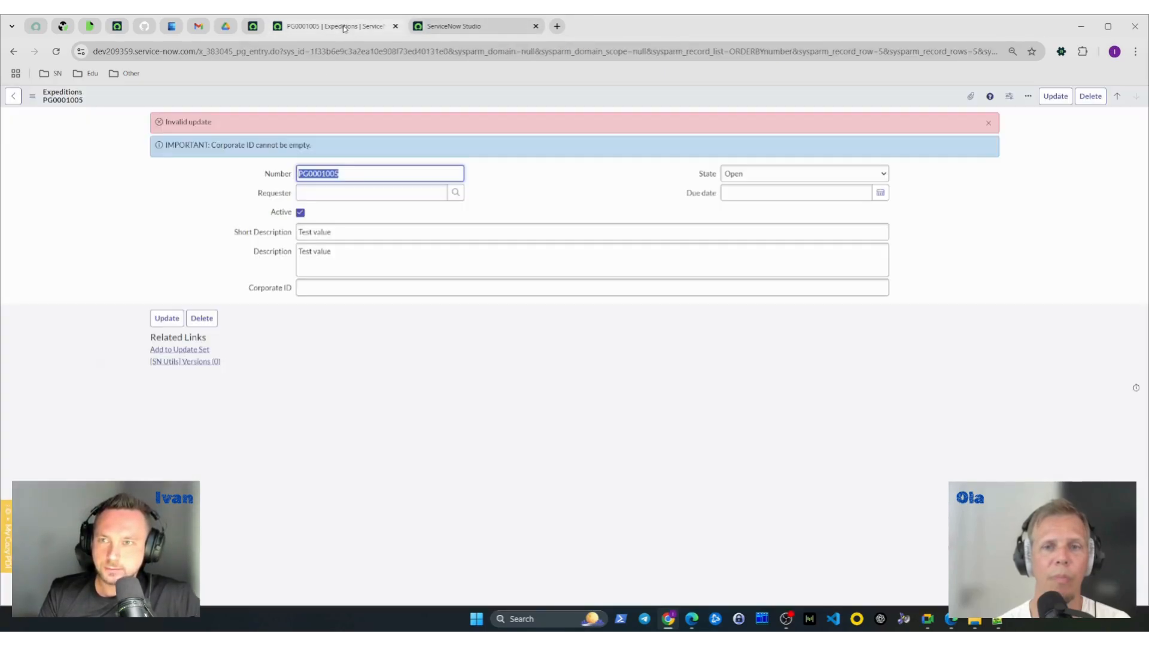
- Reload PG0001005 again and retry saving it with an empty Corporate ID
click(56, 51)
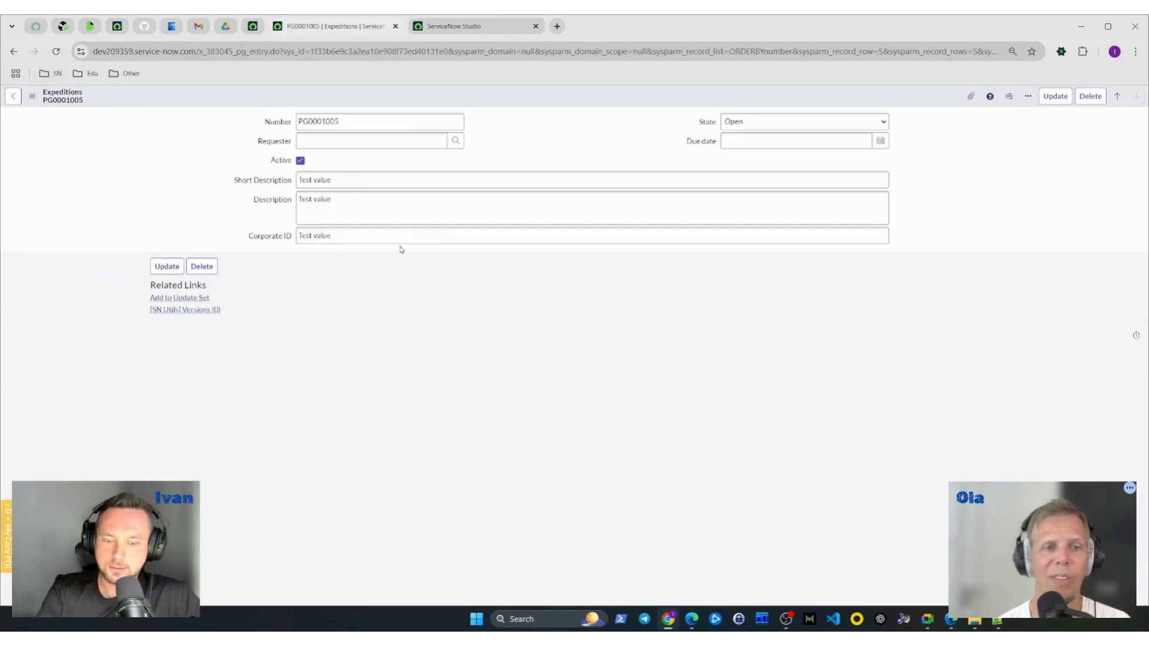
click(368, 236)
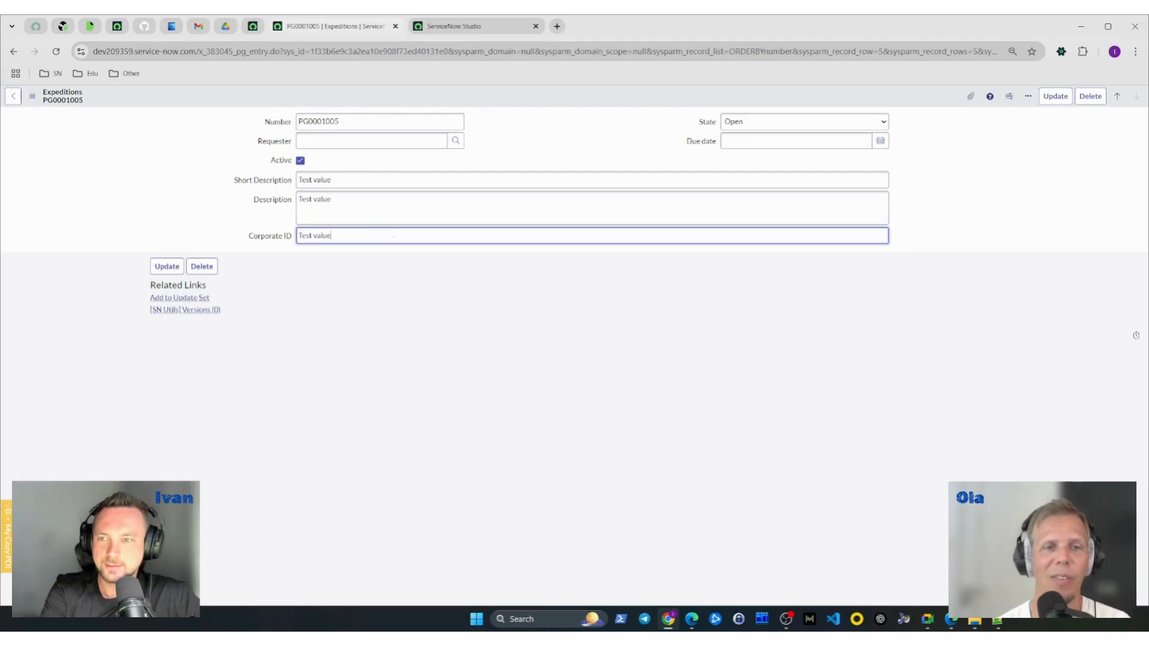
key(ctrl+a)
key(BackSpace)
right_click(468, 97)
click(480, 107)
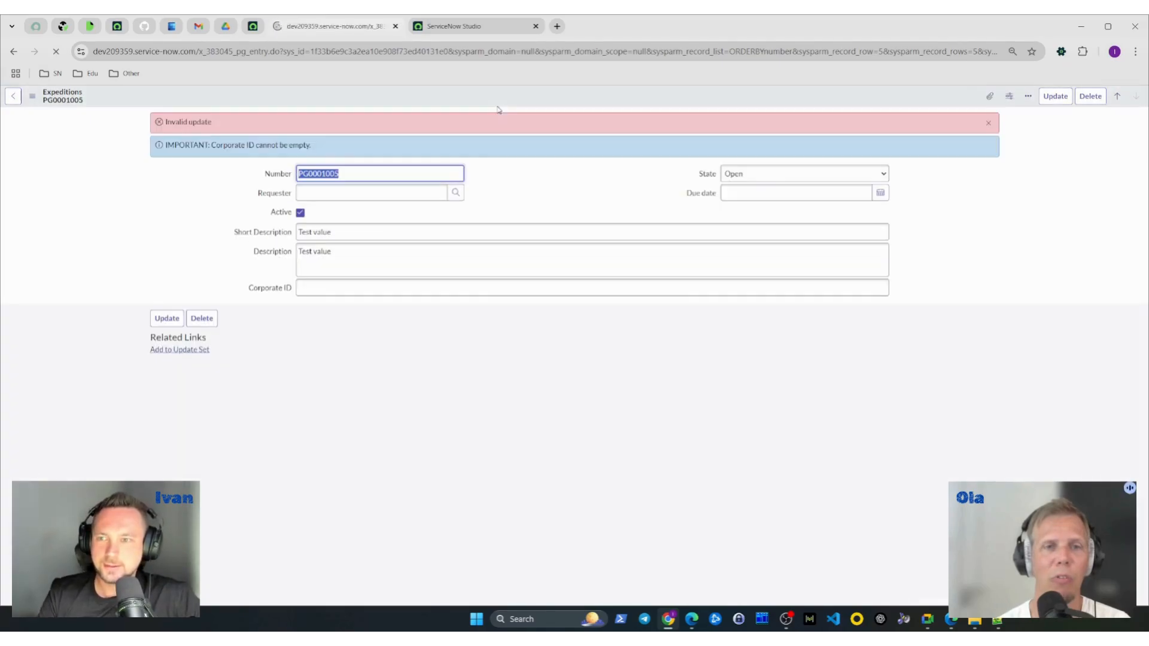
- Save the validation business rule in Studio with its message left blank, staying on the form
click(472, 26)
click(449, 403)
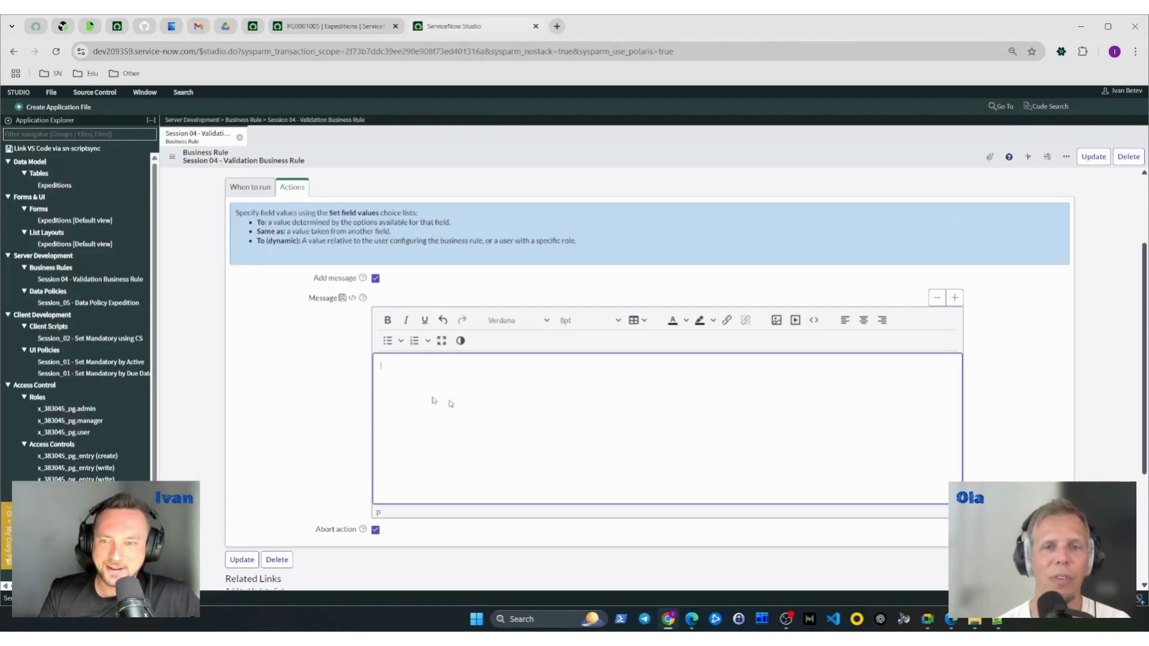
scroll(450, 404, down, 1)
scroll(495, 198, up, 3)
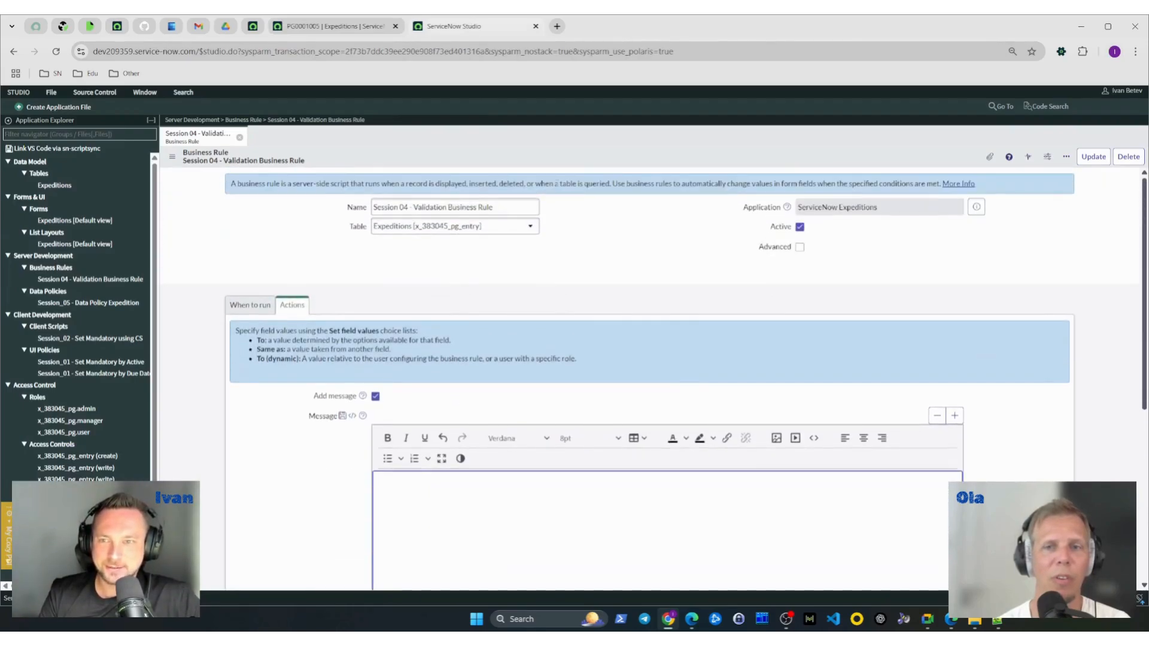
right_click(586, 159)
click(614, 172)
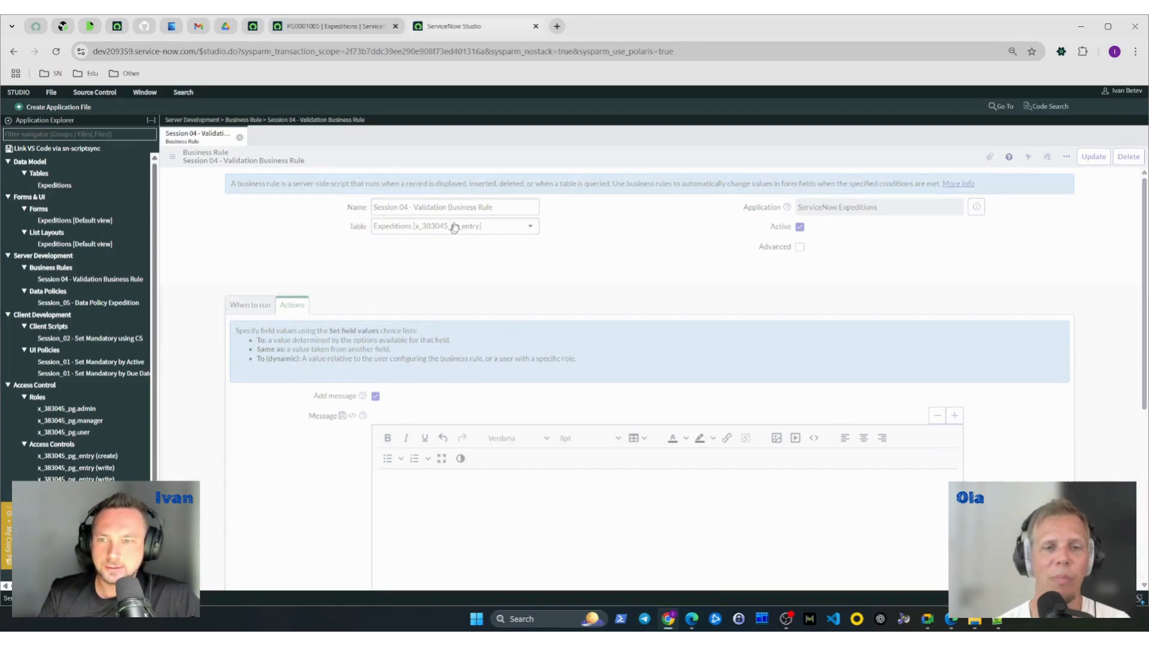
- Reload PG0001005, clear its Corporate ID and save the record to test the rule with the blank message
click(333, 26)
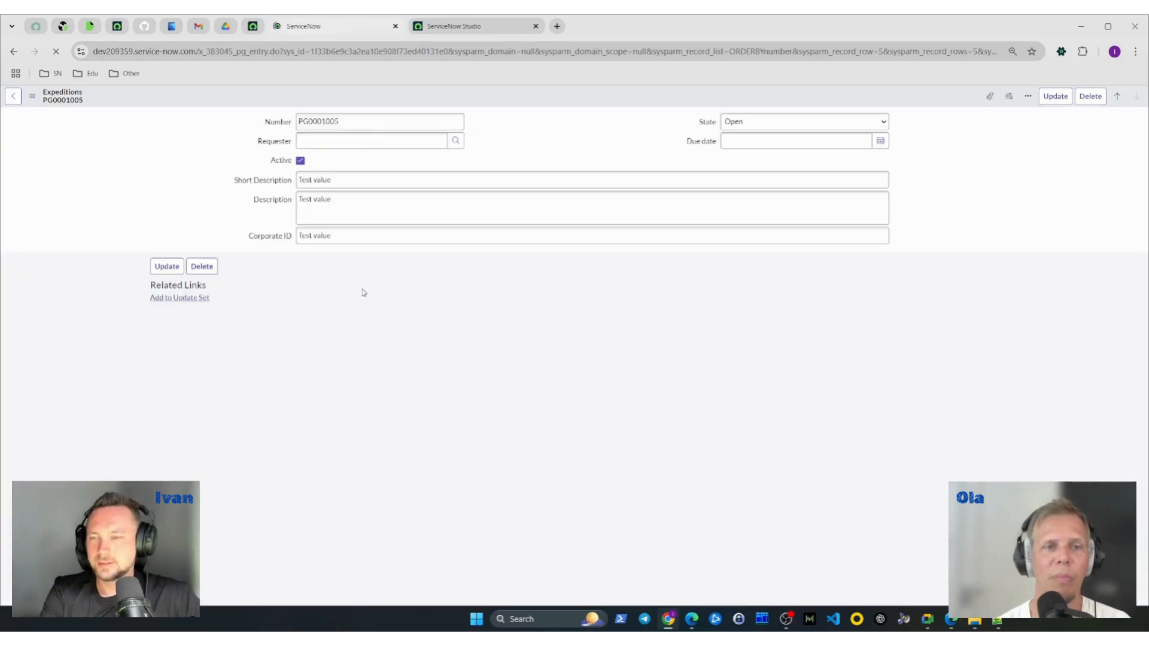
right_click(503, 98)
click(513, 104)
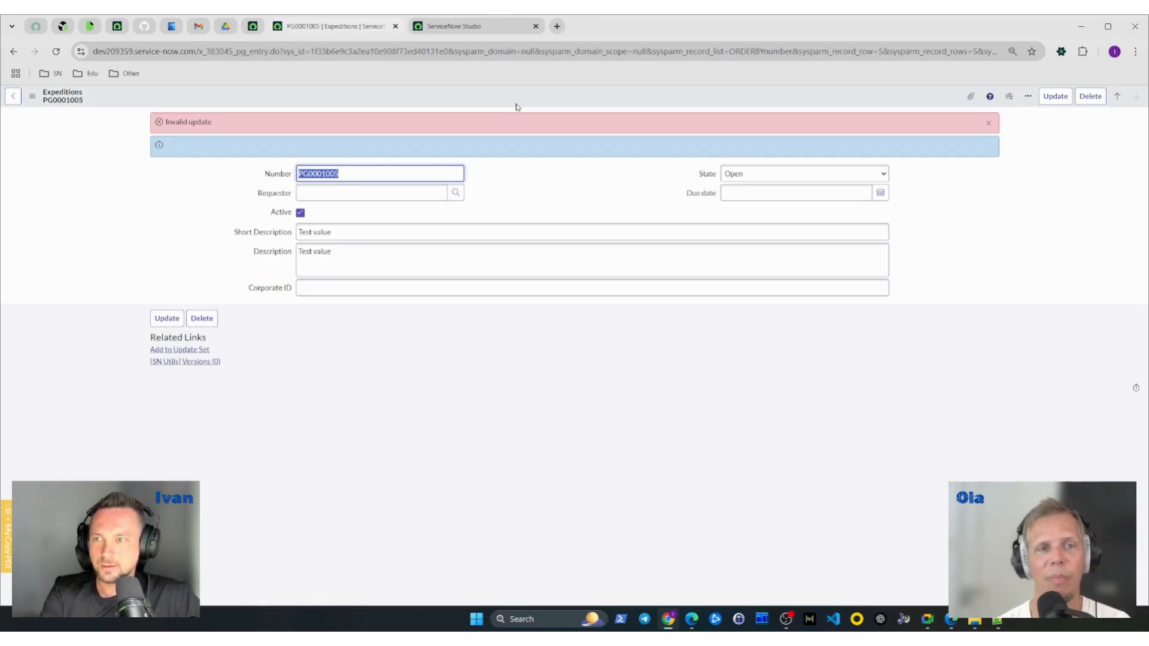
- Inspect the source code of the rule's blank message in Studio and close it without changes
click(461, 27)
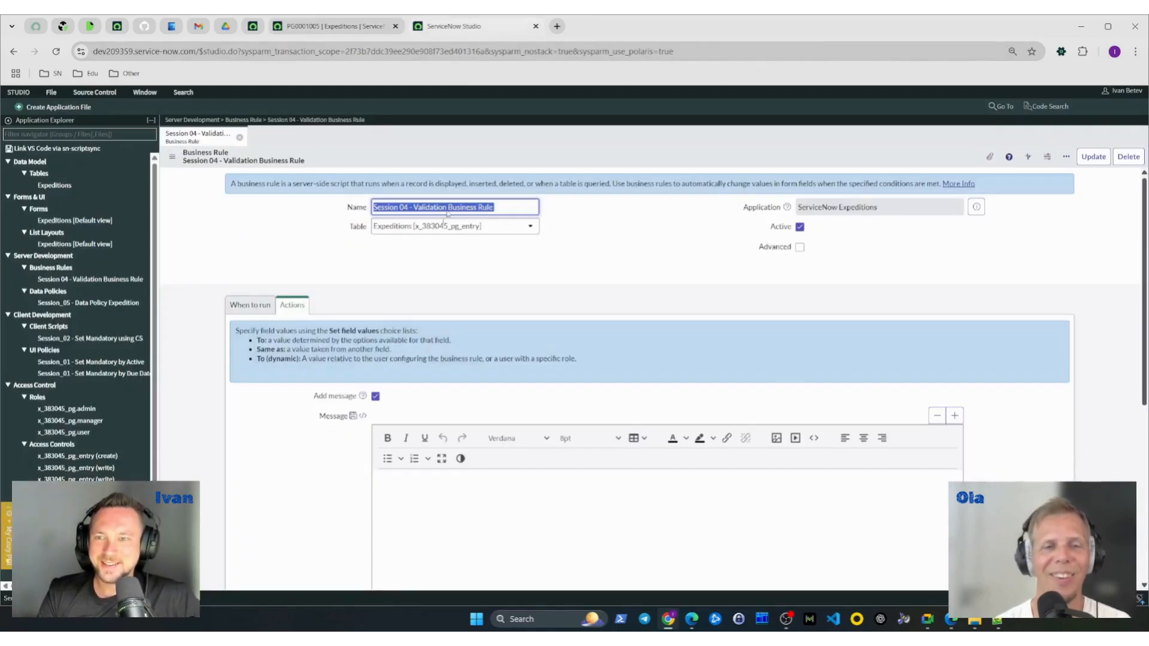
scroll(375, 397, down, 2)
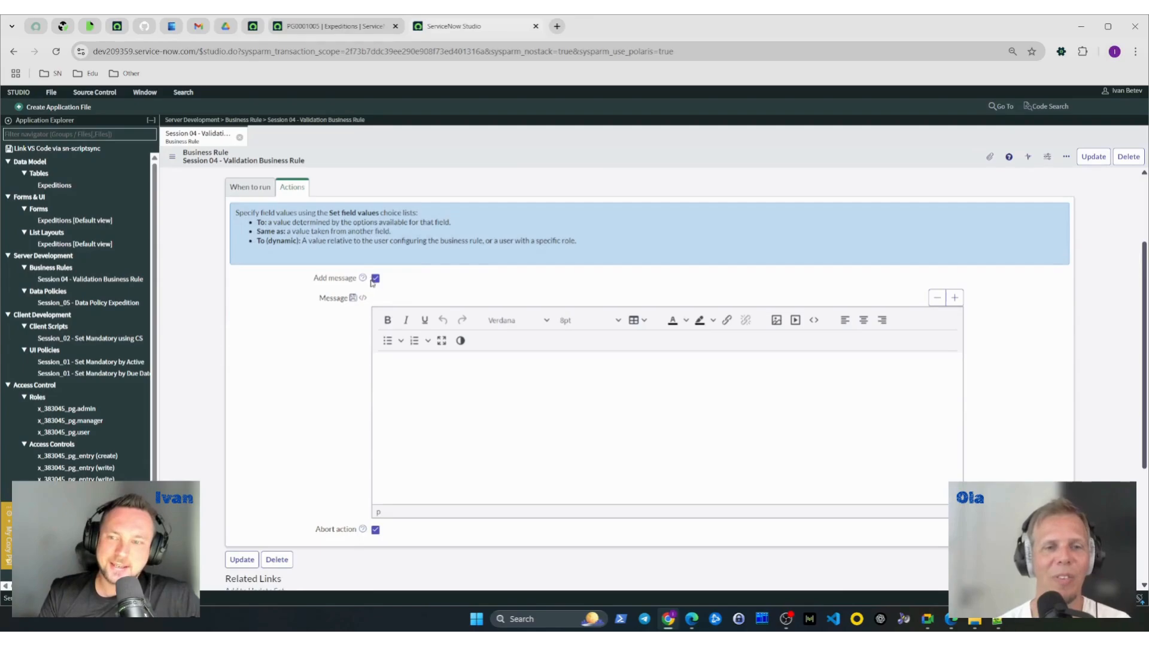
click(452, 398)
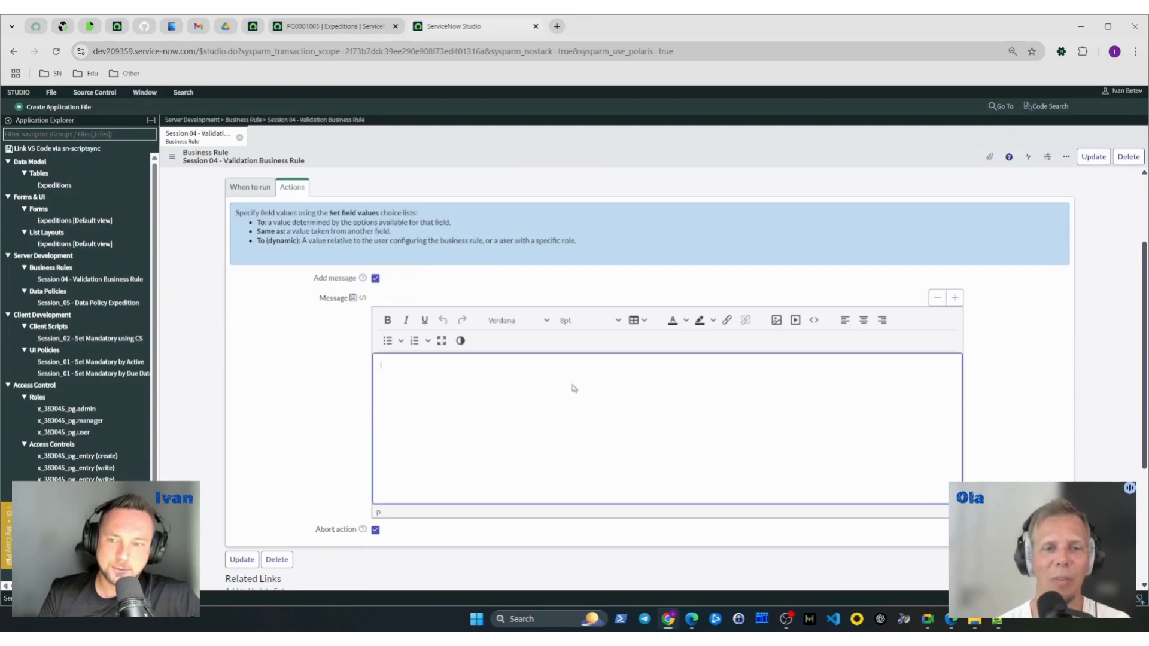
click(813, 321)
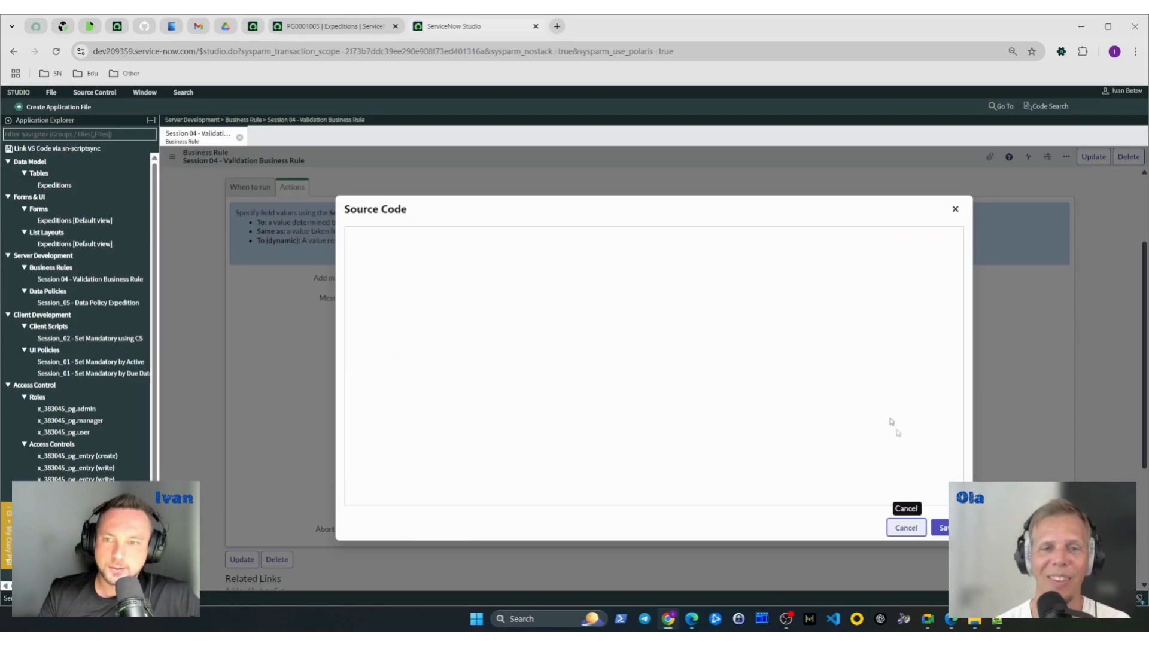
click(902, 528)
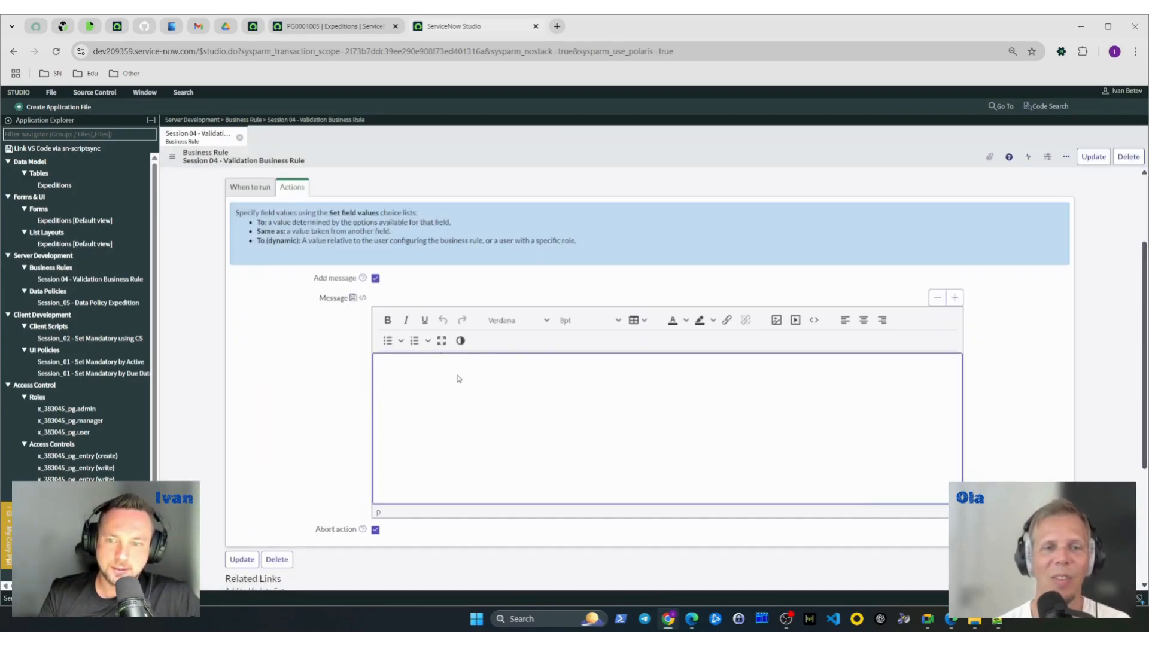
- Turn off the rule's Add message option, keep Abort action on, and compare this setup with the error on PG0001005
click(375, 279)
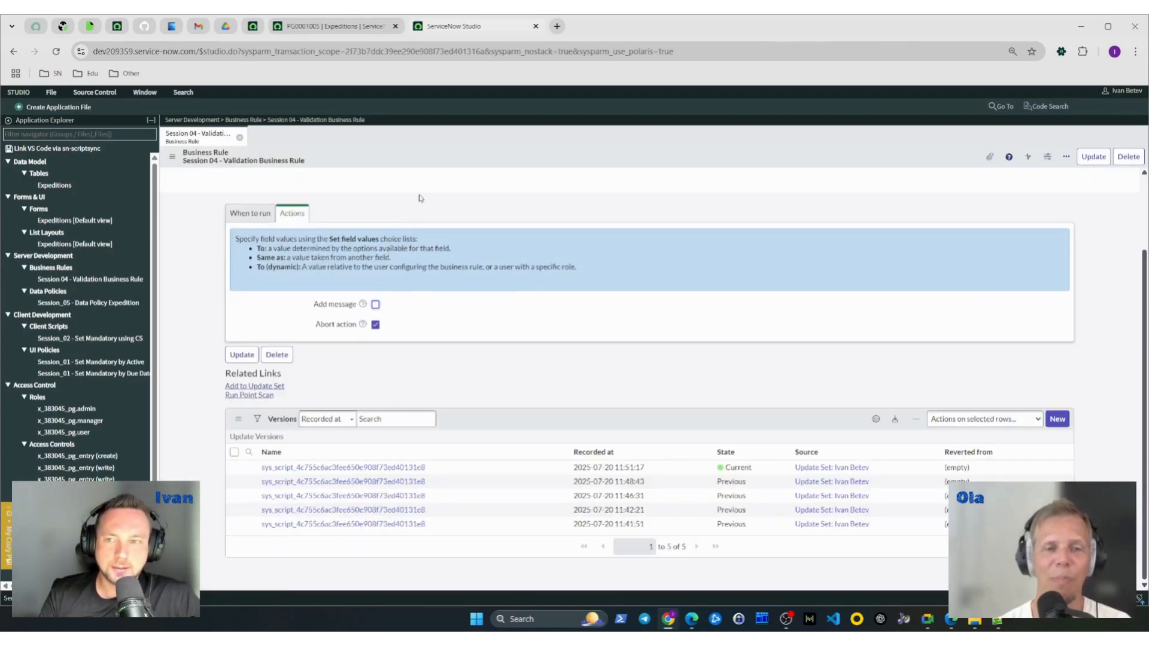
right_click(515, 163)
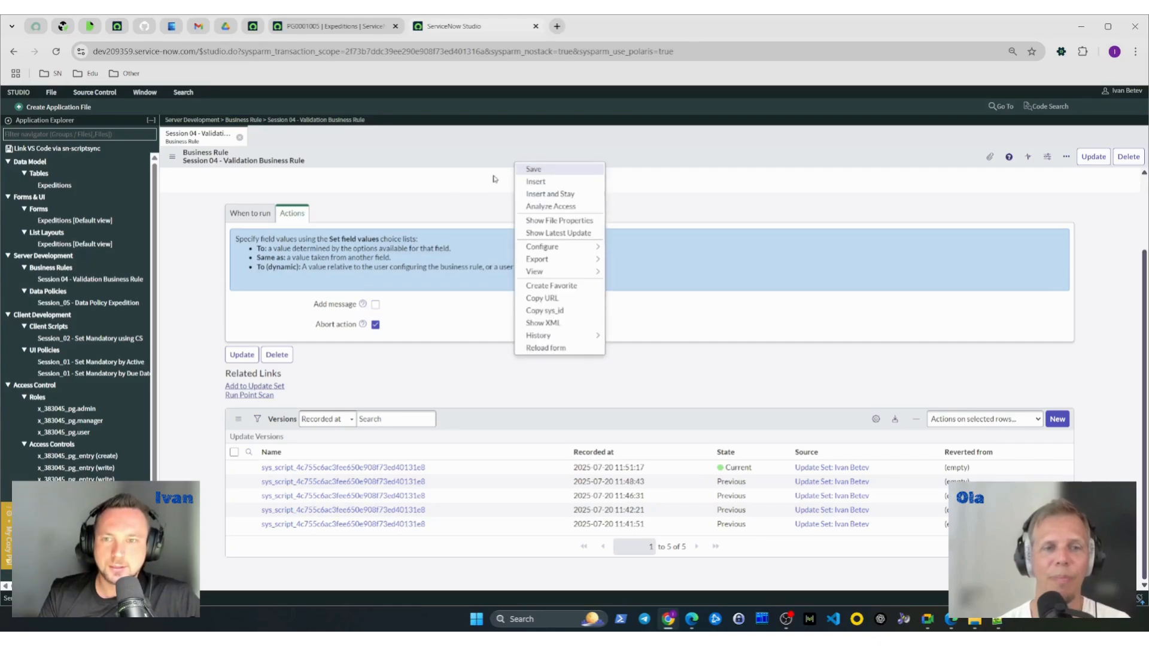
click(420, 183)
scroll(464, 295, up, 3)
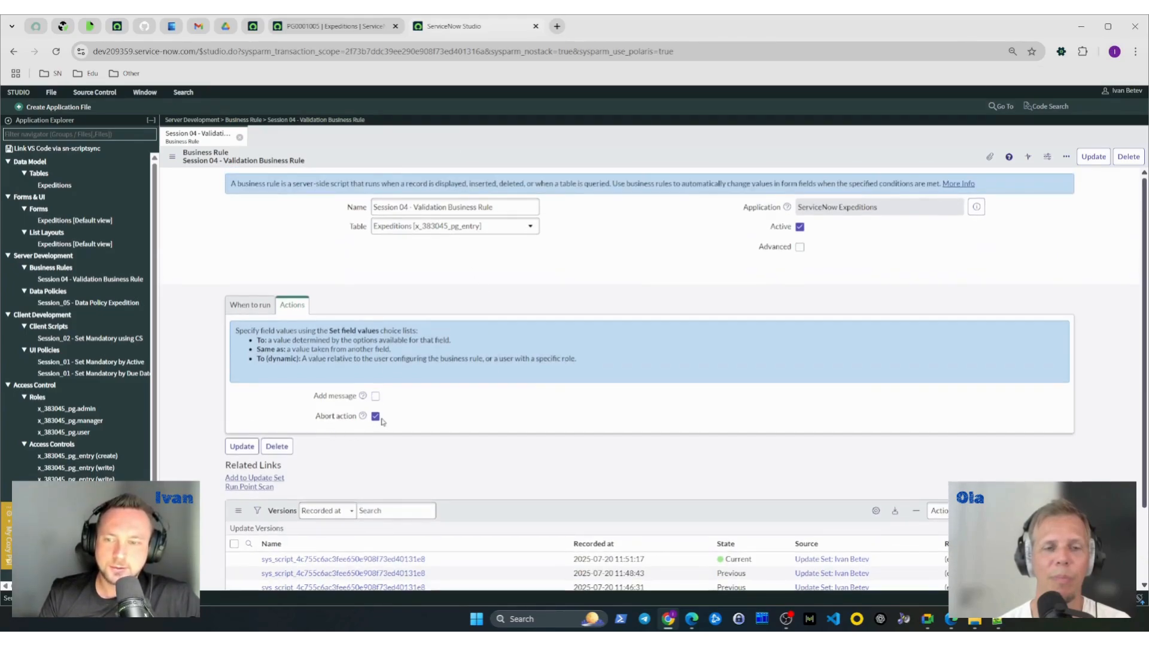
click(348, 27)
drag(221, 124, 153, 136)
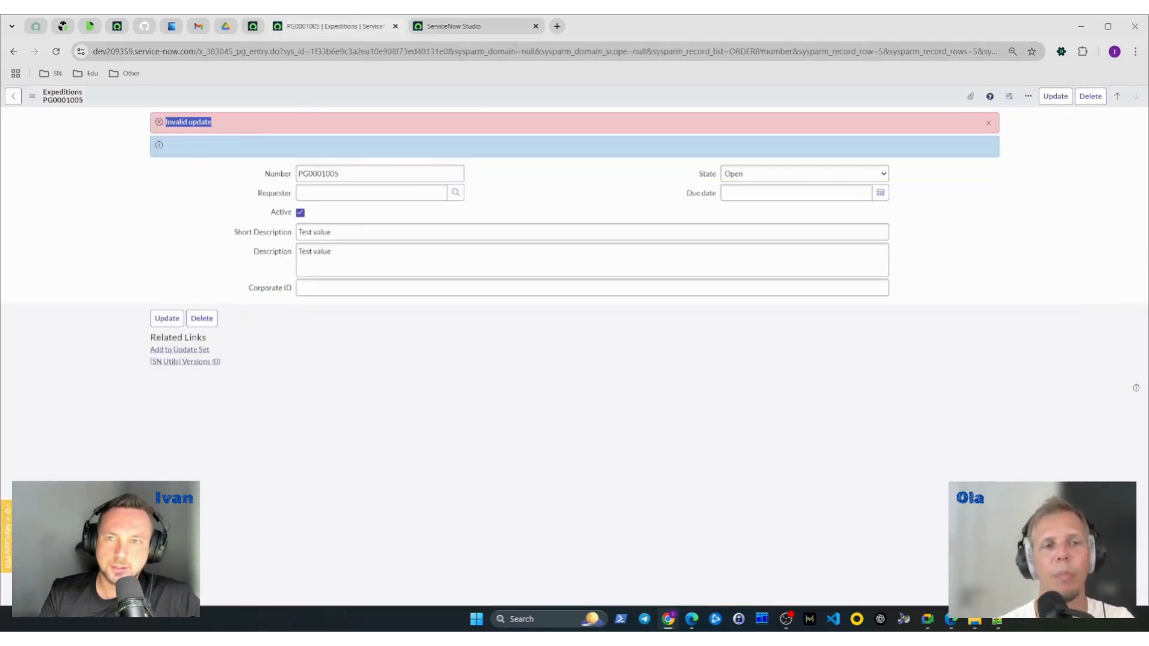
click(447, 28)
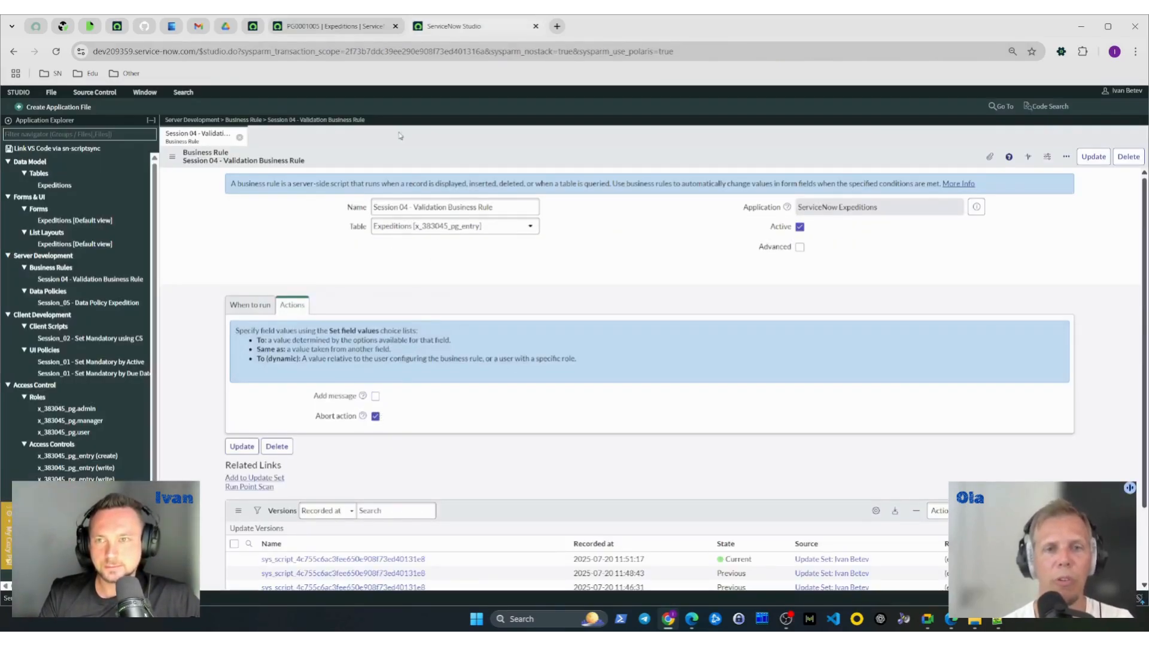
- Turn the rule's Add message option back on and return to the PG0001005 record
click(376, 396)
click(335, 26)
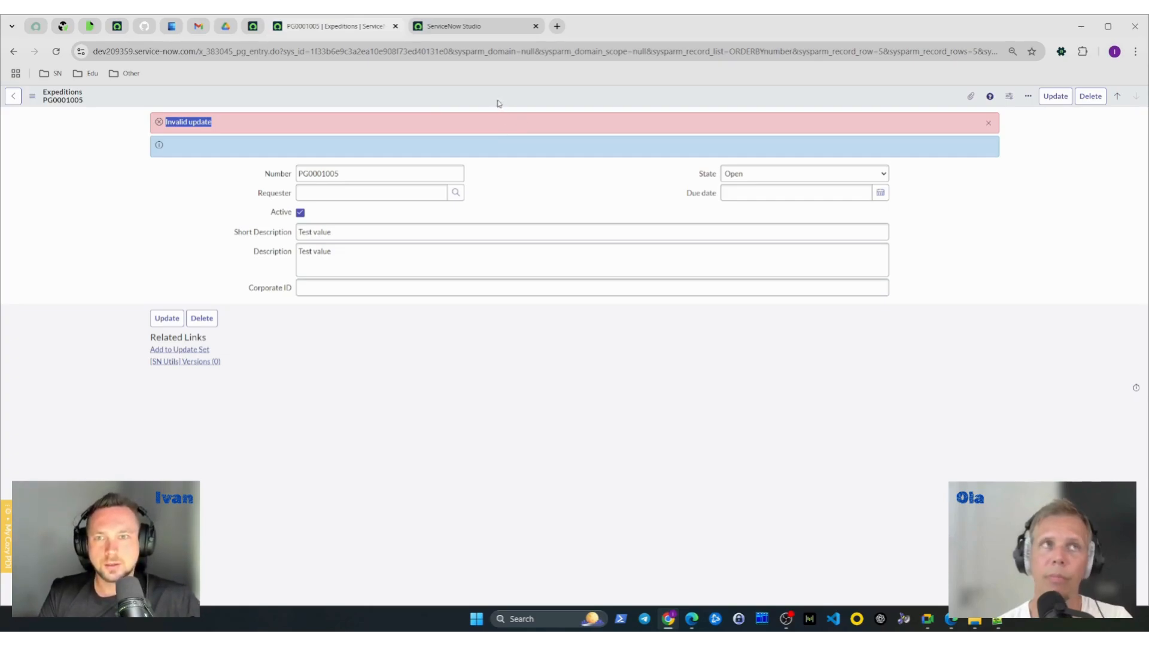
click(518, 103)
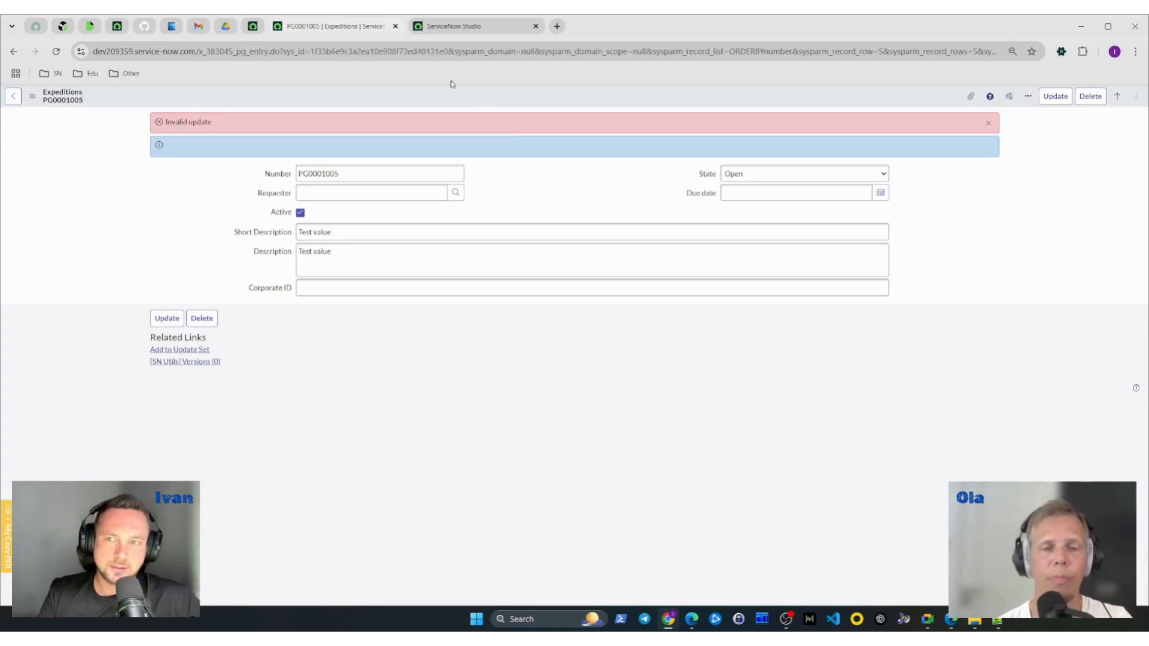
mouse_move(482, 30)
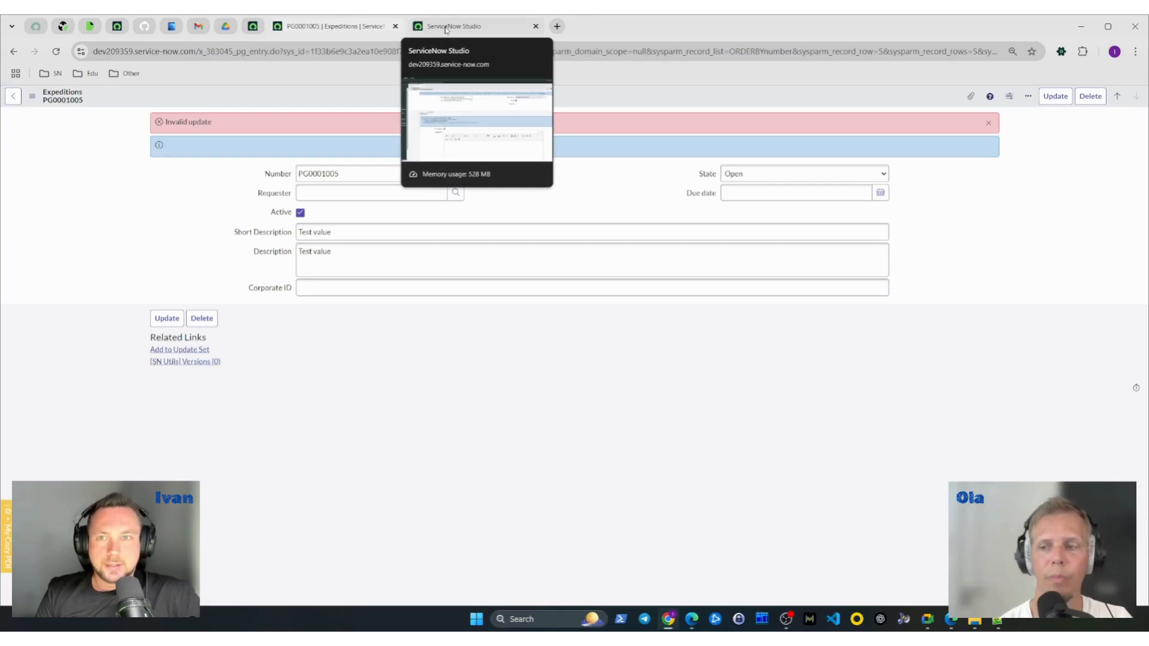
- In Studio, set the validation rule's message to "IMPORTANT: Corporate ID should not be empty." with Add message enabled, and save the rule
click(500, 28)
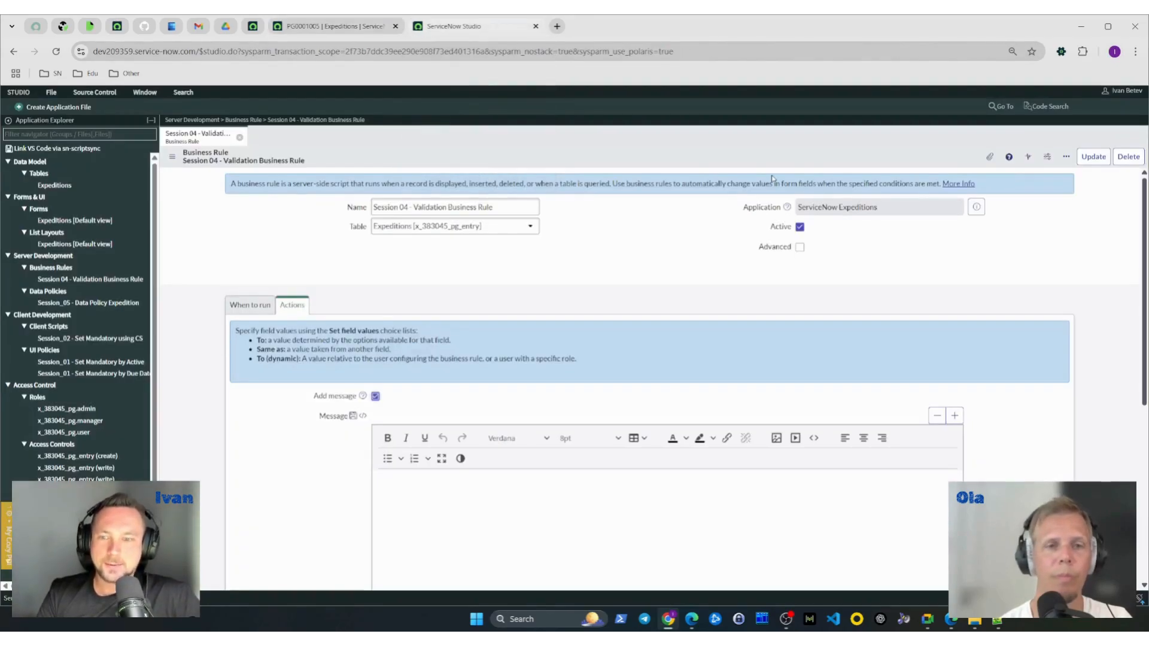
scroll(525, 289, down, 2)
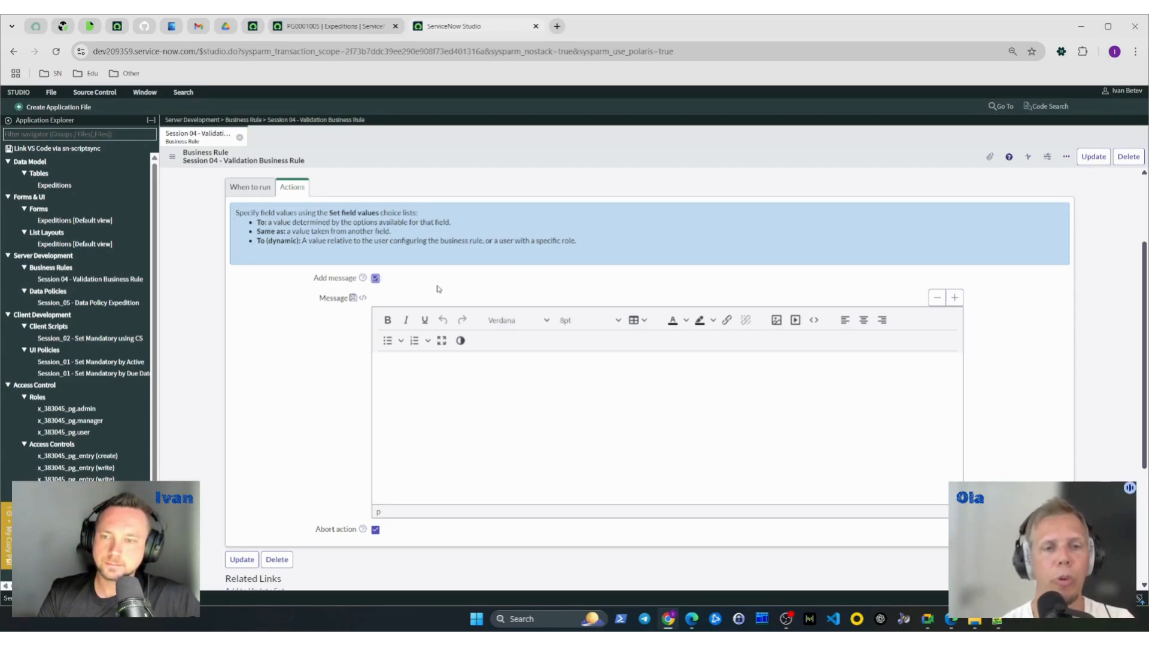
click(375, 279)
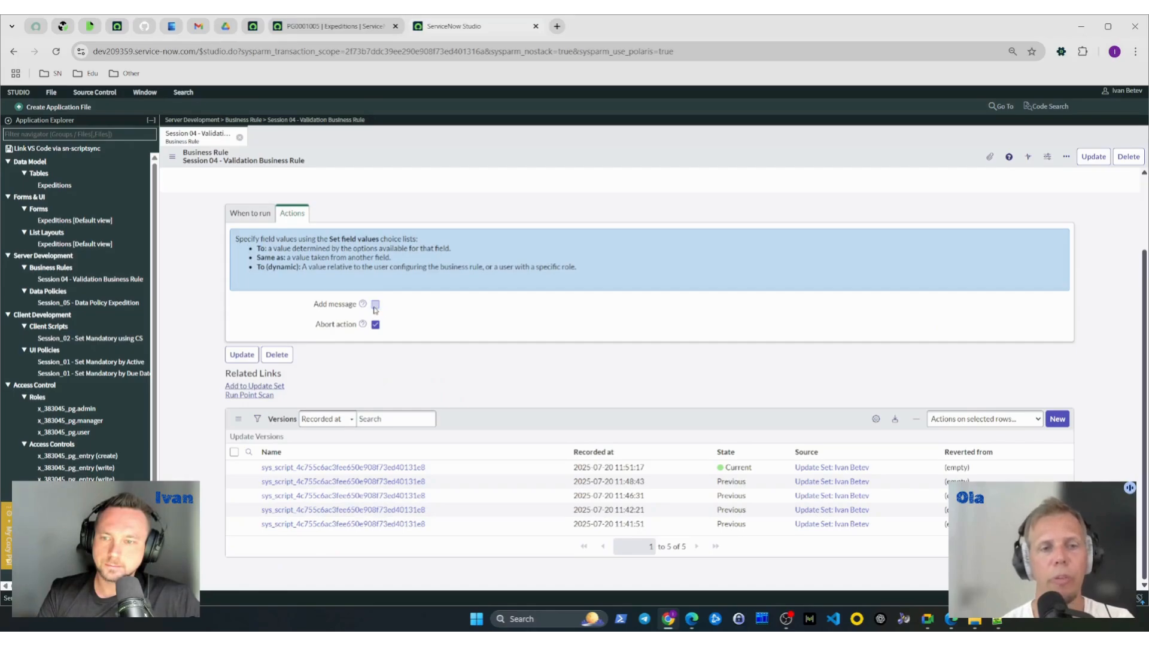
click(375, 305)
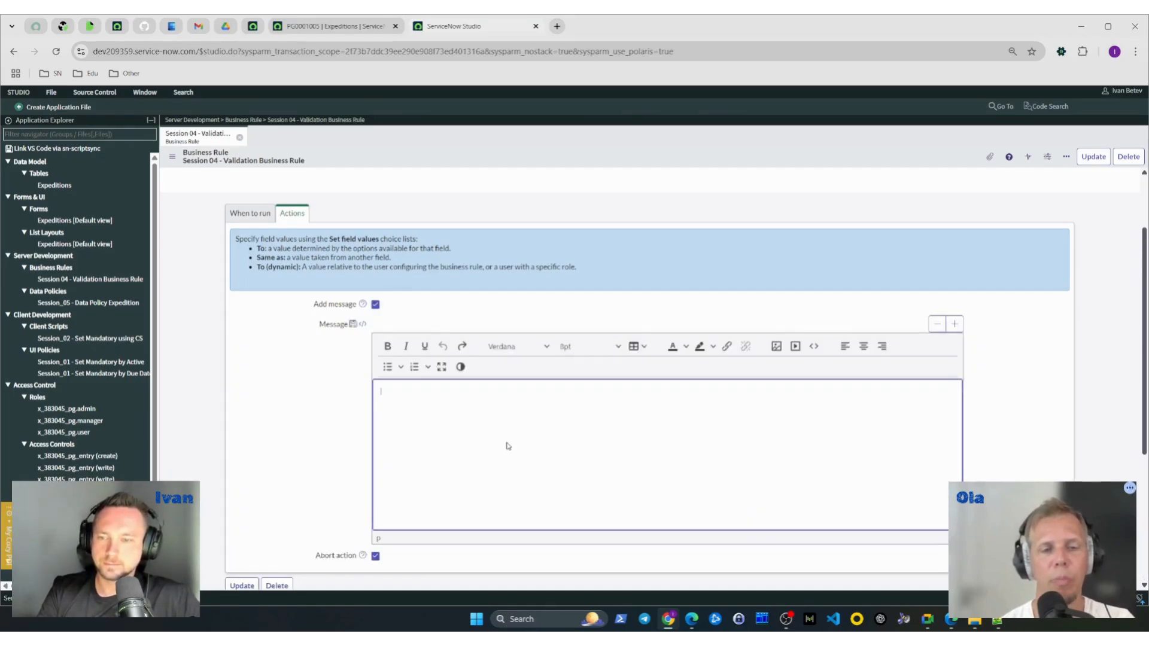
text(IM)
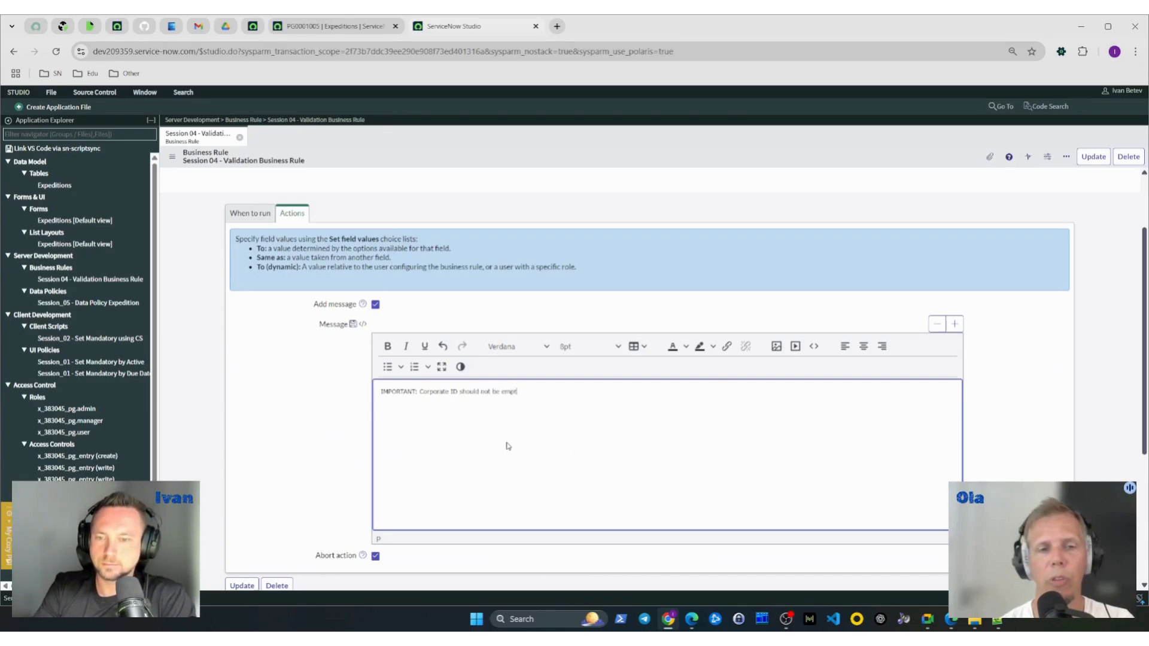
text(y.)
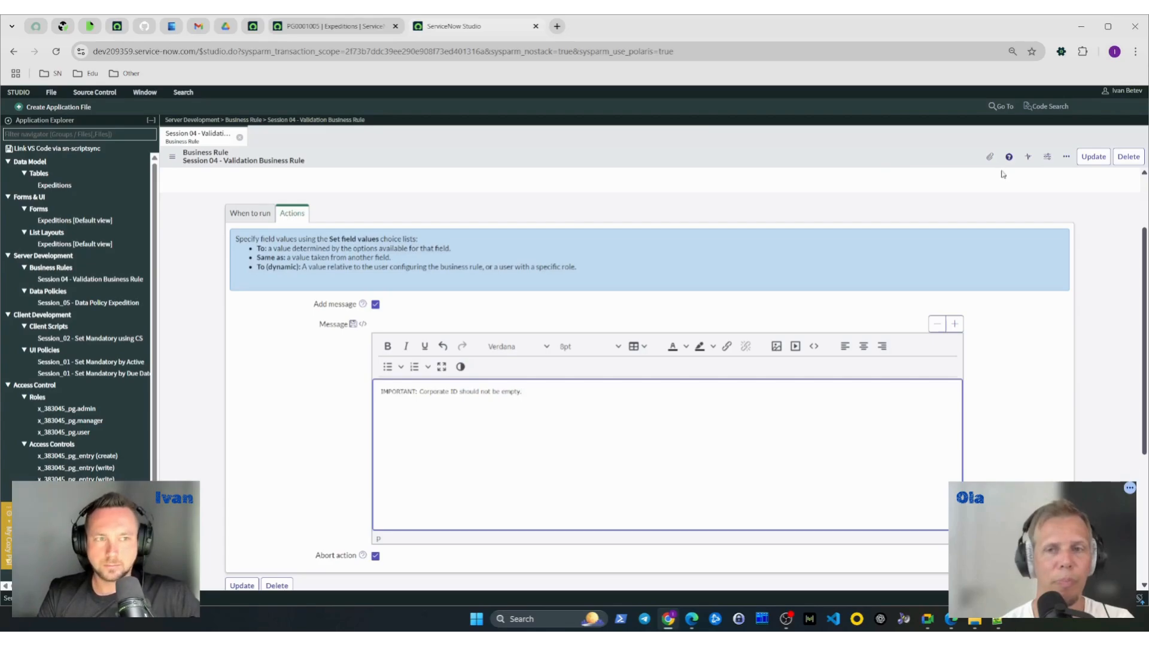
right_click(907, 167)
click(922, 172)
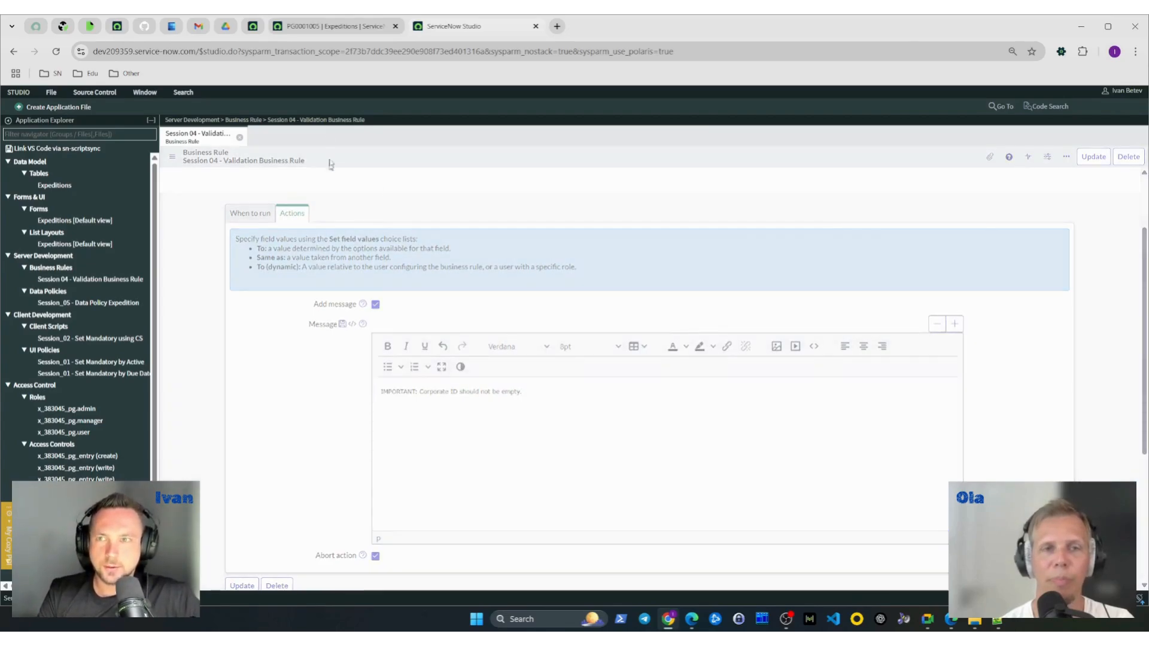
- Open the favorite list of all Playground entries in a new browser tab and place it beside the PG0001005 record tab
click(306, 30)
click(250, 29)
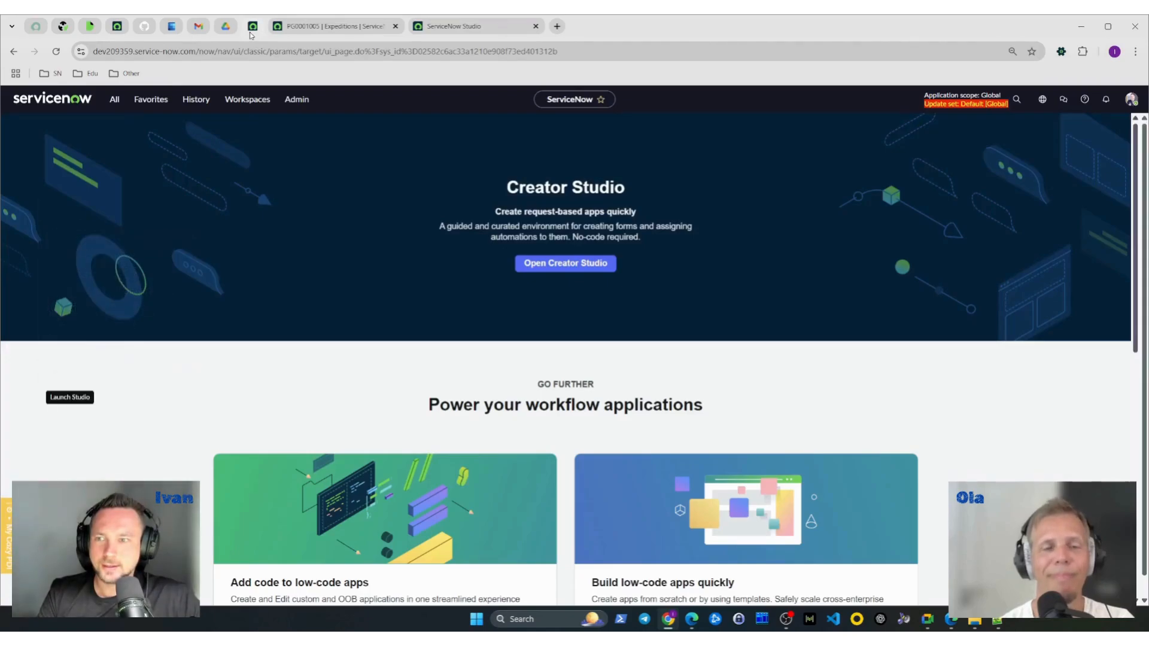
click(115, 101)
text(studio)
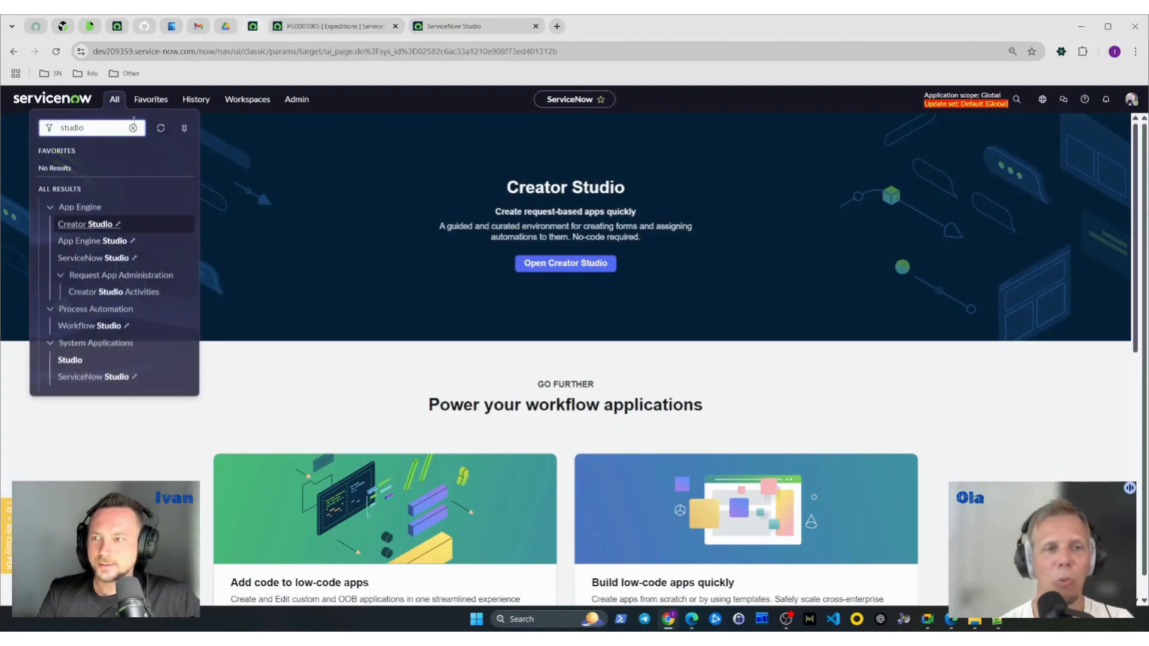
click(151, 100)
middle_click(126, 222)
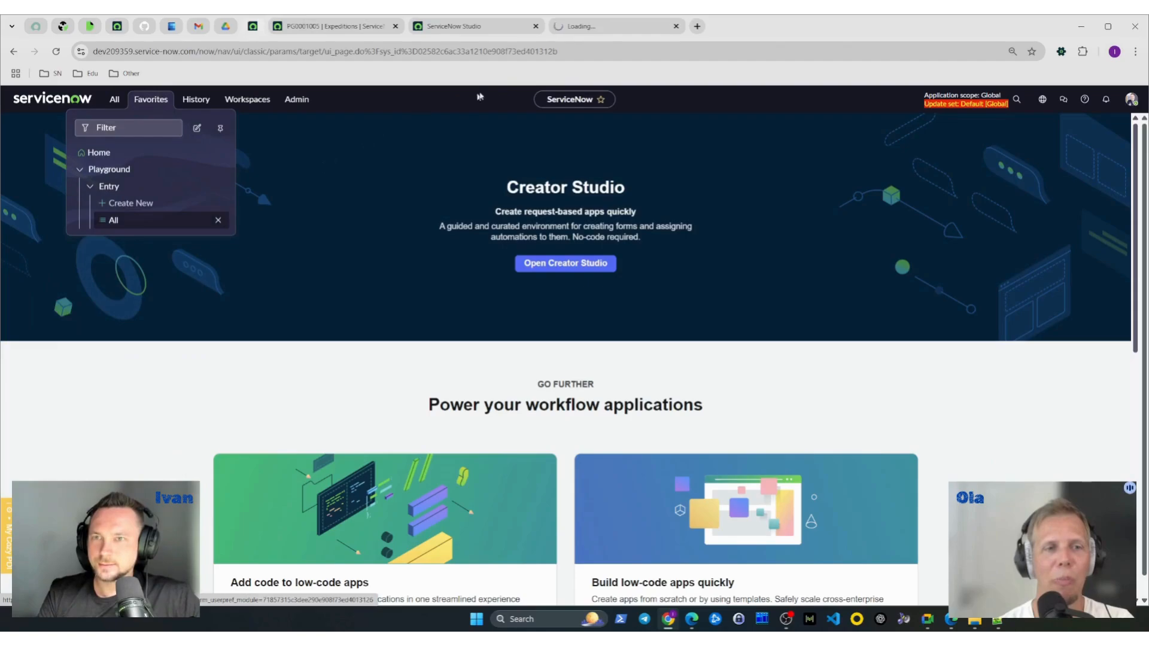
drag(559, 32, 418, 34)
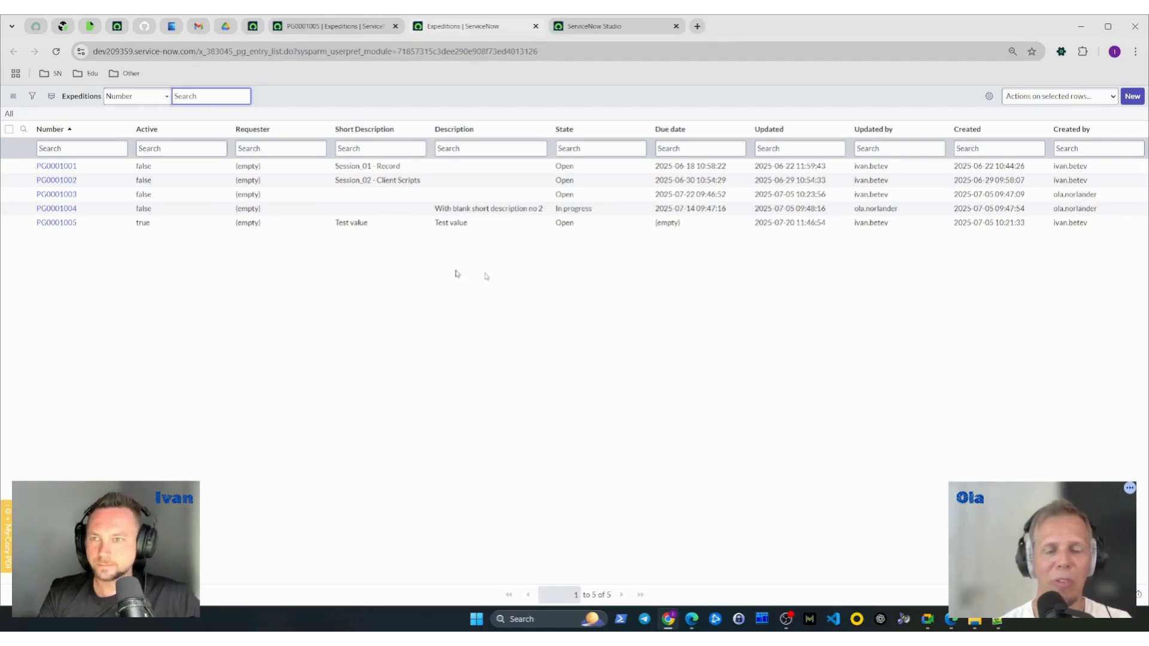
- Add the Corporate ID column to the Expeditions list, positioned between Due date and Updated
click(989, 97)
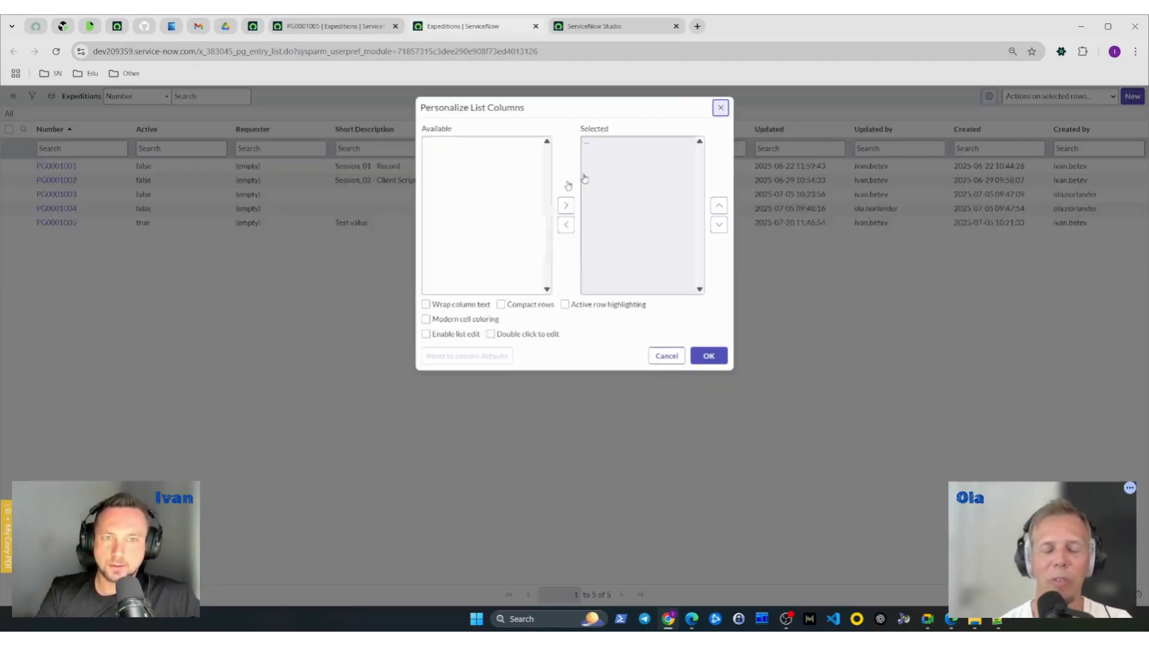
double_click(473, 144)
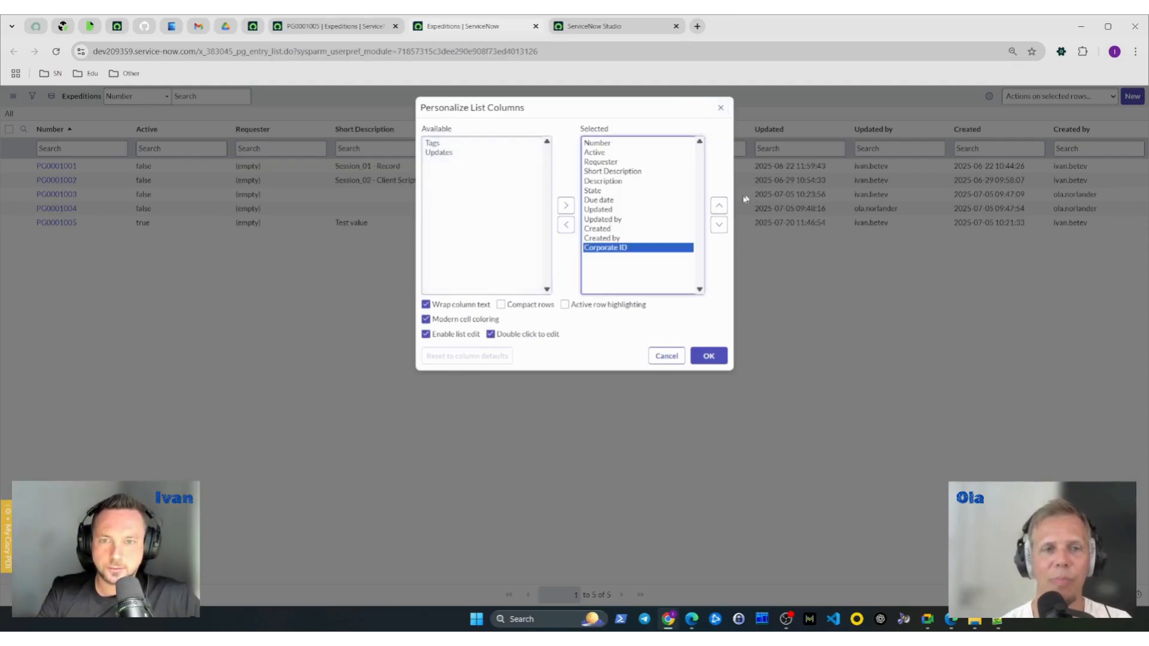
click(719, 206)
click(719, 205)
click(719, 206)
click(719, 205)
click(708, 356)
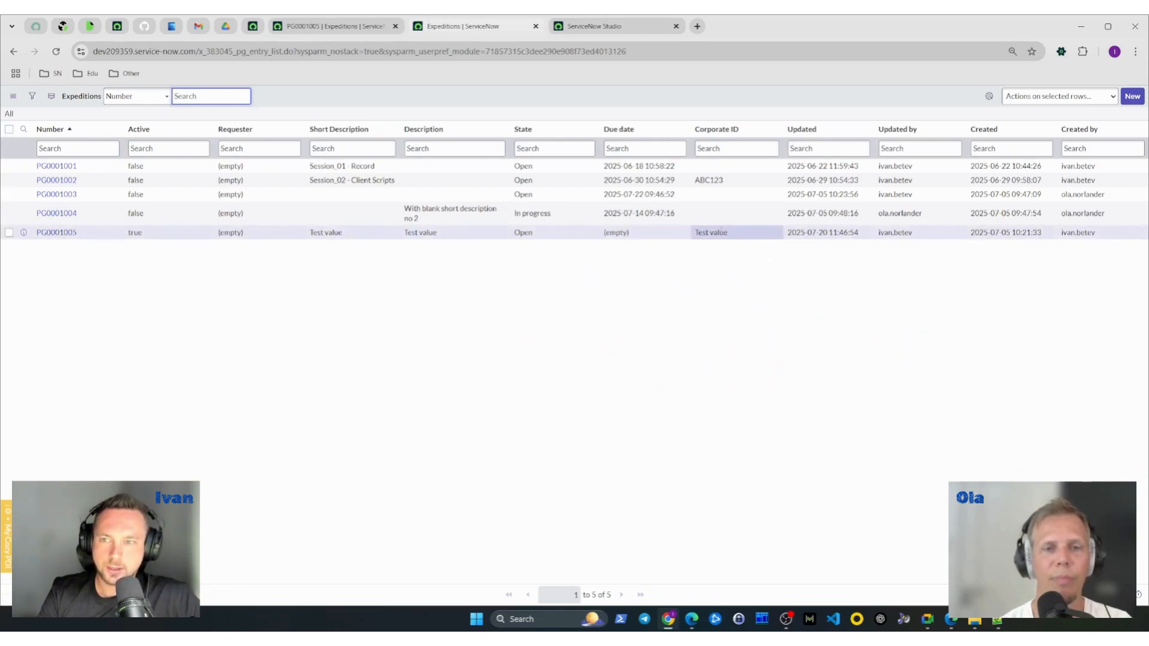
- Clear PG0001005's Corporate ID directly in the Expeditions list and save it to test the rule with the custom message
double_click(747, 233)
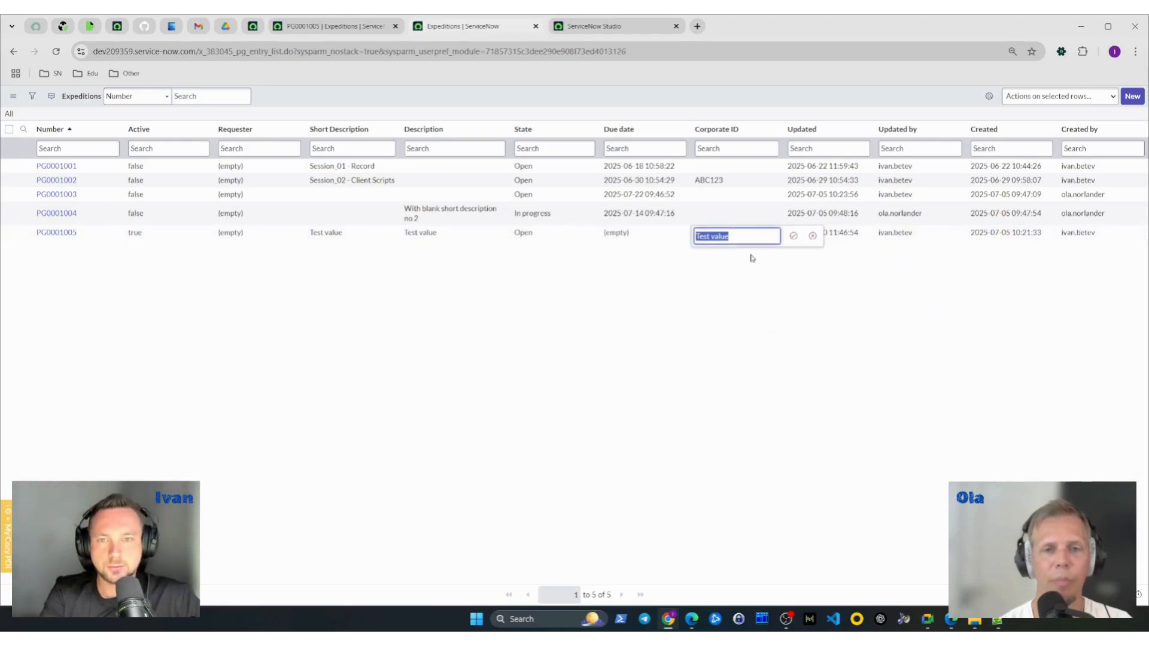
key(BackSpace)
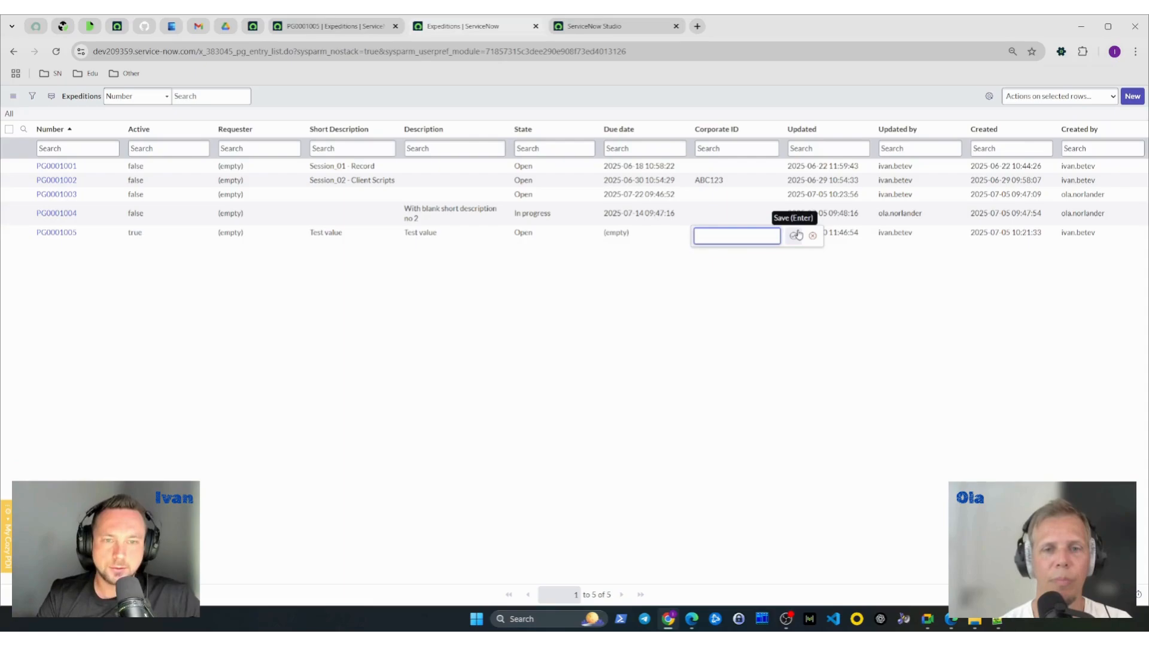
click(799, 236)
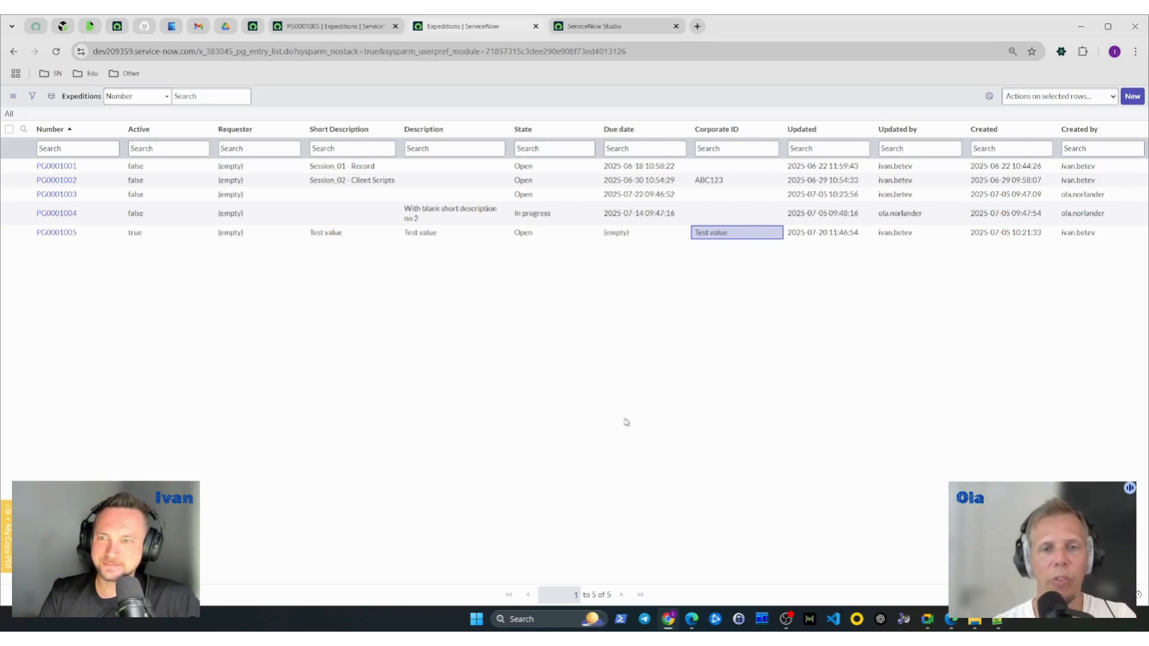
- Change PG0001005's Short Description in the list to "Session_04 - Test value"
click(345, 238)
double_click(299, 232)
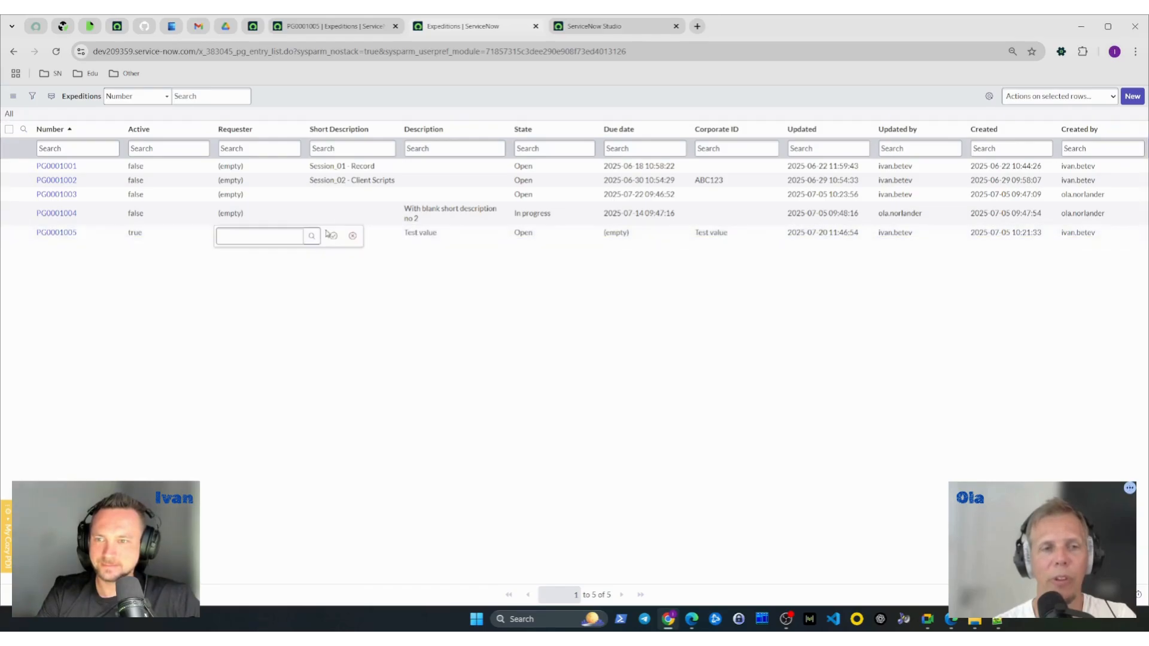
double_click(327, 234)
click(312, 235)
text(Session_0)
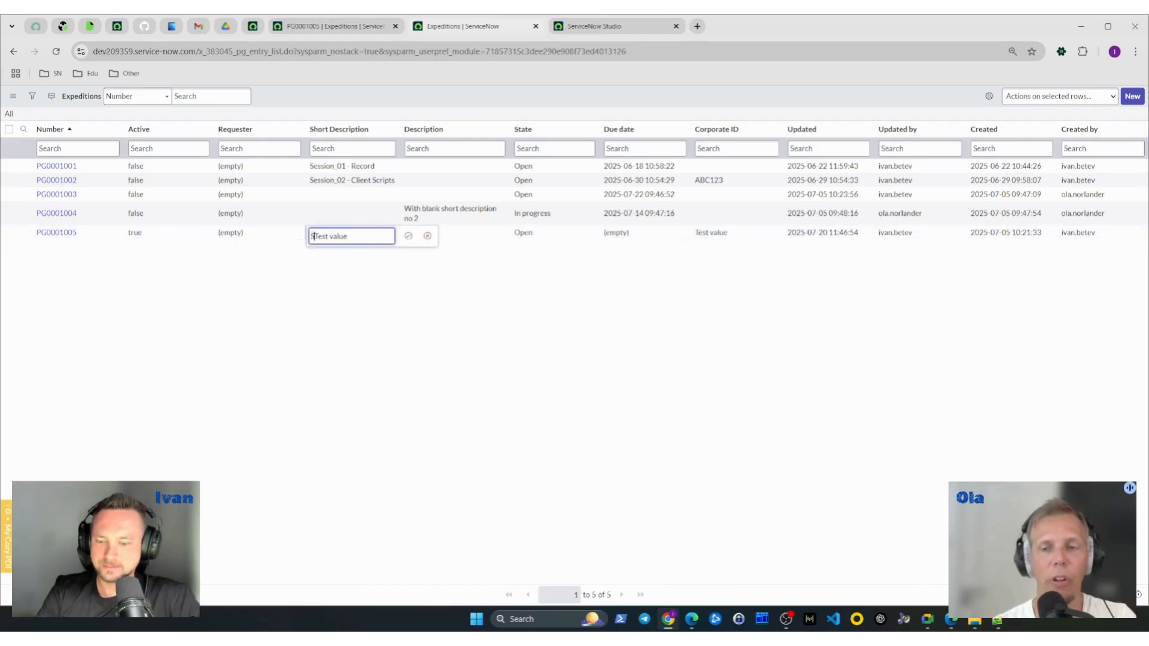
text(4 -)
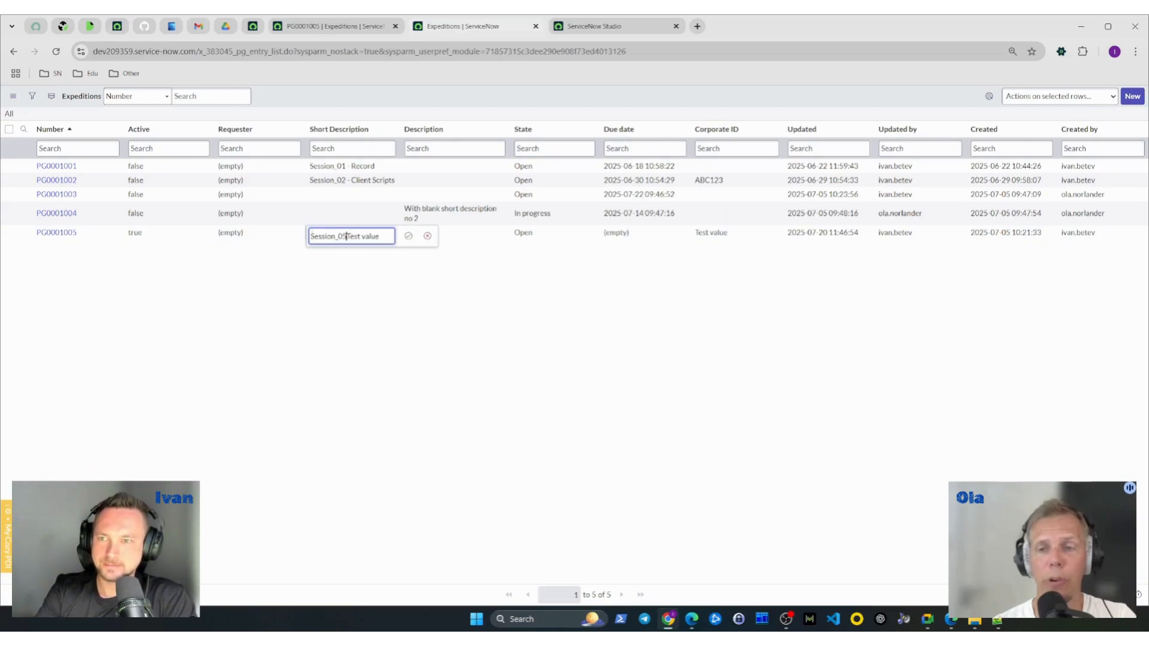
key(Return)
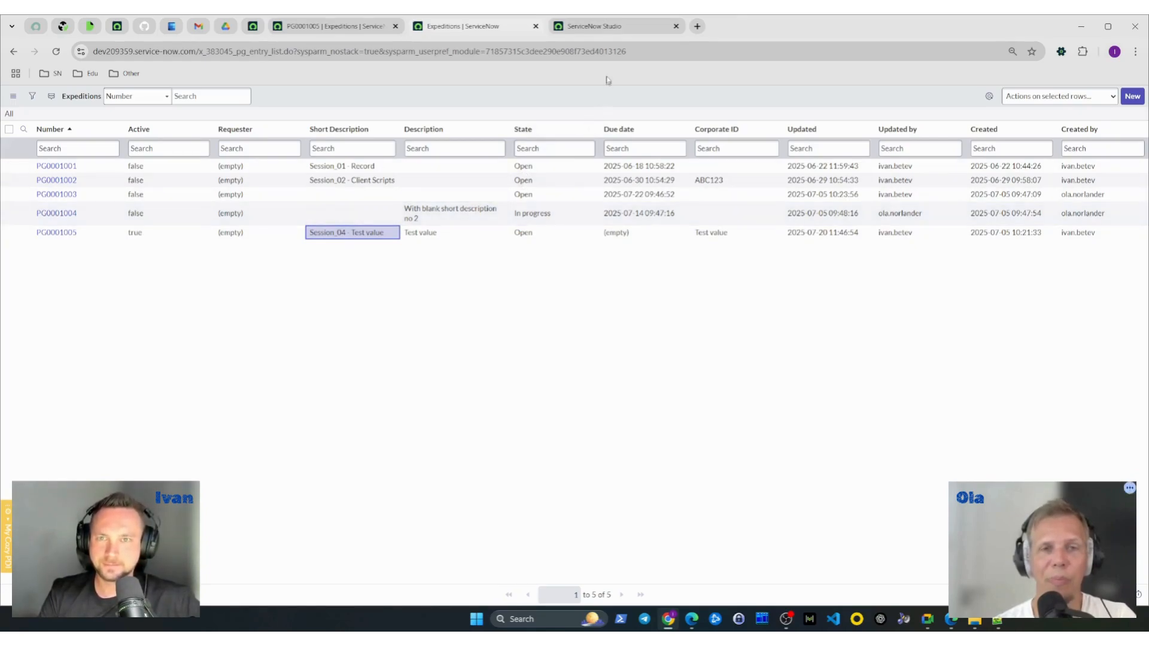
- Turn off Add message on the validation business rule in Studio and save the rule
click(609, 27)
scroll(453, 265, up, 2)
click(375, 398)
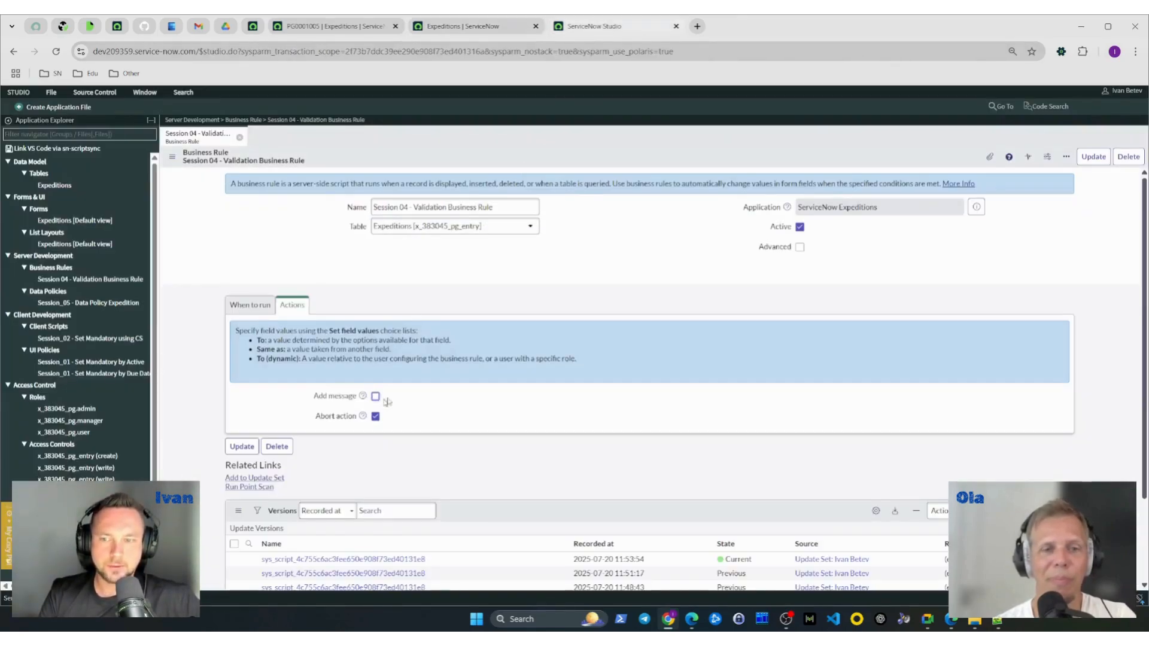
right_click(651, 163)
click(664, 165)
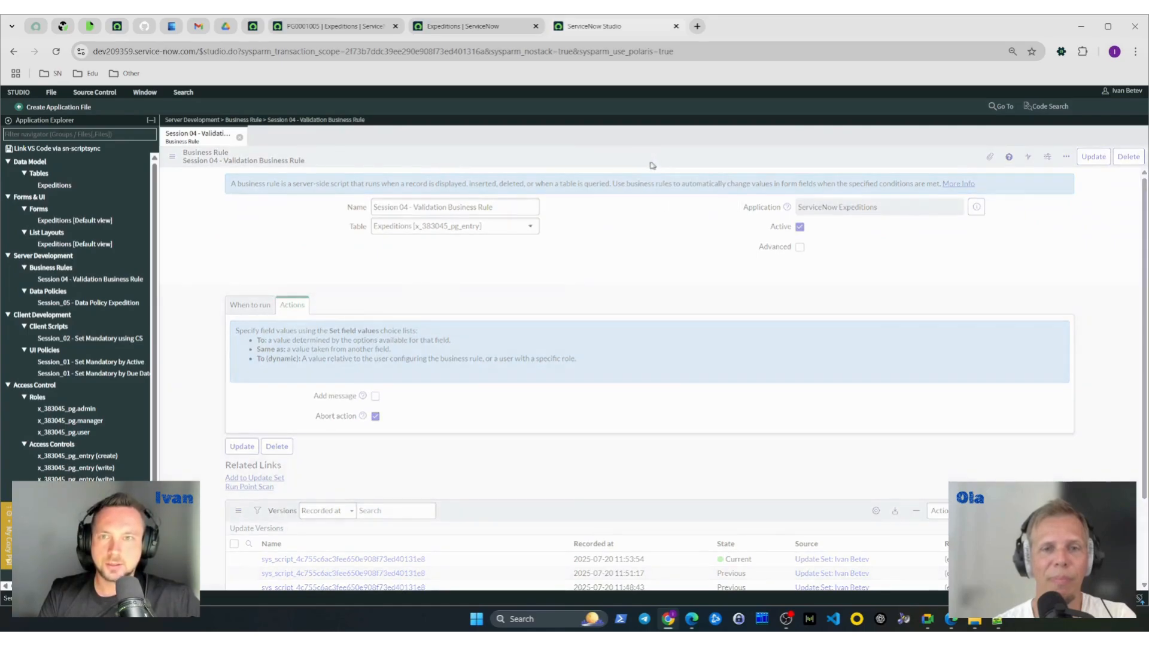
- Return to the Expeditions list, clear PG0001005's Corporate ID and save it to test the rule without a message
click(461, 26)
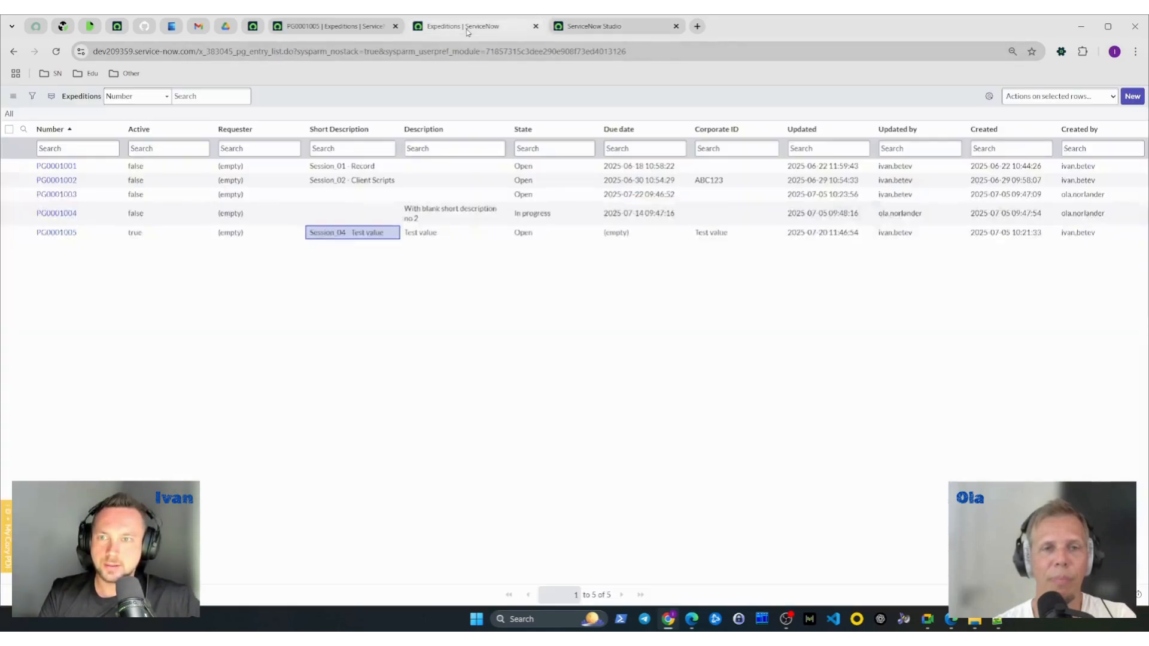
click(725, 233)
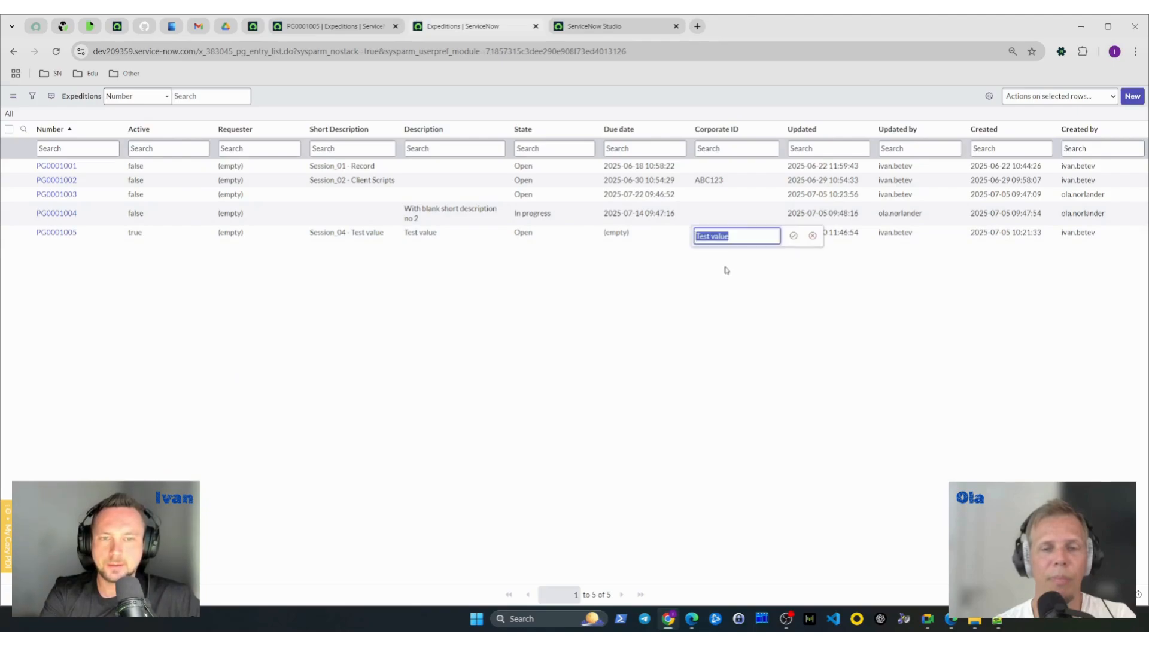
key(Delete)
click(793, 234)
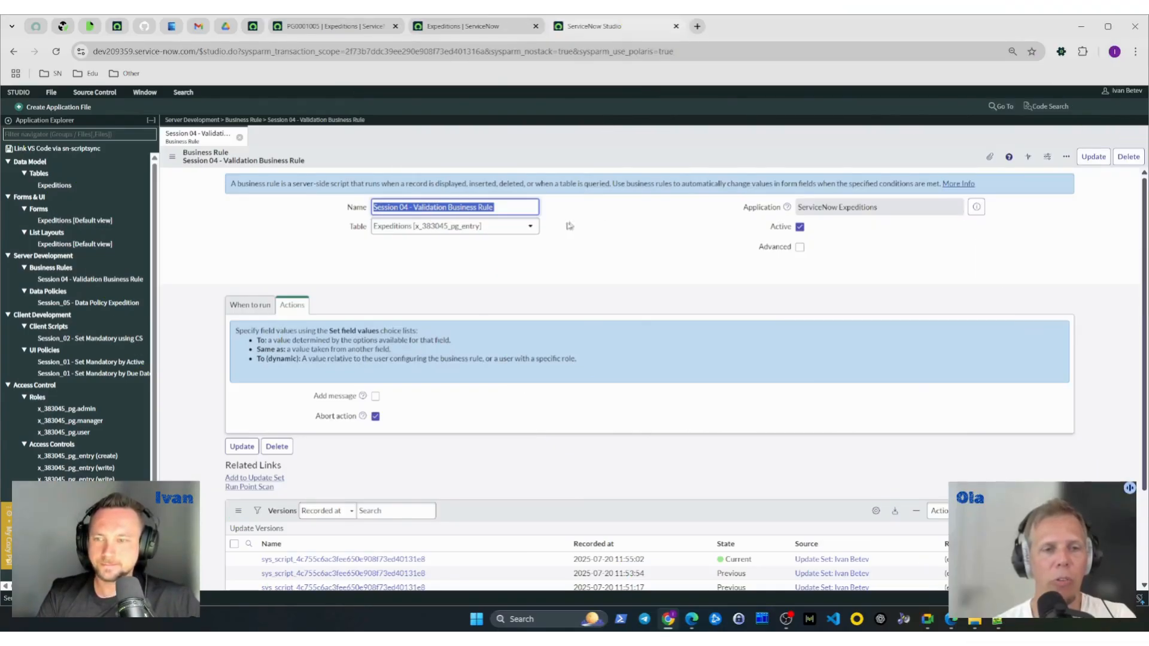
- Remove the rule's "Corporate ID is empty" filter condition and show related fields in the condition's field choices
click(257, 308)
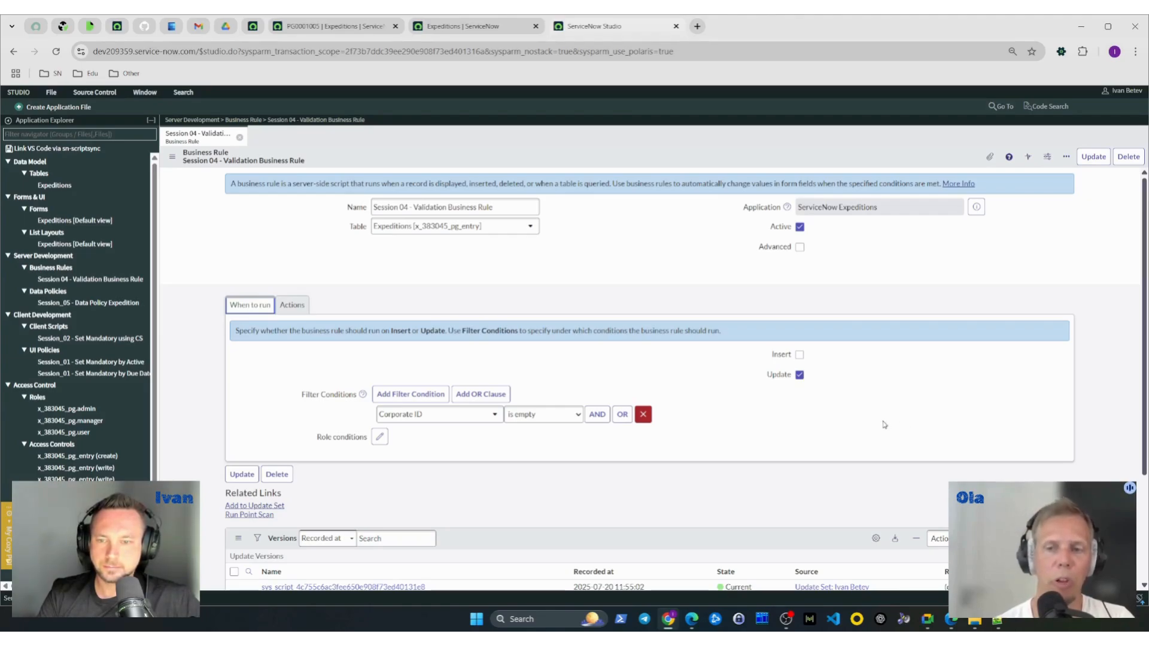
click(445, 418)
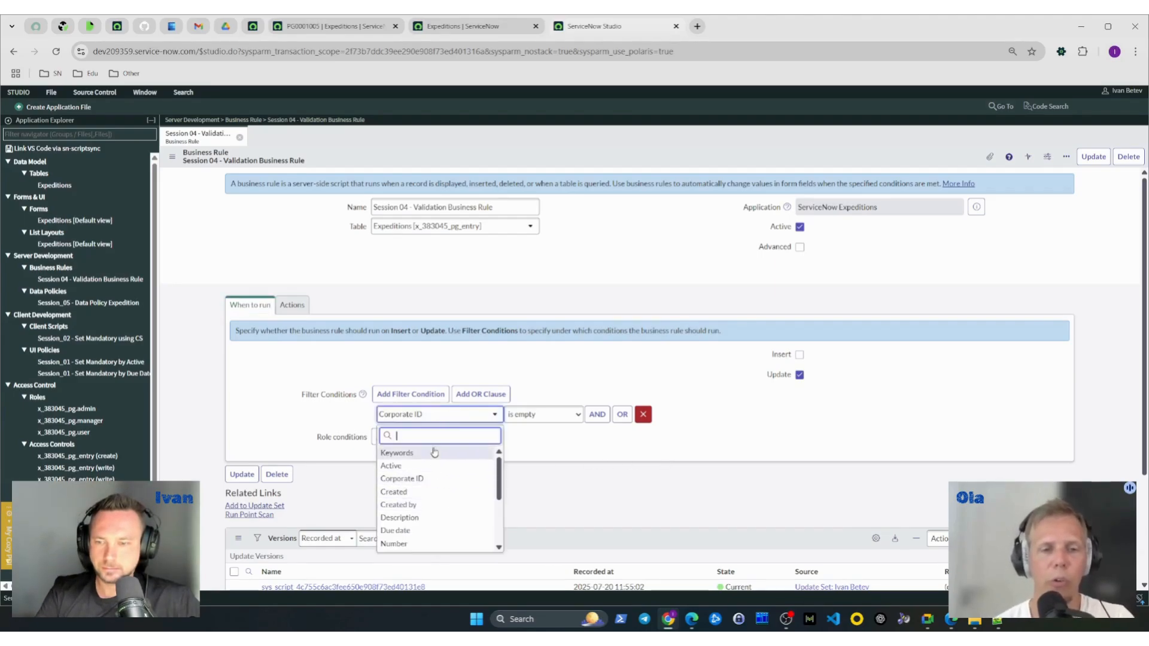
click(629, 420)
click(642, 416)
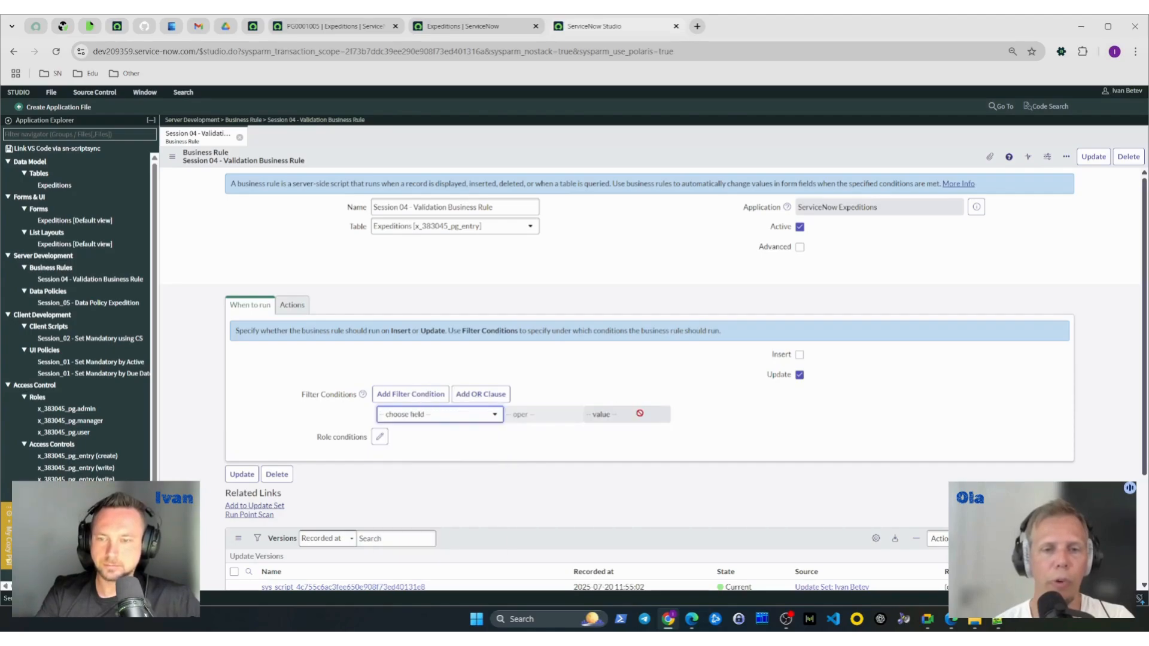
click(438, 421)
text(sh)
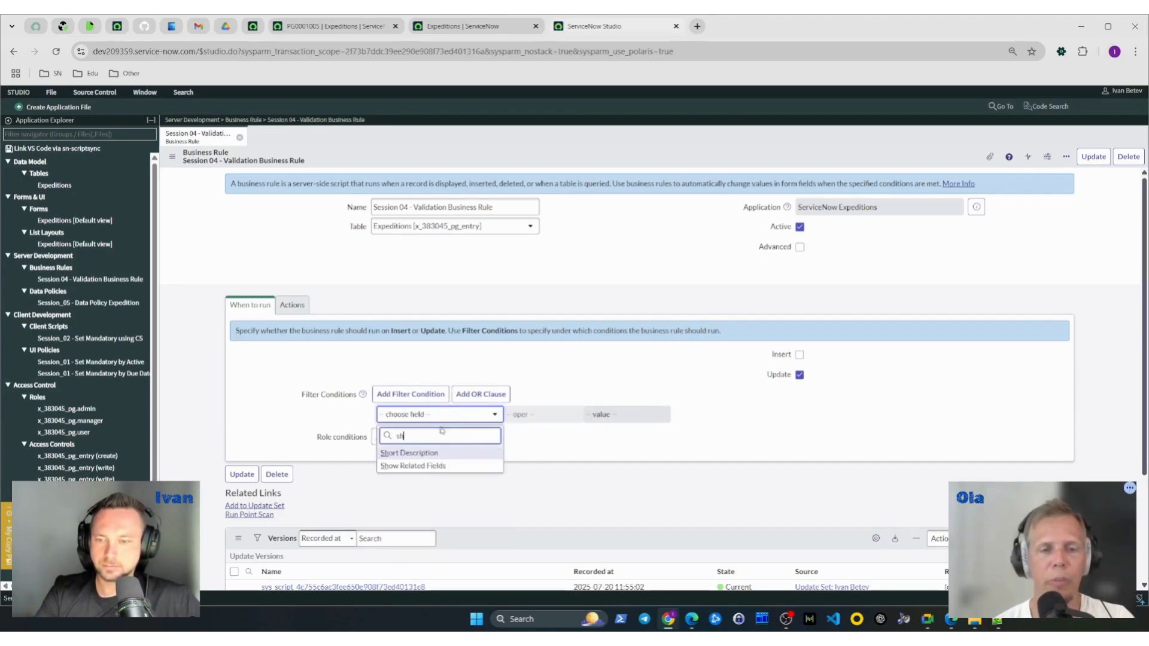
click(462, 467)
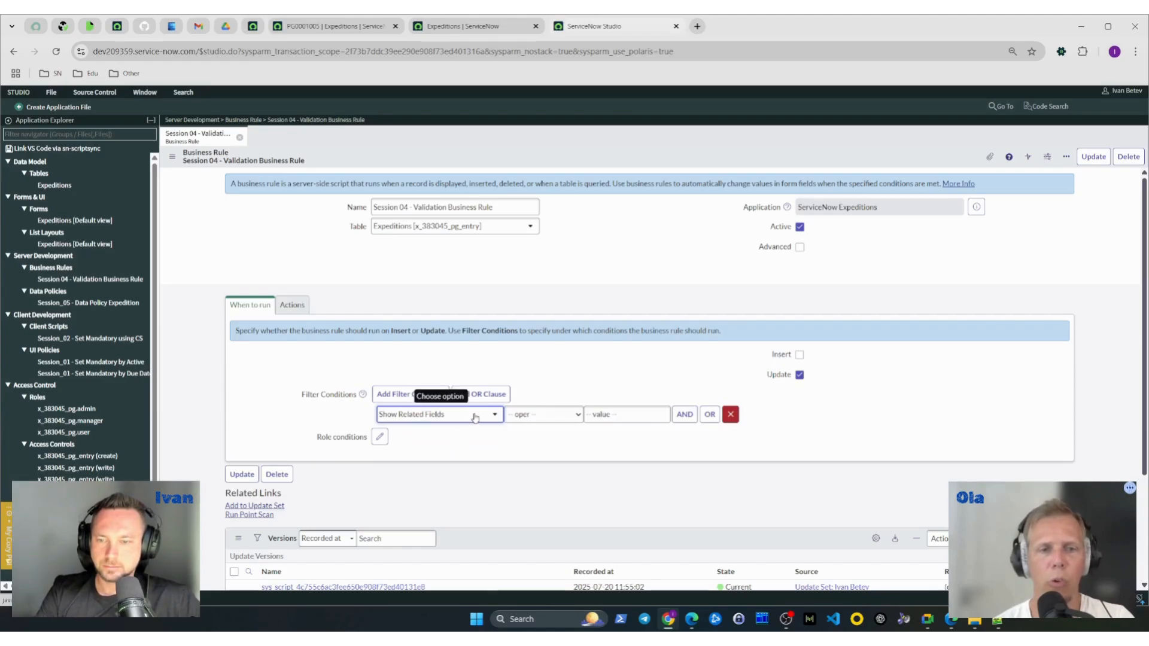
- Expand the Requester's User fields in the filter condition's field choices
click(475, 417)
text(req)
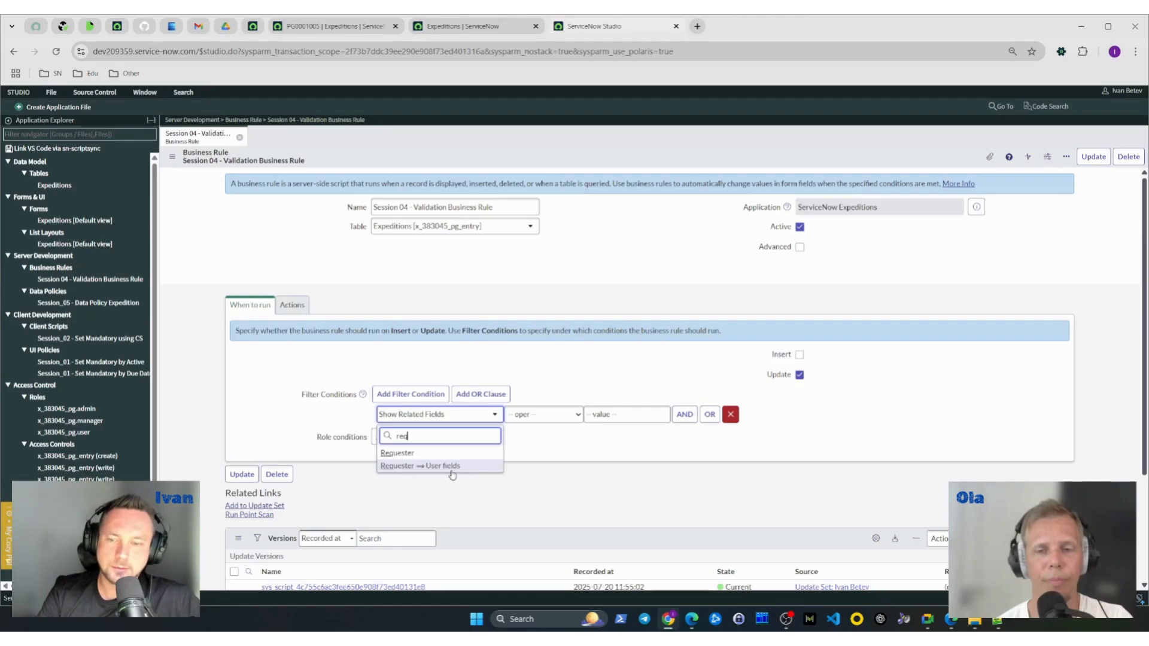
click(446, 418)
click(445, 417)
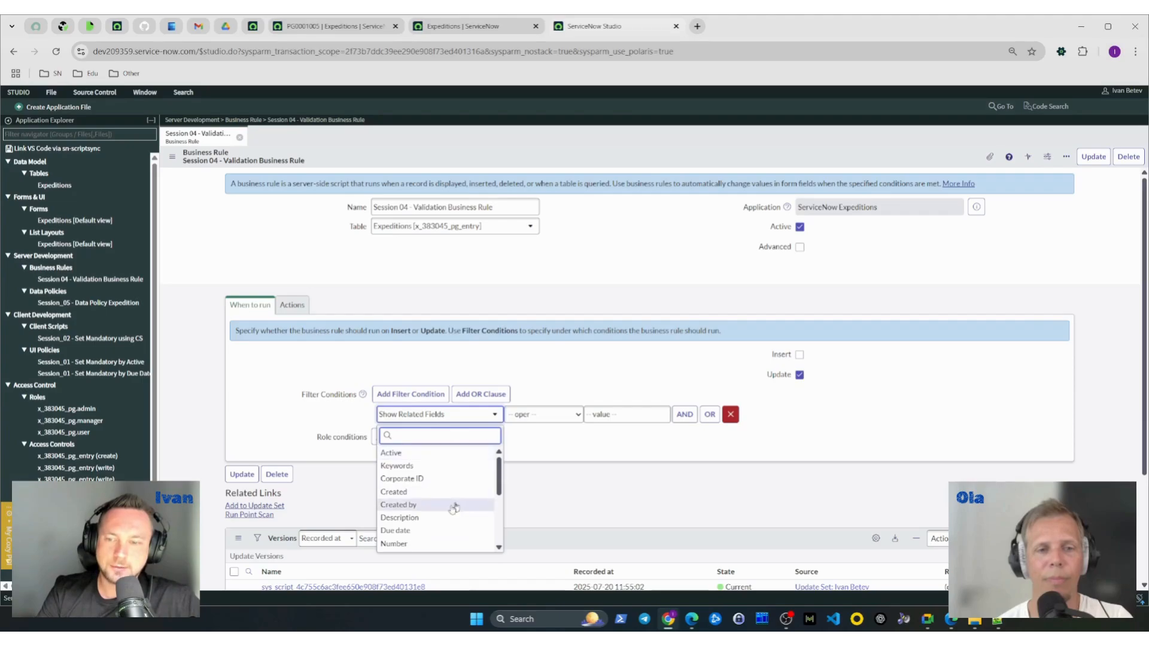
scroll(448, 492, down, 5)
scroll(446, 494, up, 3)
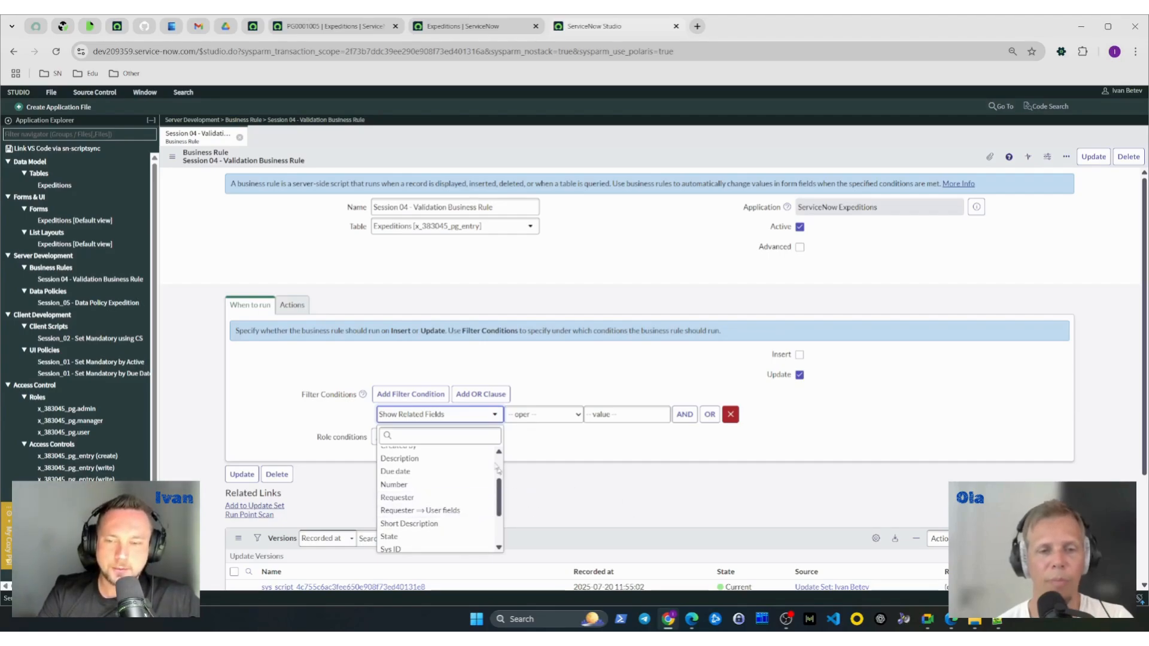
scroll(496, 509, up, 1)
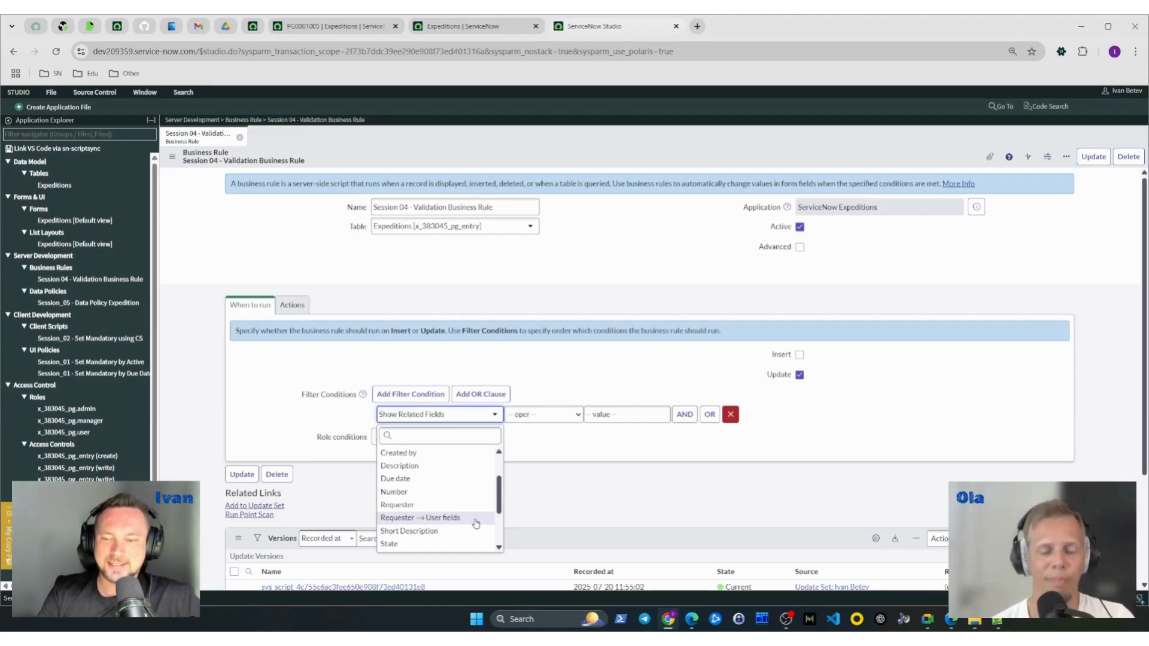
click(476, 524)
- Choose the Requester's Department as the field of the filter condition
click(467, 415)
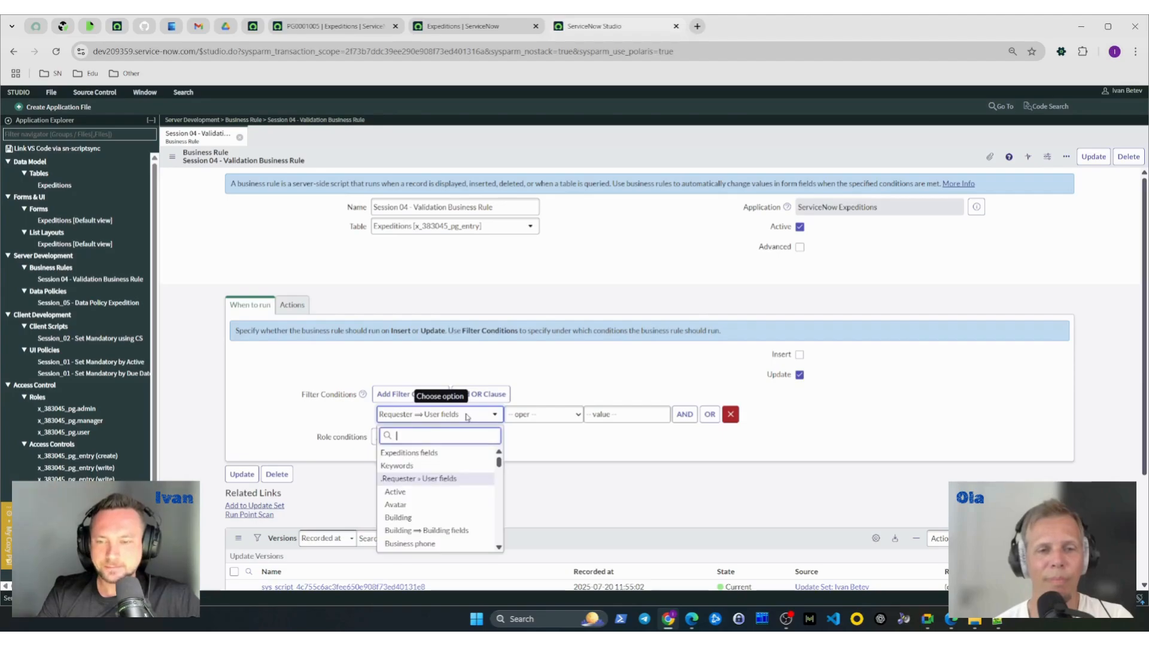
scroll(465, 496, down, 1)
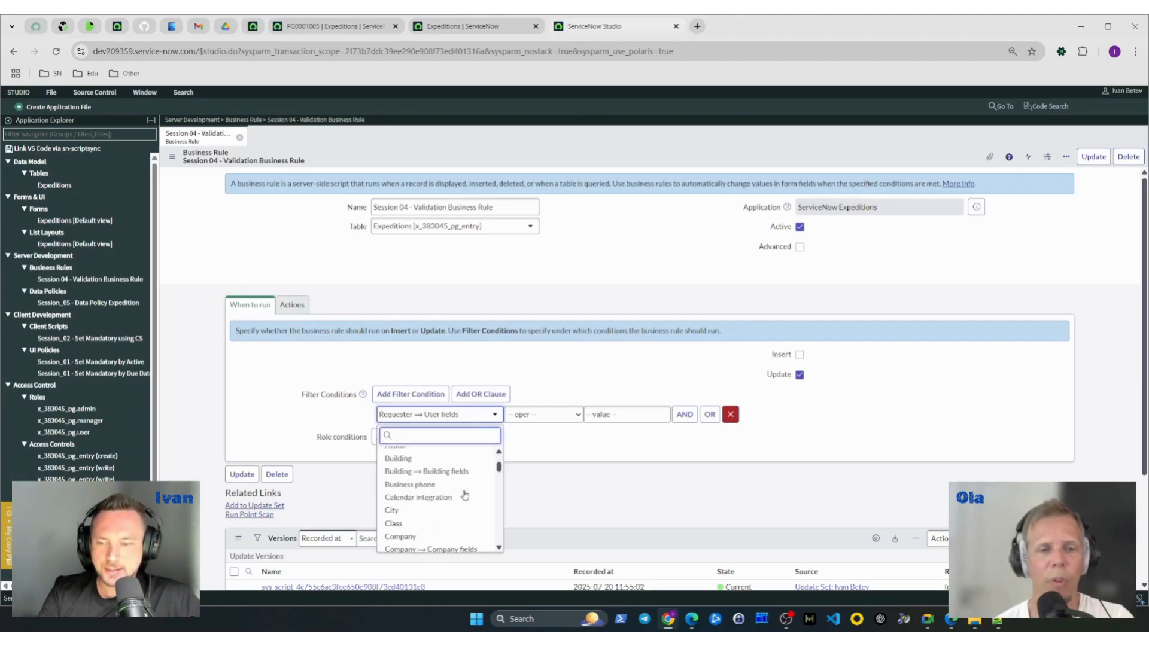
scroll(465, 496, down, 1)
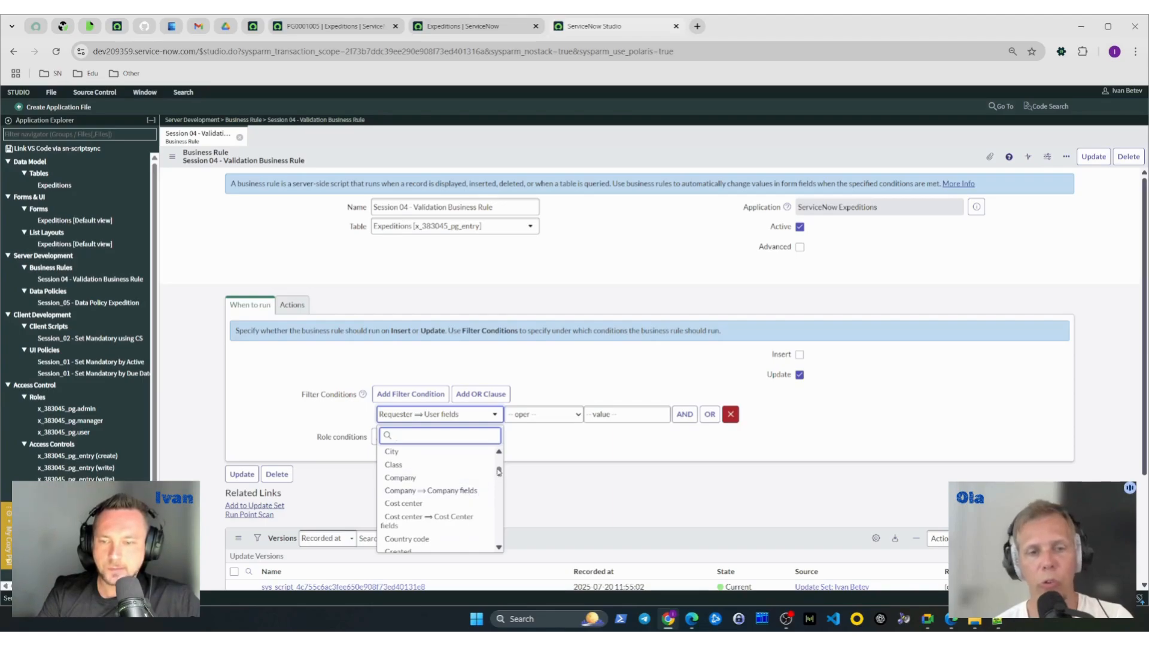
scroll(502, 481, down, 1)
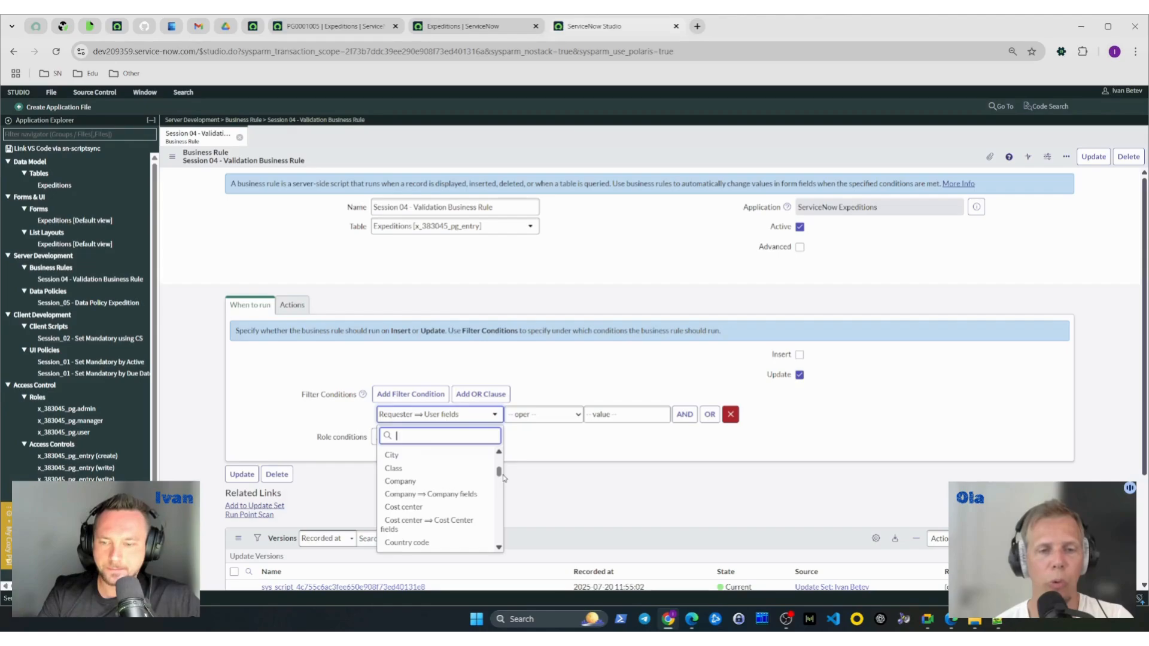
drag(502, 481, 500, 469)
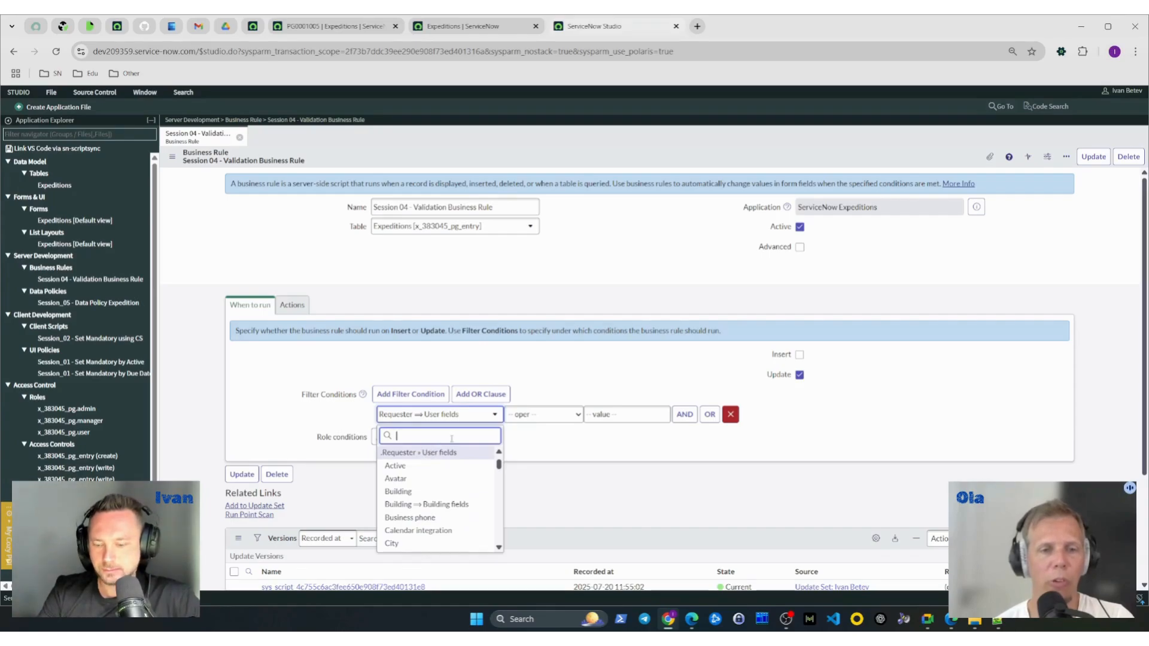
text(dep)
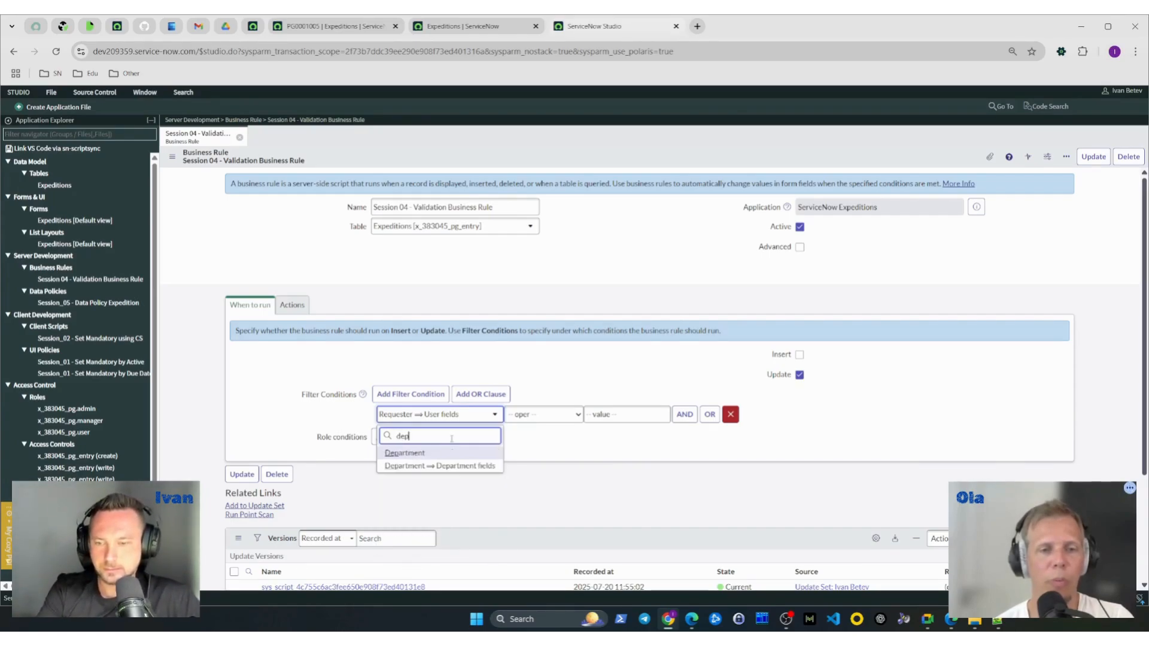
click(438, 453)
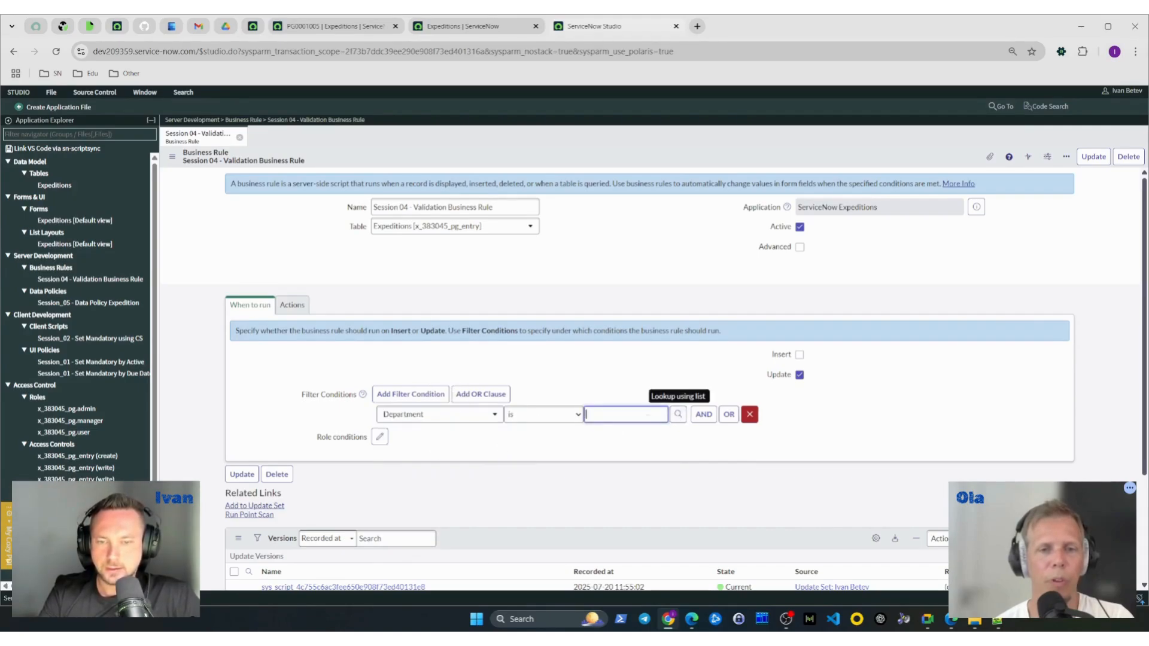
- Set the Department condition's value to IT and review the rule's message and abort settings
text(d)
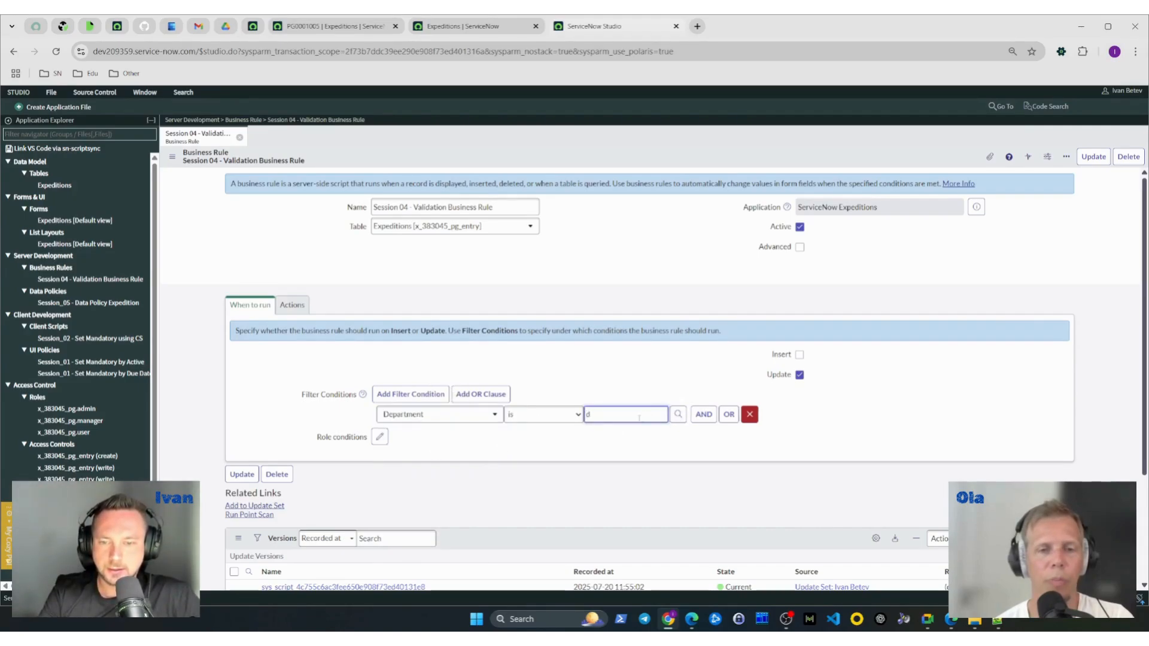
text(IT)
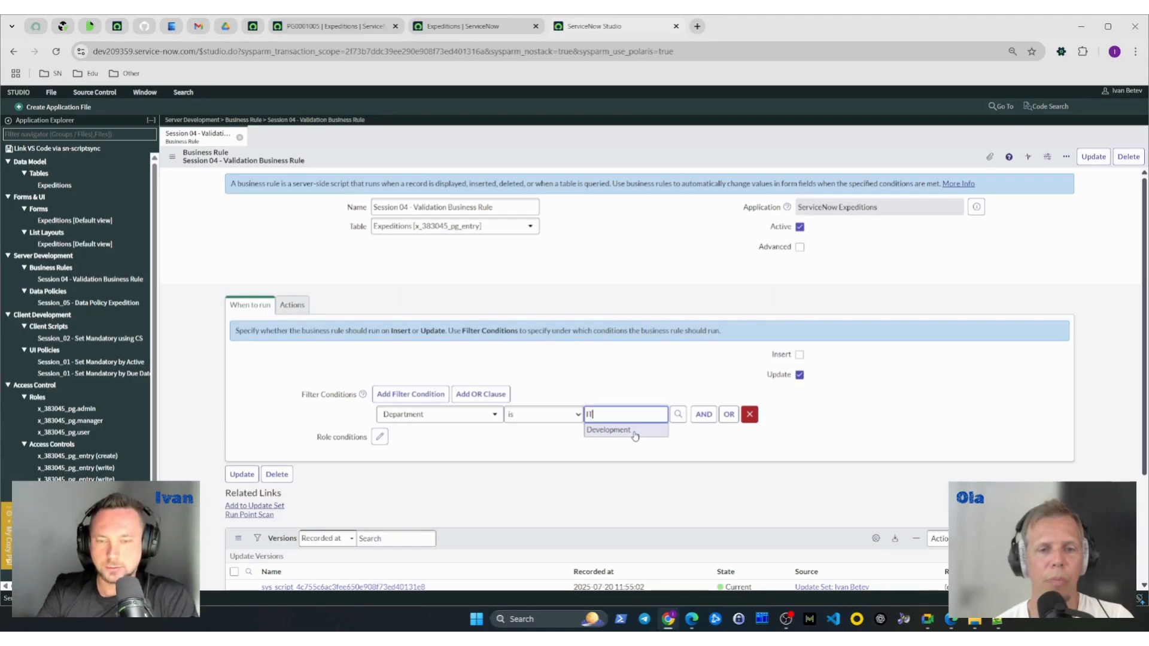
click(618, 442)
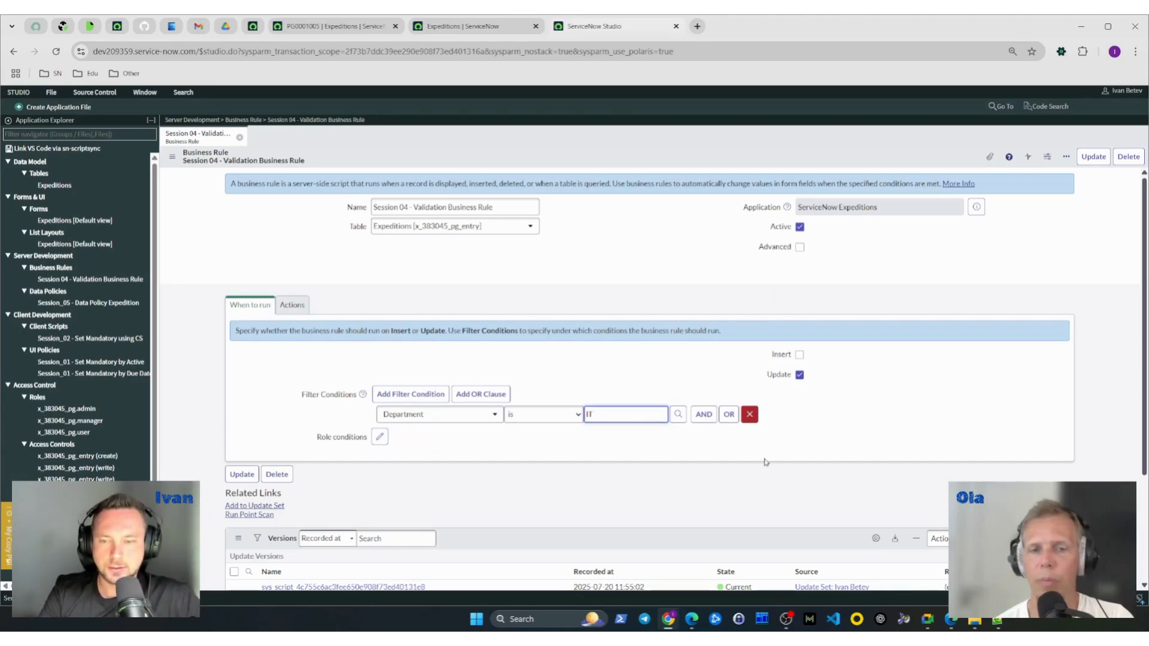
click(880, 410)
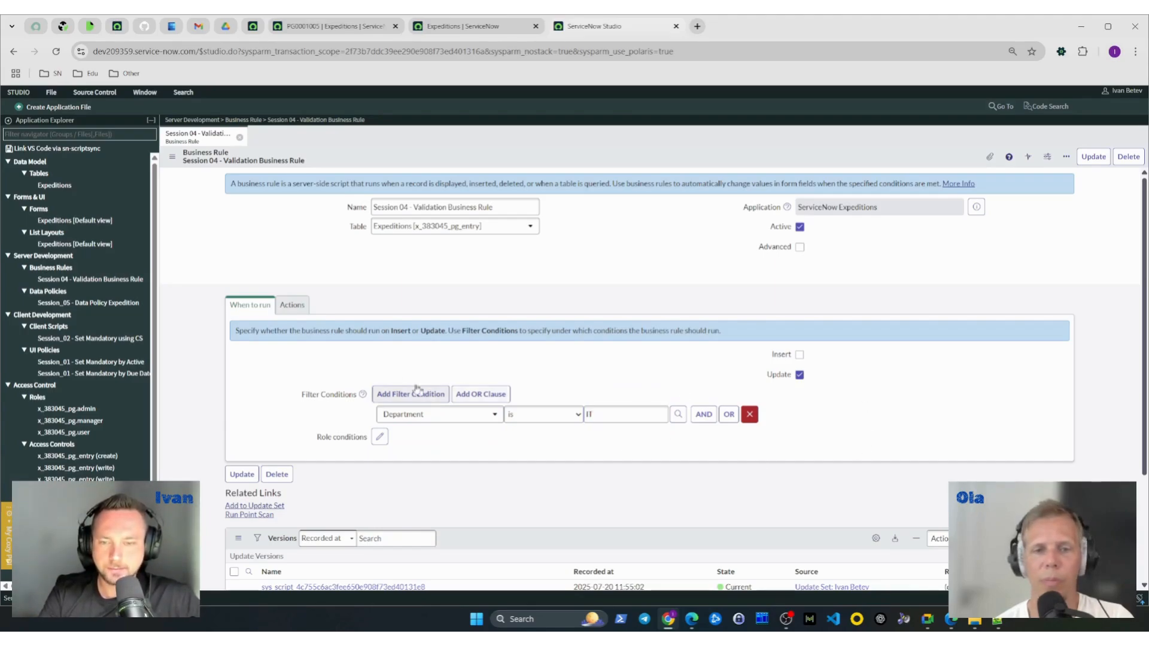
click(293, 306)
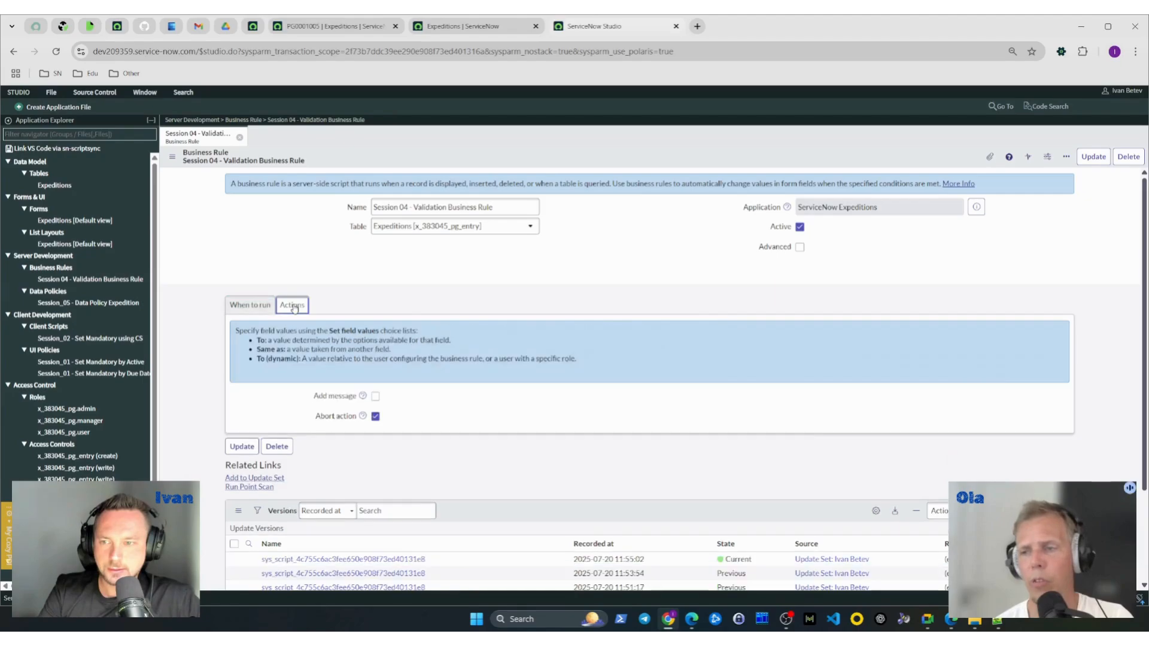
click(257, 309)
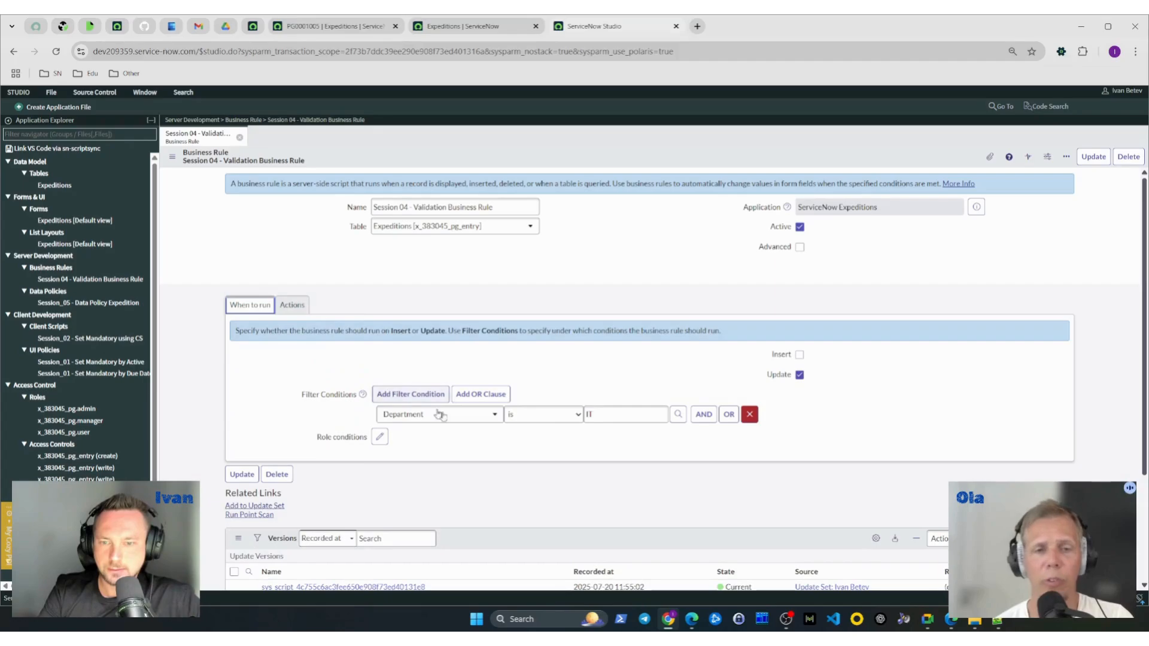
- Set the Department condition's value to Sales and save the business rule
drag(622, 416, 580, 427)
text(Sales)
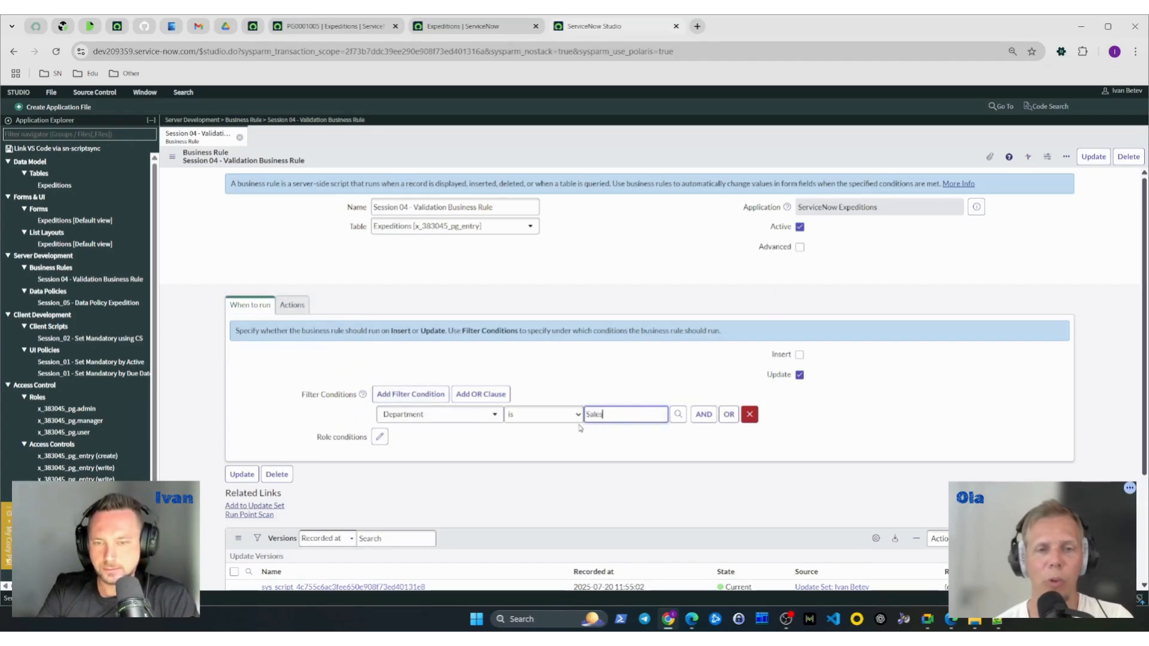
click(616, 432)
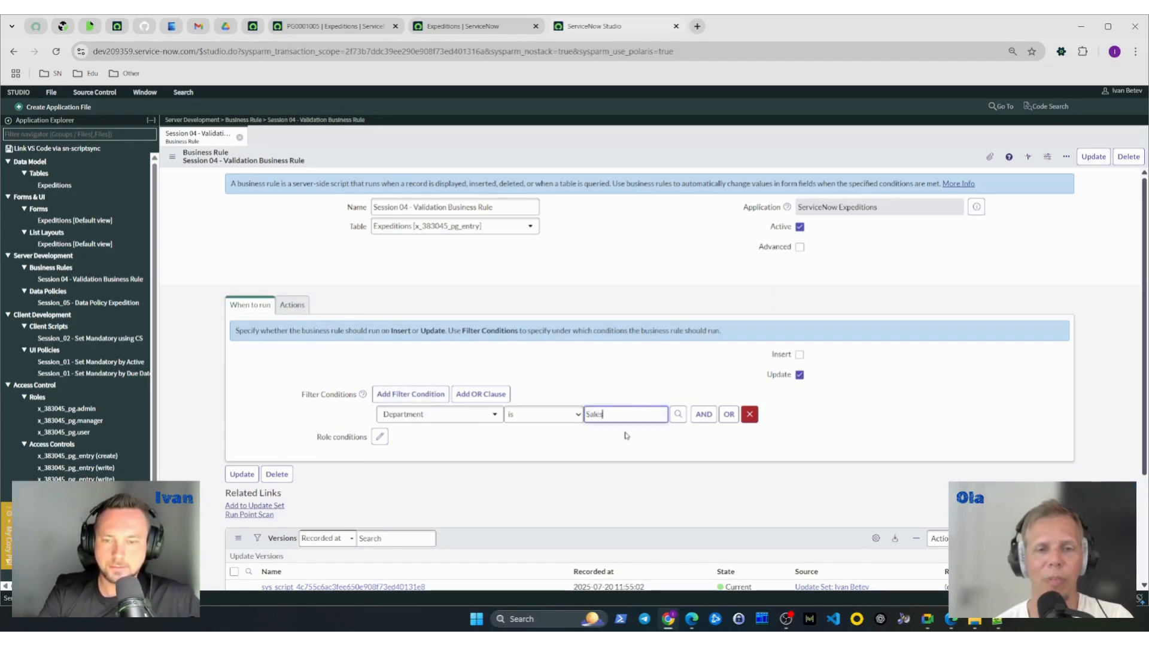
right_click(623, 162)
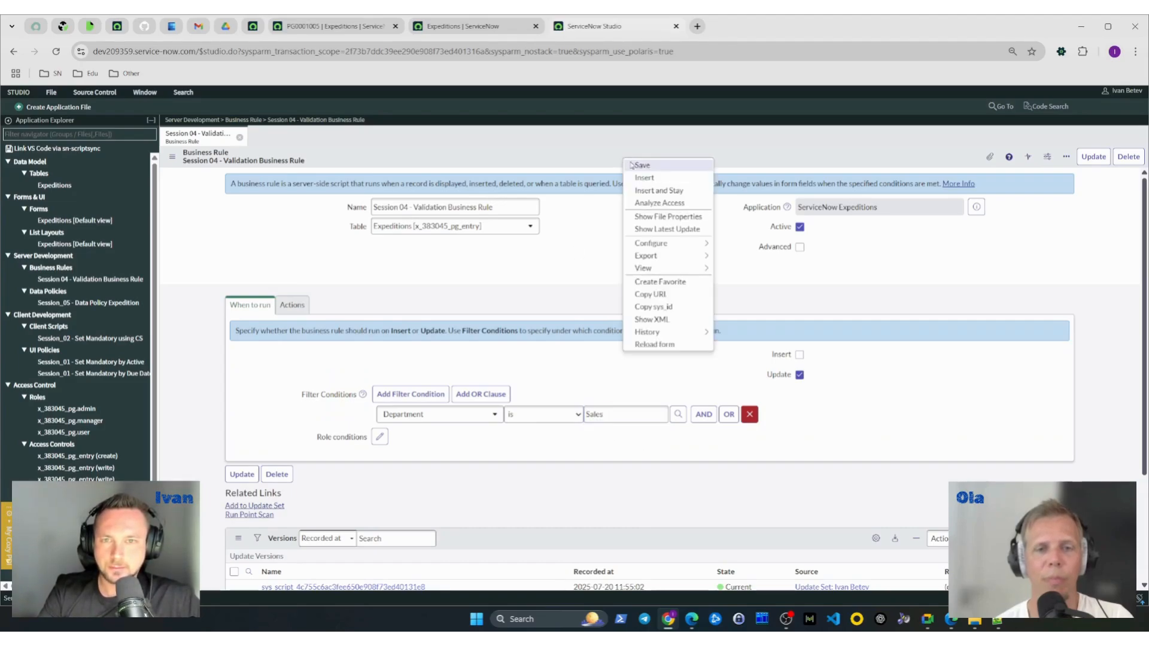
click(635, 170)
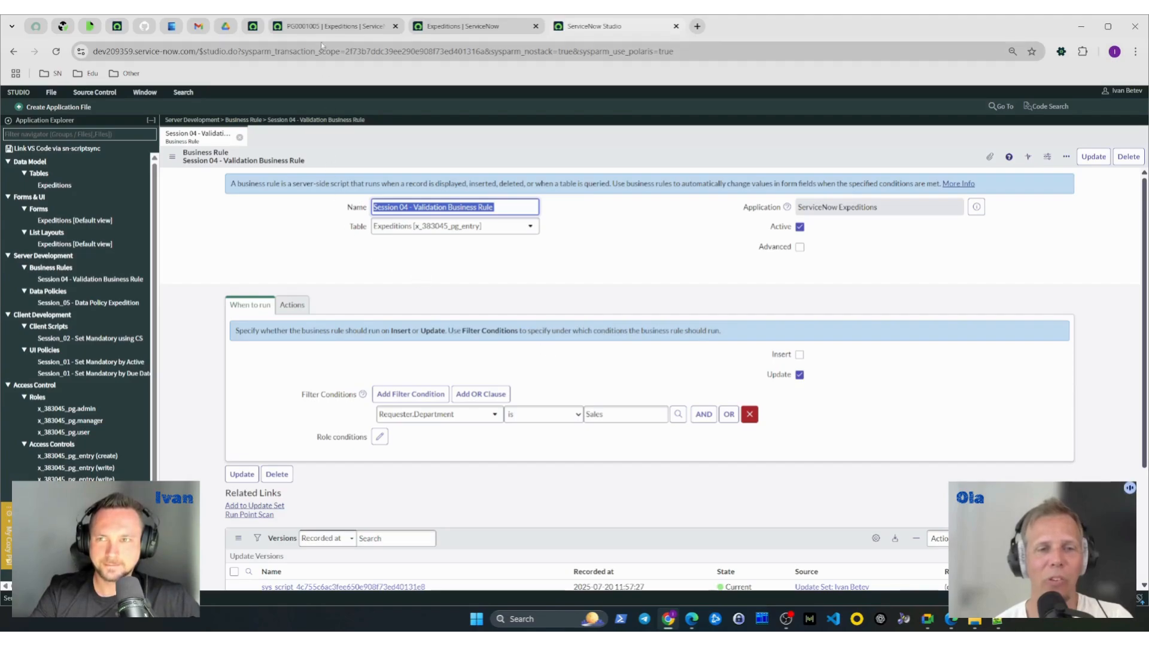
- Turn on the rule's Add message option and change the message to "IMPORTANT: Requester should be from Sales department."
click(293, 307)
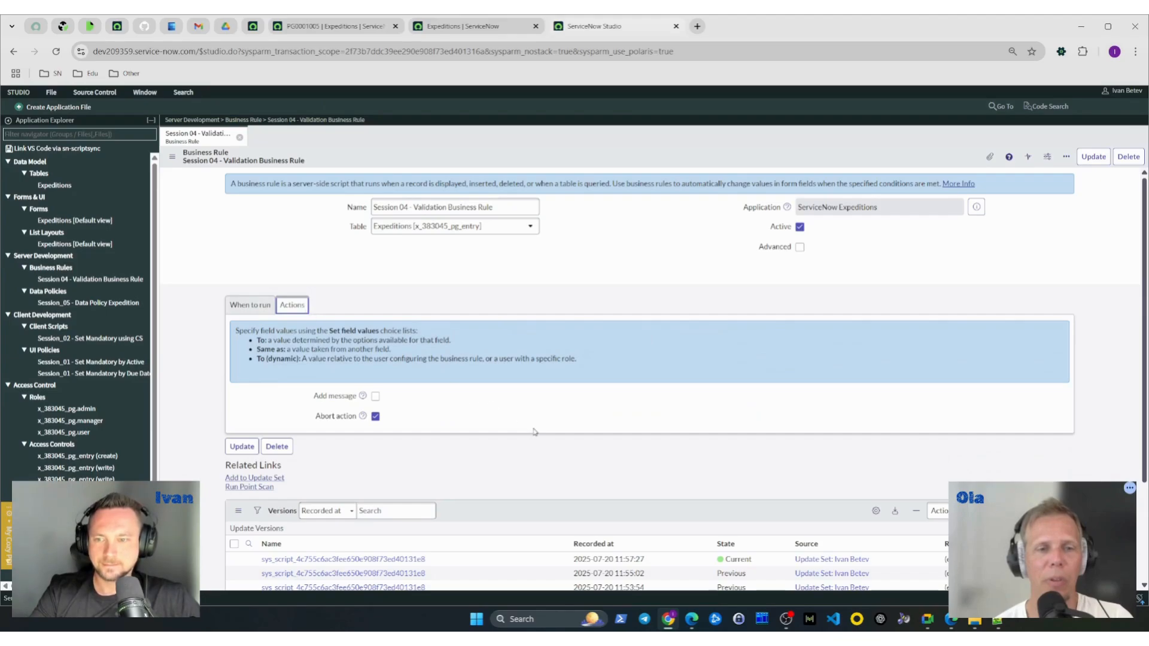
click(376, 396)
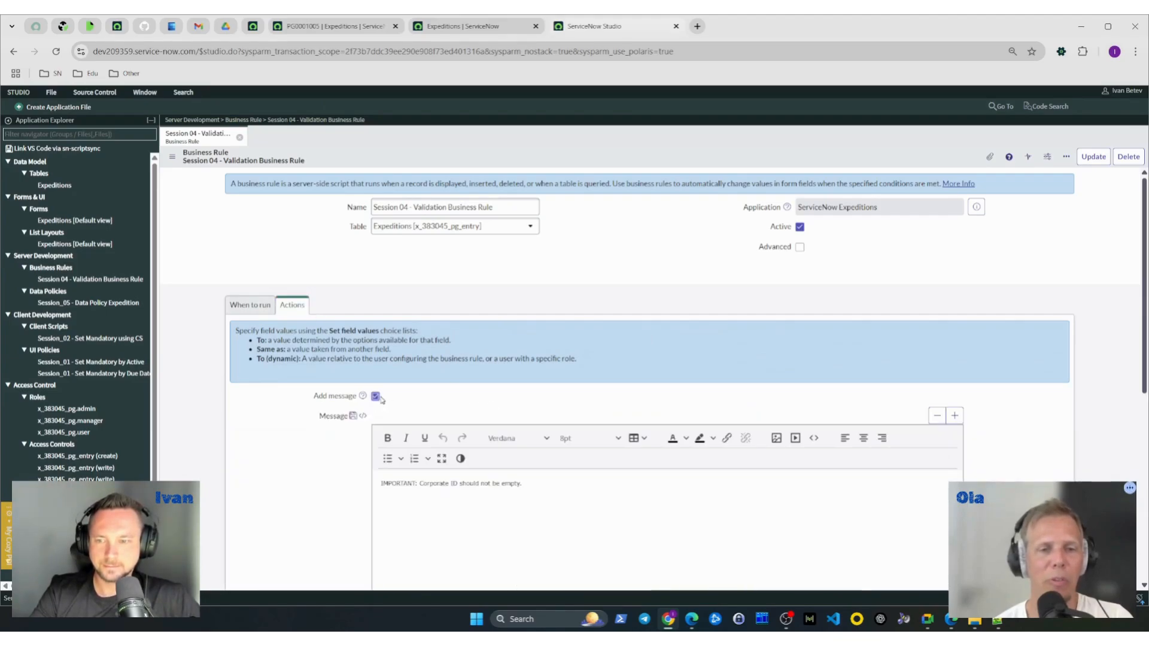
scroll(343, 424, down, 1)
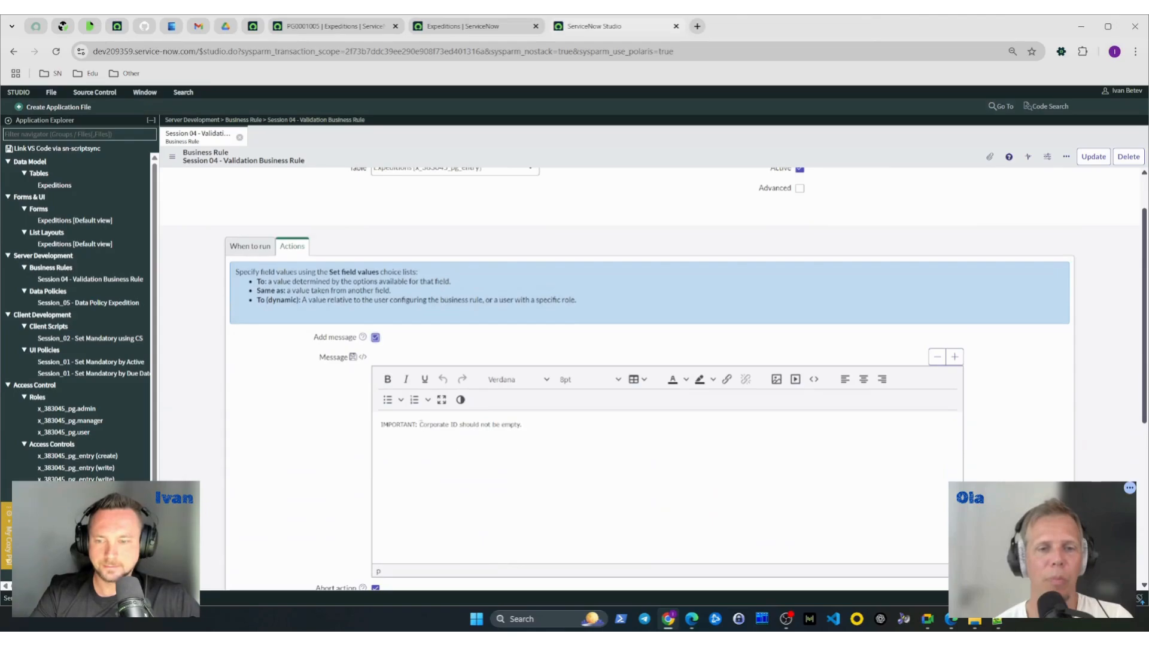
drag(420, 424, 553, 424)
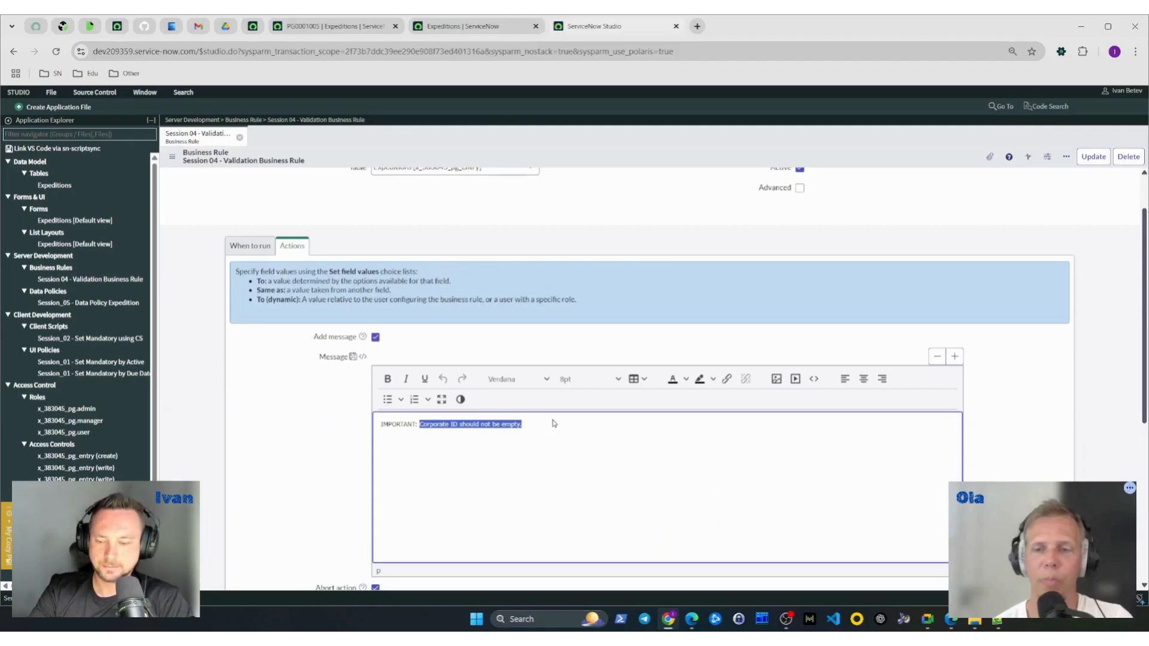
text(Requester f)
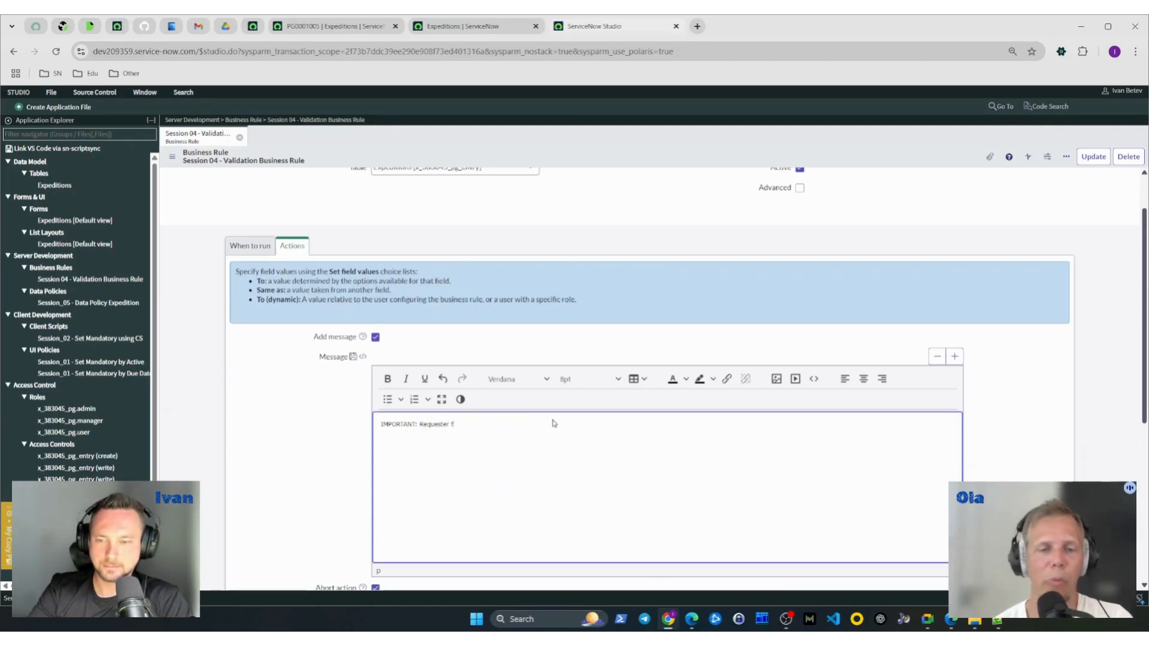
key(BackSpace)
text(should be sele)
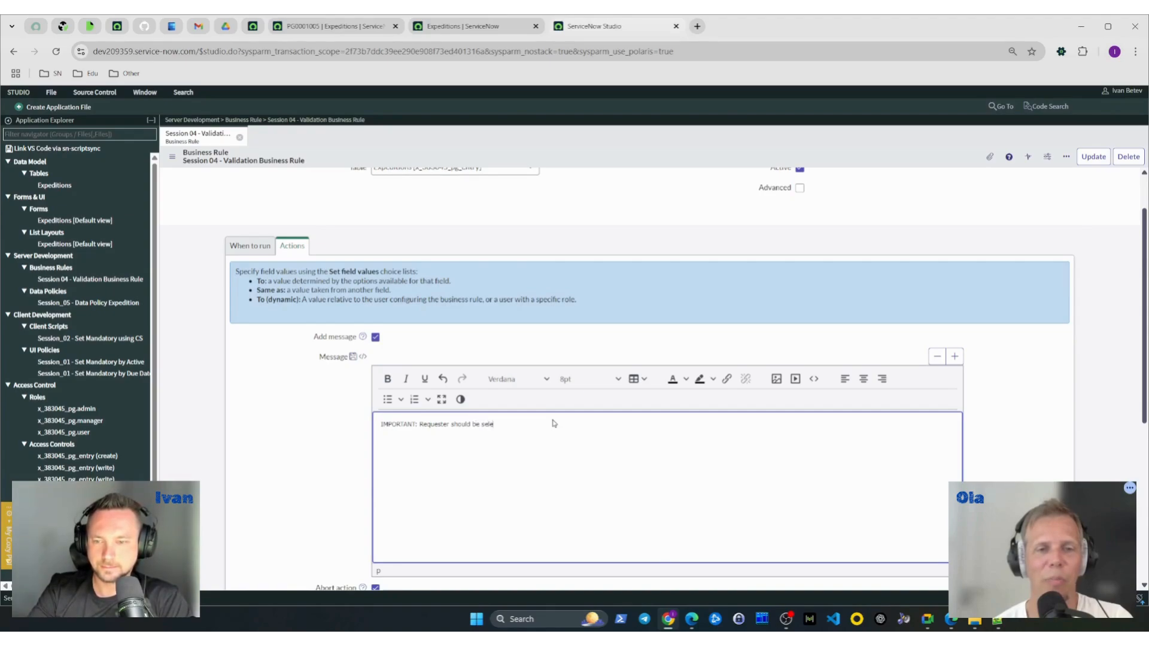
key(BackSpace)
key(BackSpace)
key(BackSpace)
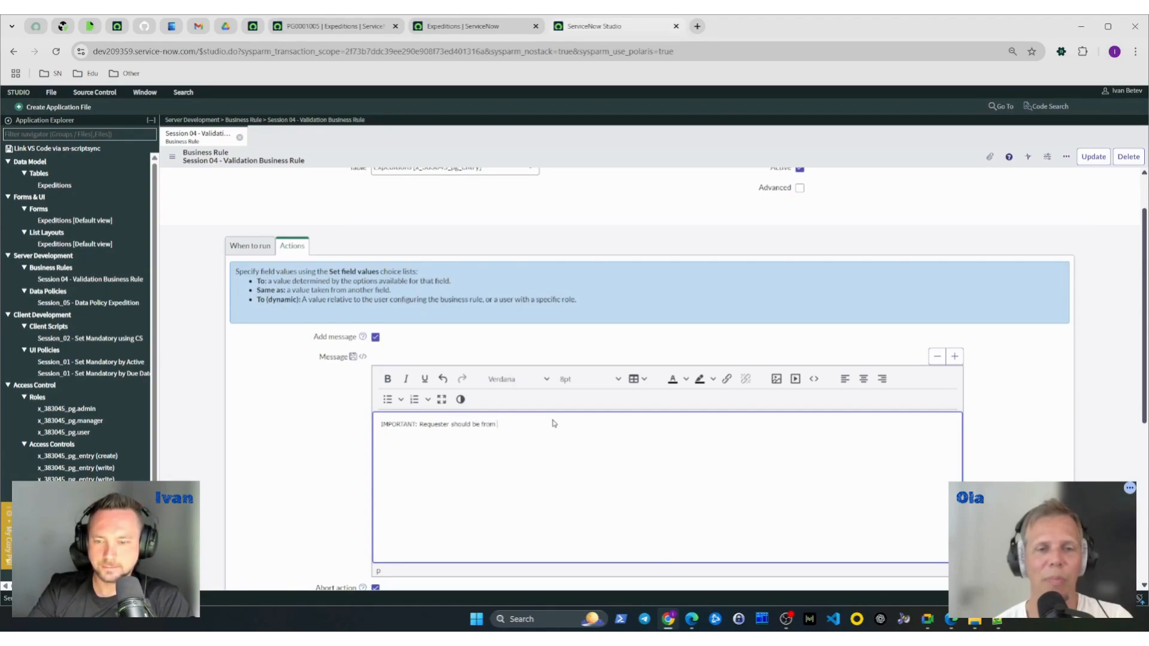
text(les department.)
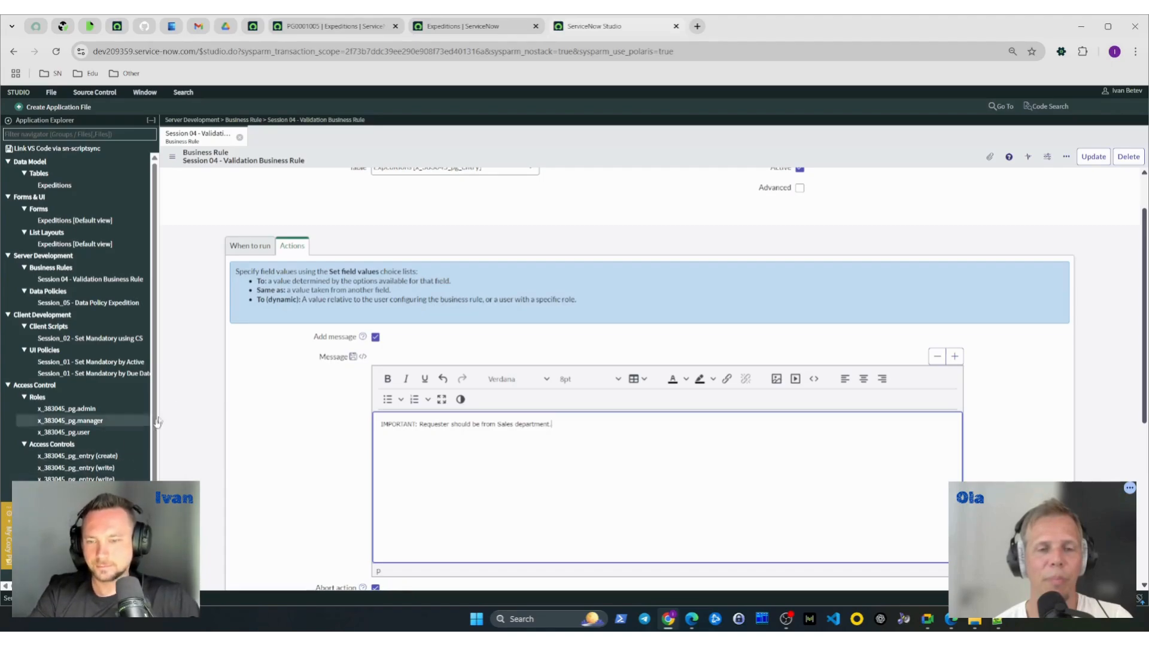
- Correct the message to "IMPORTANT: Requester should not be from Sales department." and save the business rule
click(263, 246)
click(292, 246)
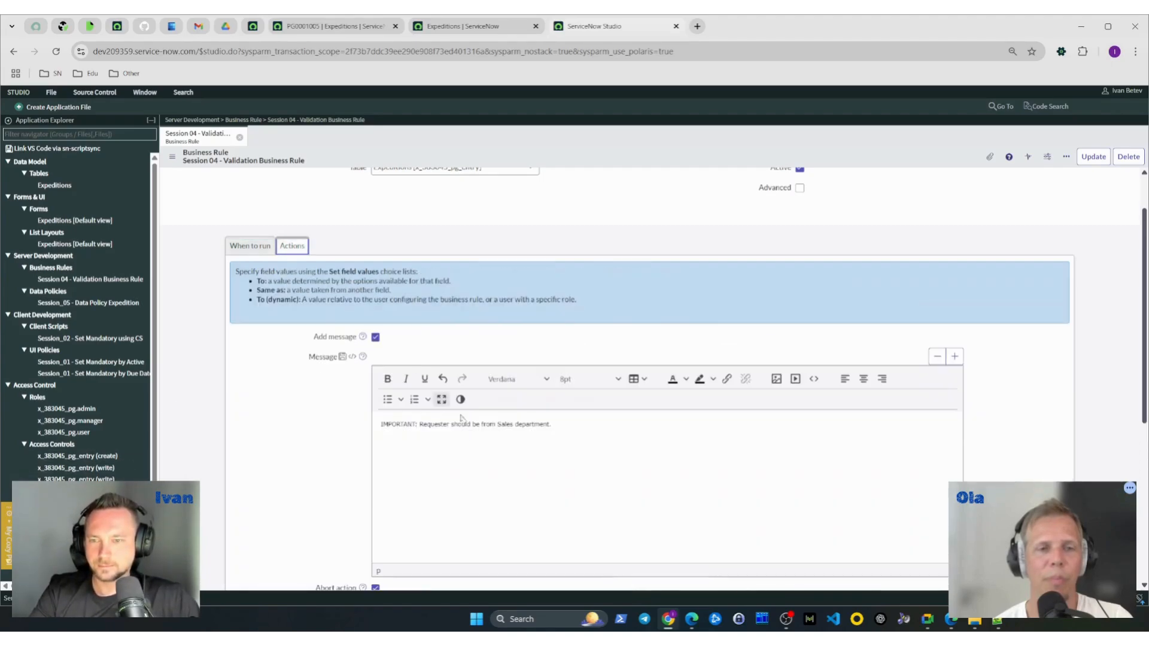
click(469, 426)
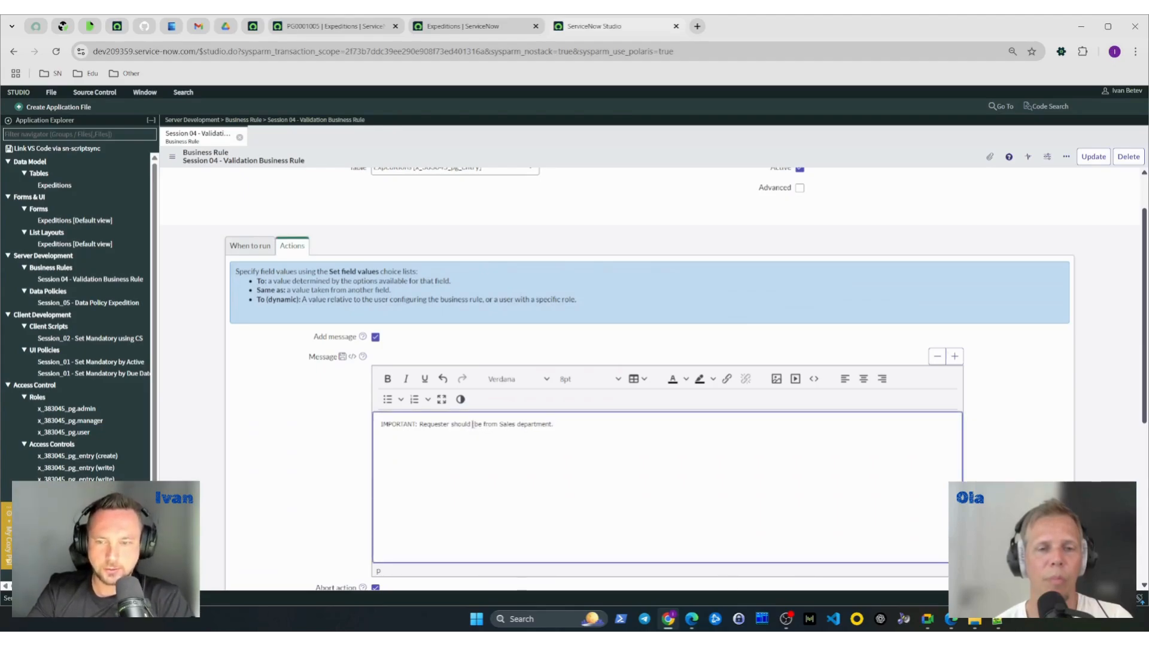
text(not)
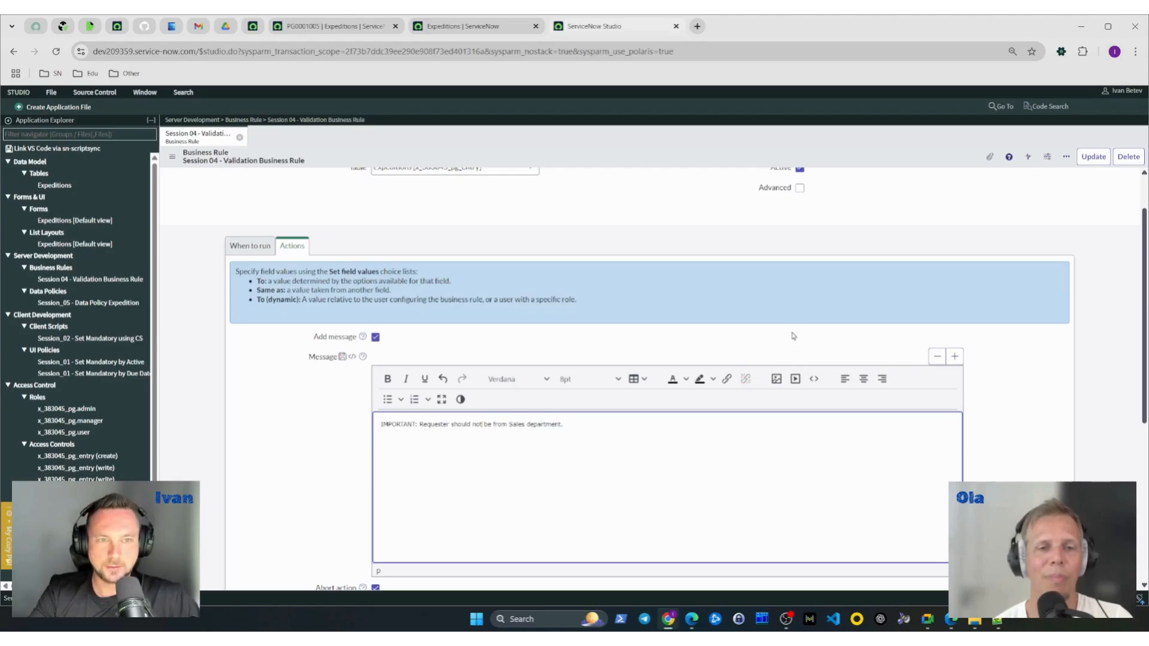
right_click(922, 158)
click(959, 166)
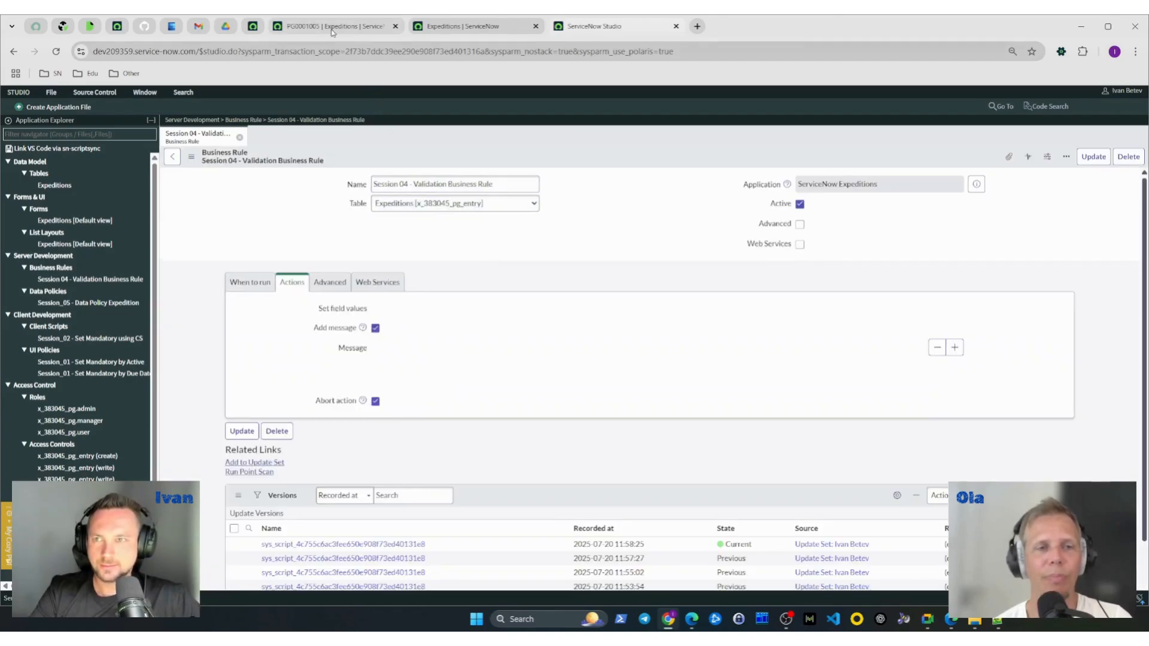
- Reload the expedition record PG0001005, fill in the Requester with a test user's name and save it to test the business rule
click(328, 26)
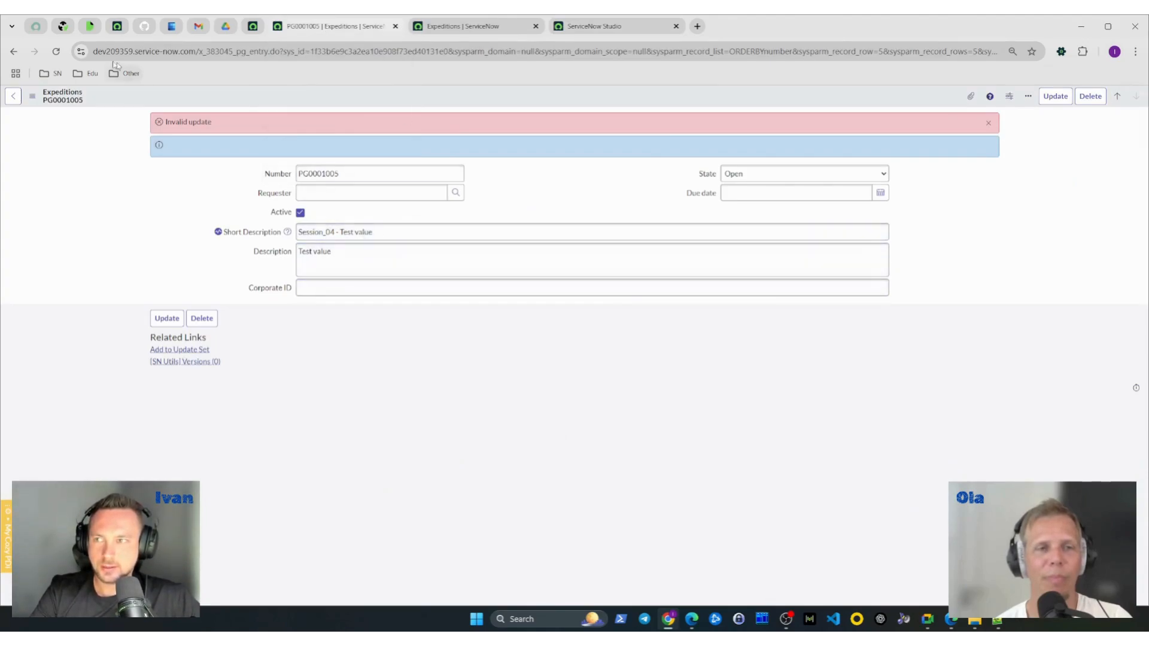
click(56, 51)
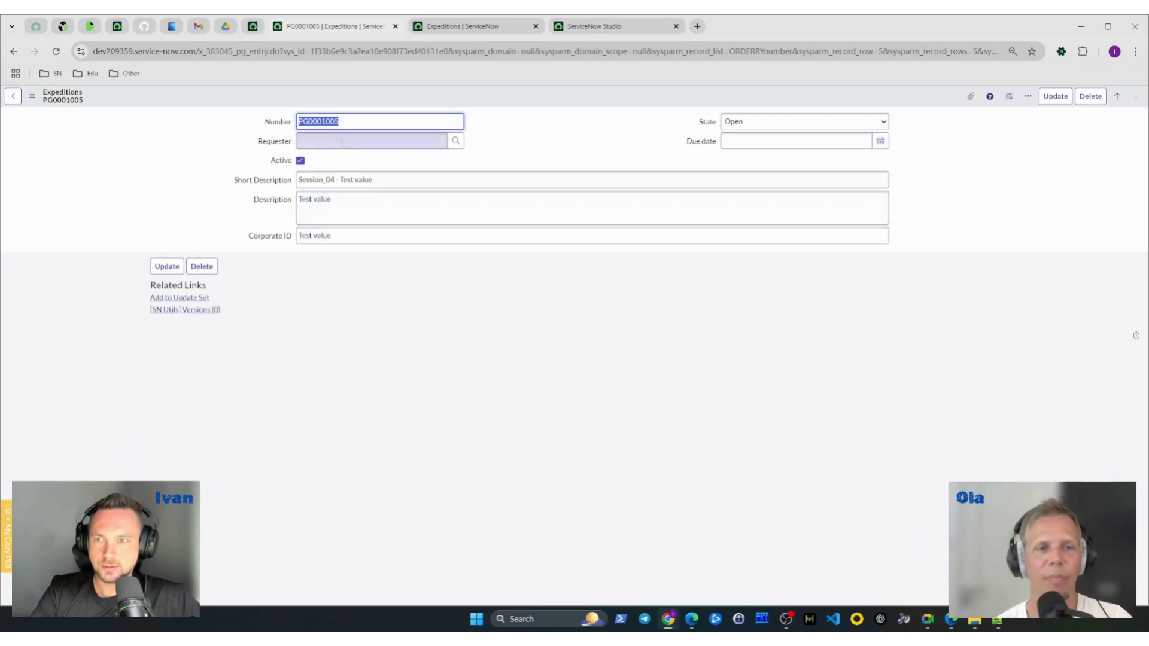
click(342, 142)
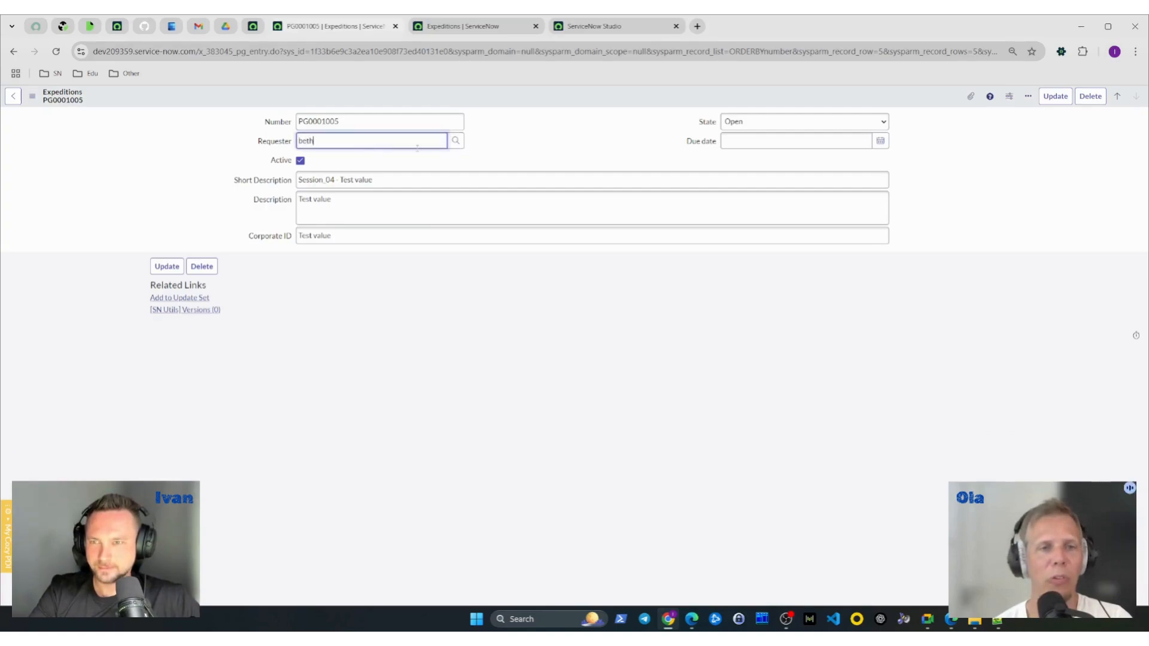
click(343, 169)
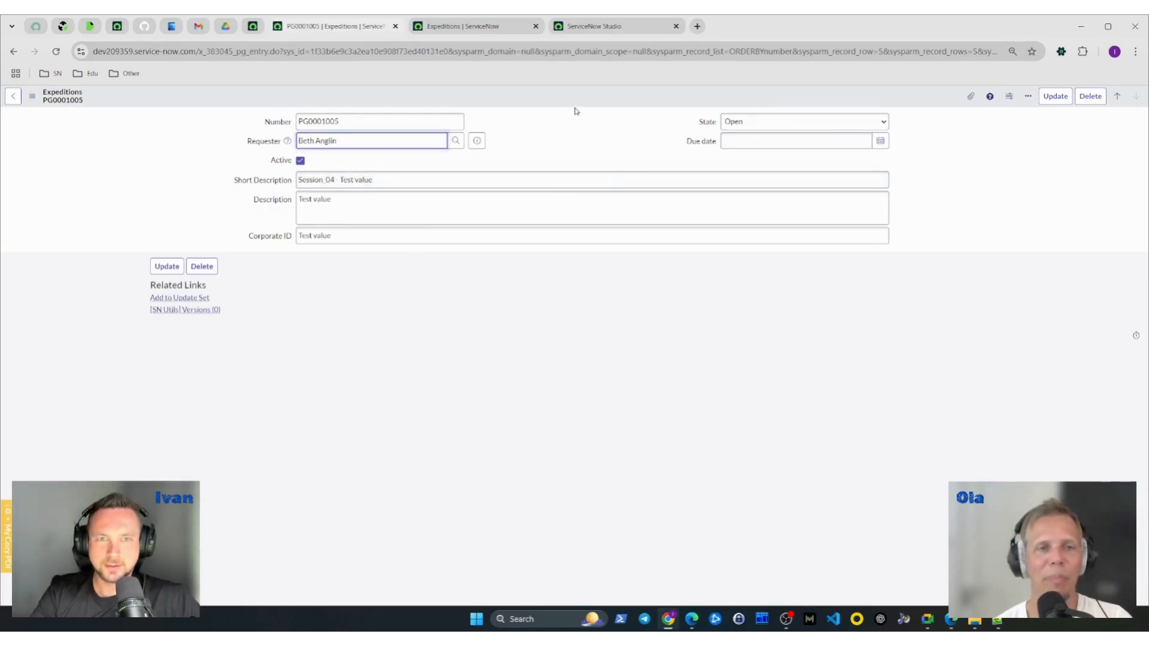
right_click(602, 103)
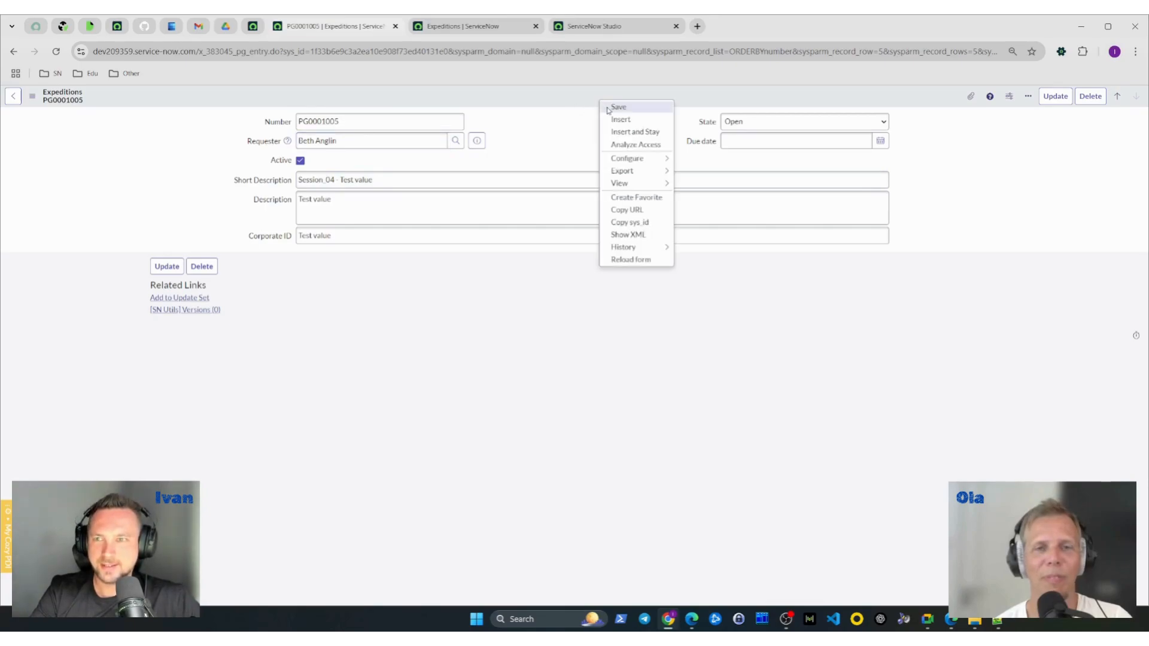
click(610, 108)
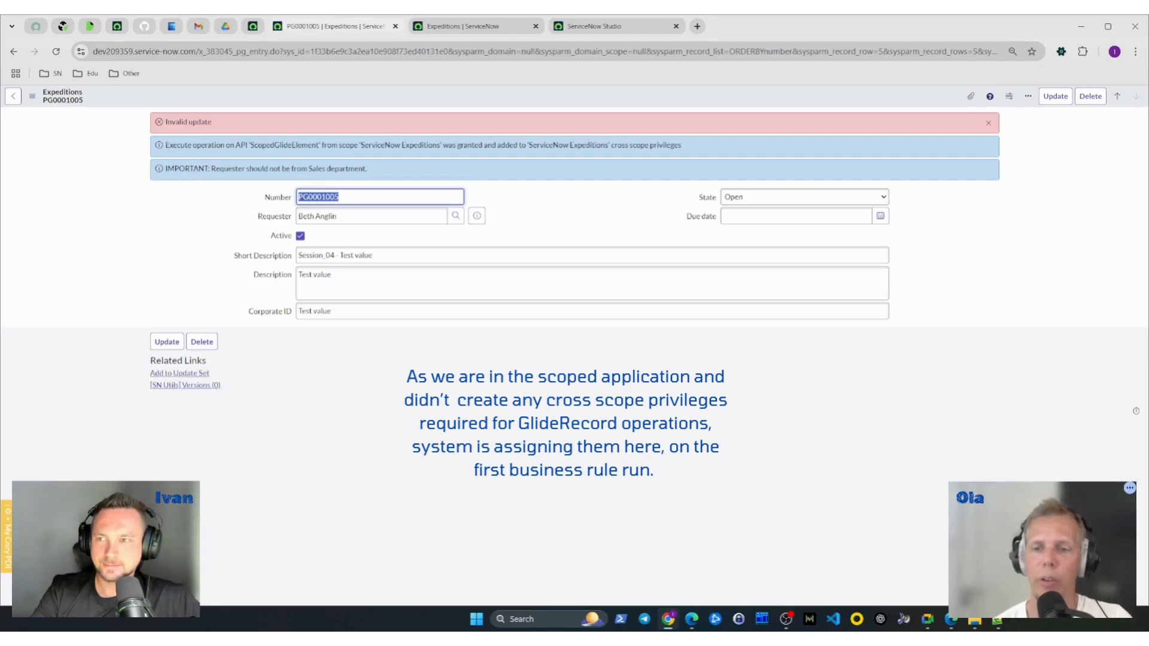
- Reload the expedition form, choose the same test user as Requester again and save the record to repeat the validation test
right_click(225, 95)
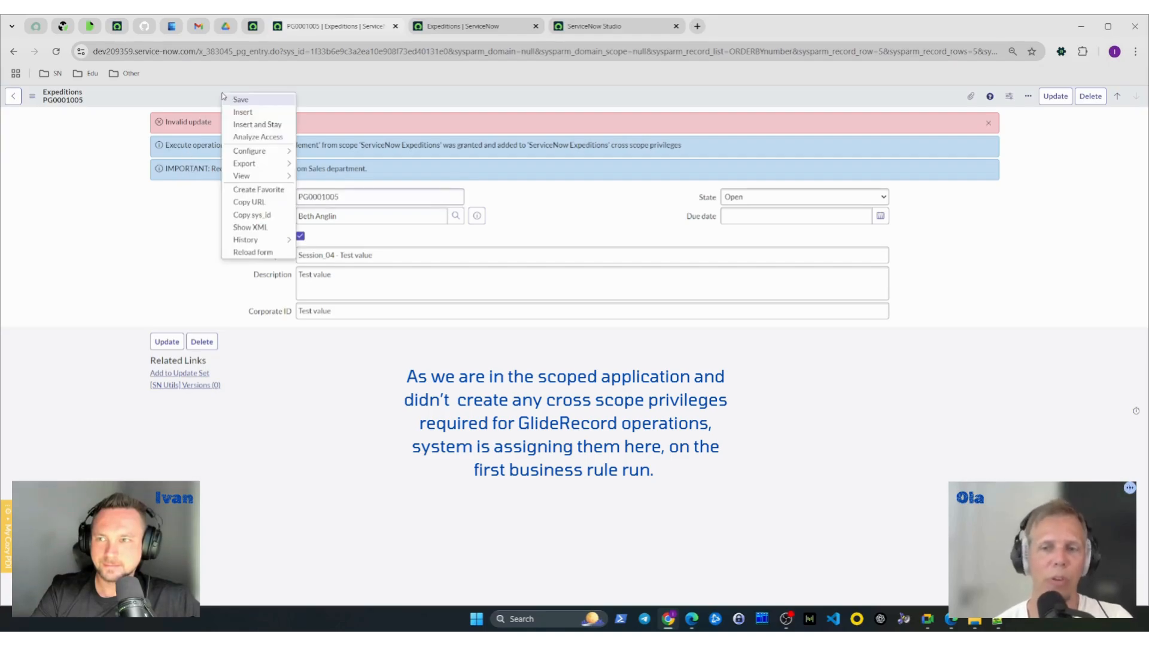
click(263, 250)
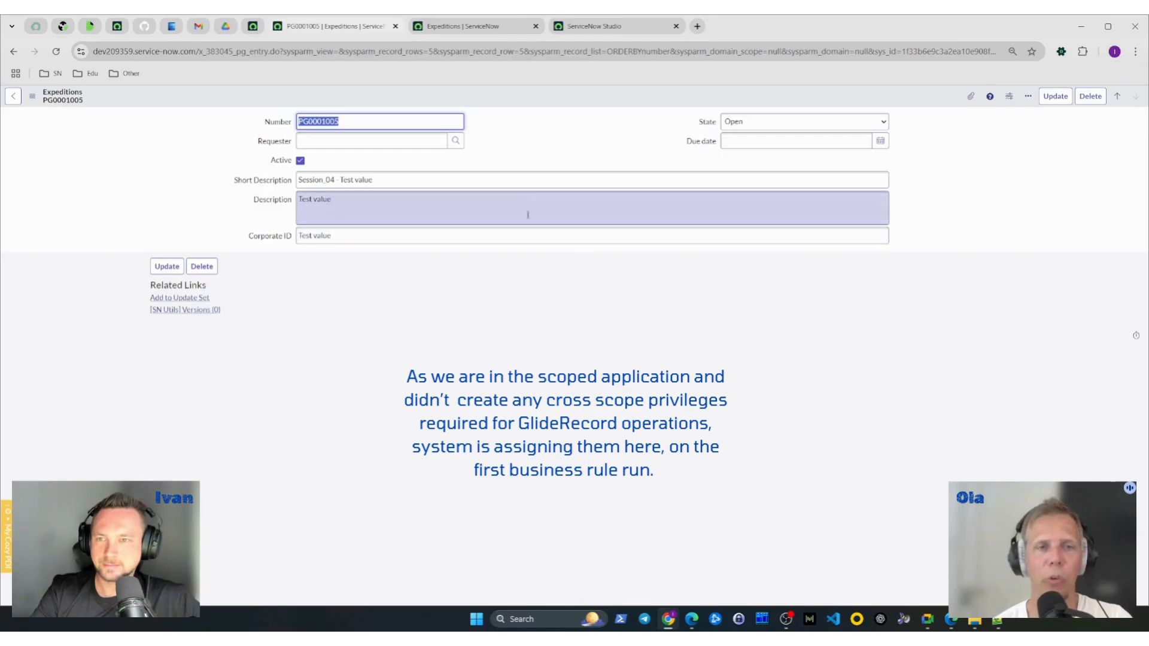
click(409, 140)
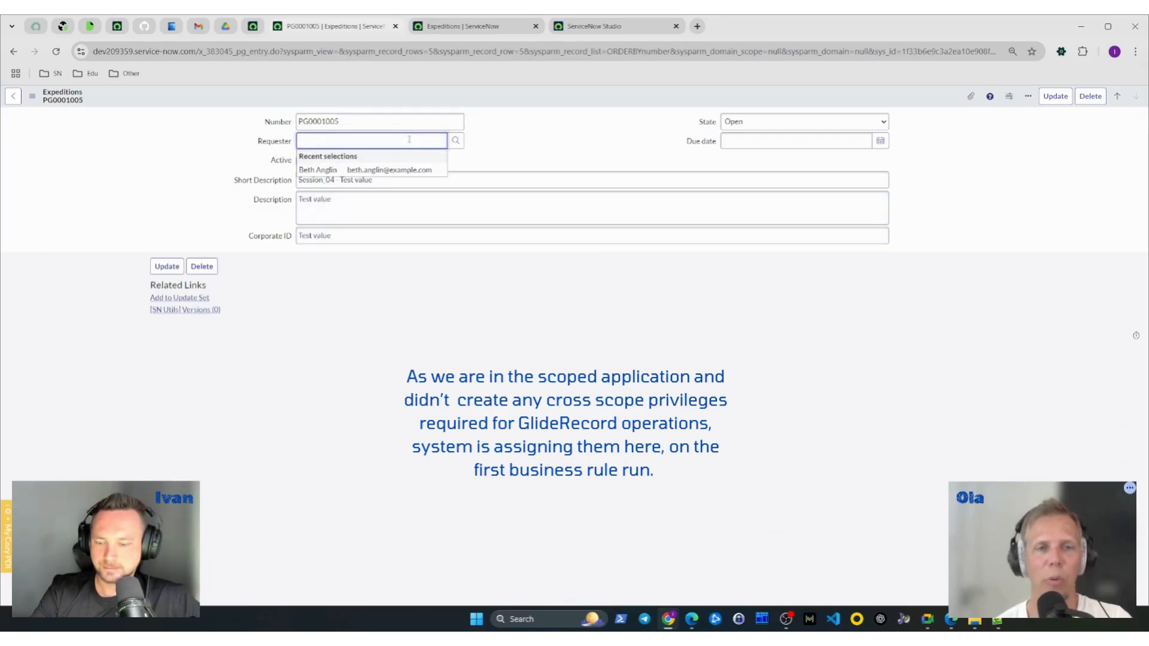
text(bet)
click(398, 170)
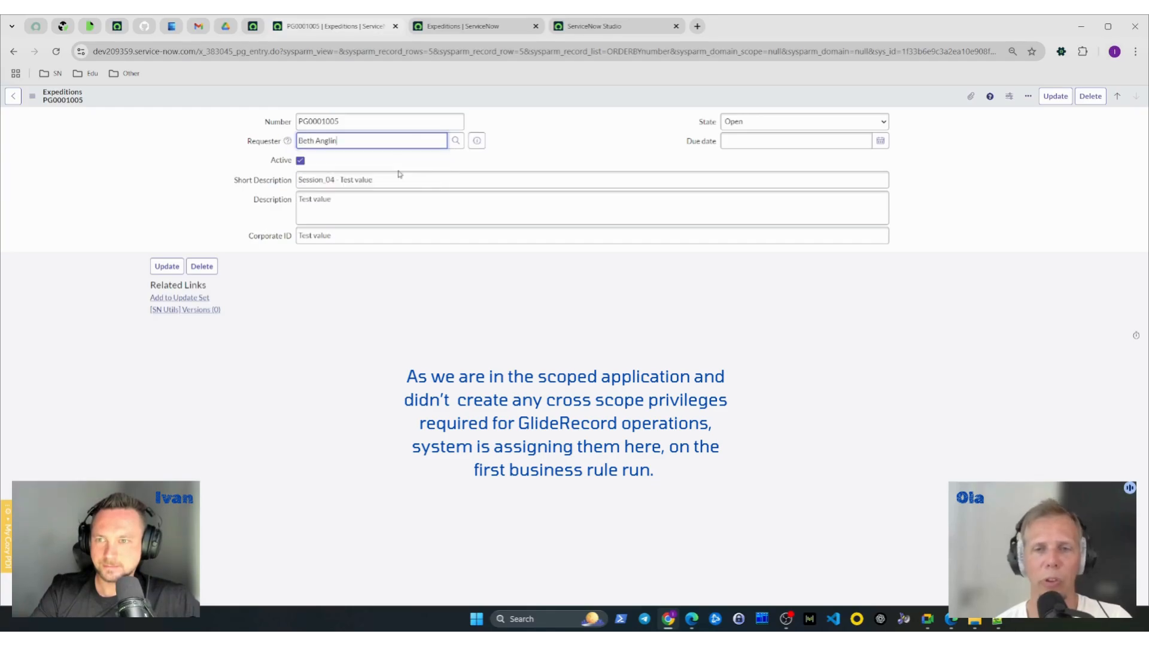
right_click(567, 101)
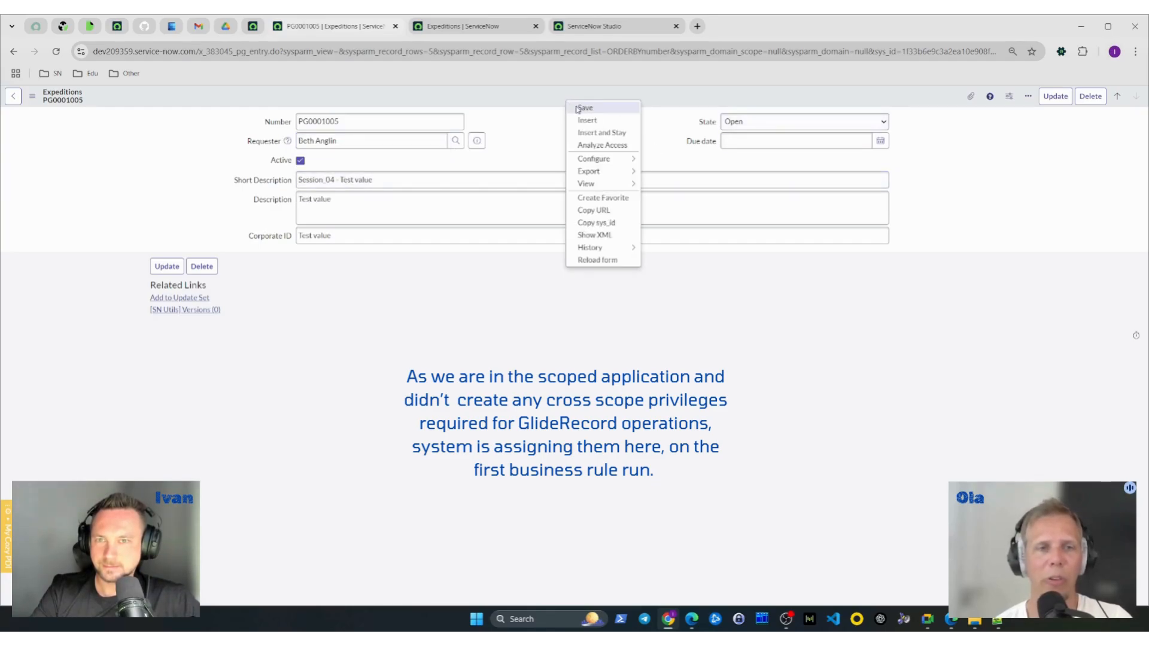
click(585, 109)
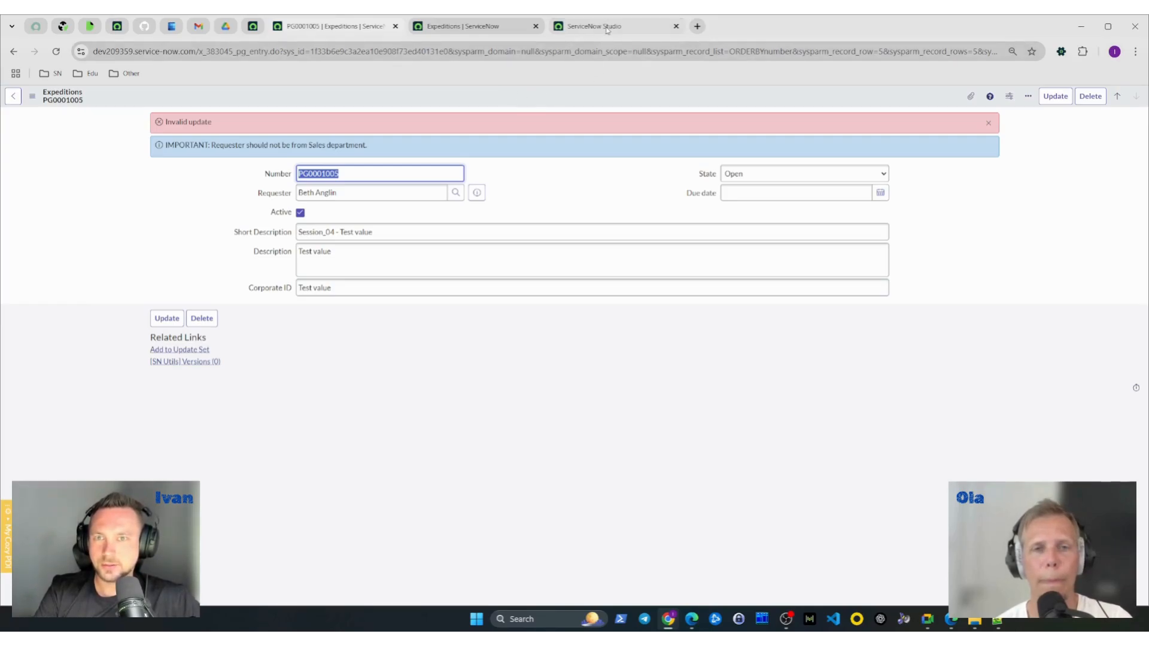
- Review the Requester.Department filter condition in the Session 04 - Validation Business Rule
click(624, 29)
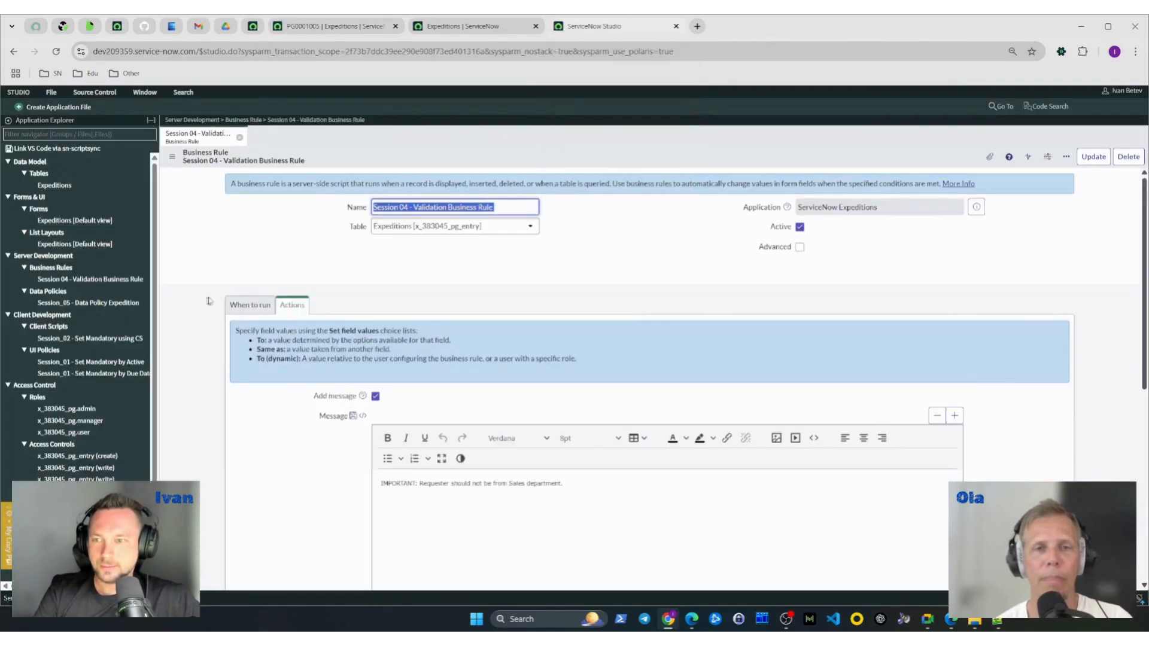
click(235, 305)
scroll(201, 308, down, 1)
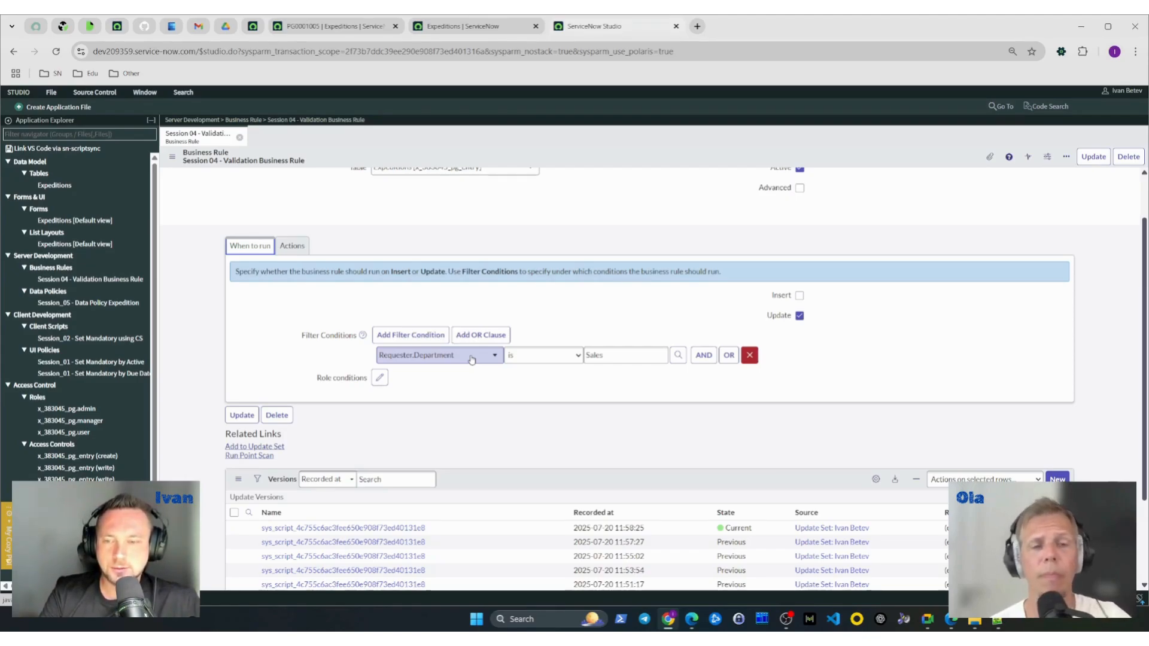
click(472, 358)
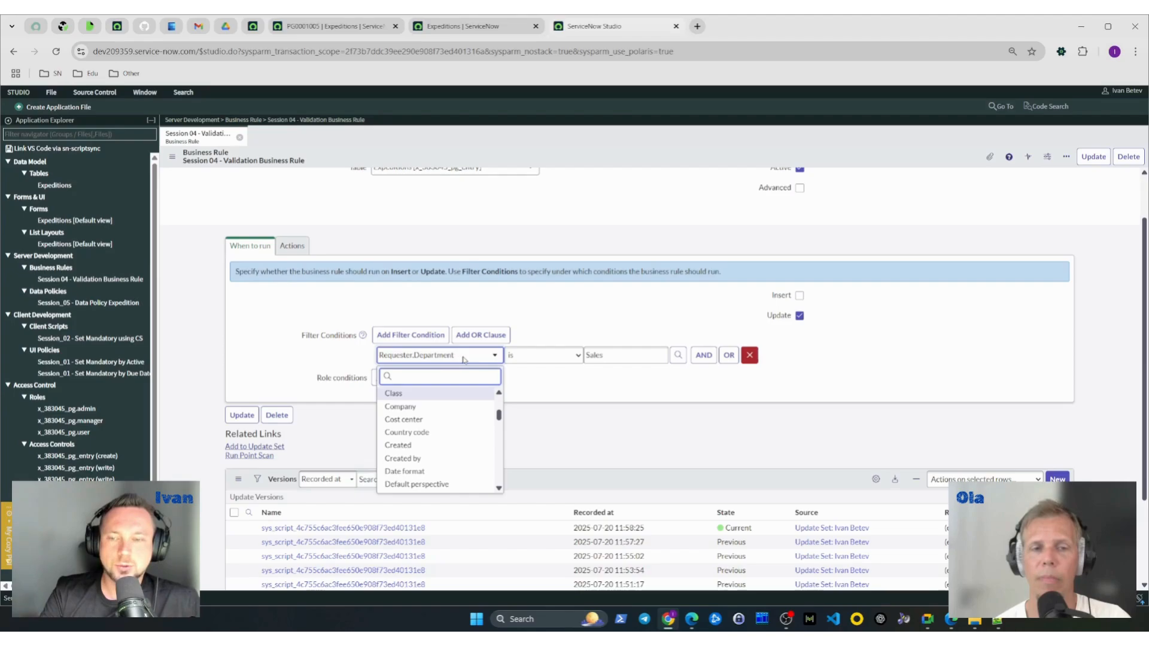
click(336, 363)
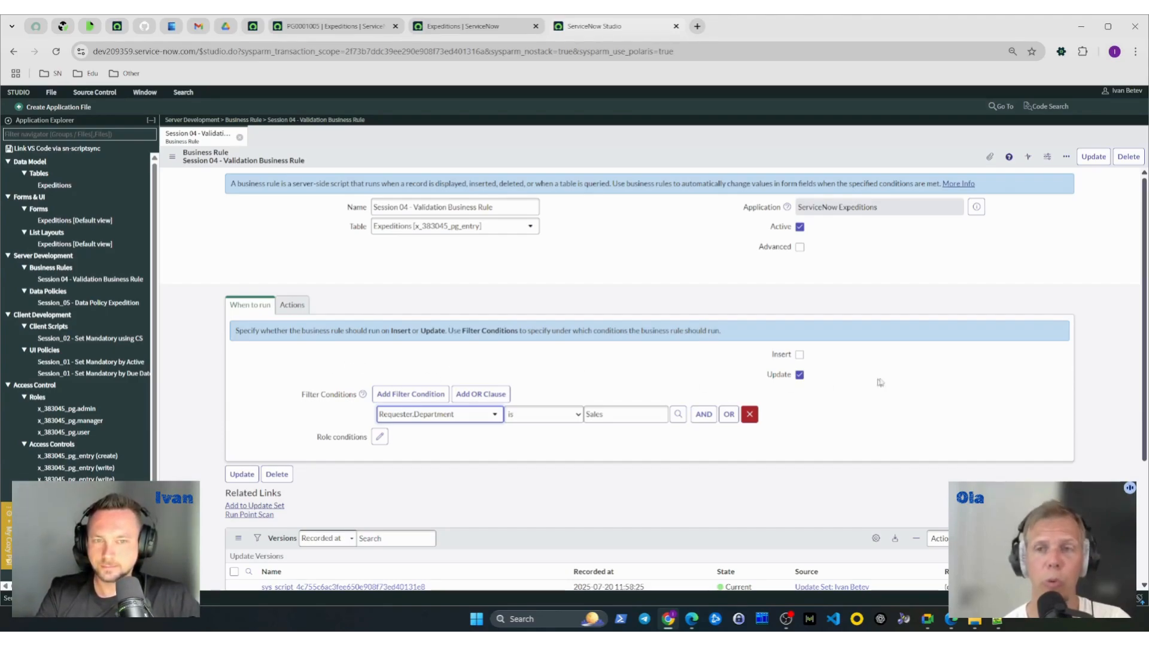
- Turn on the business rule's Advanced option and examine the available timing choices for when it runs
click(800, 247)
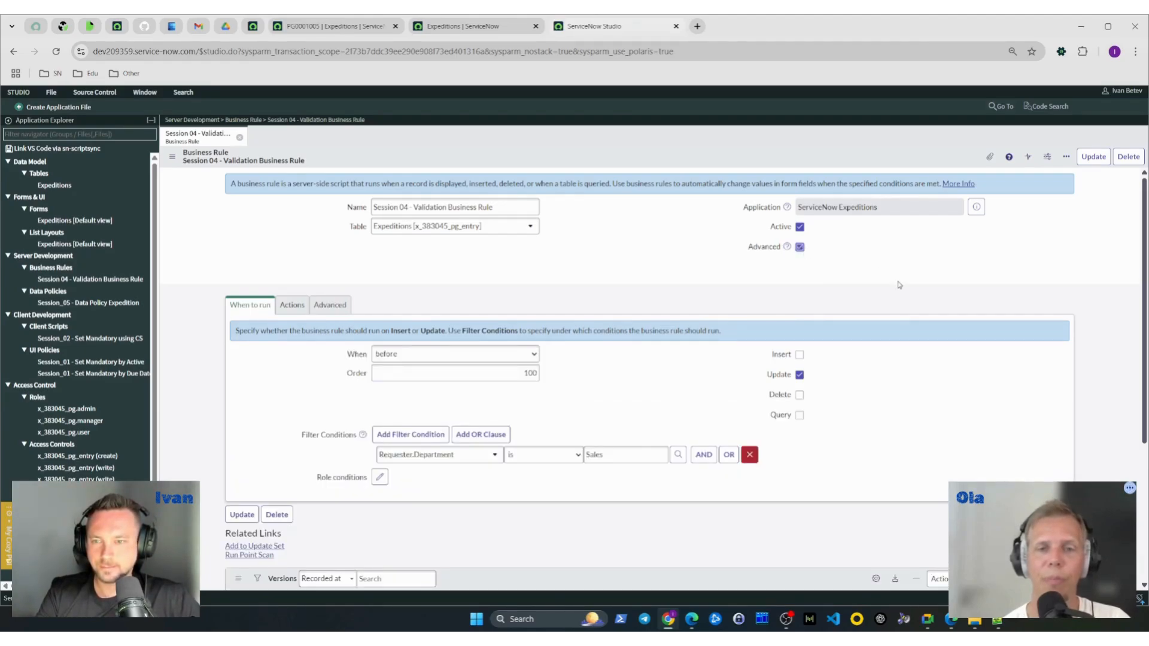
scroll(898, 286, down, 1)
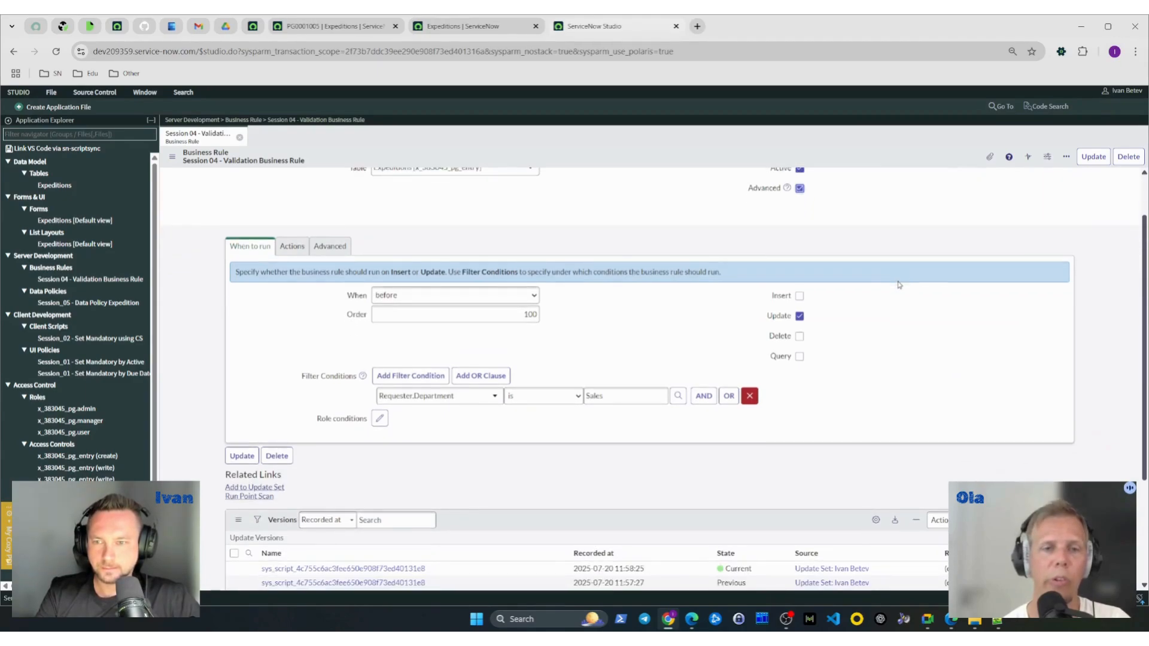
scroll(899, 286, up, 1)
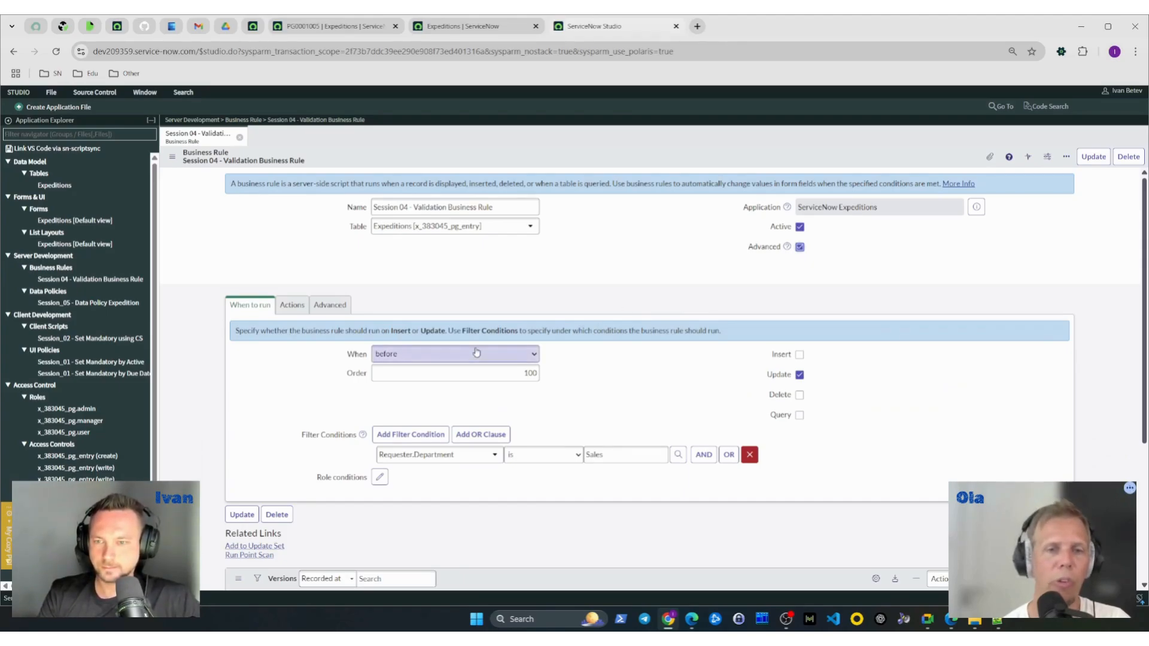
click(526, 358)
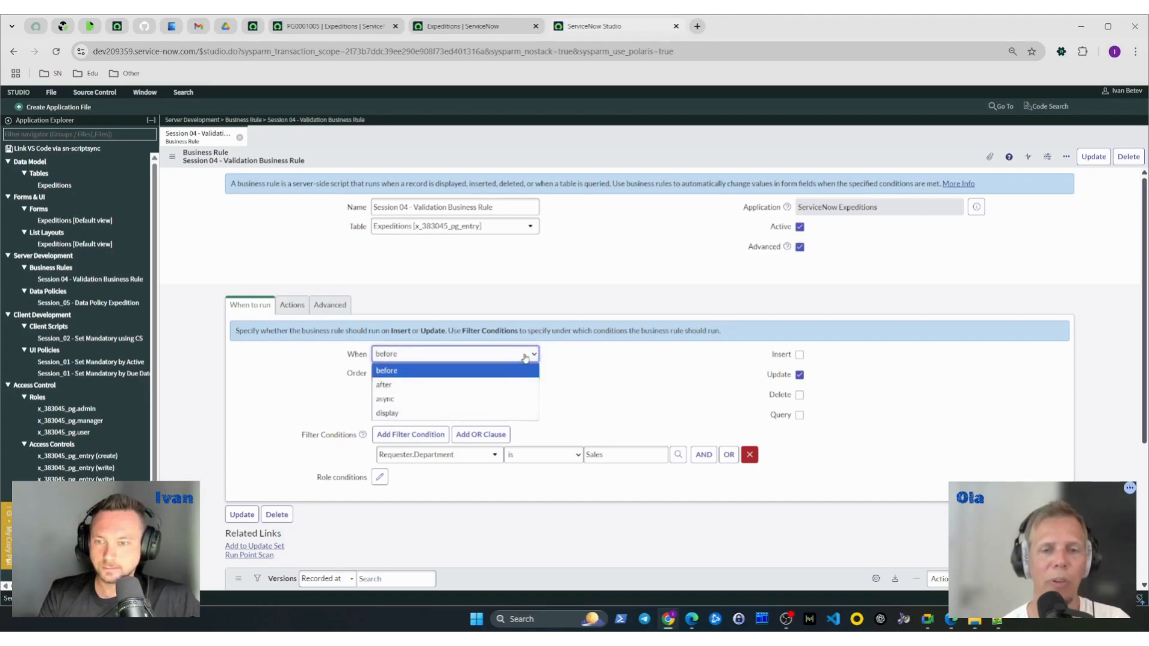
click(526, 359)
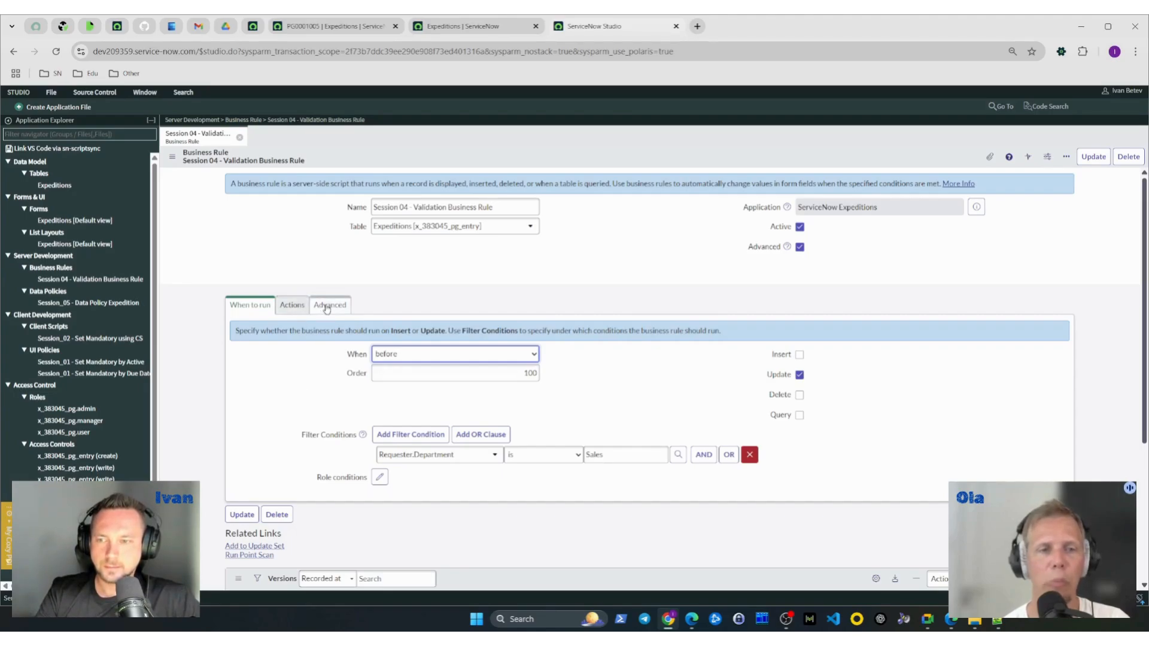
- Turn off the rule's Add message and Abort action options and save the business rule to enable scripting
click(300, 308)
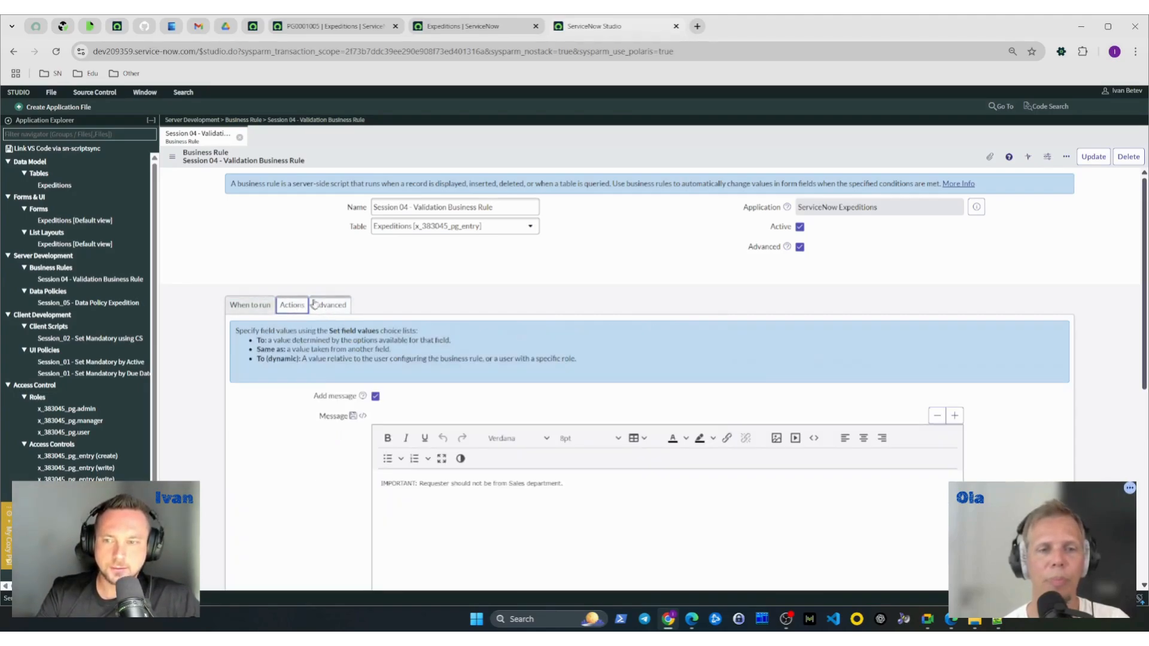
click(329, 305)
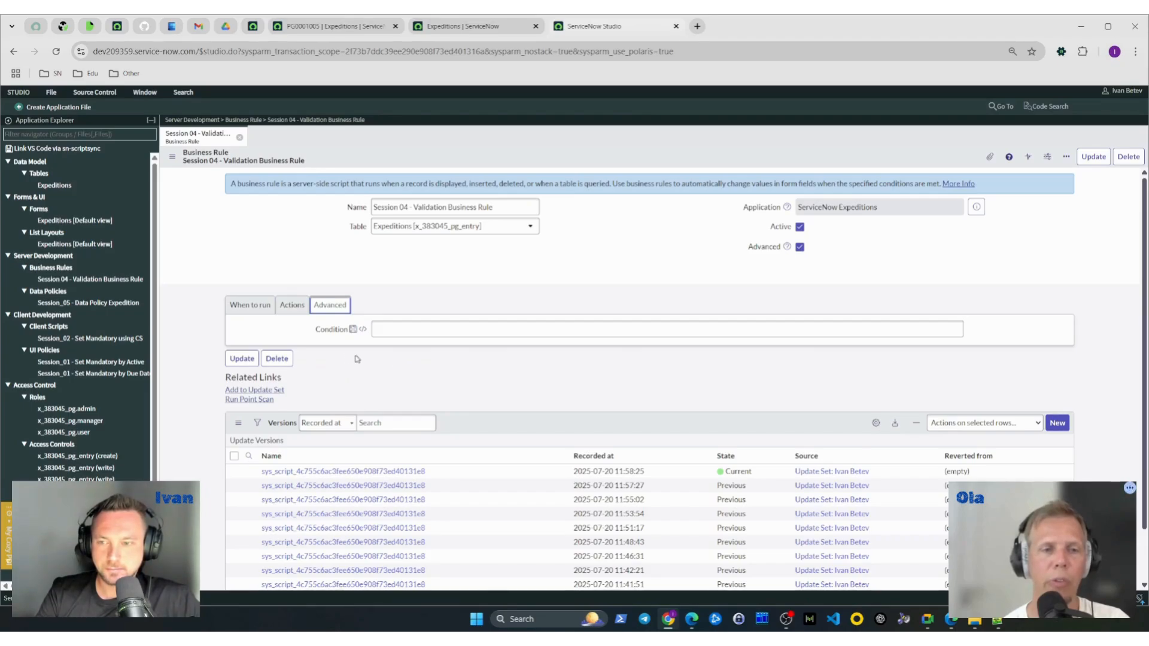
click(301, 312)
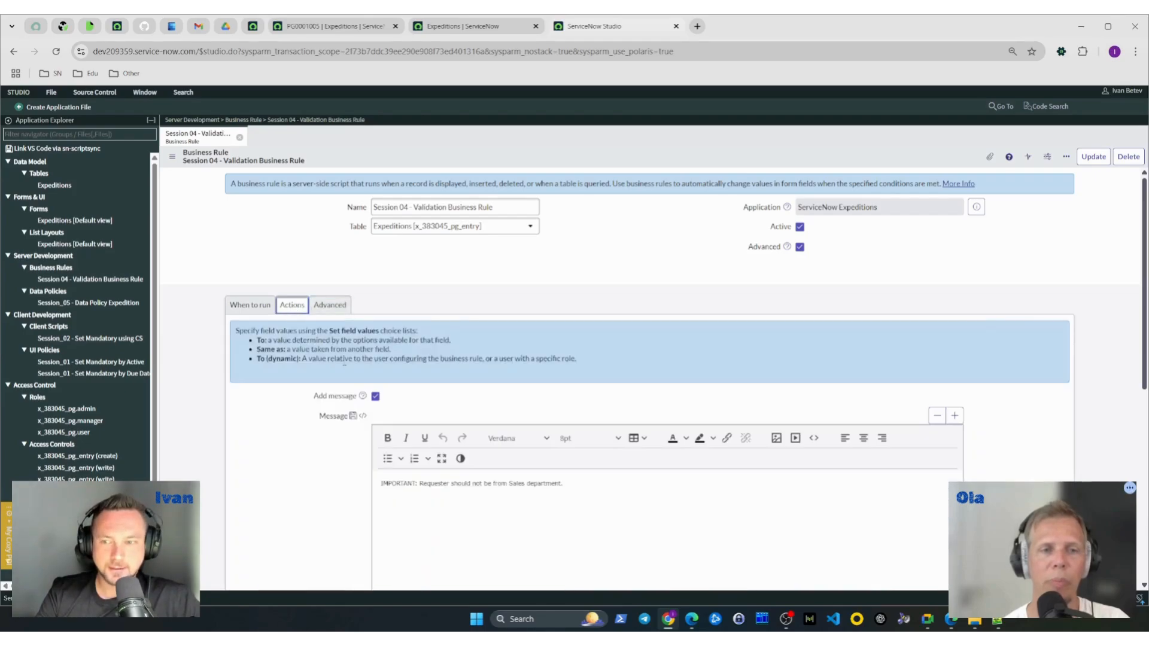
click(375, 396)
click(375, 416)
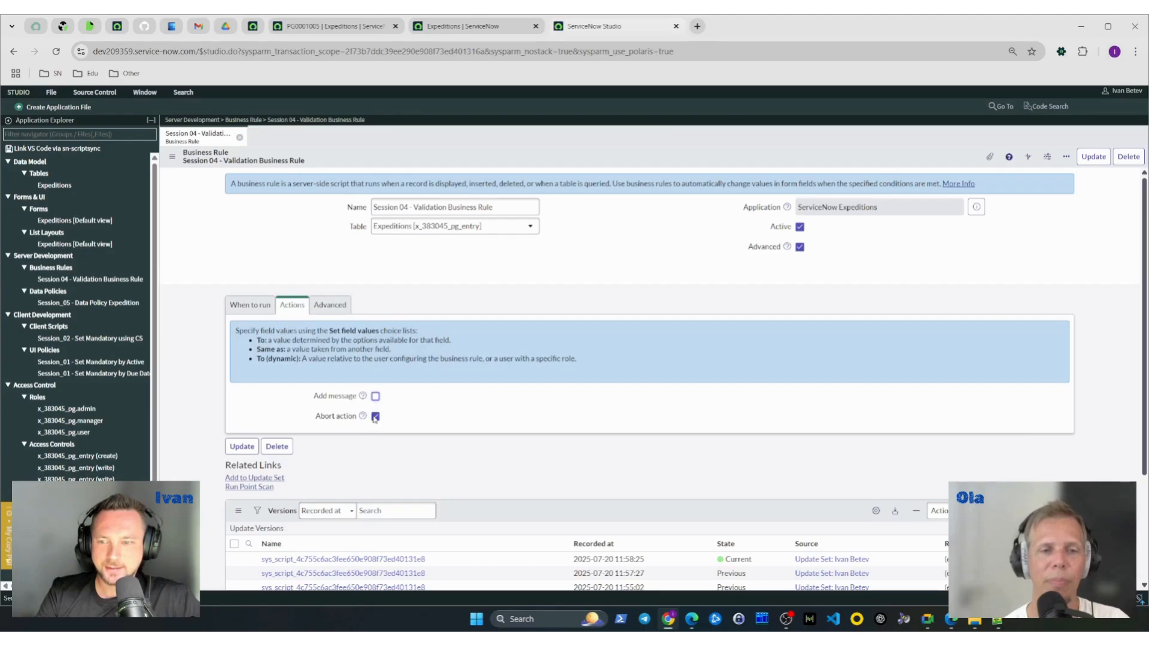
click(375, 416)
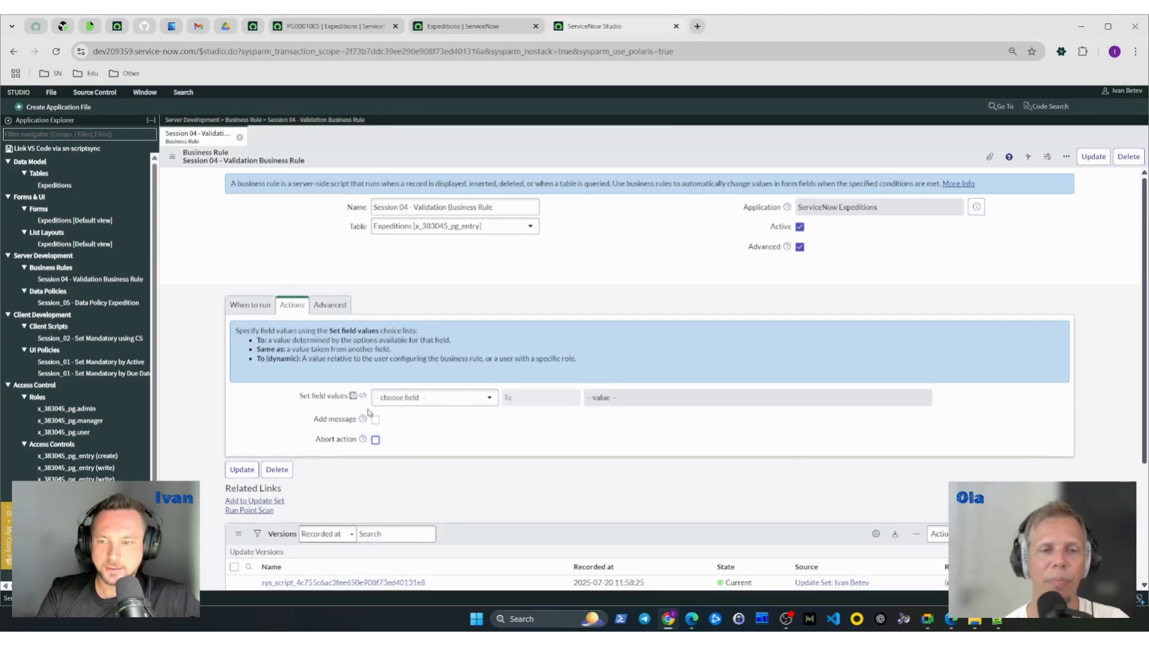
click(329, 306)
right_click(635, 163)
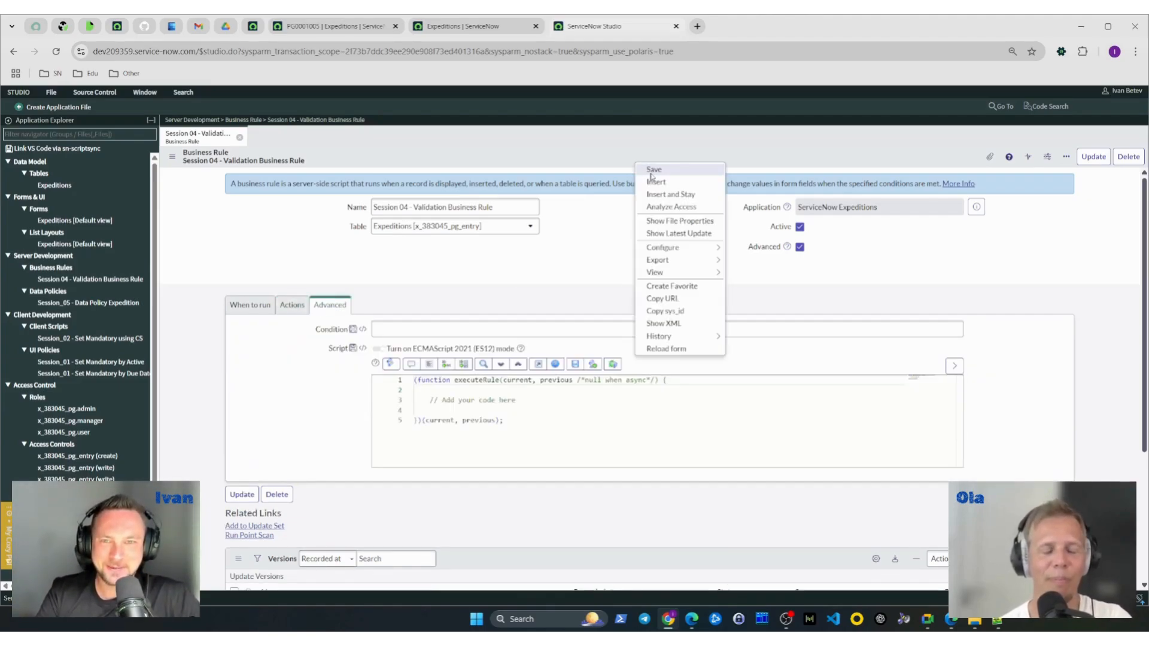
click(654, 171)
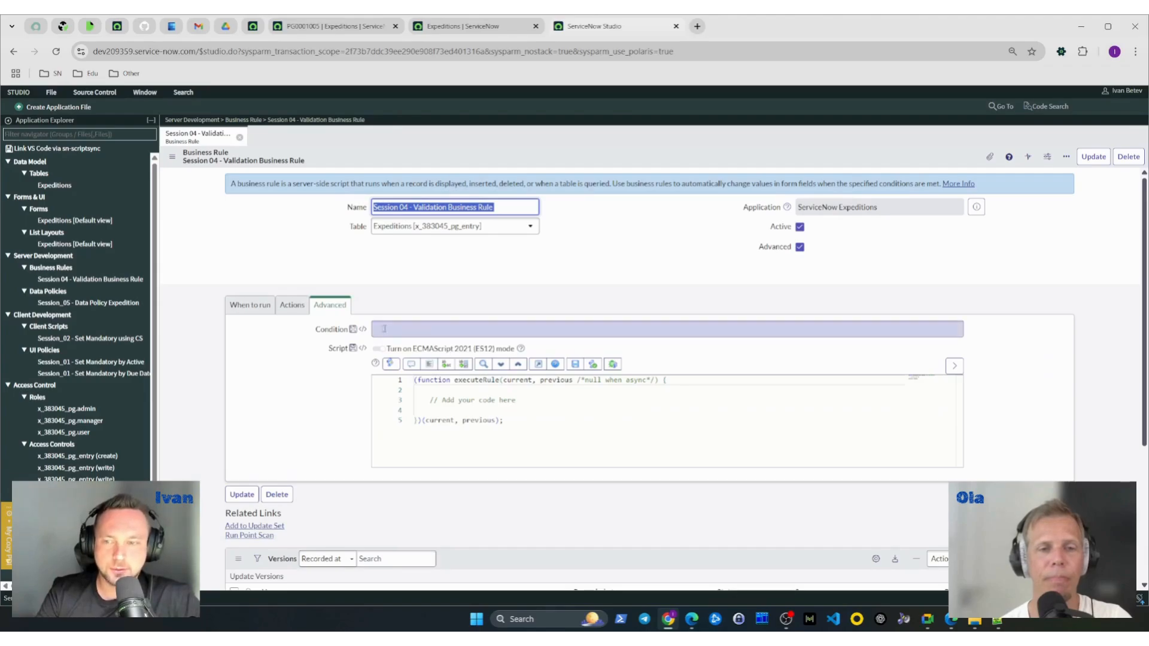
- Examine the rule's advanced Condition field, script template and ECMAScript 2021 option, and compare them with its run conditions
click(414, 328)
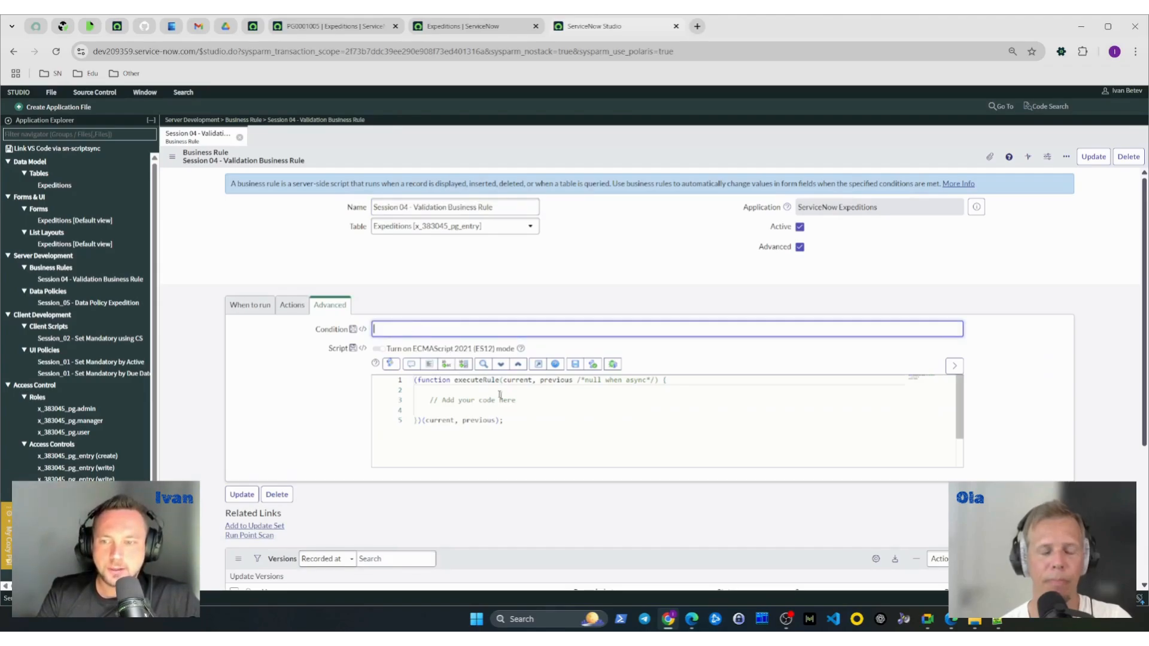
click(520, 422)
click(554, 402)
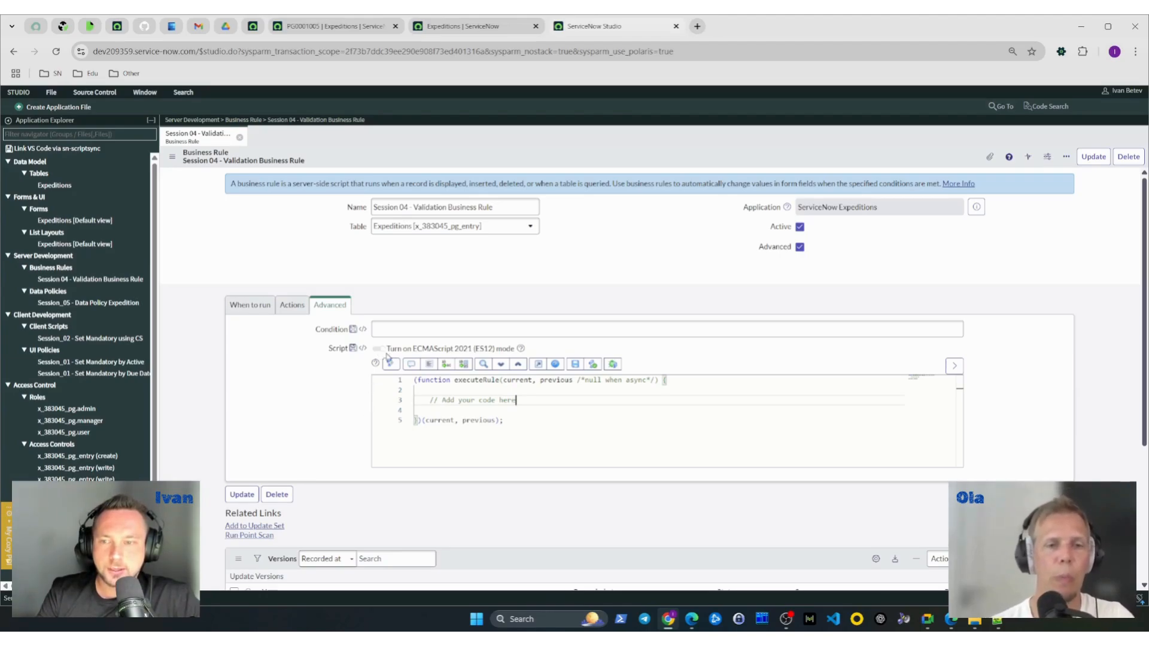
drag(385, 349, 494, 349)
click(494, 349)
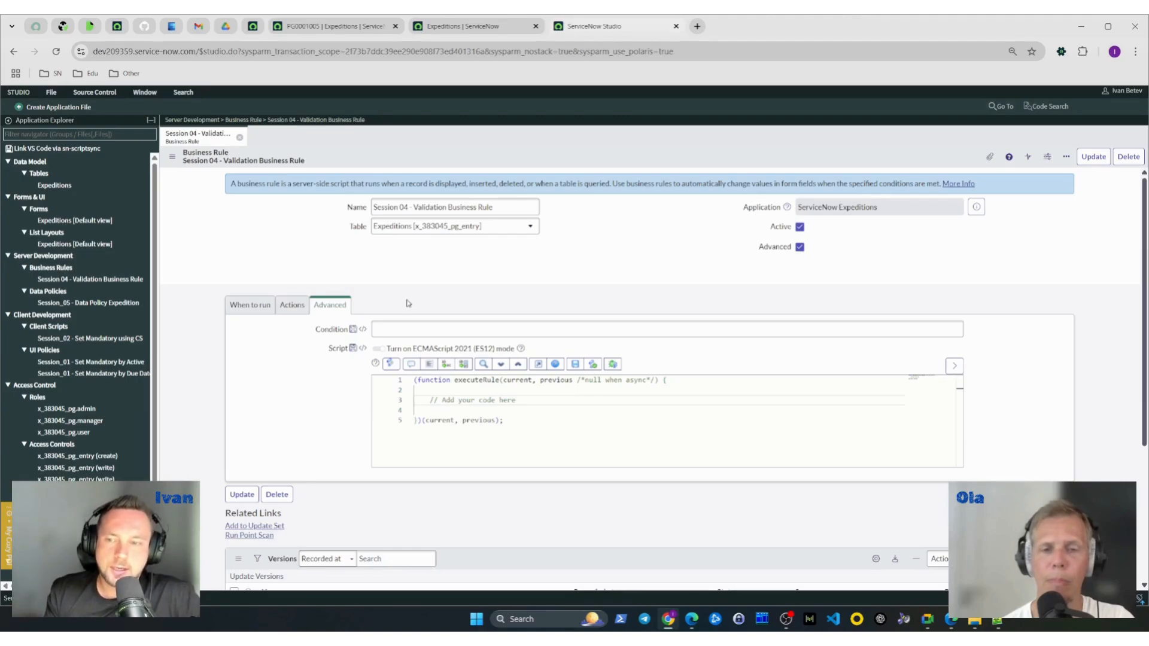
click(584, 329)
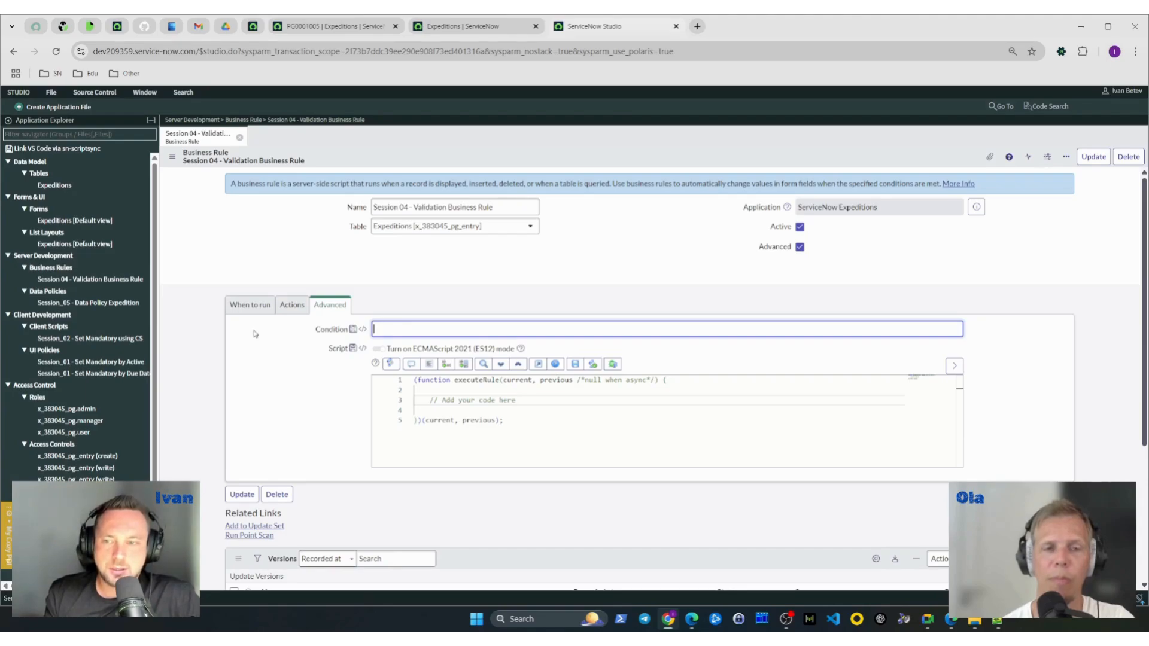
click(251, 306)
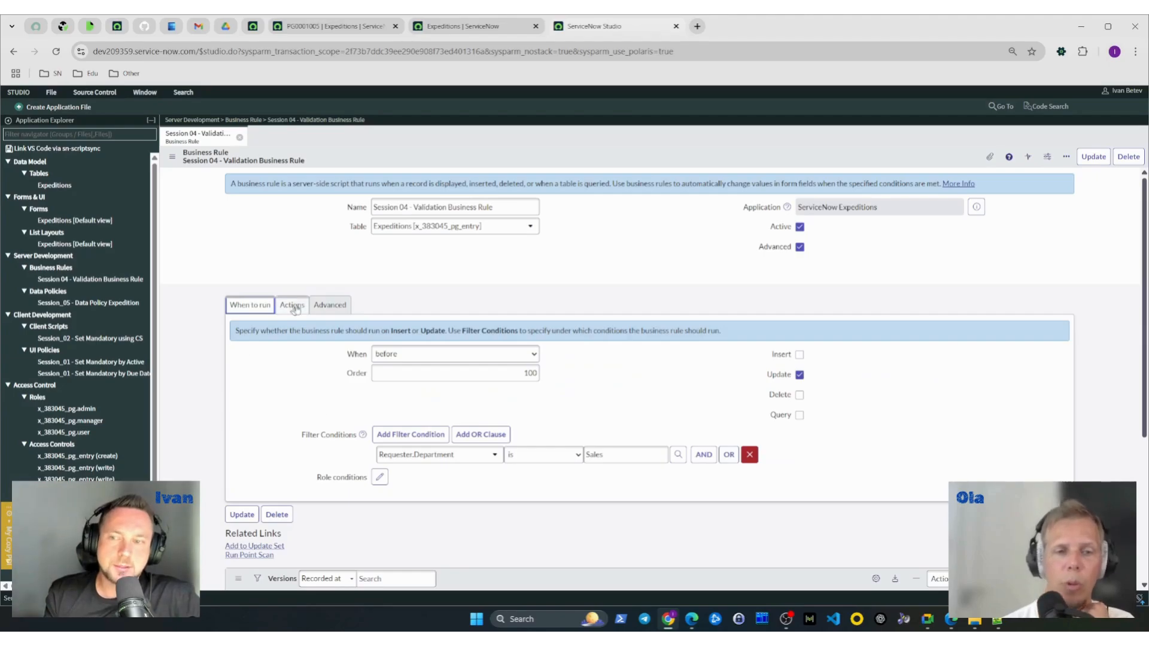
click(327, 306)
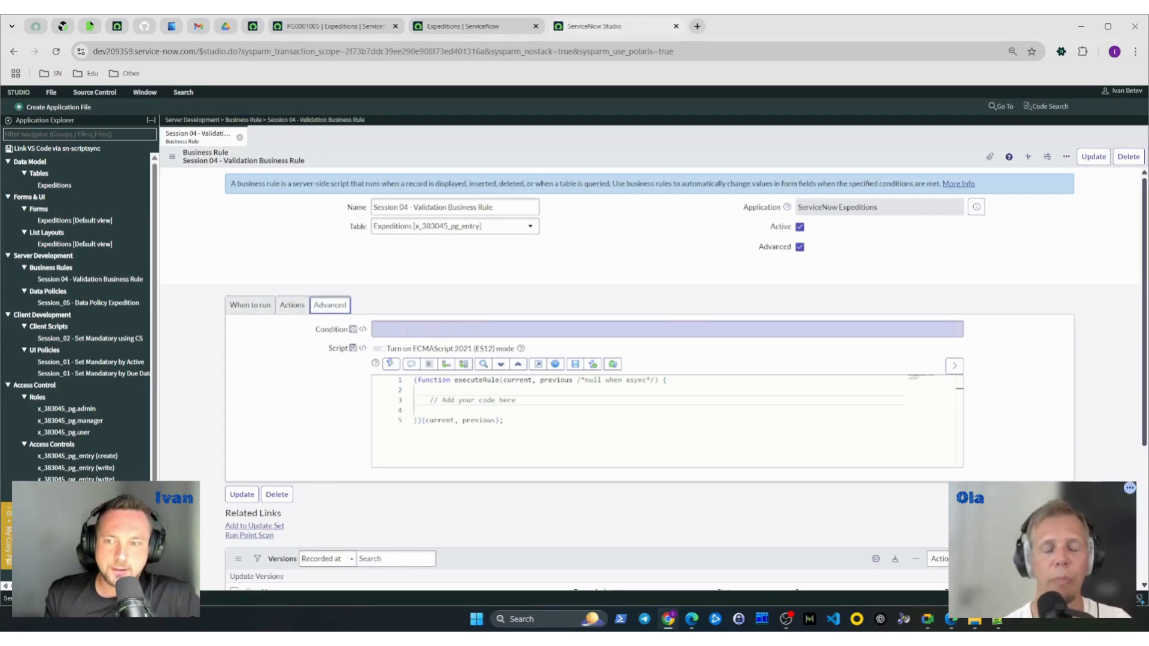
click(386, 333)
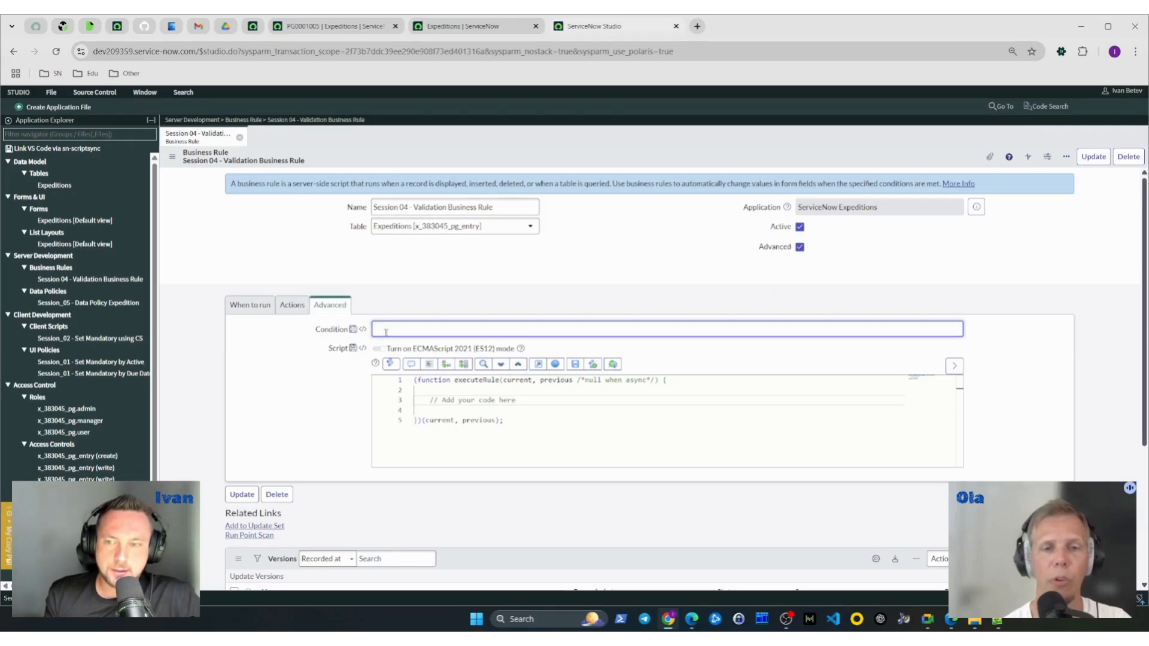
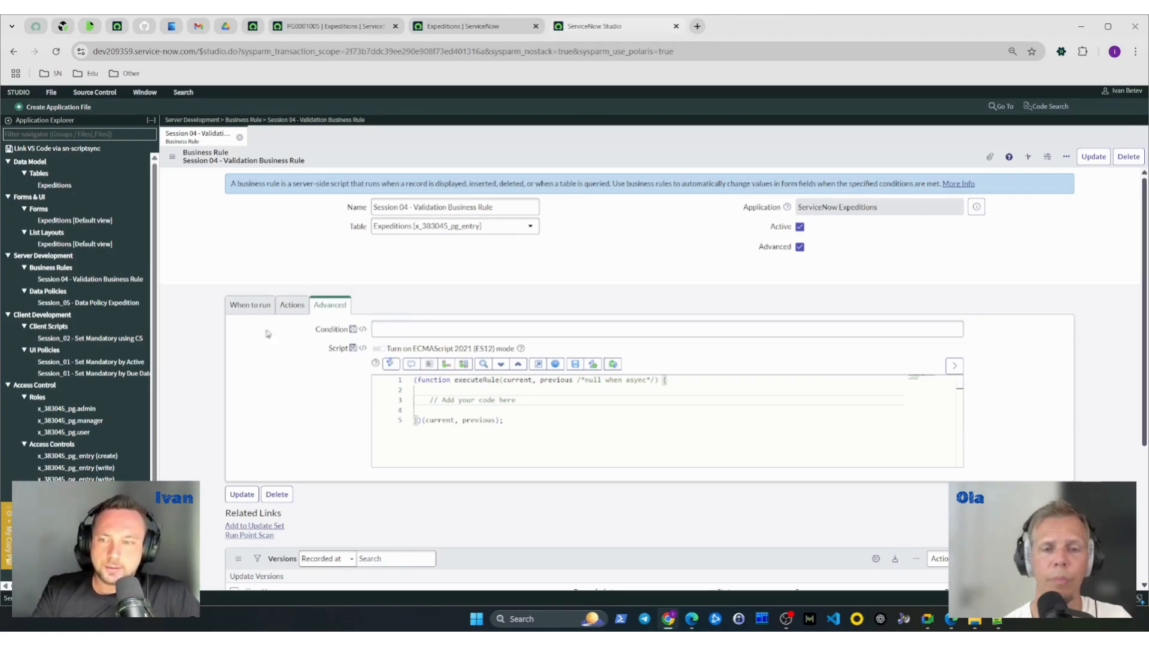
- Check the business rule's run conditions and remove the placeholder comment from its script body
click(252, 306)
click(329, 306)
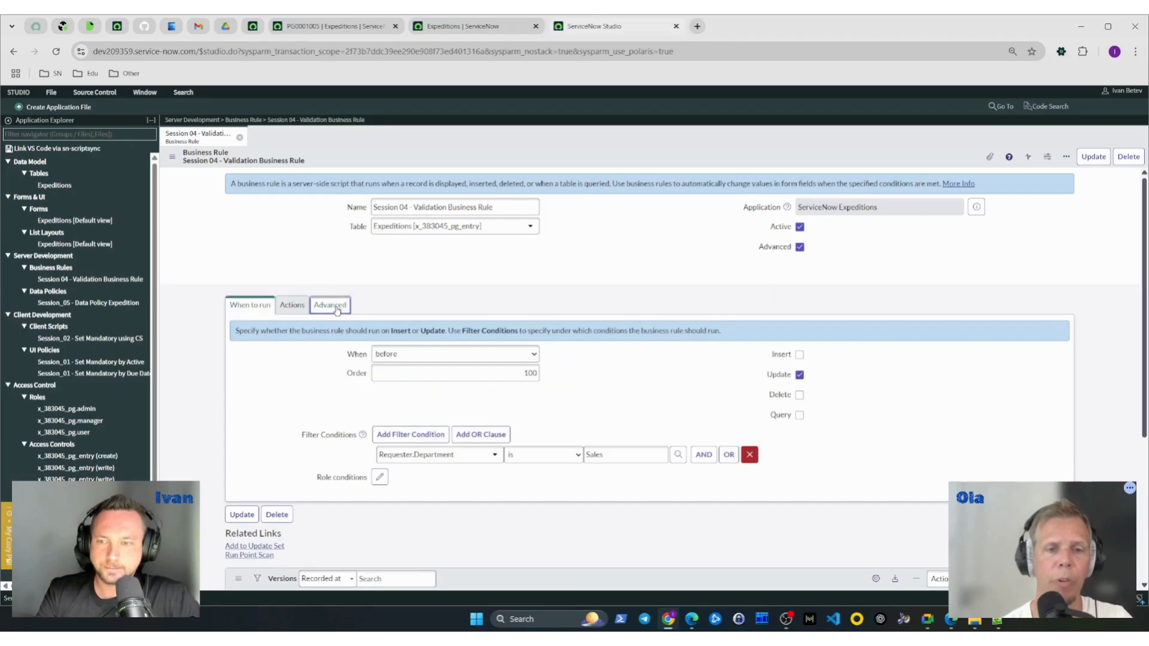
click(526, 400)
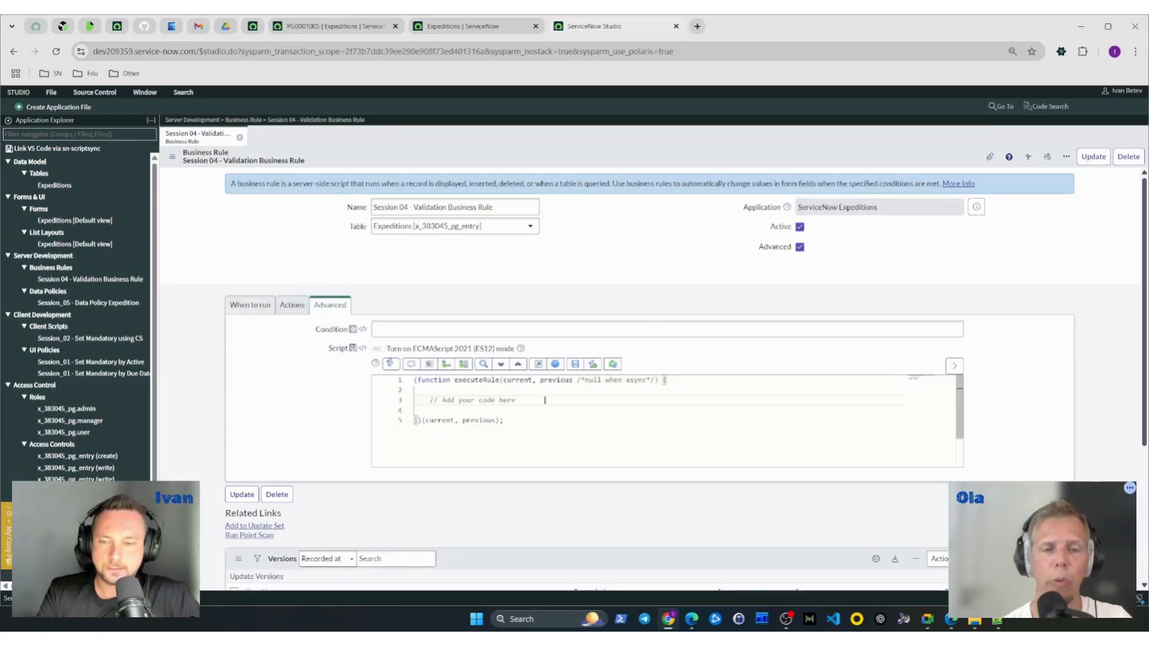
key(shift+Home)
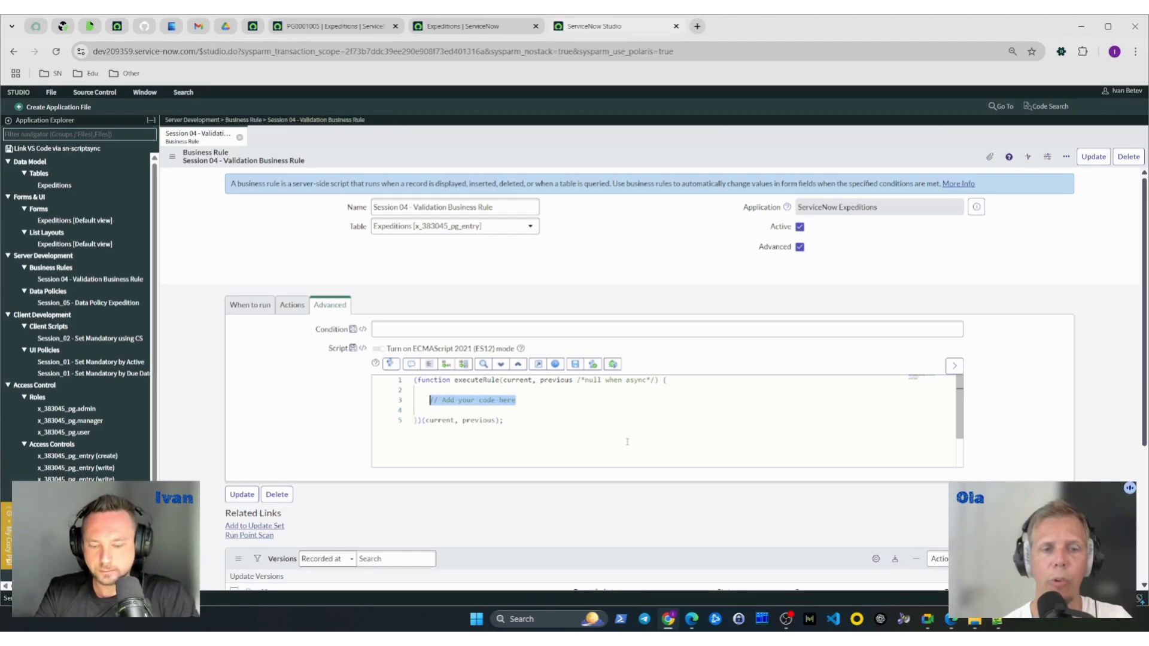
text(/)
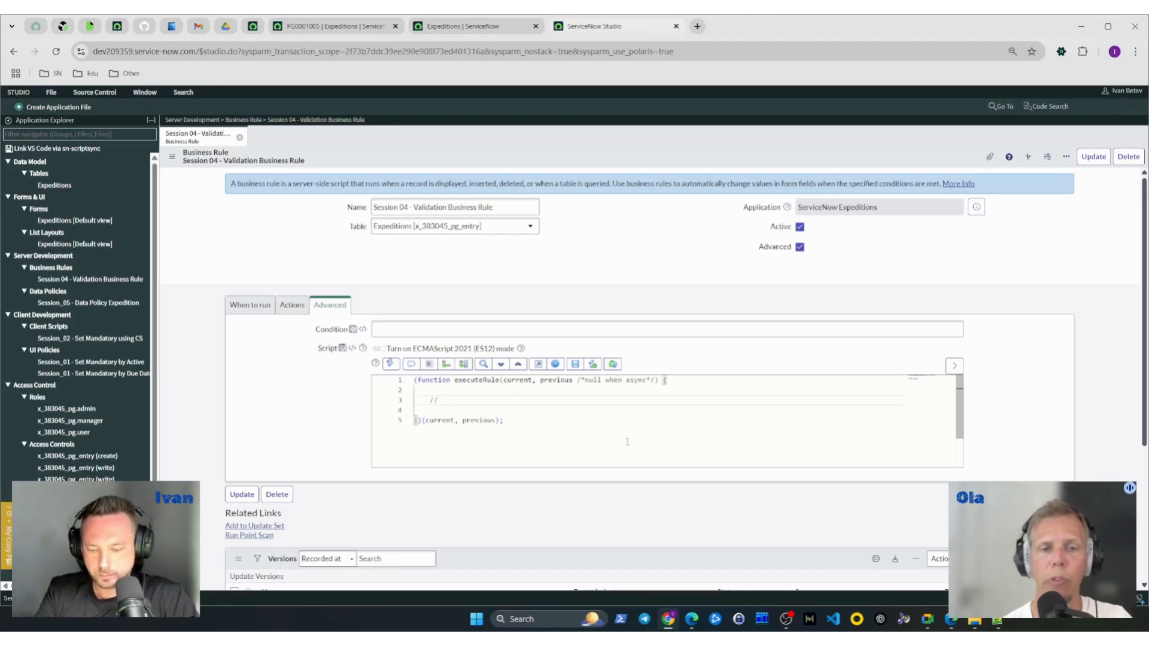
text(/)
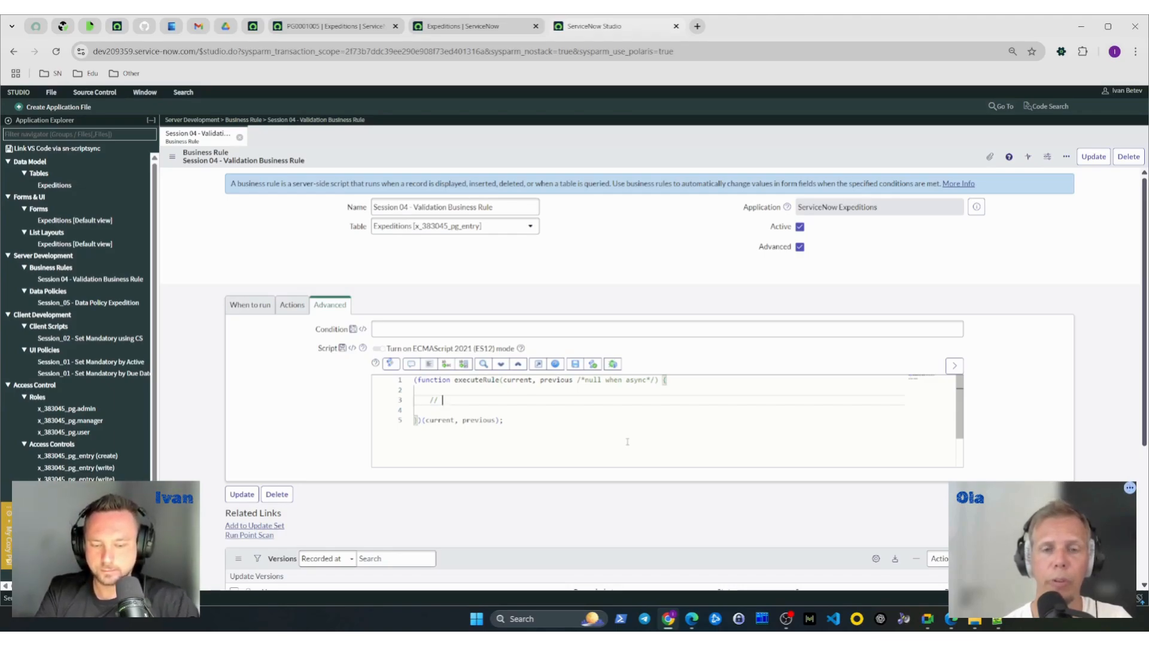
key(BackSpace)
key(BackSpace)
key(BackSpace)
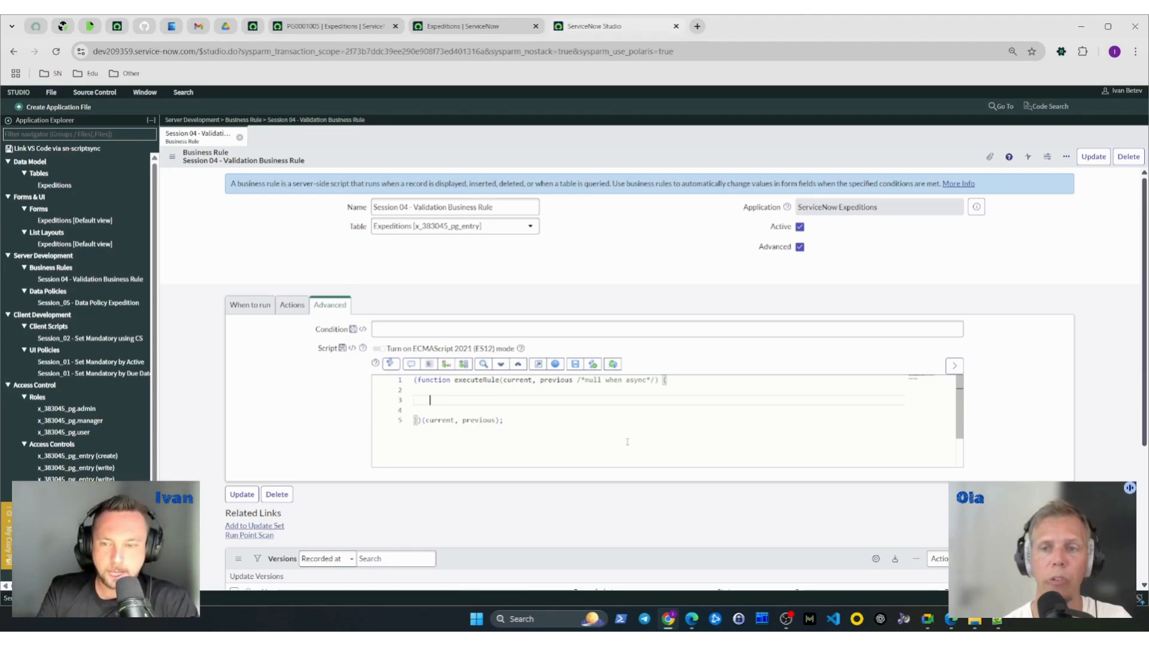
- Add a gs.addErrorMessage call to the script with the text "IMPORTANT: User cannot be from the Sales dept. "
text(gs)
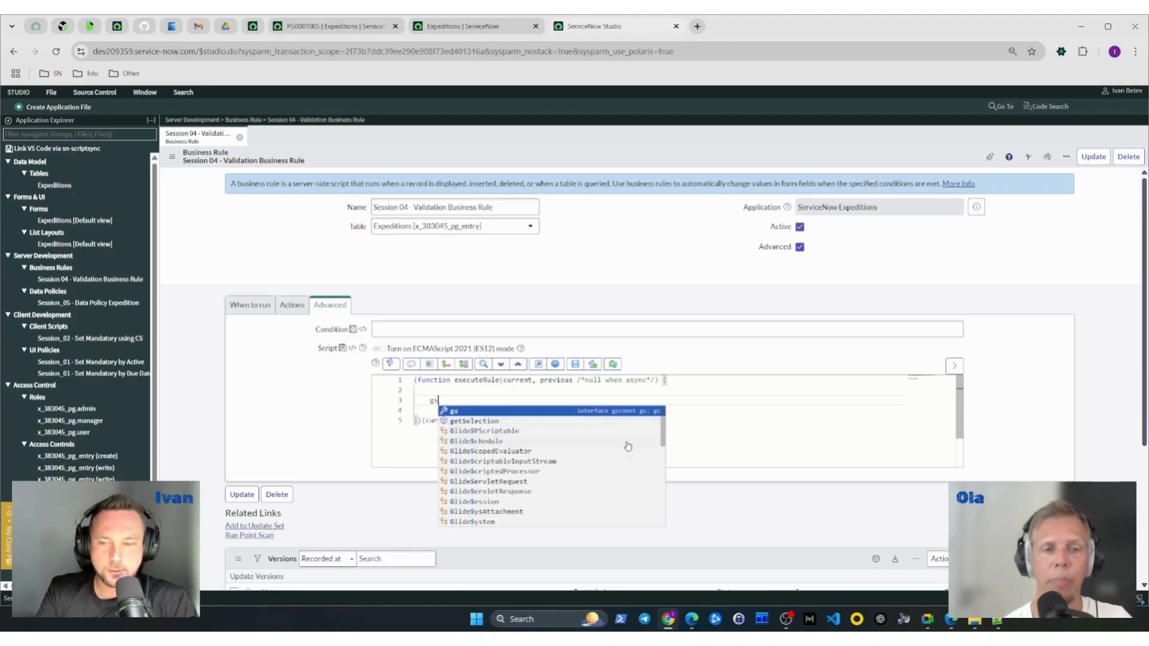
text(.add)
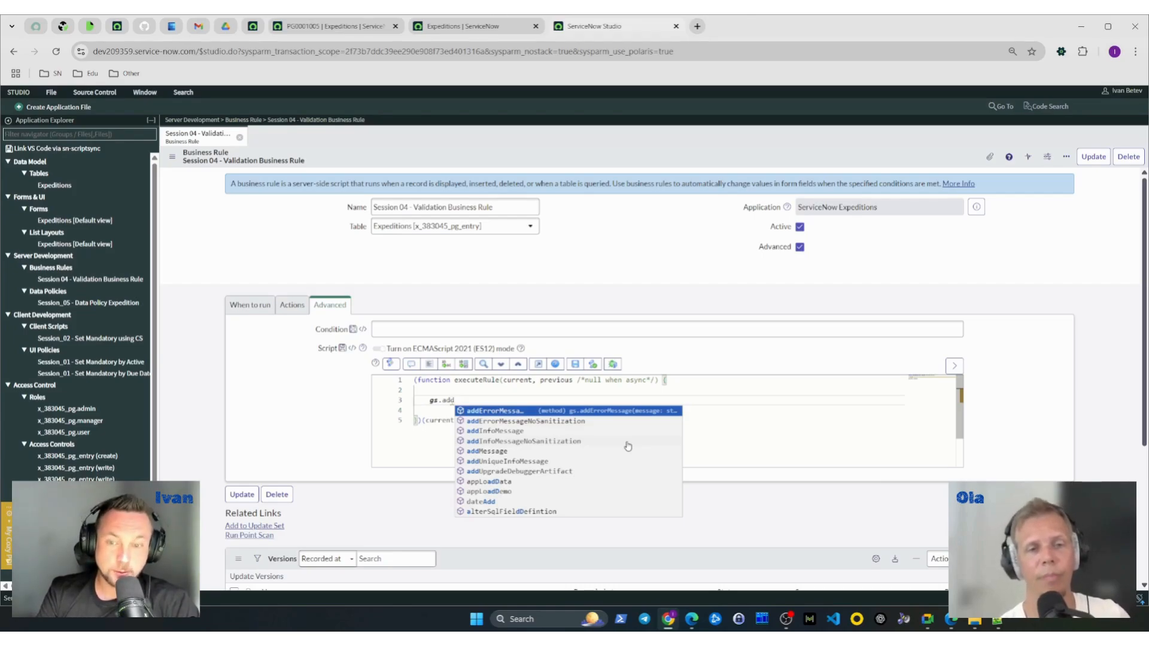
key(Return)
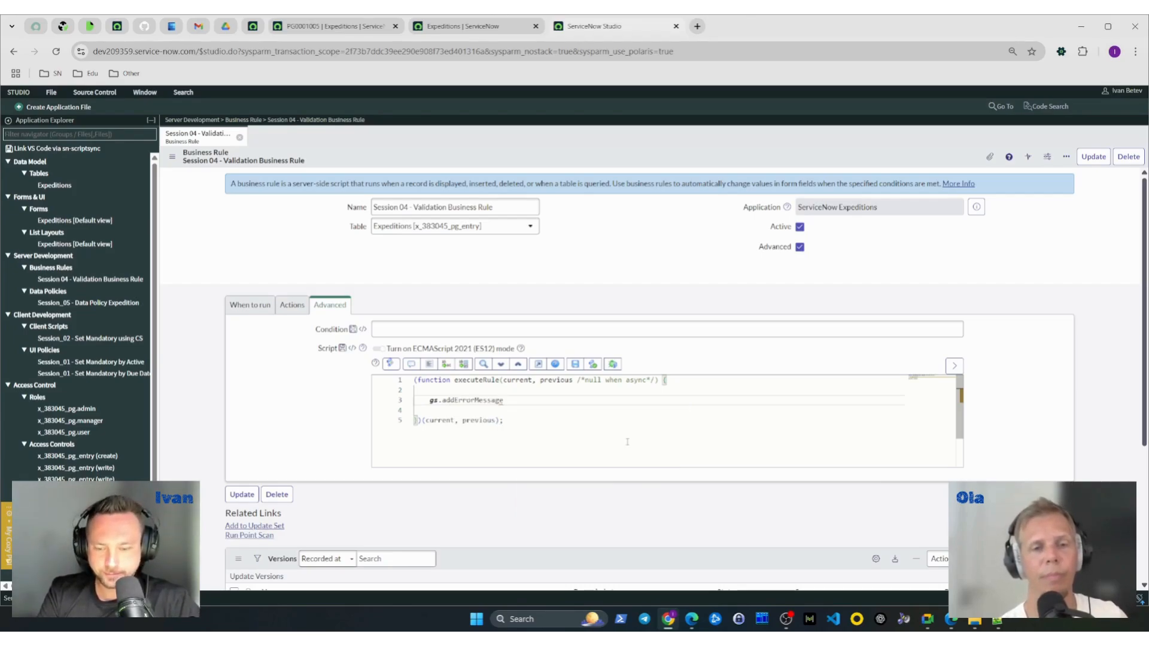
text((')
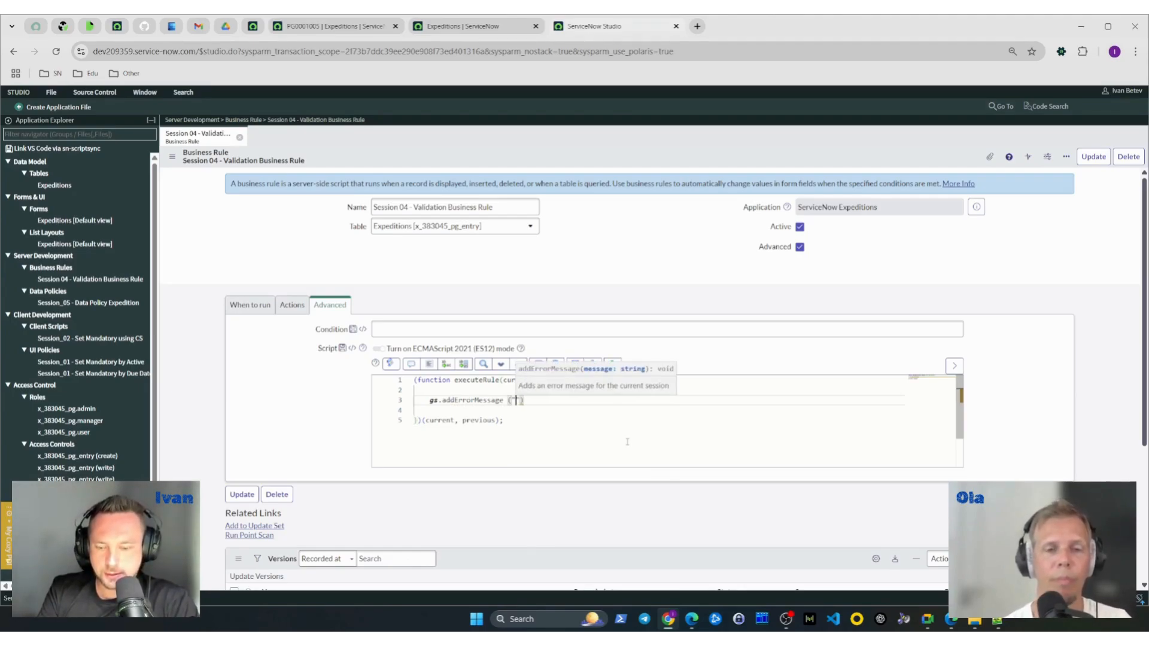
text(Th)
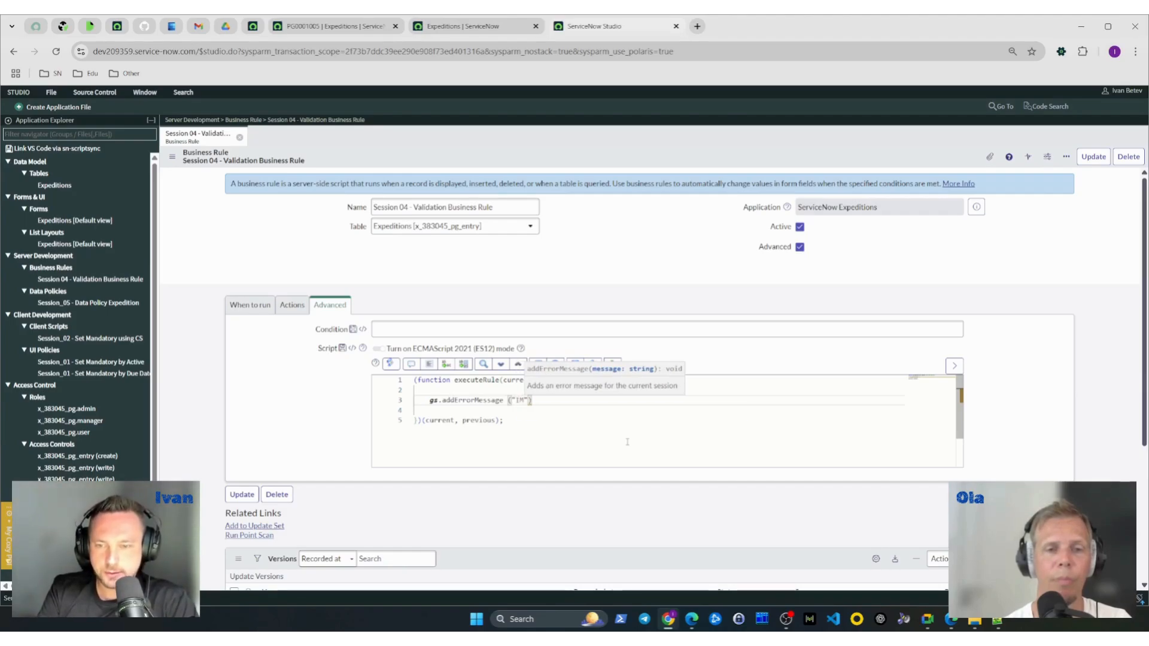
text(PORTANT)
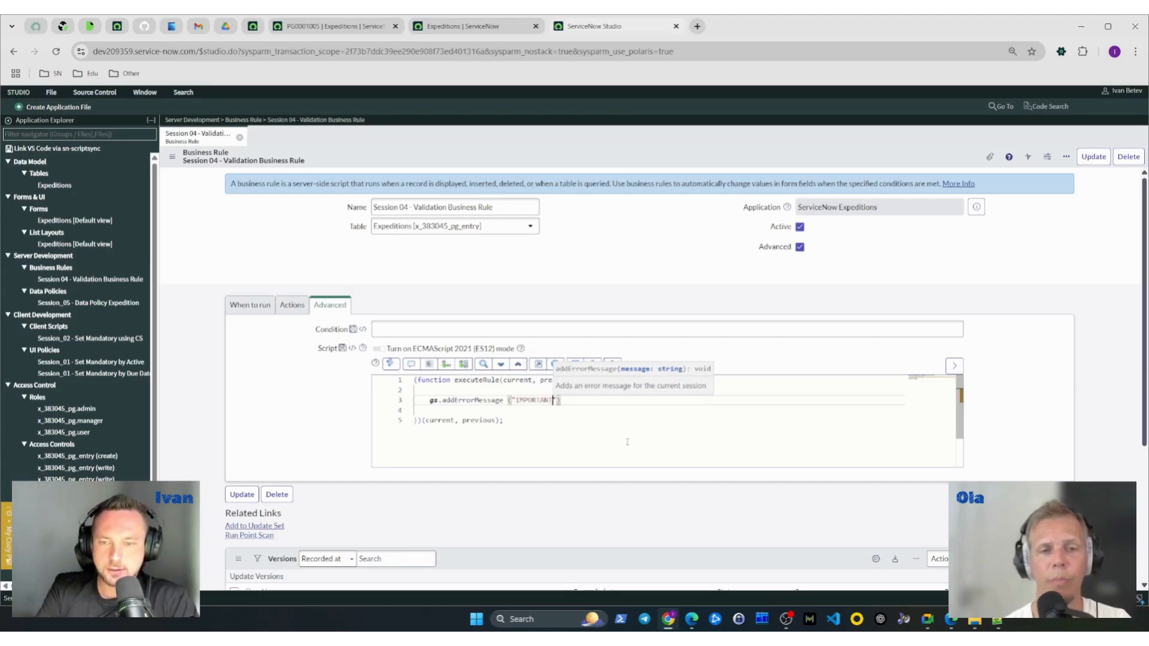
text(: User cannot be )
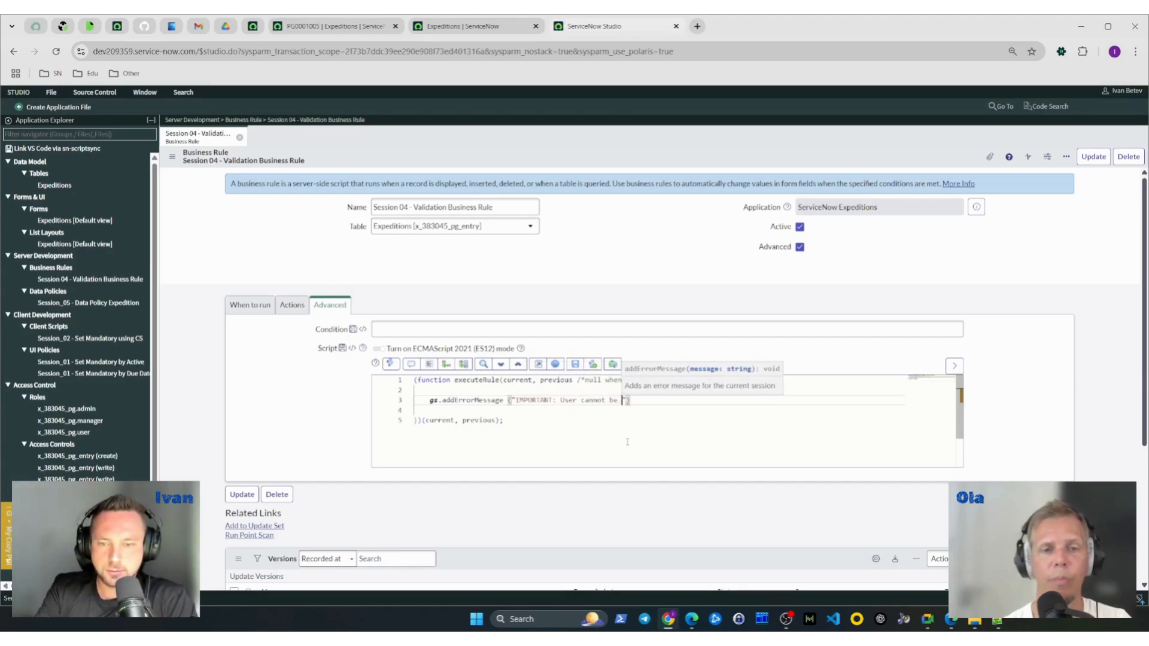
text(in)
key(BackSpace)
key(BackSpace)
key(BackSpace)
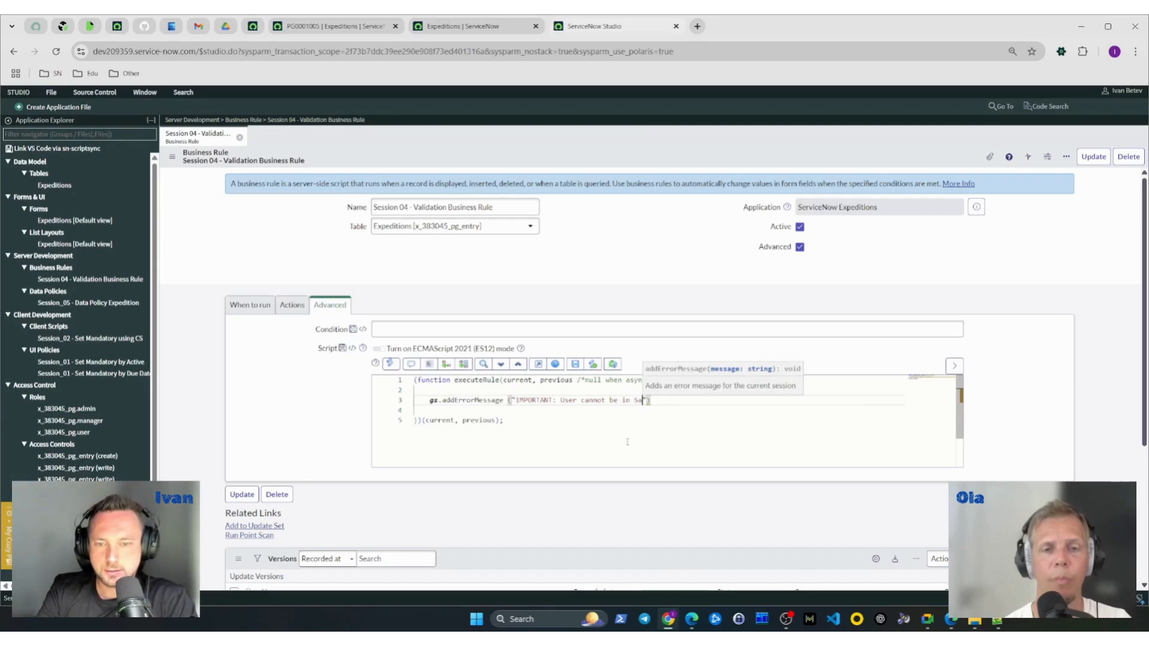
text(from the Sales dept. ")
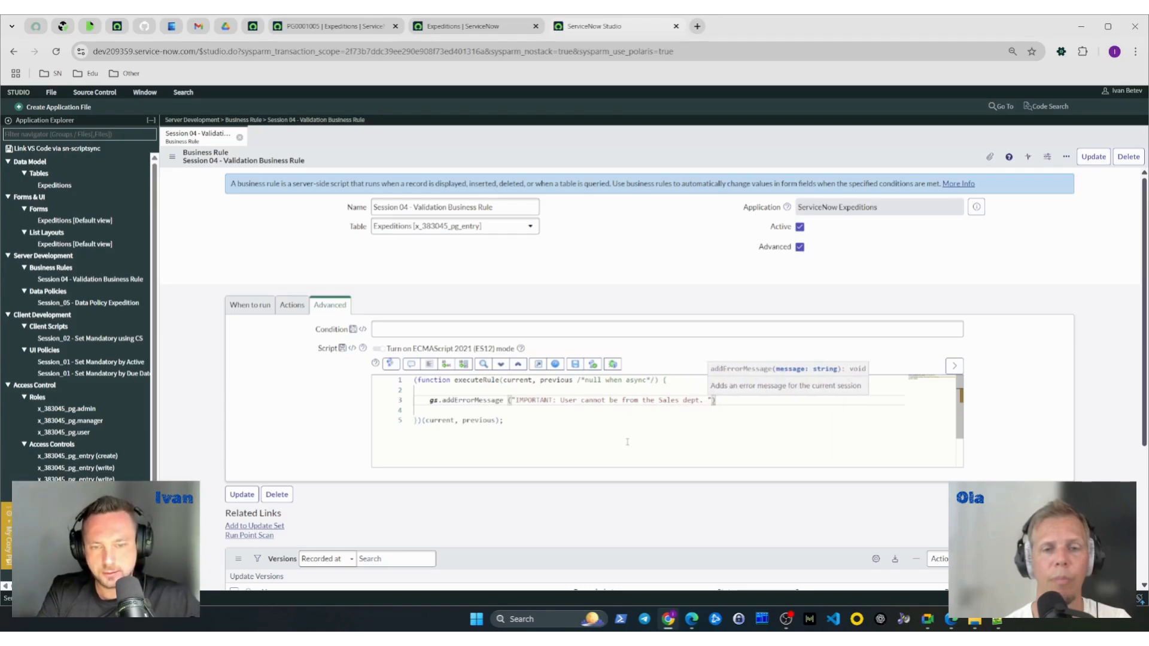
text();)
key(Return)
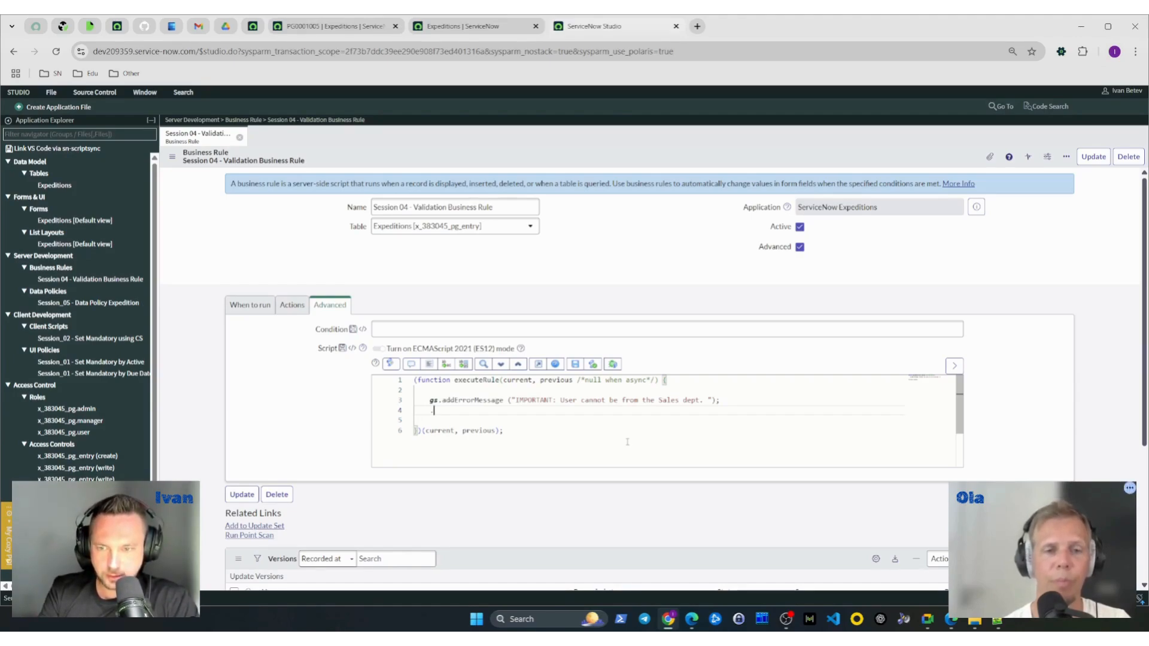
text(action.)
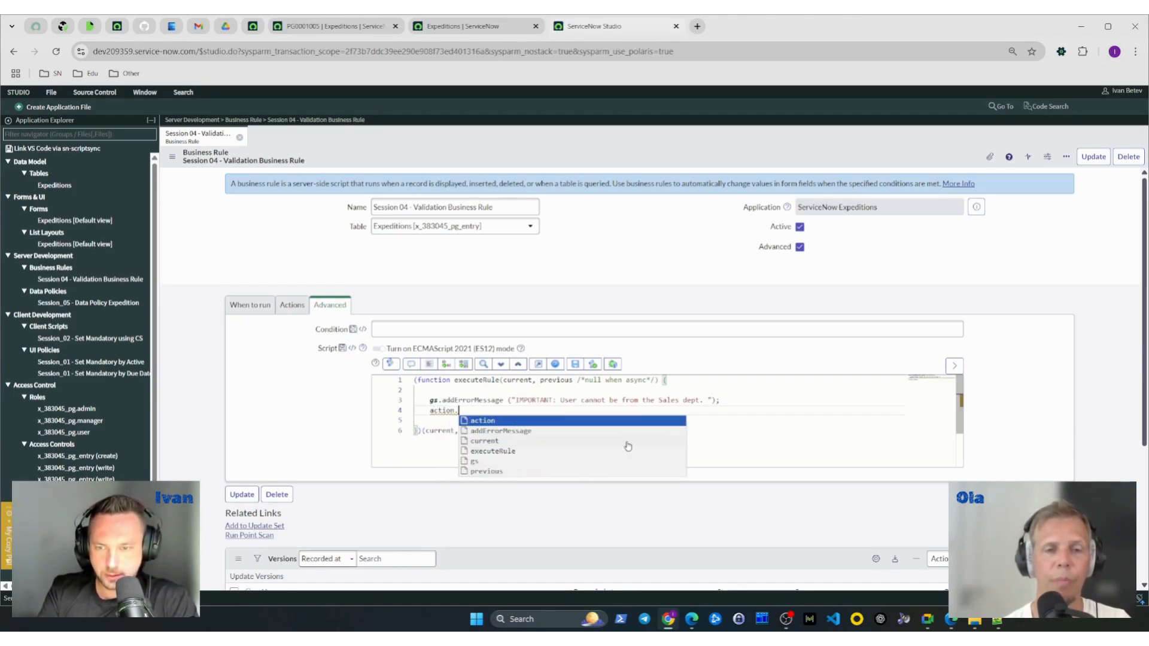
text(n)
key(ctrl+BackSpace)
key(ctrl+BackSpace)
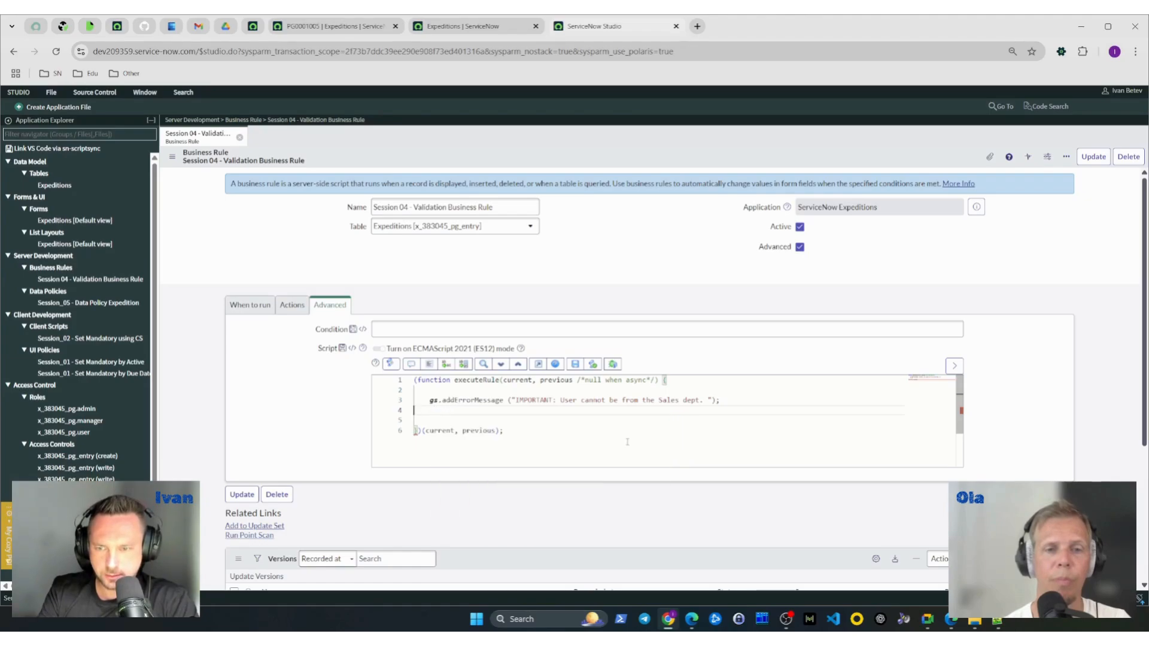
key(Tab)
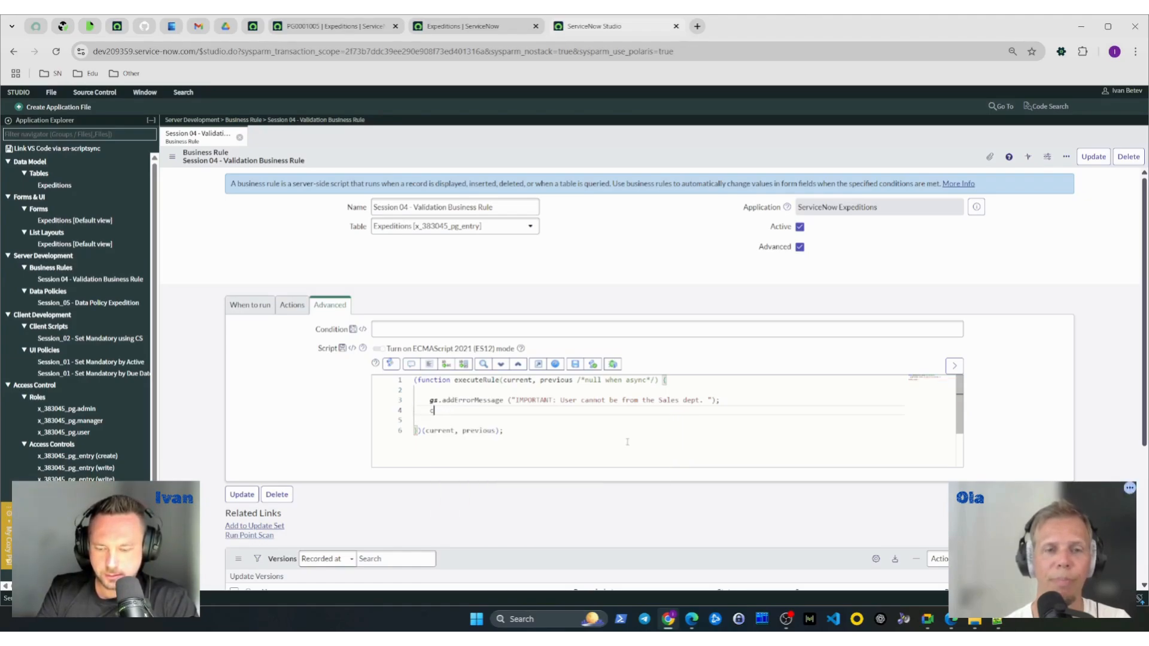
- Add the line current.setAbortAction(true); below the error message call in the script
text(current.abors)
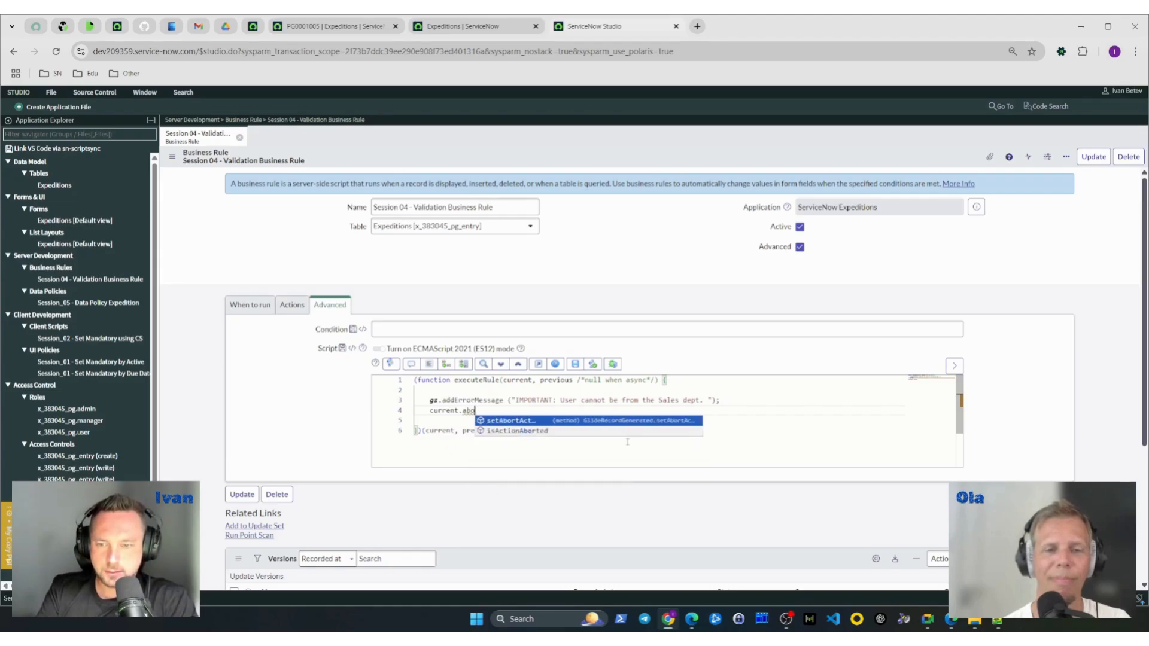
key(BackSpace)
key(BackSpace)
key(BackSpace)
key(BackSpace)
key(BackSpace)
text(setAbortAction()
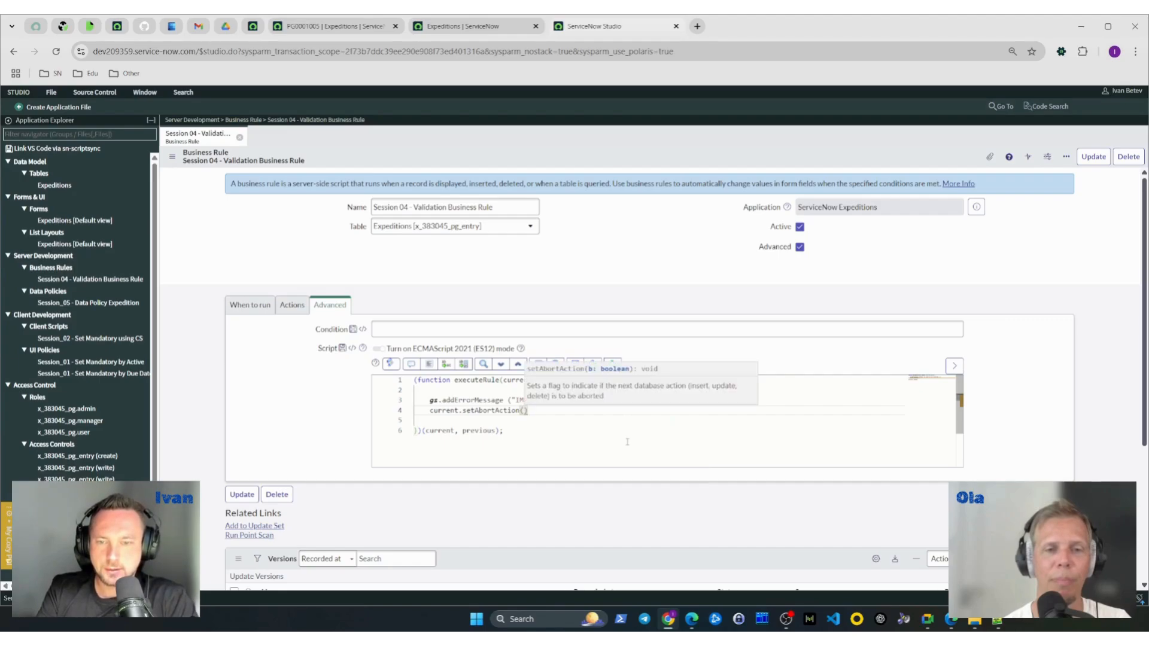
text(true))
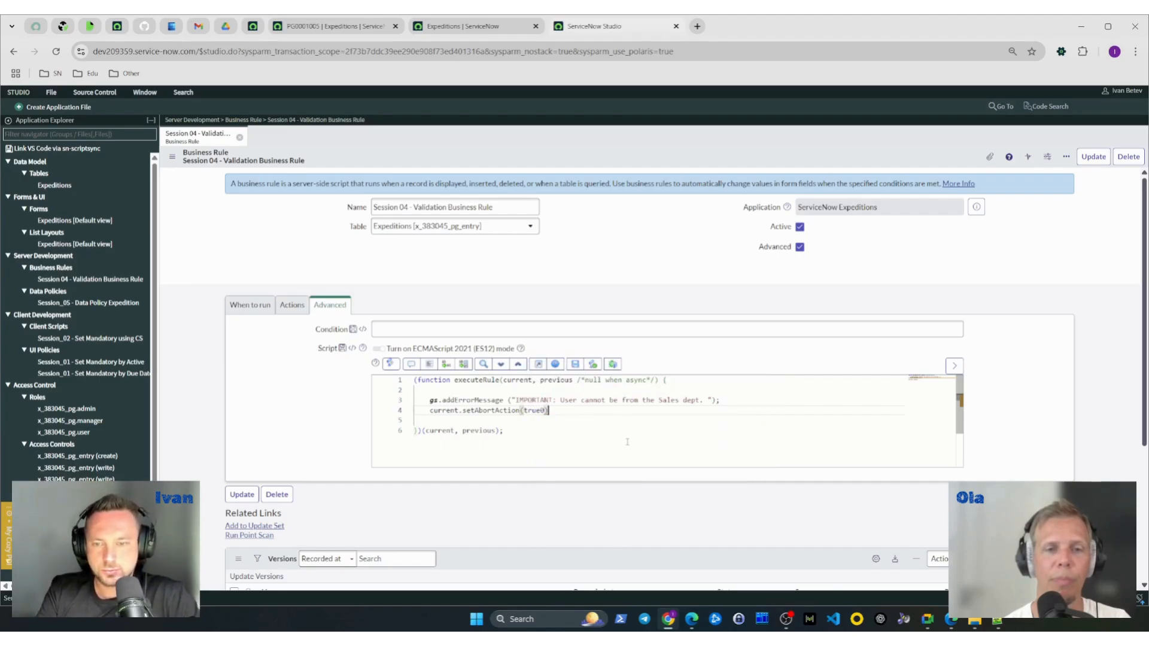
text(l)
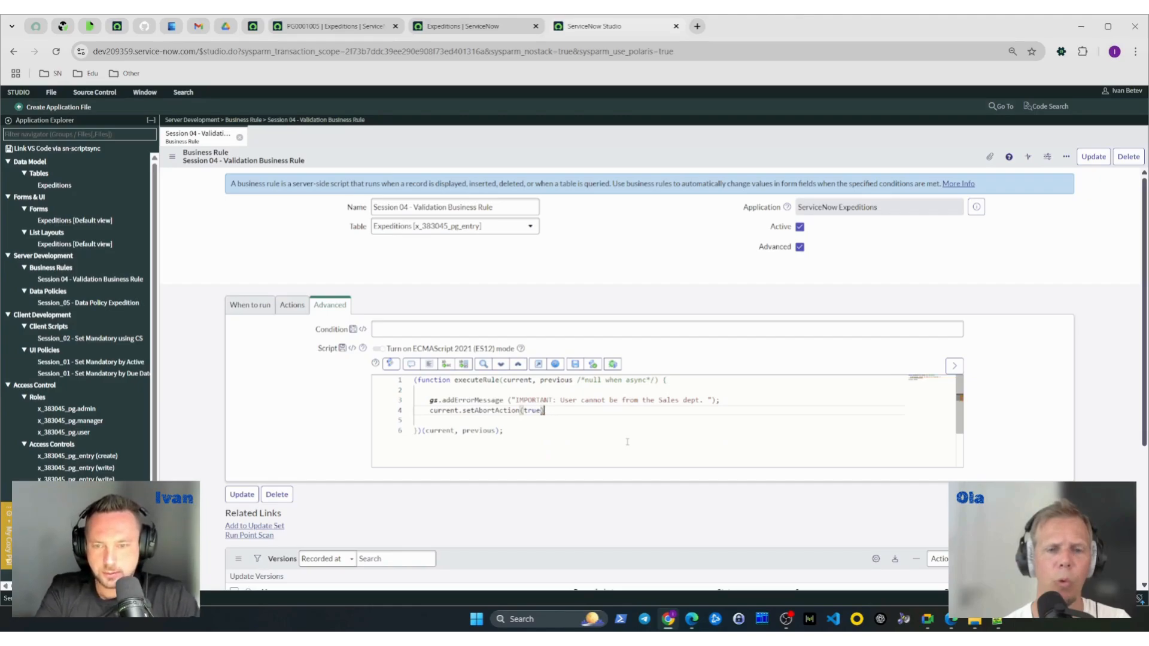
key(BackSpace)
text(;)
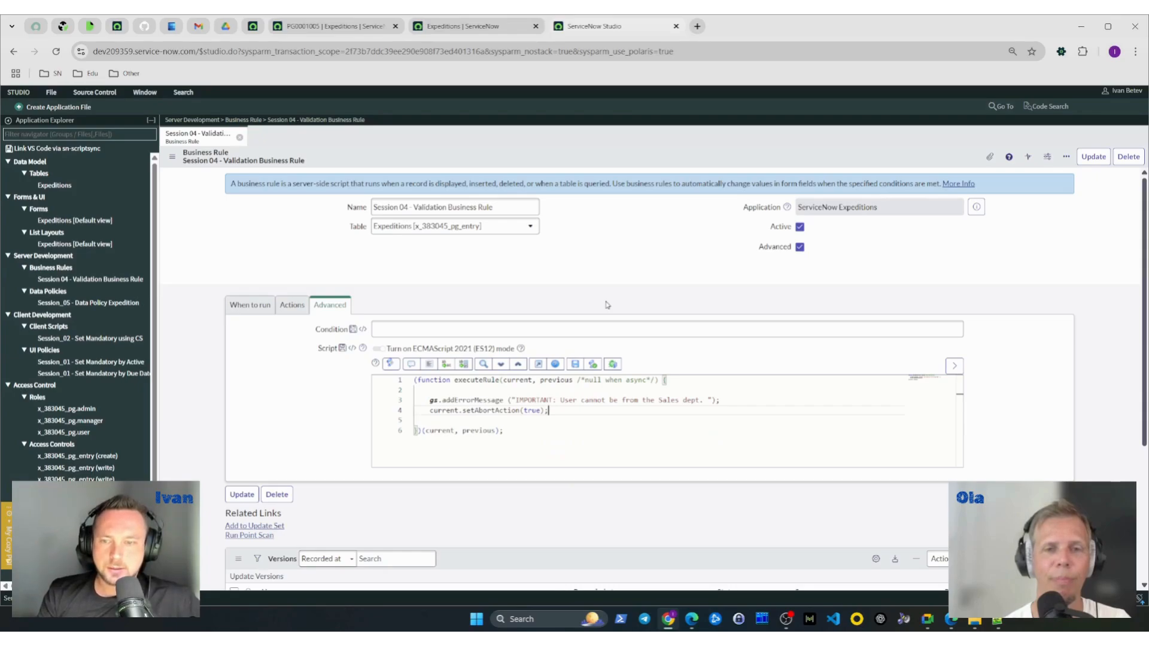
- Review the script's error message and abort lines, and save the business rule
double_click(434, 400)
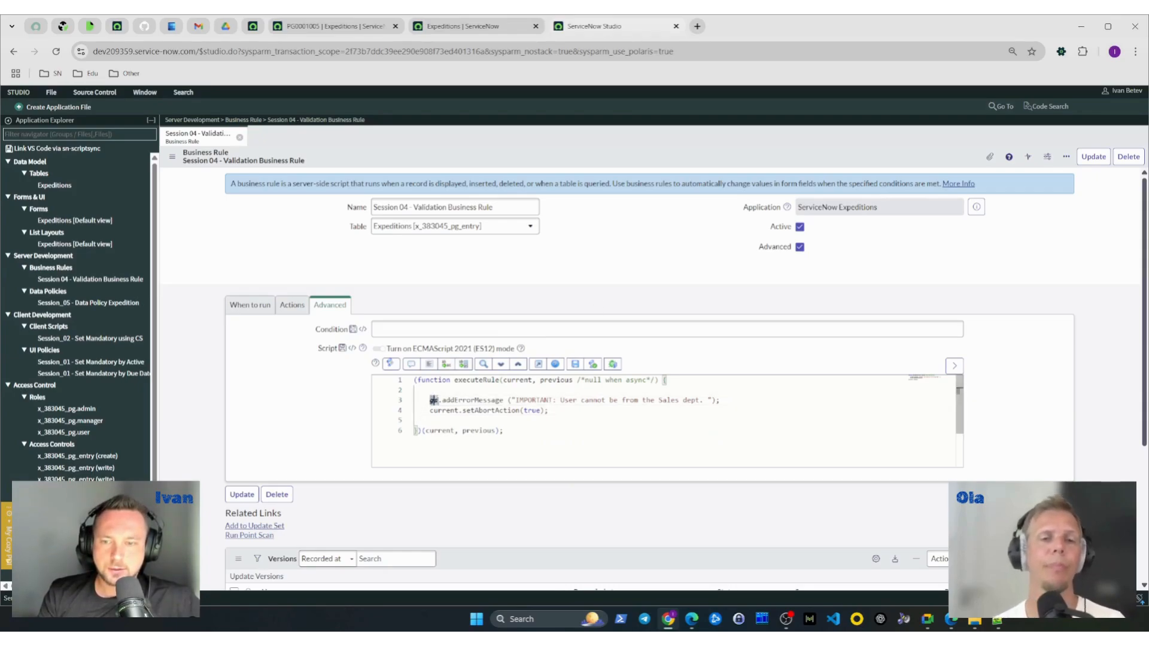
drag(434, 400, 720, 401)
click(580, 420)
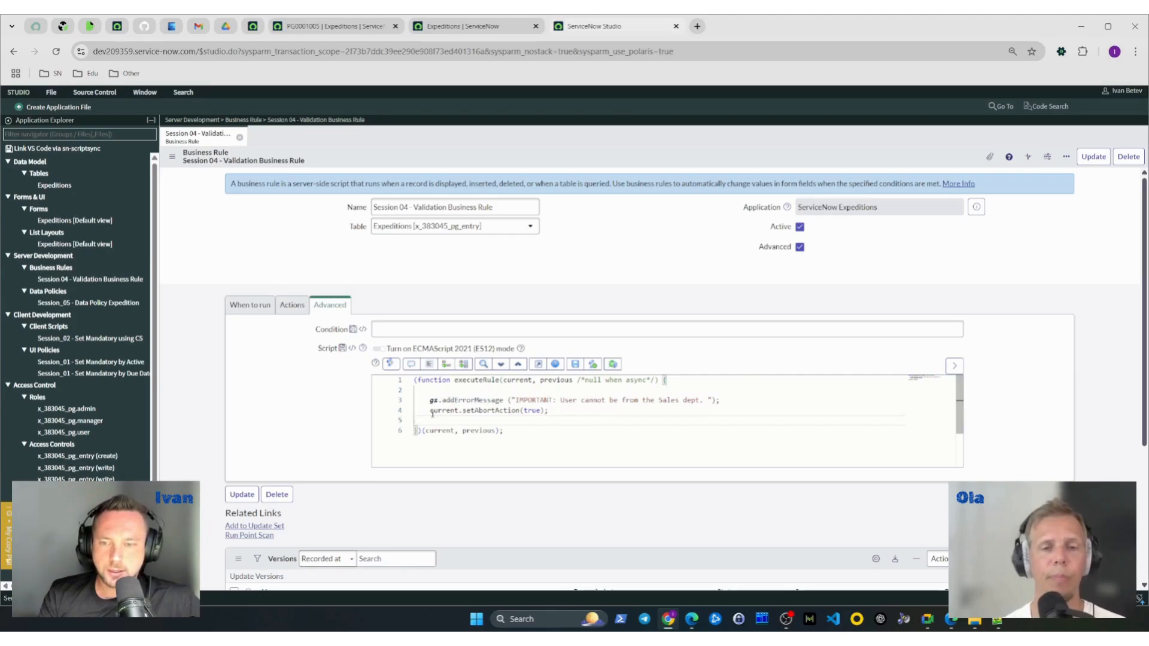
drag(430, 410, 548, 410)
right_click(593, 161)
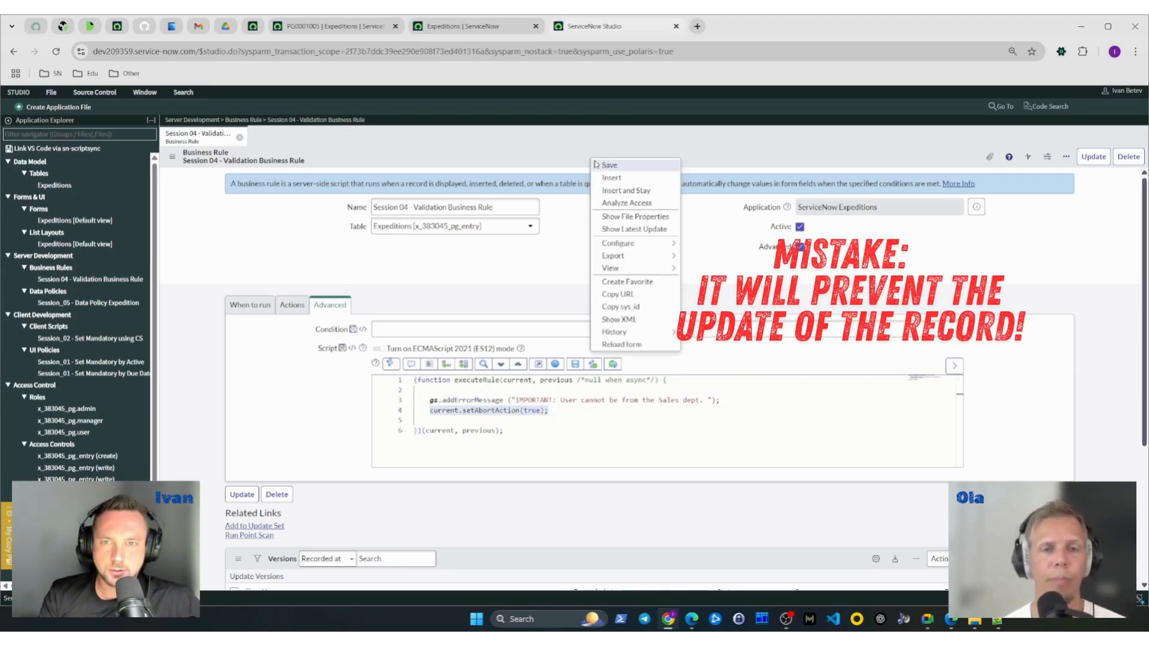
click(609, 166)
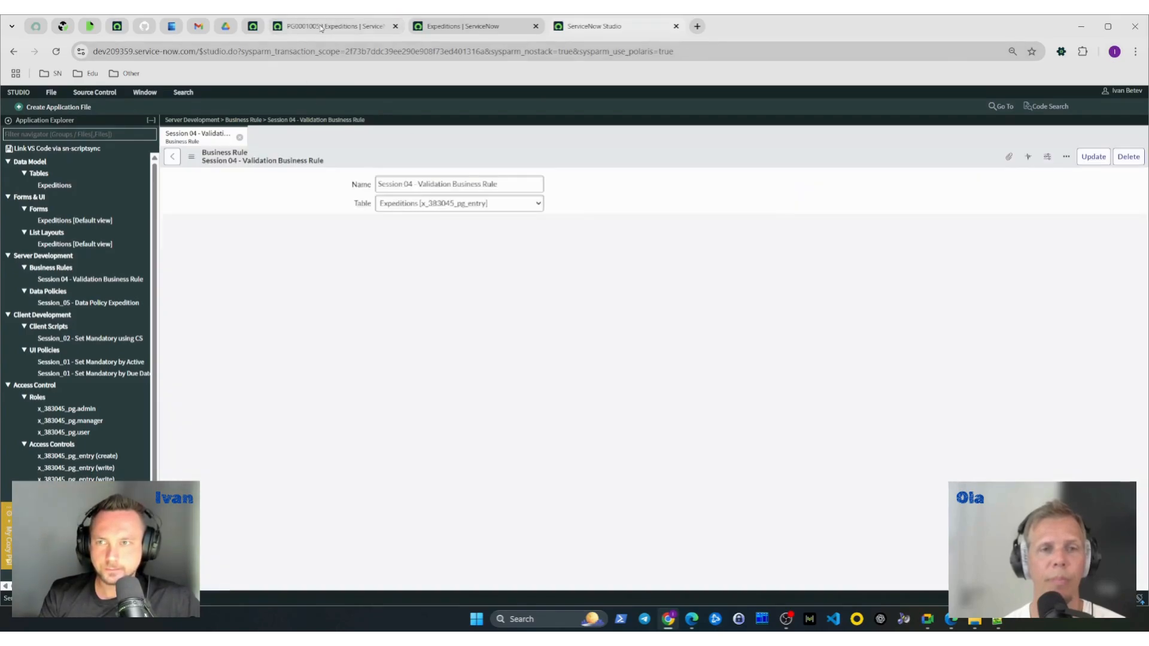
- Reload the "Session_04 - Test value" Expeditions record, set its Requester to the Sales department user, try to save it and check the error message
click(323, 25)
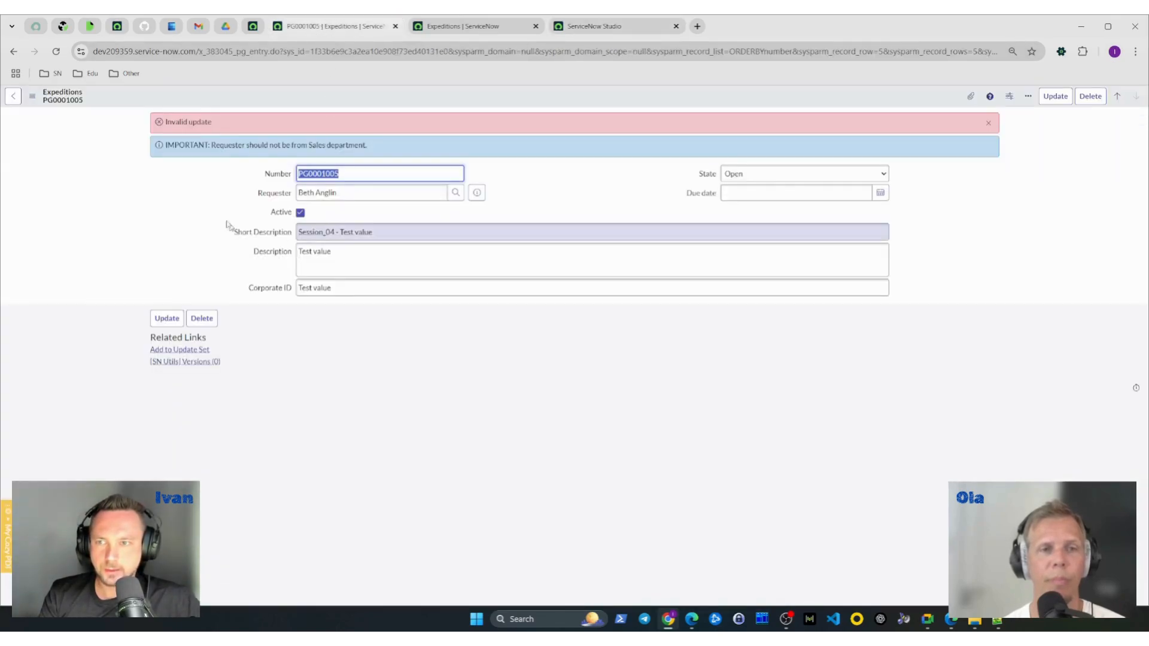
triple_click(370, 292)
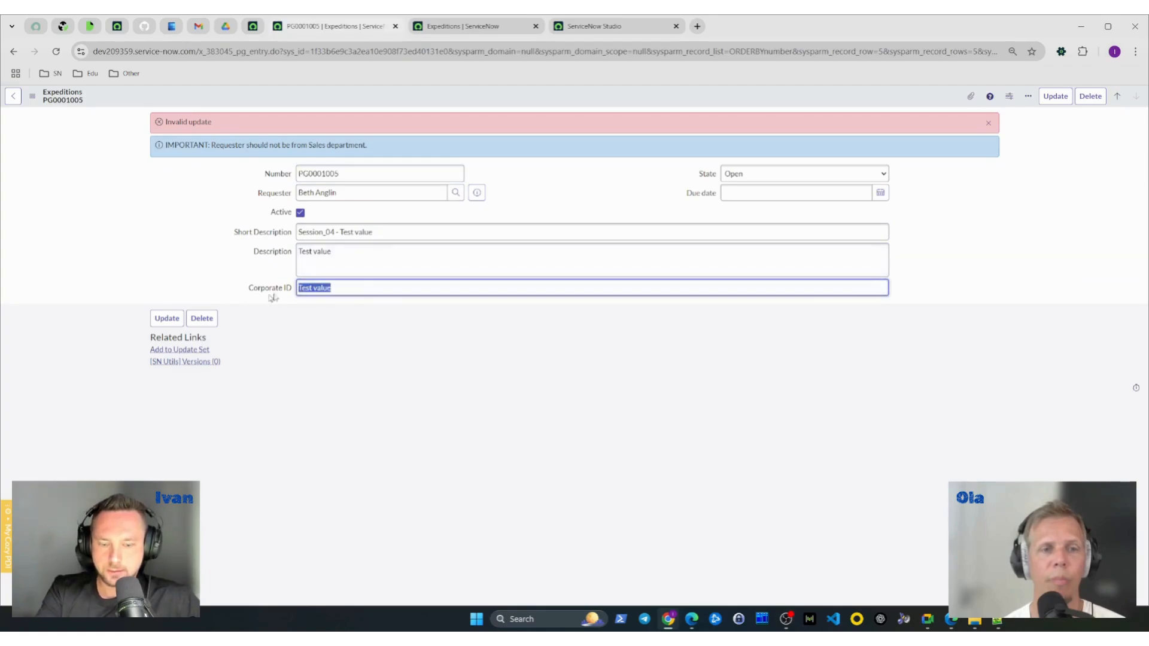
key(BackSpace)
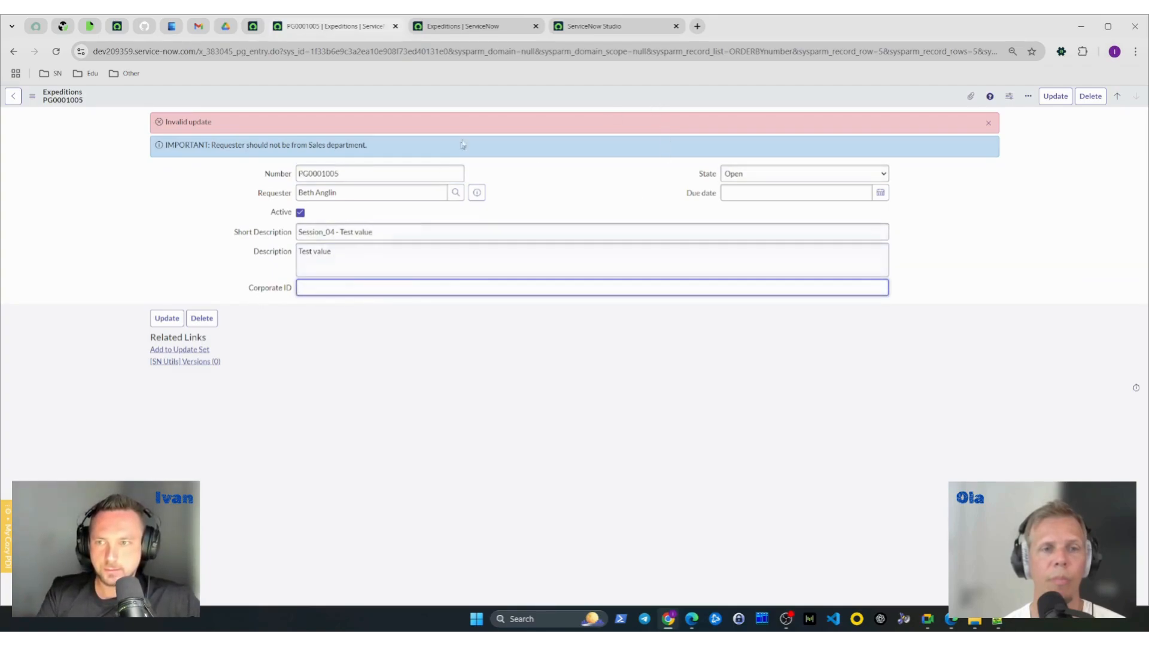
click(59, 57)
triple_click(363, 142)
key(BackSpace)
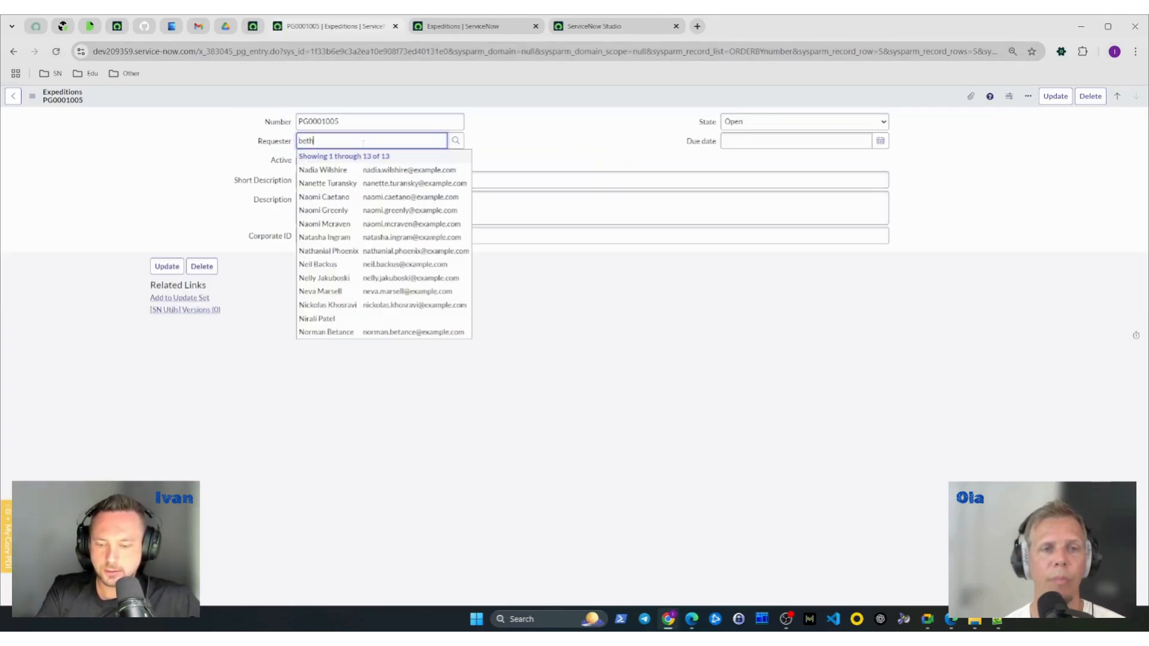
click(365, 170)
right_click(482, 102)
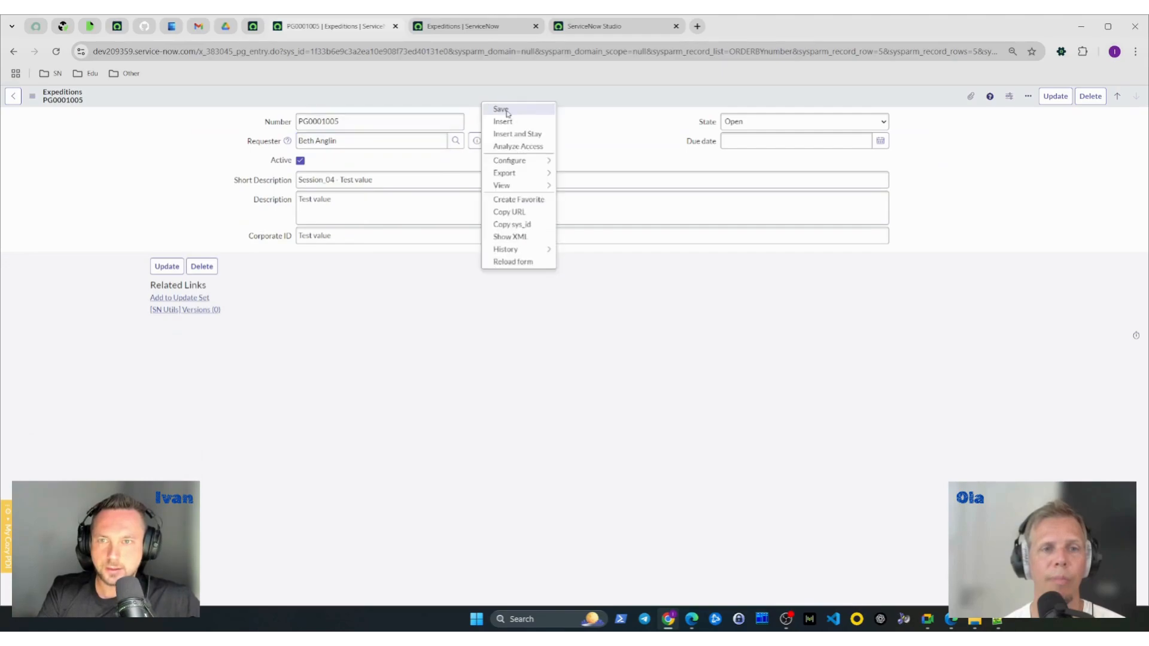
click(507, 110)
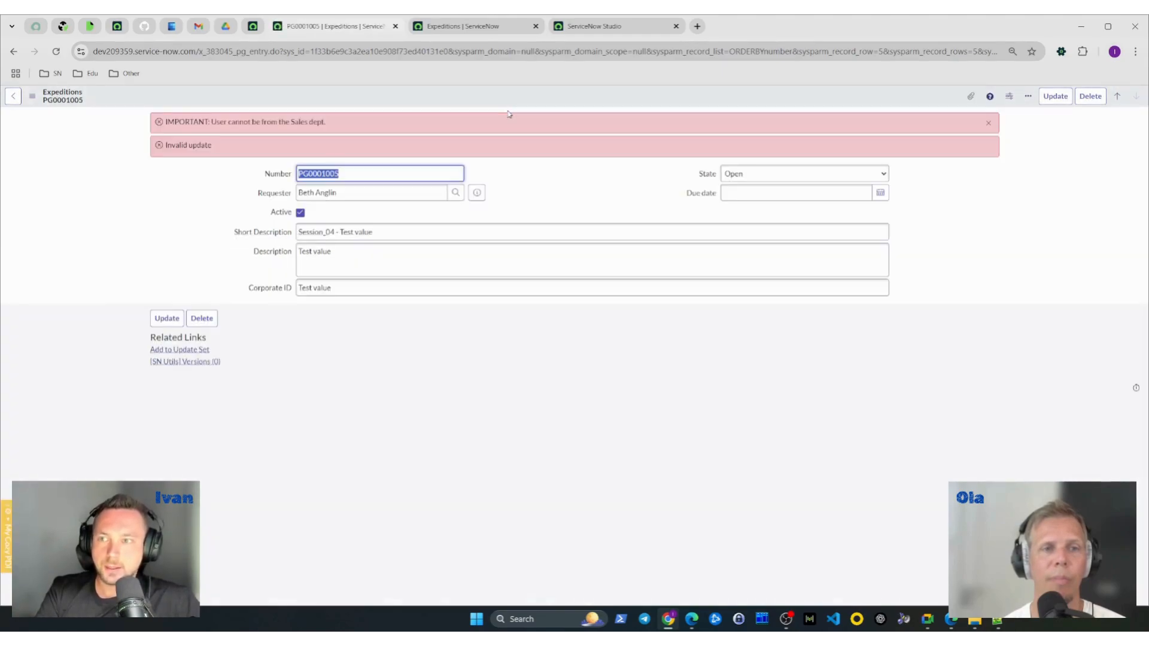
drag(165, 122, 367, 122)
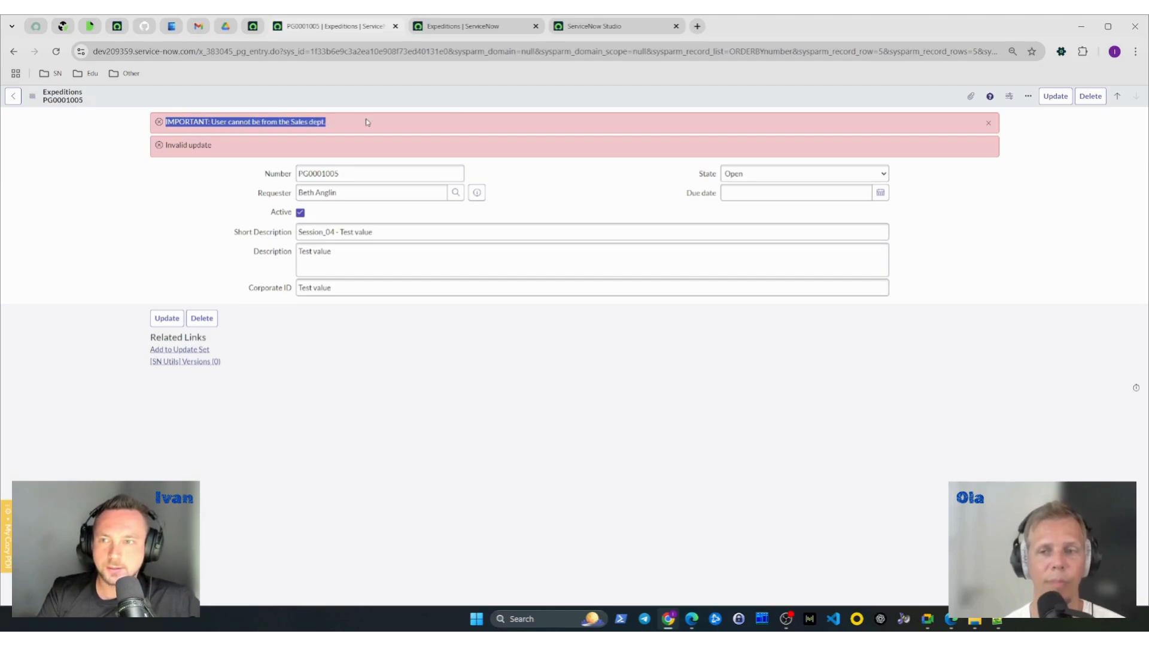
- Examine the error messages on the Expeditions record, and reload it to check whether the Requester was saved
click(230, 147)
drag(230, 147, 159, 151)
drag(151, 208, 214, 217)
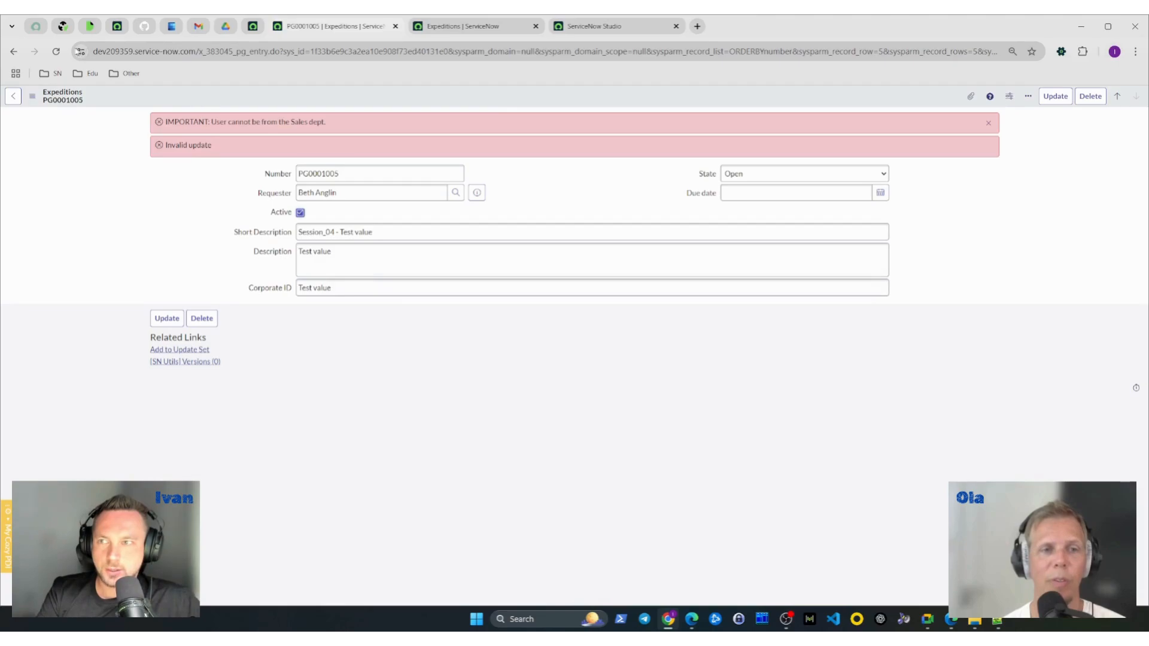
click(56, 51)
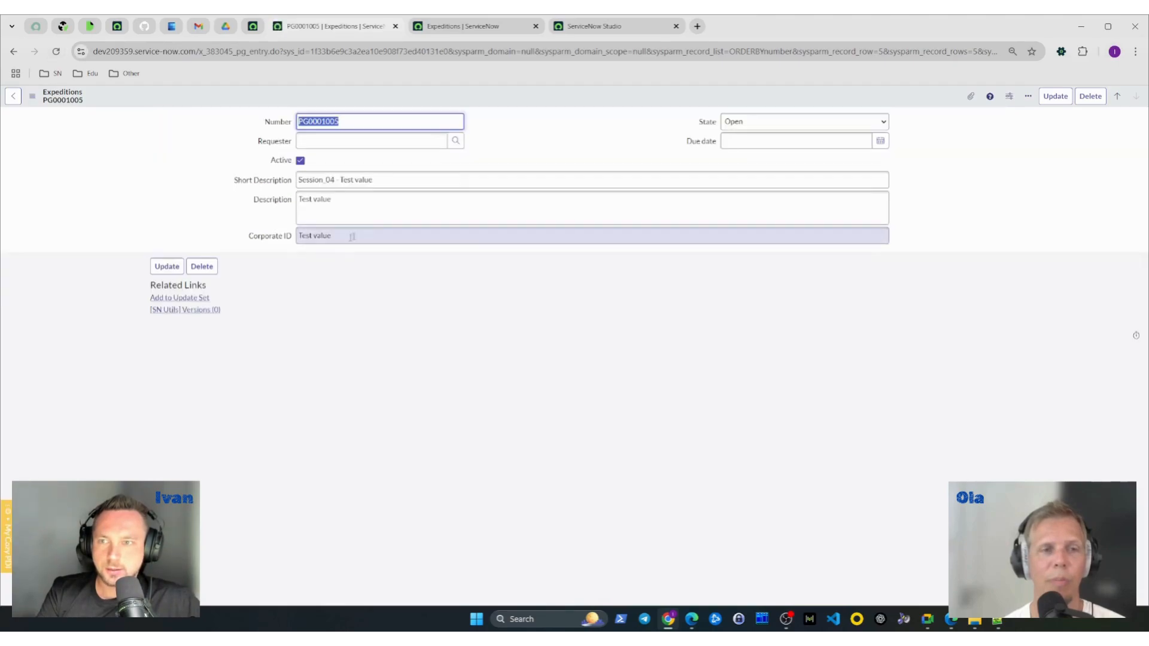
click(362, 142)
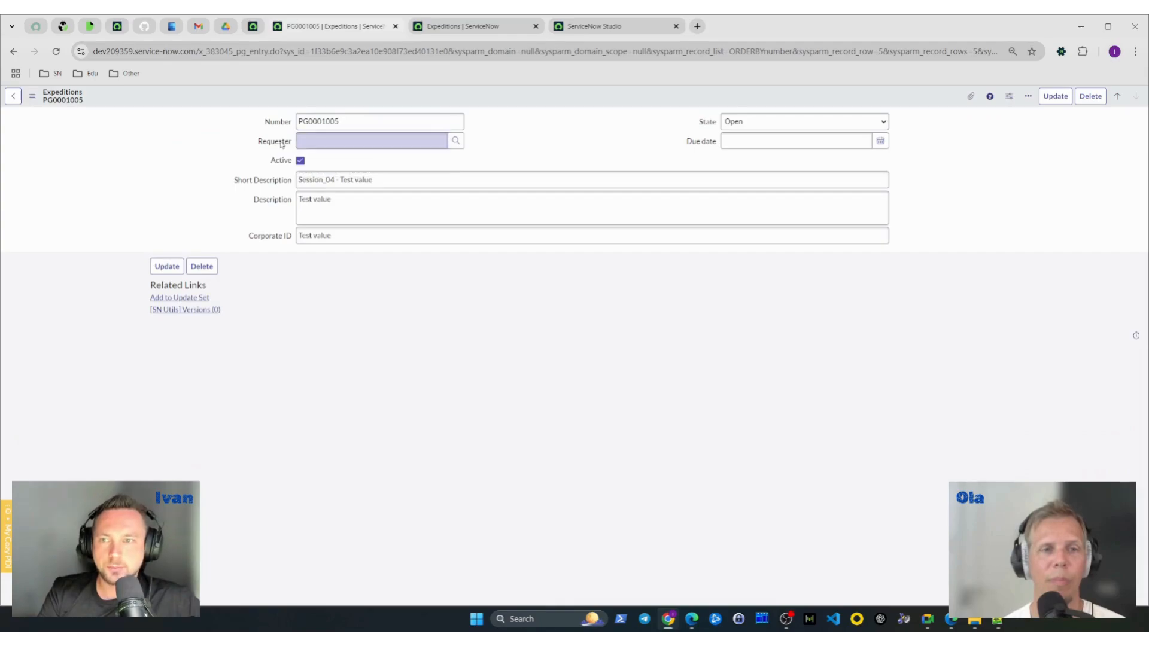
- Comment out the current.setAbortAction(true); line in the validation business rule's script in ServiceNow Studio
click(596, 26)
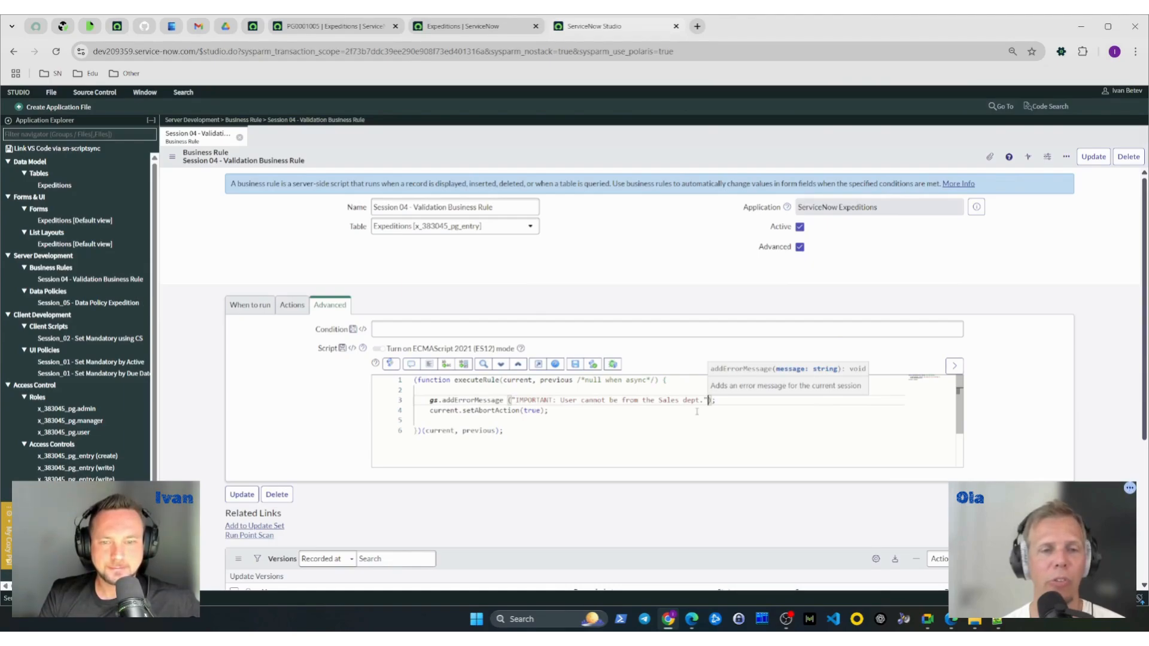
click(992, 422)
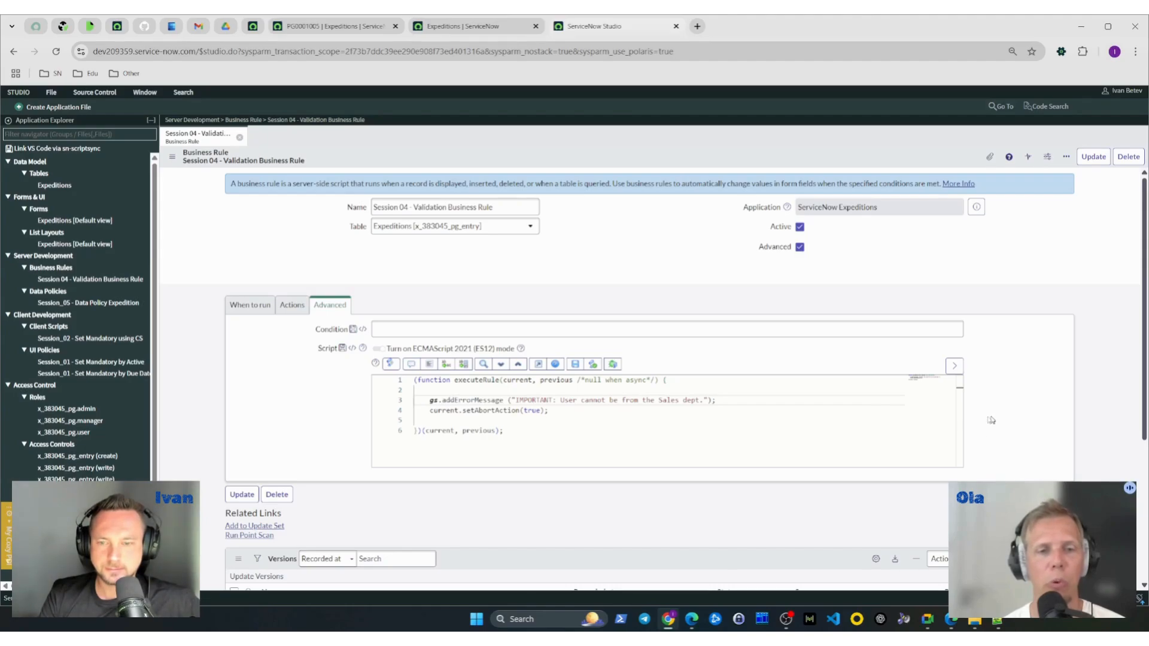
drag(560, 412, 432, 411)
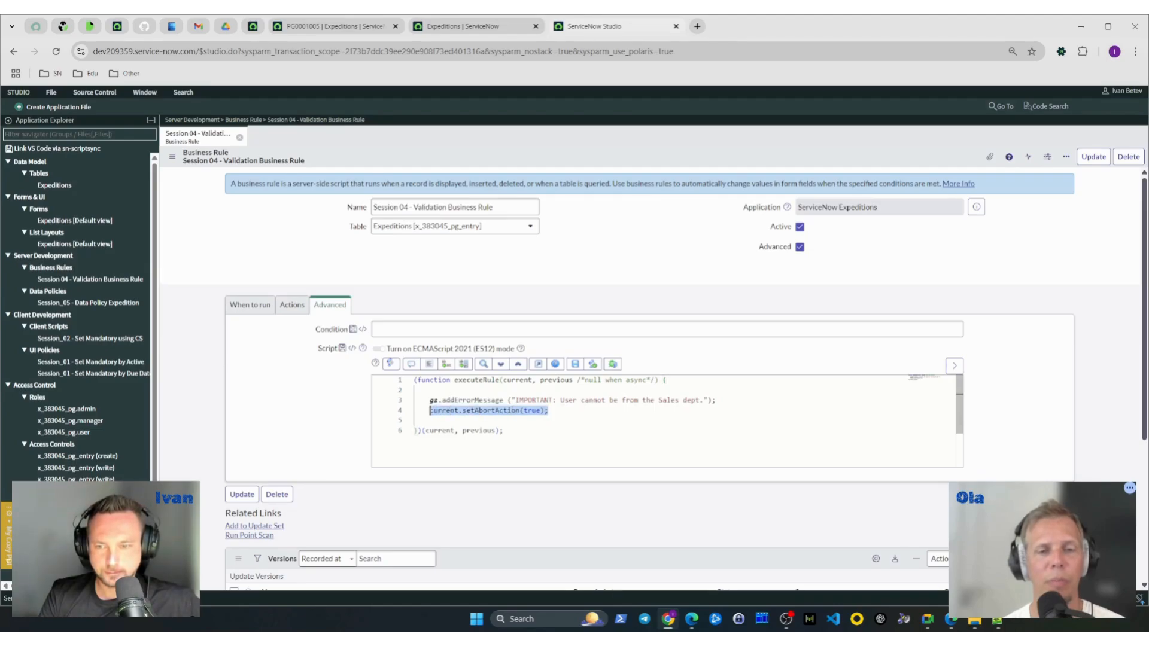
key(ctrl+slash)
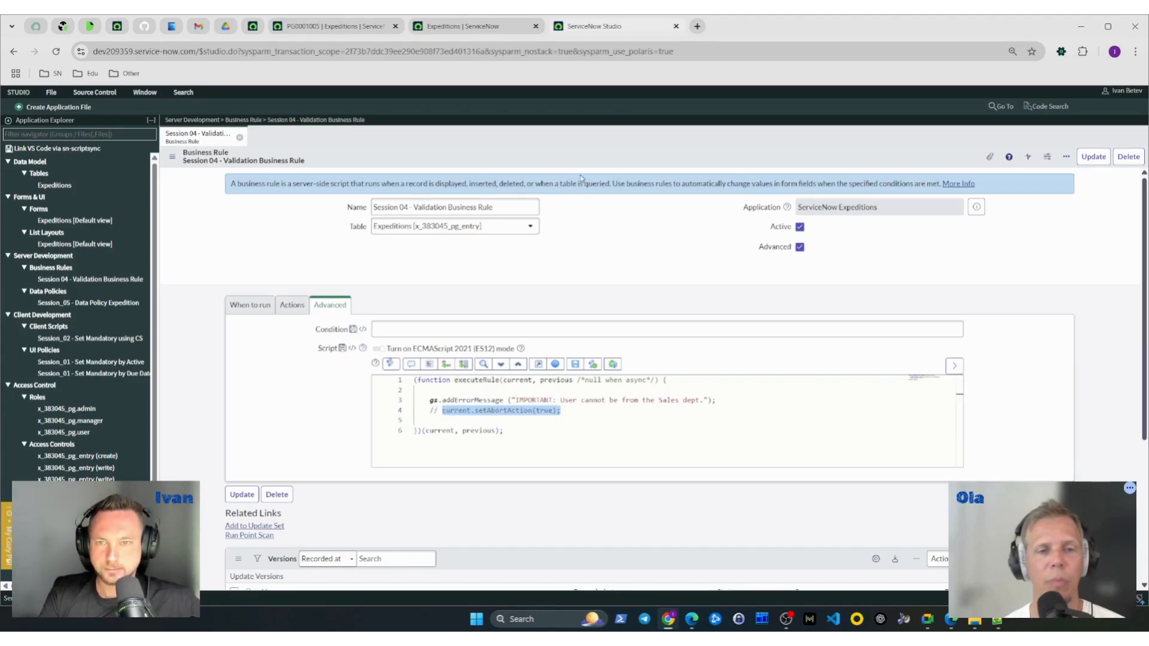
- Enable Abort action in the business rule's actions, save the rule and check its advanced settings
click(292, 304)
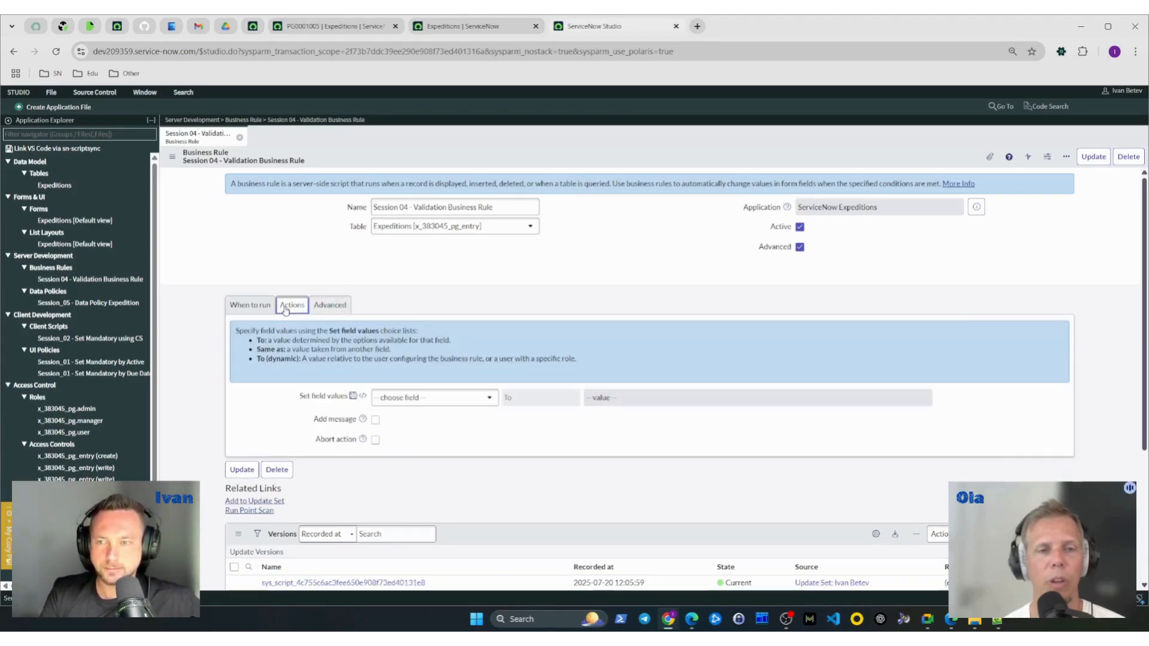
click(375, 439)
right_click(482, 160)
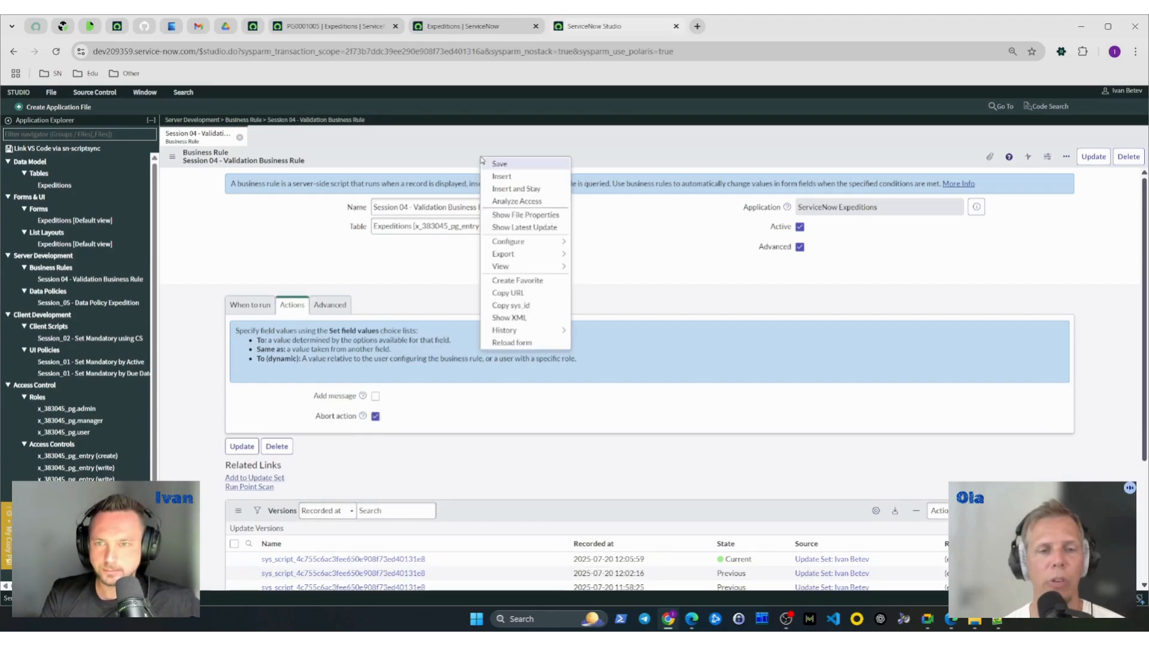
click(499, 164)
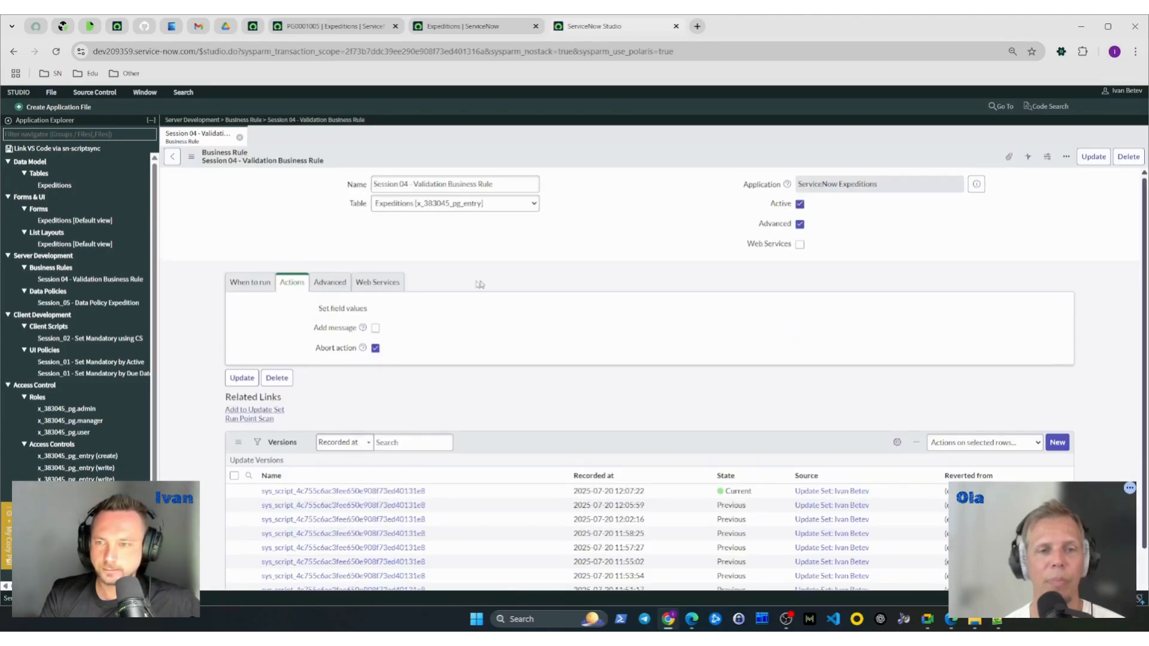
click(338, 310)
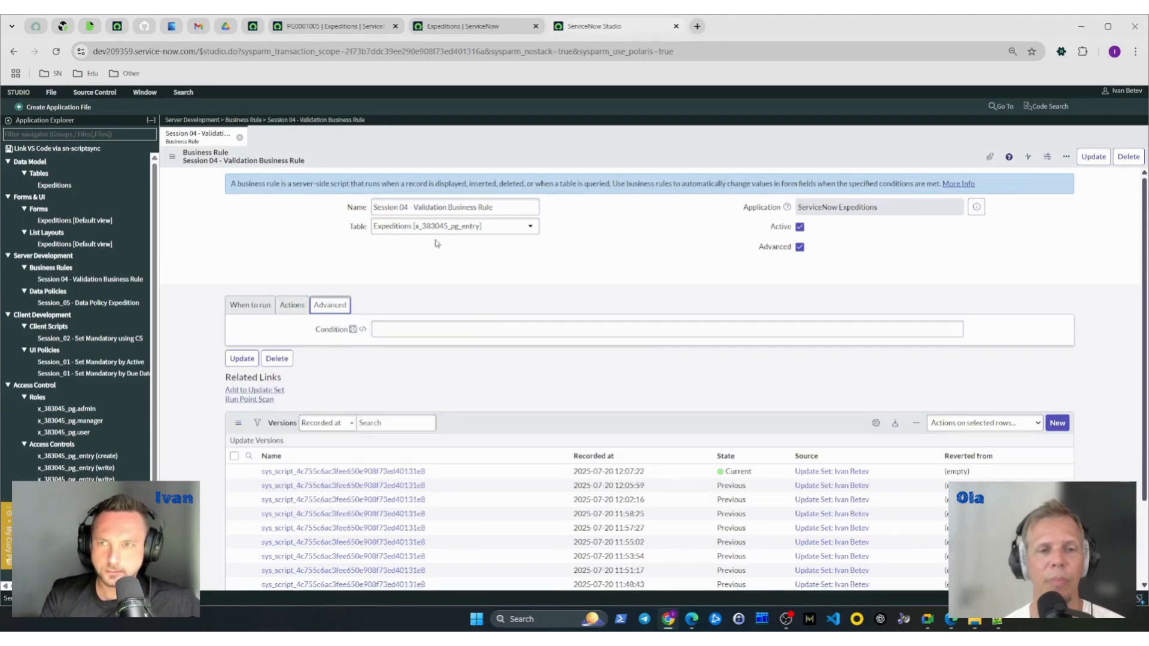
- Set the Requester of the "Session_04 - Test value" Expeditions record to the Sales department user and try to save it
click(314, 28)
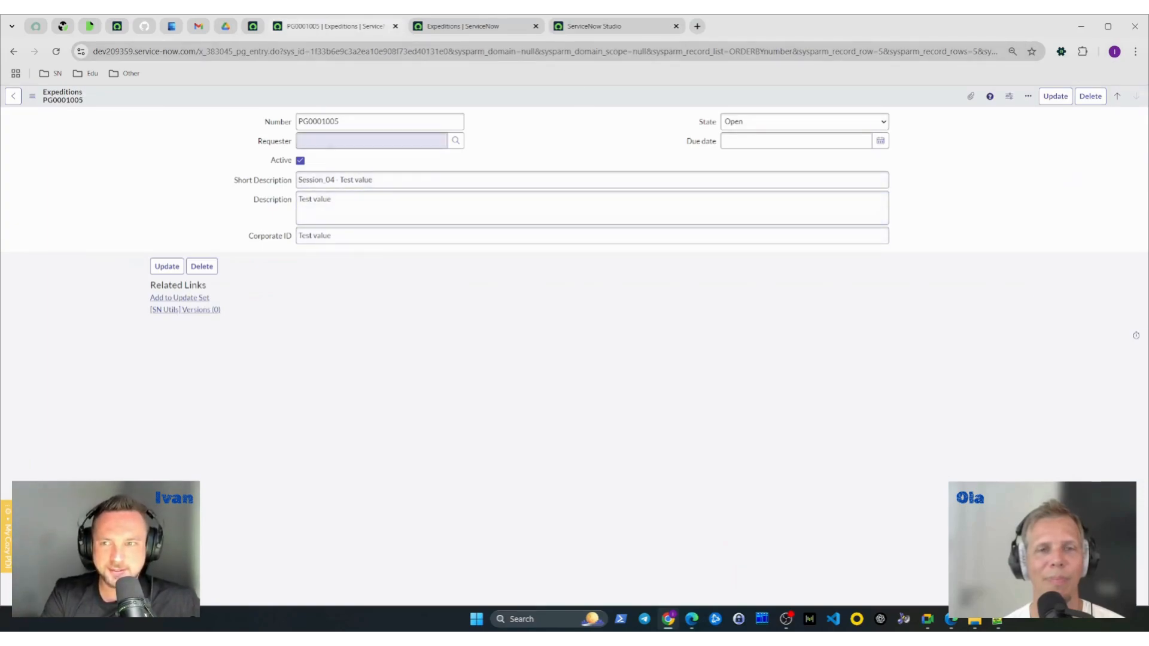
click(331, 141)
text(beth)
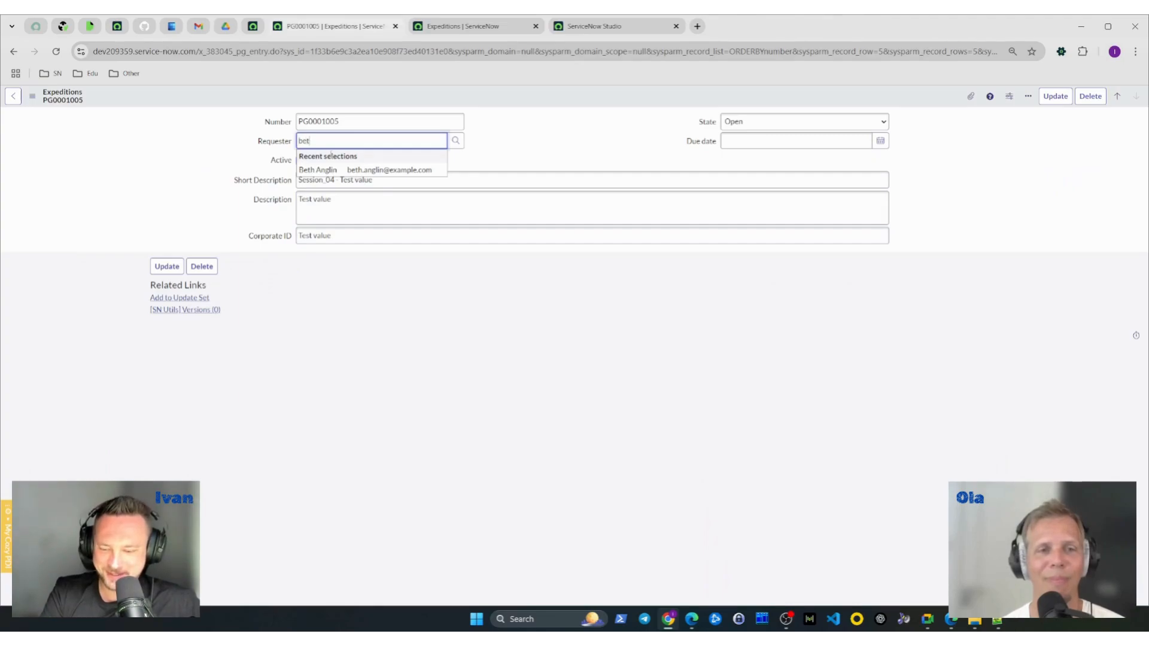
click(356, 171)
right_click(586, 102)
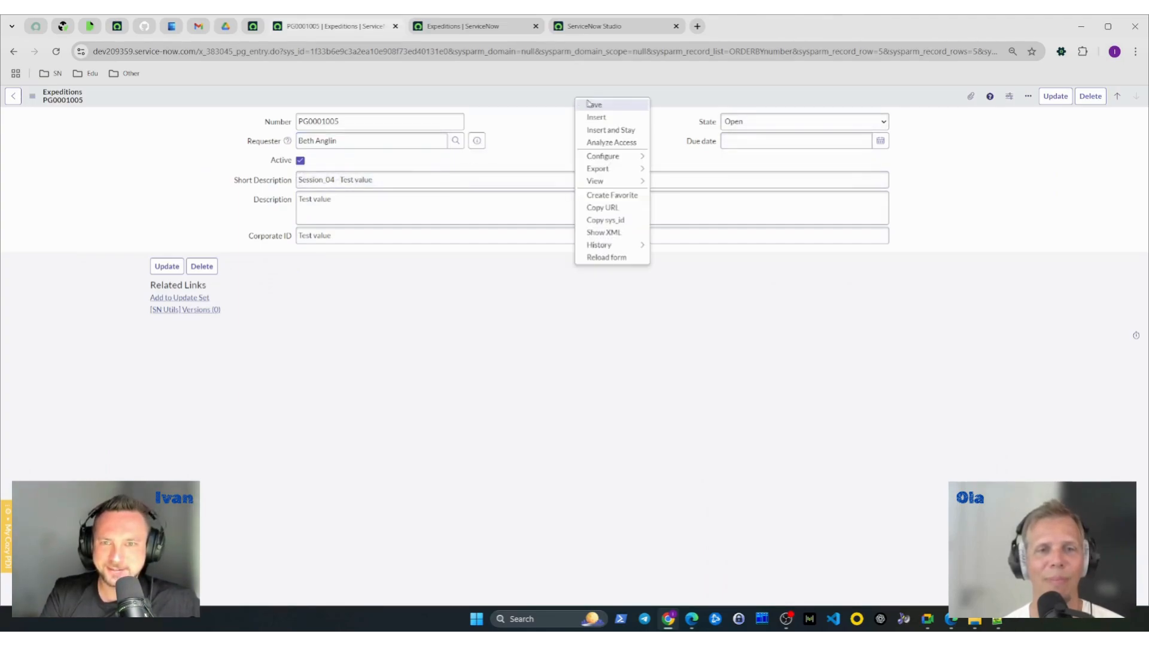
click(600, 106)
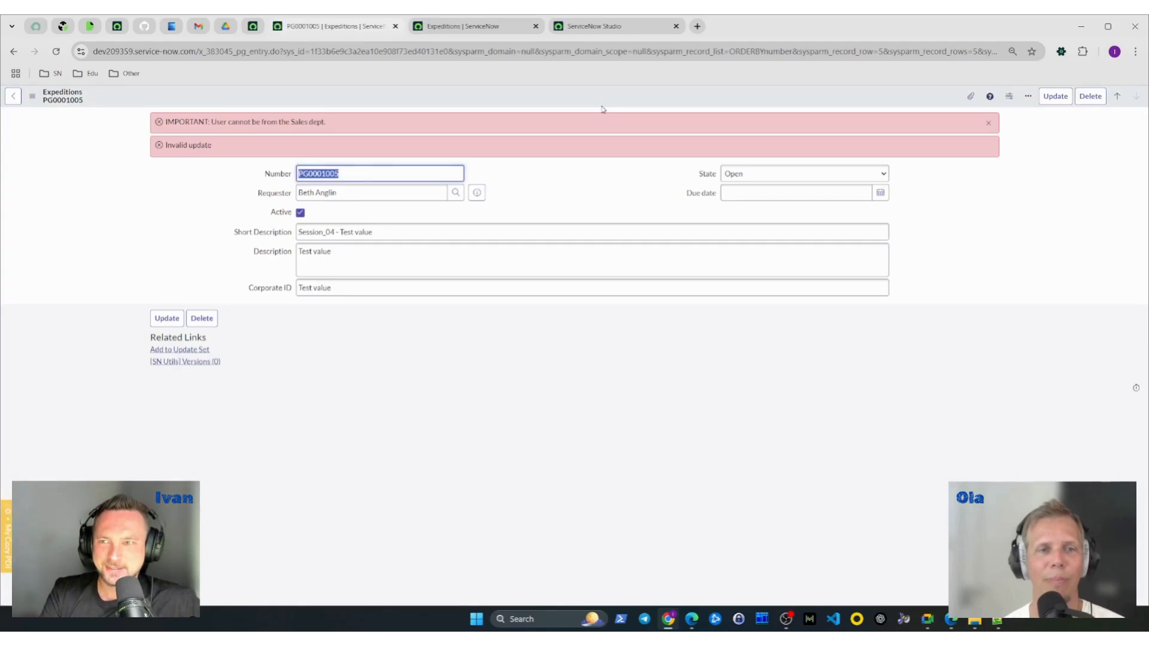
- Return to the validation business rule, compare its action and advanced settings, and disable Abort action
click(602, 32)
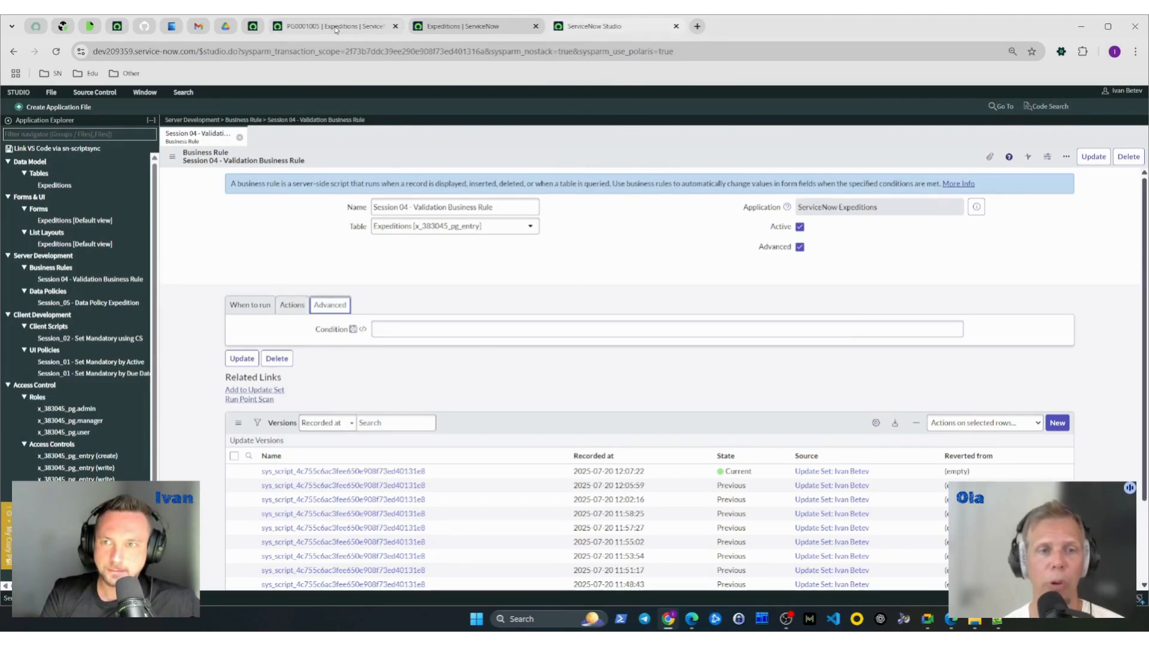
click(293, 306)
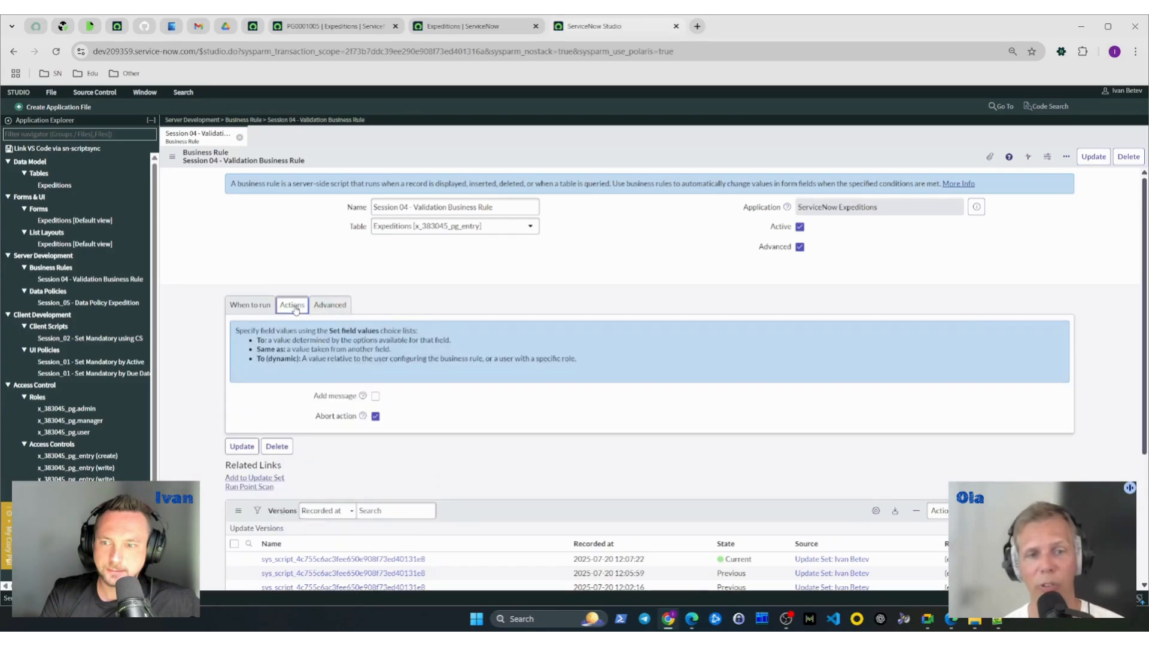
mouse_move(353, 34)
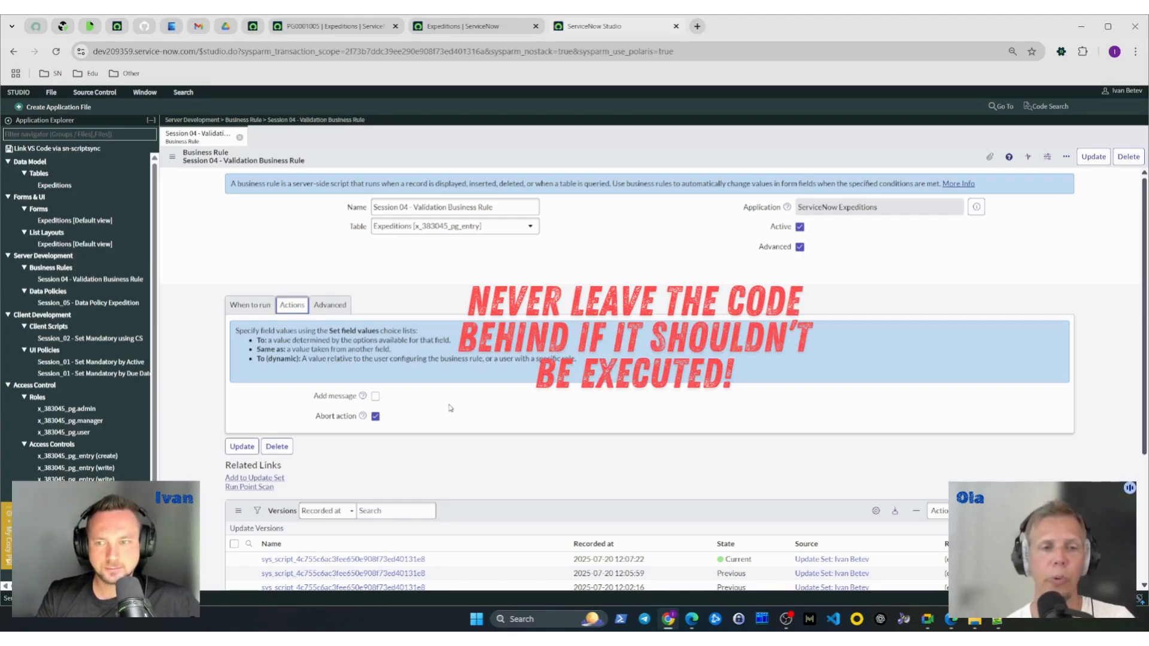
click(333, 311)
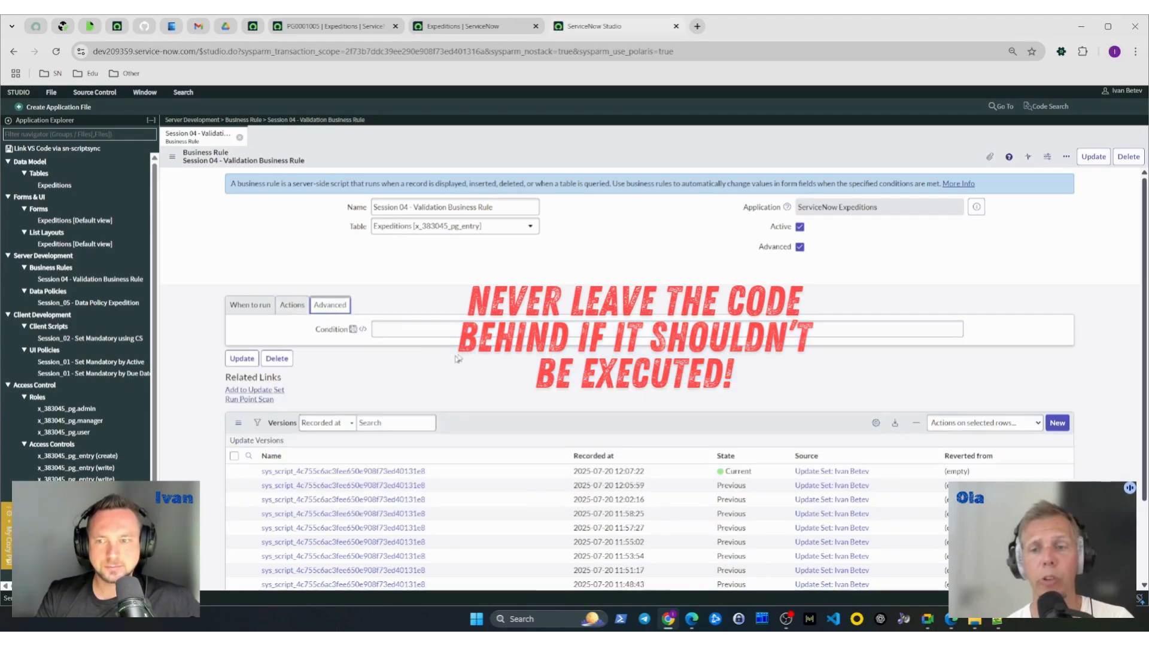
click(310, 308)
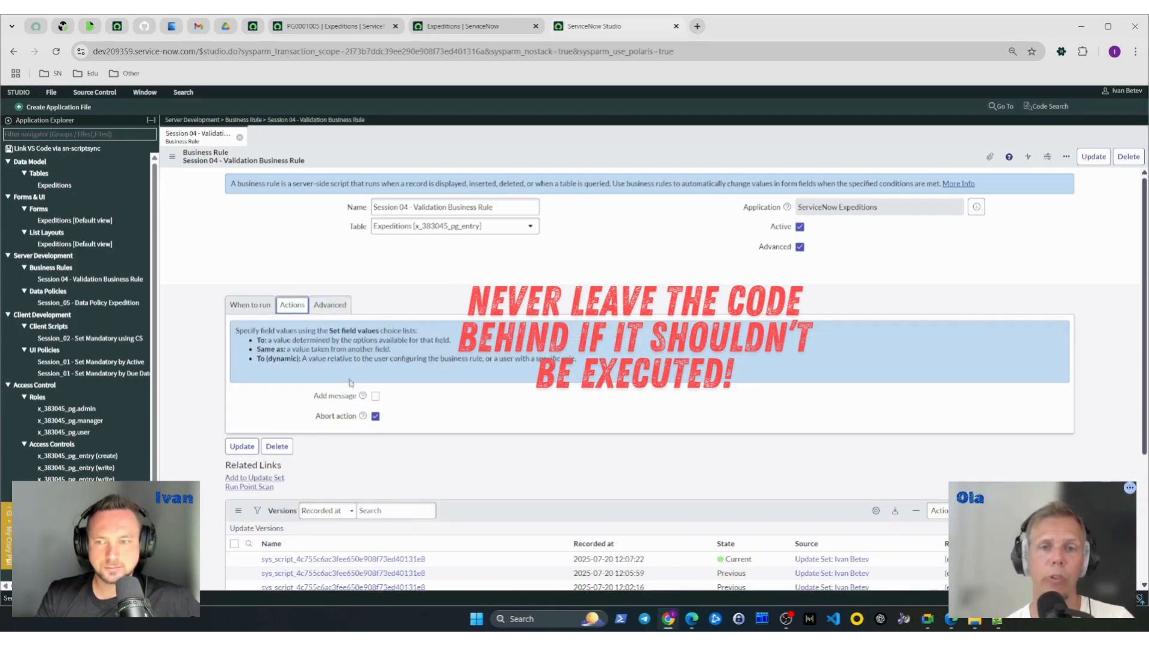
click(376, 424)
- Uncomment the current.setAbortAction(true); line in the business rule's script
click(327, 307)
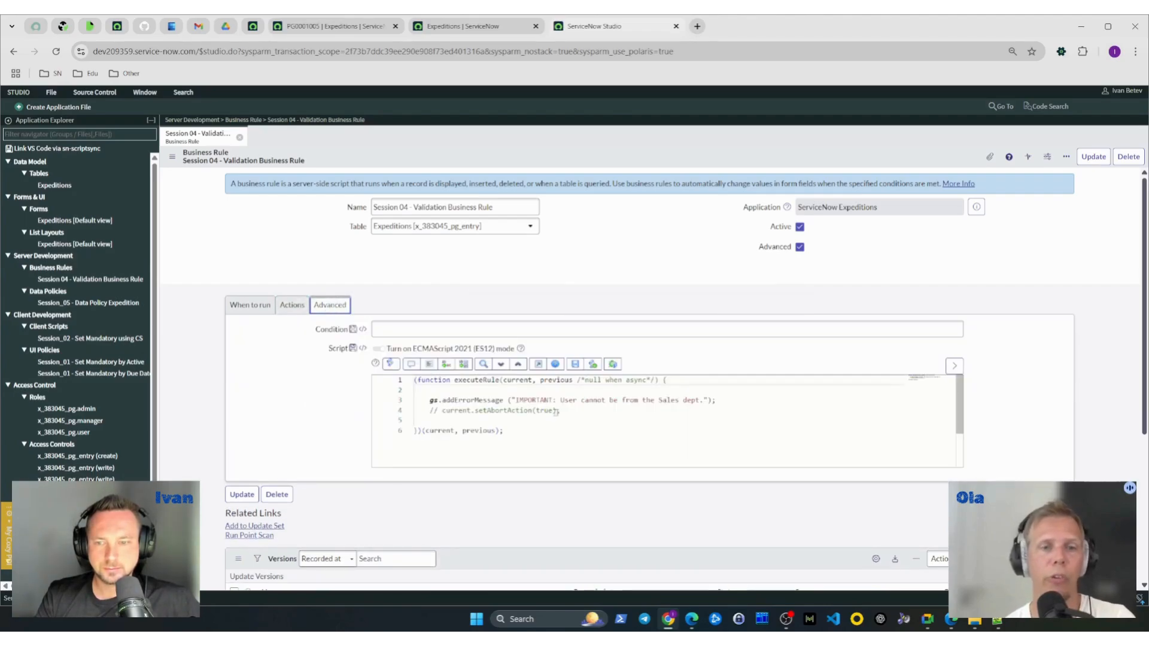
click(595, 409)
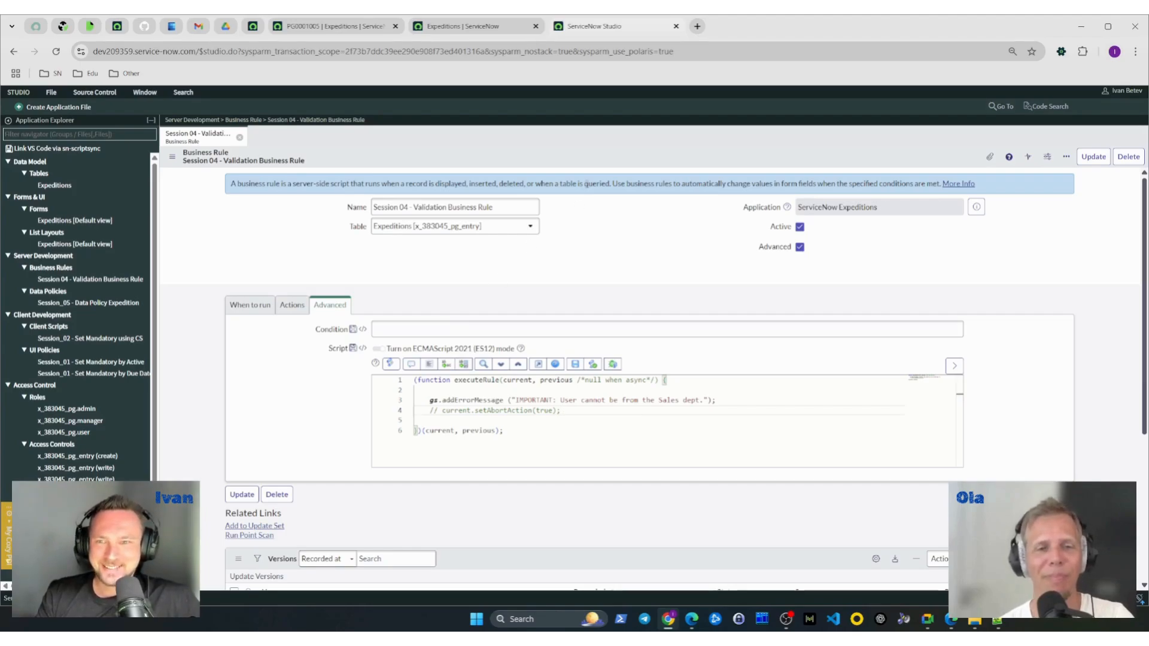
click(291, 306)
click(330, 305)
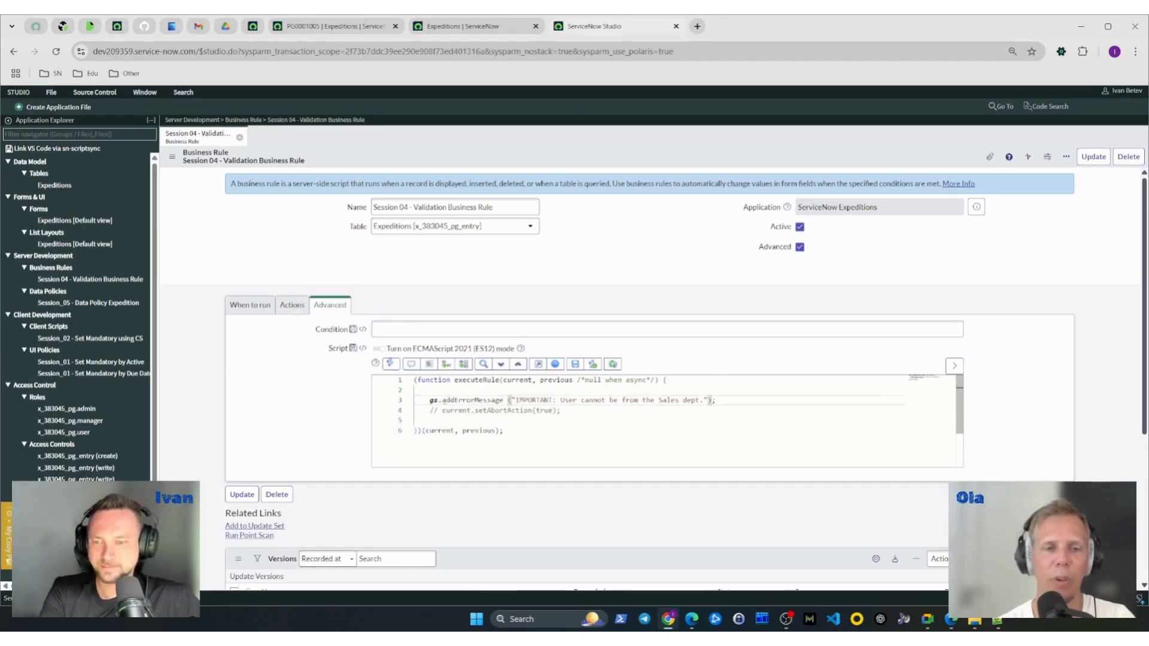
drag(442, 411, 429, 412)
key(BackSpace)
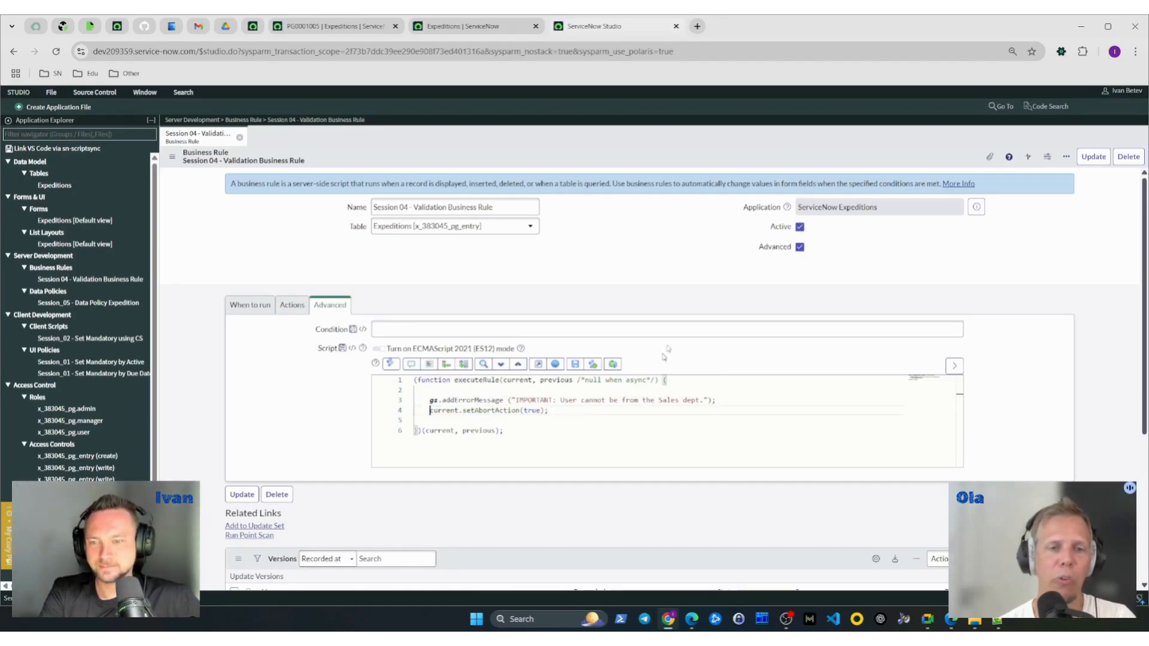
right_click(633, 165)
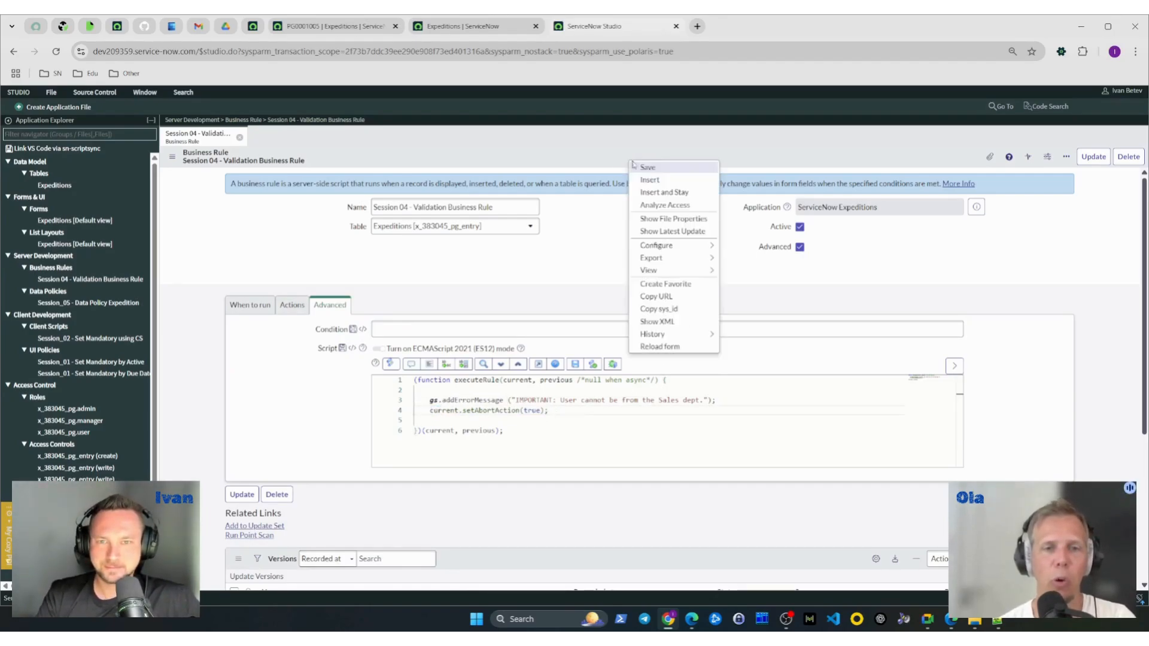
click(780, 161)
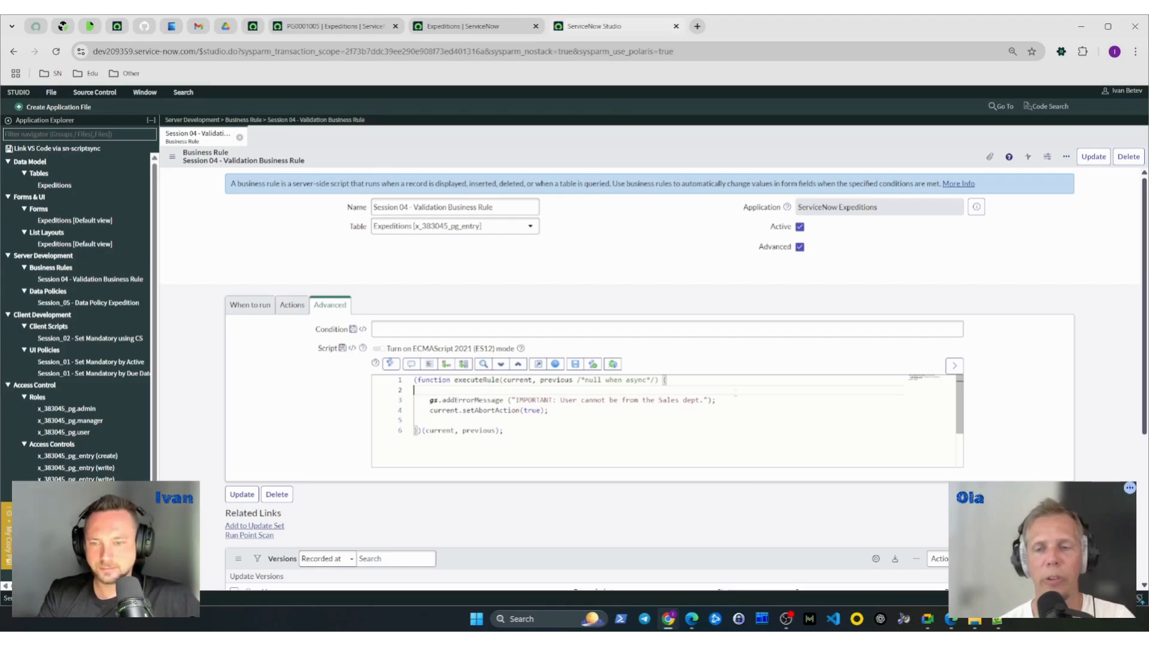
- Insert an empty gs.getMessage(); call on a new line above the gs.addErrorMessage line
click(517, 400)
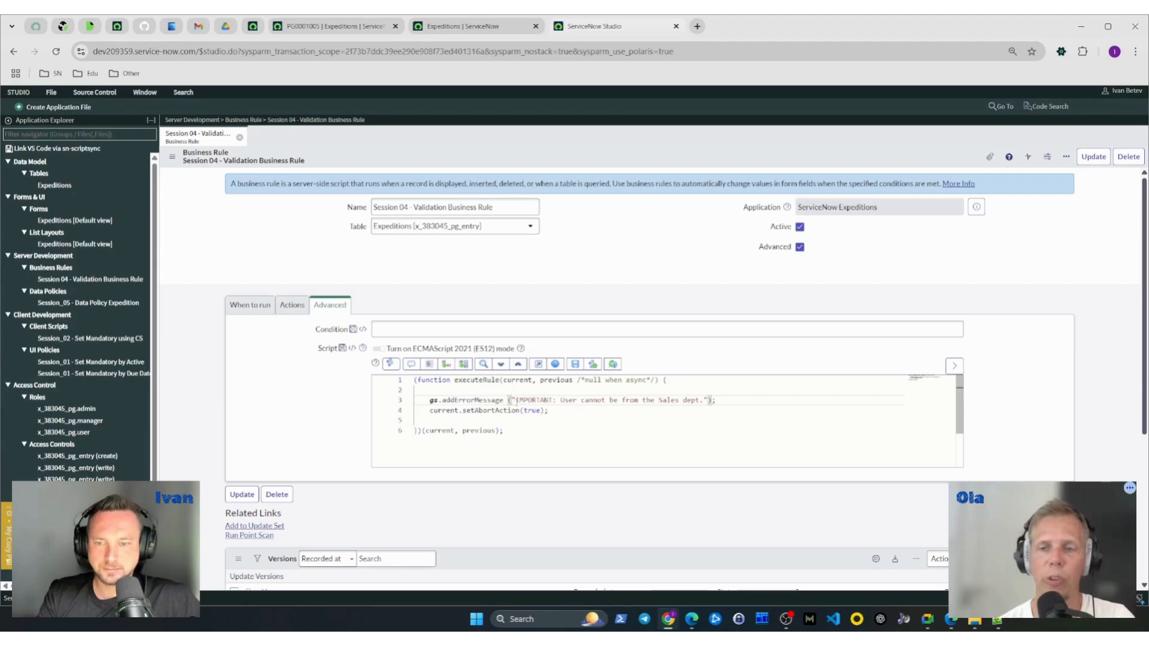
click(529, 391)
key(Return)
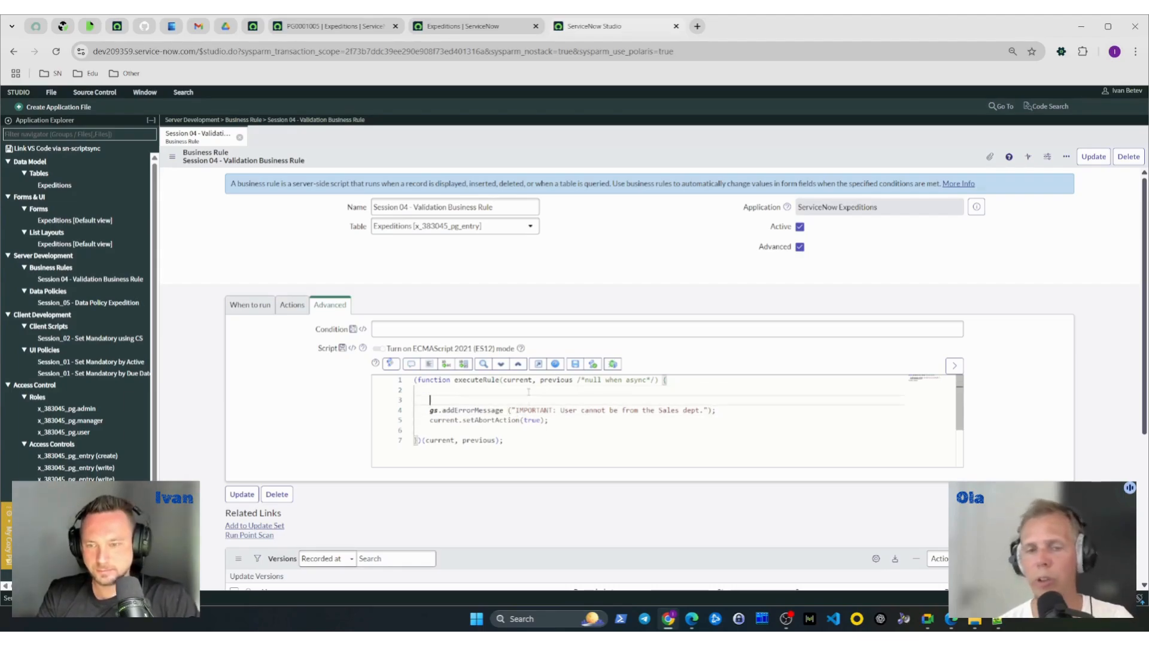
text(gs.getMessage()
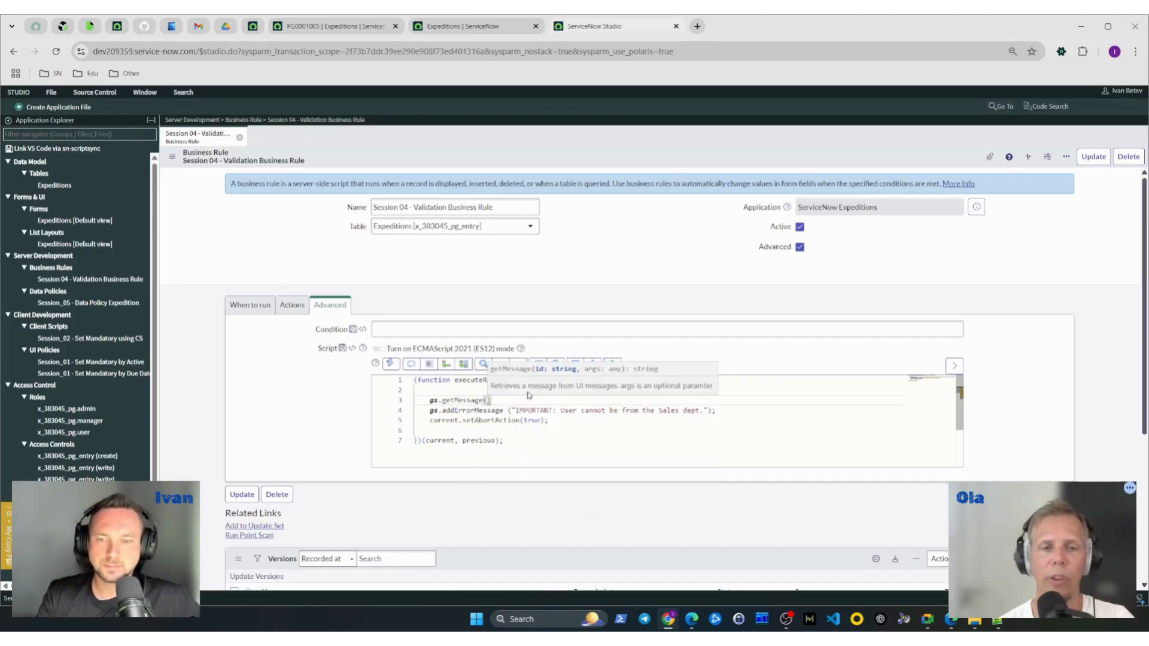
text())
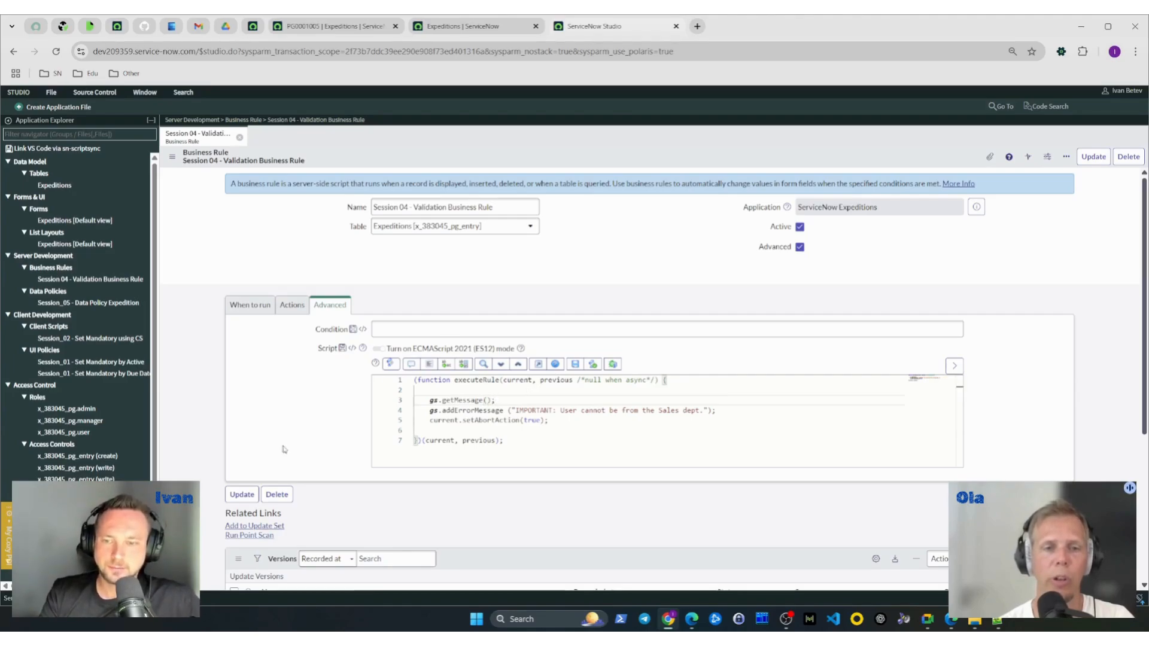
- Copy the quoted text "IMPORTANT: User cannot be from the Sales dept." from the error message call into the gs.getMessage parentheses
drag(512, 411, 708, 411)
key(ctrl+c)
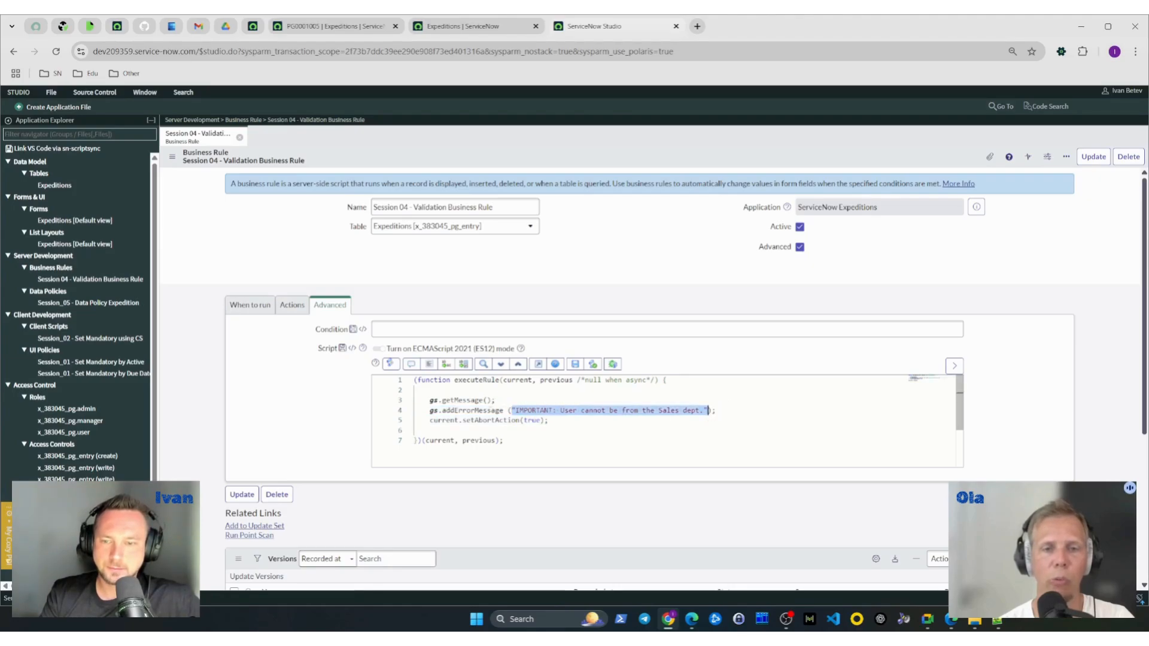
click(487, 400)
key(ctrl+v)
- Assign the gs.getMessage call to a new variable by prefixing it with let msg =
click(431, 401)
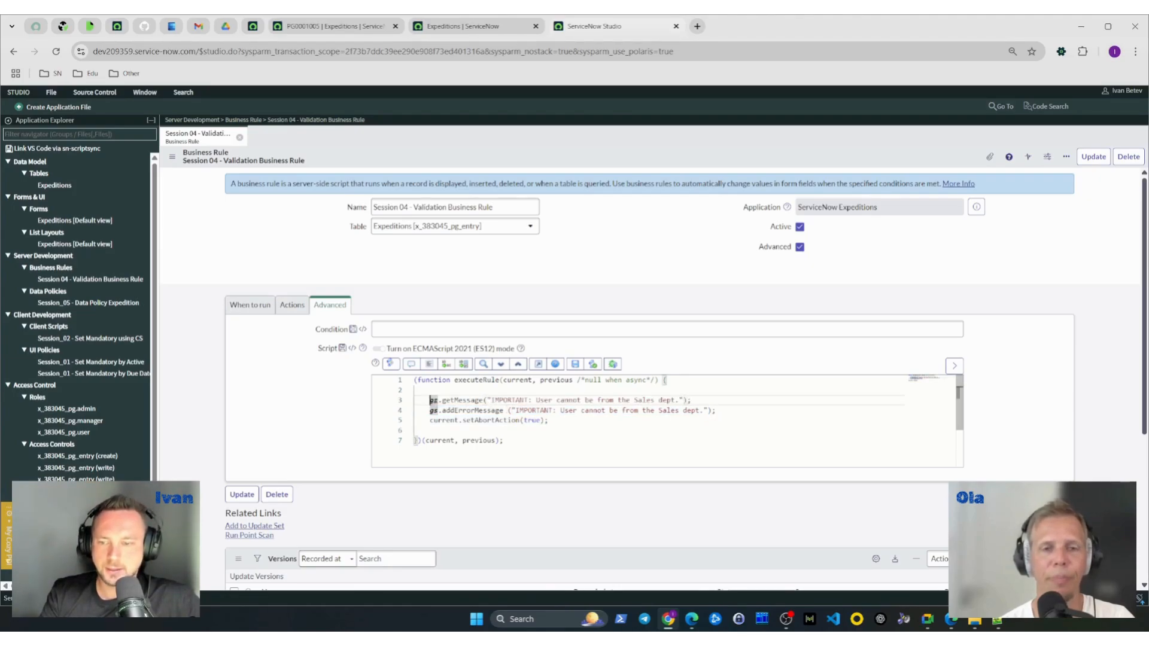
text(le)
key(BackSpace)
key(BackSpace)
text(let )
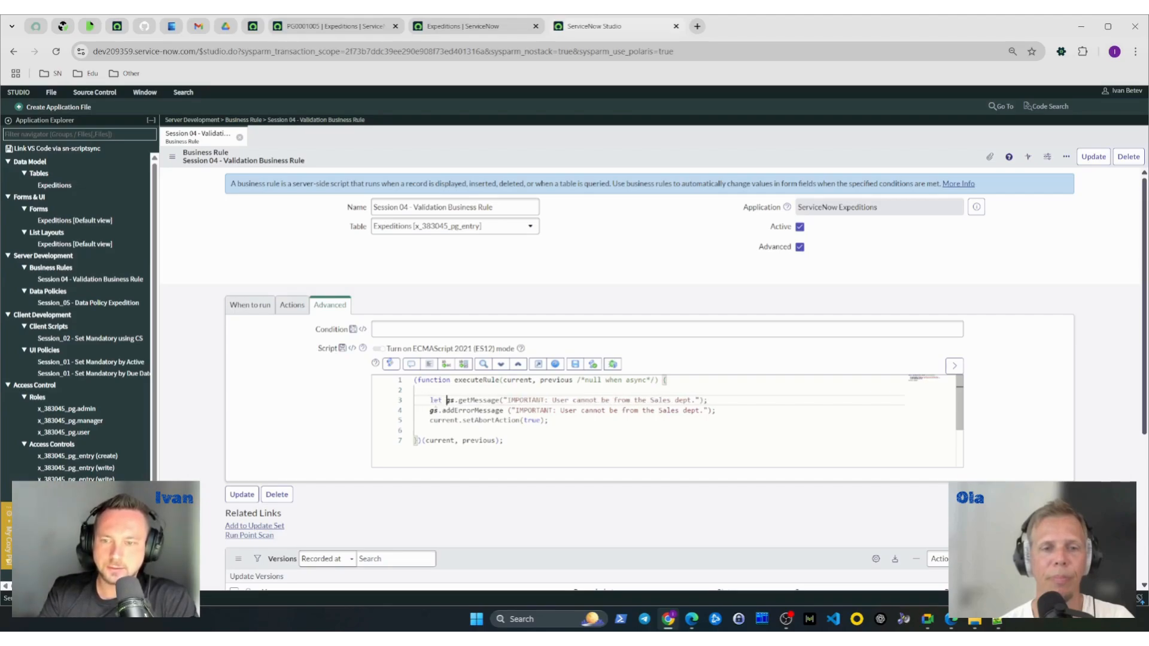
text(me)
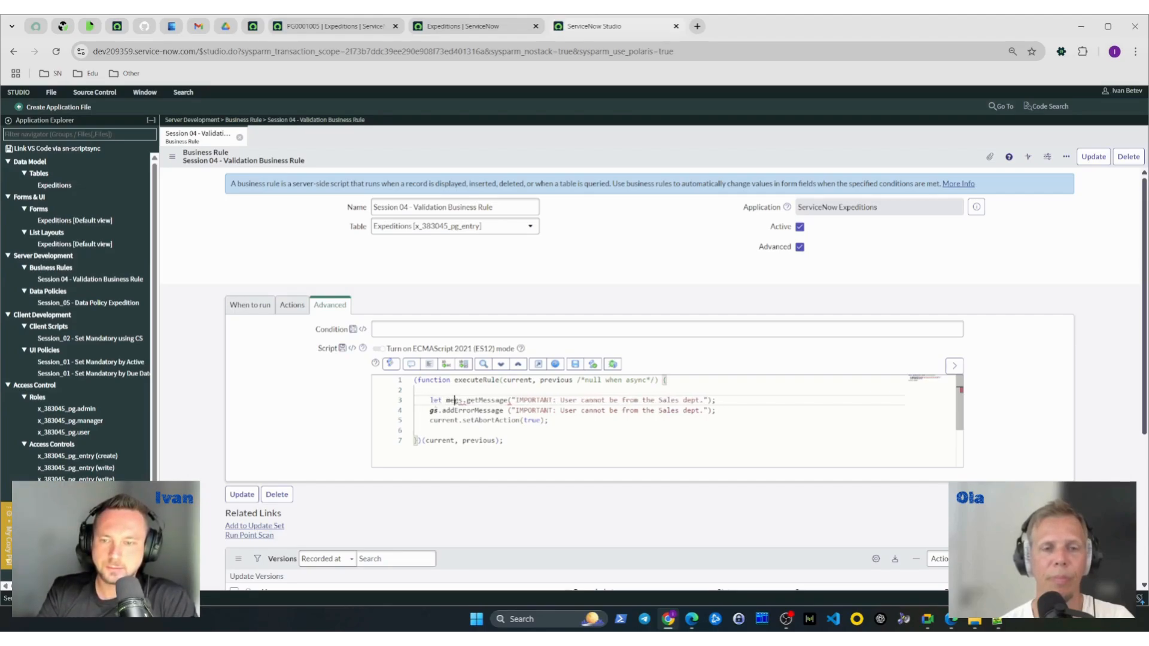
text(sg =)
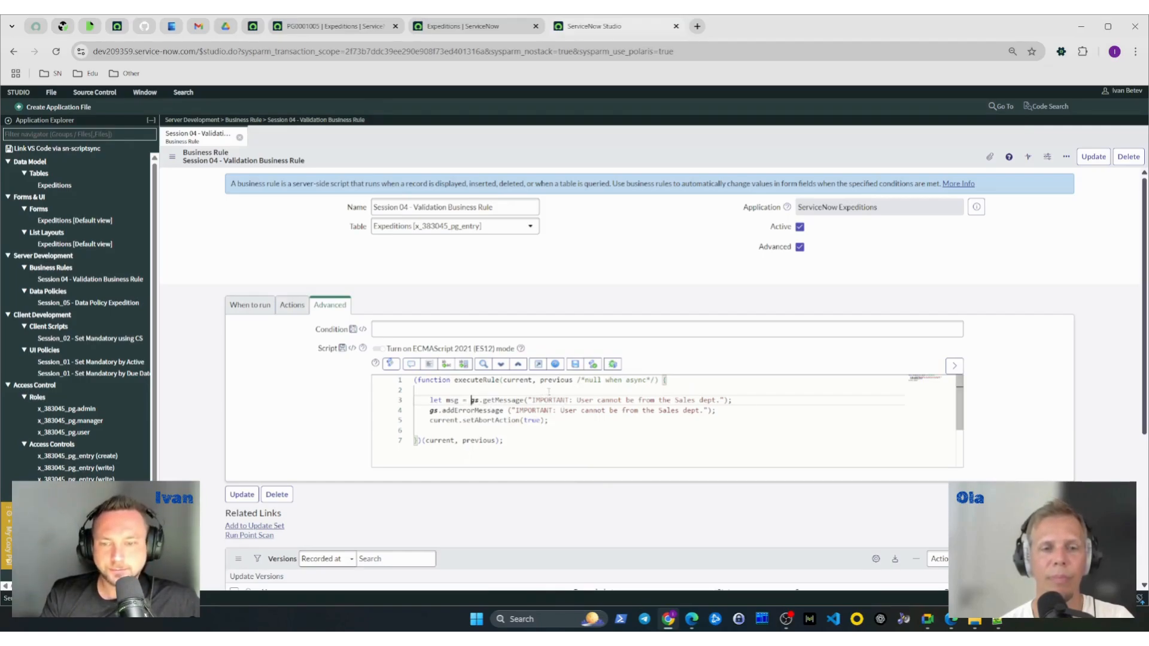
- Replace the quoted text in the gs.addErrorMessage call with the msg variable and save the business rule
double_click(452, 400)
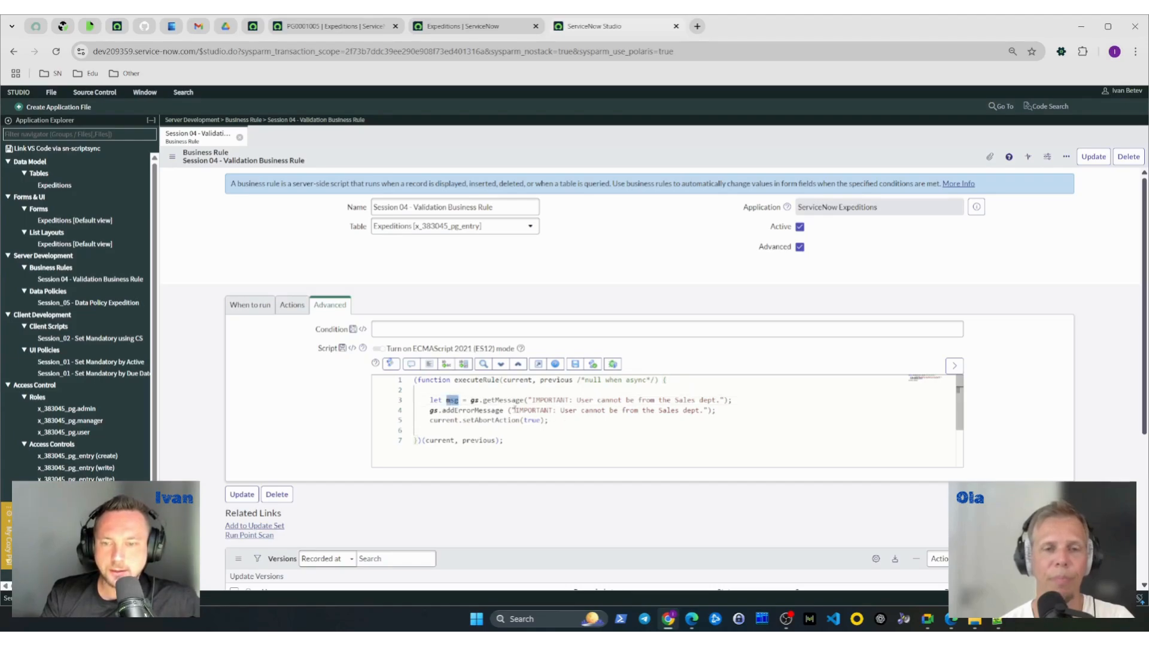
drag(513, 410, 710, 411)
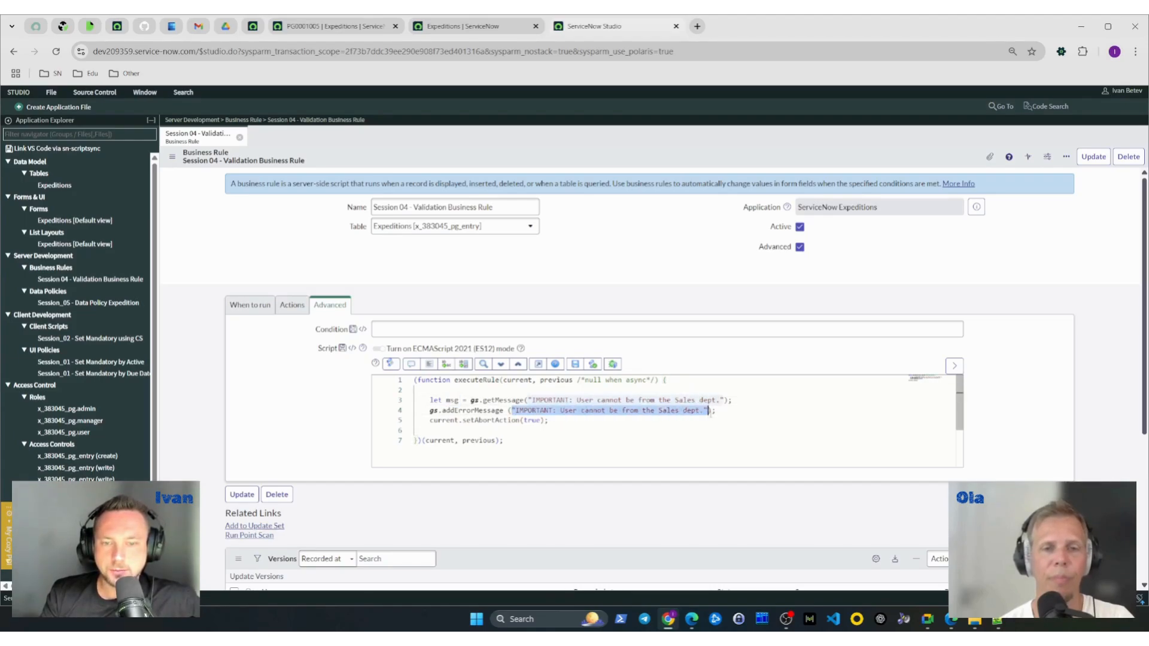
text(msg)
right_click(616, 160)
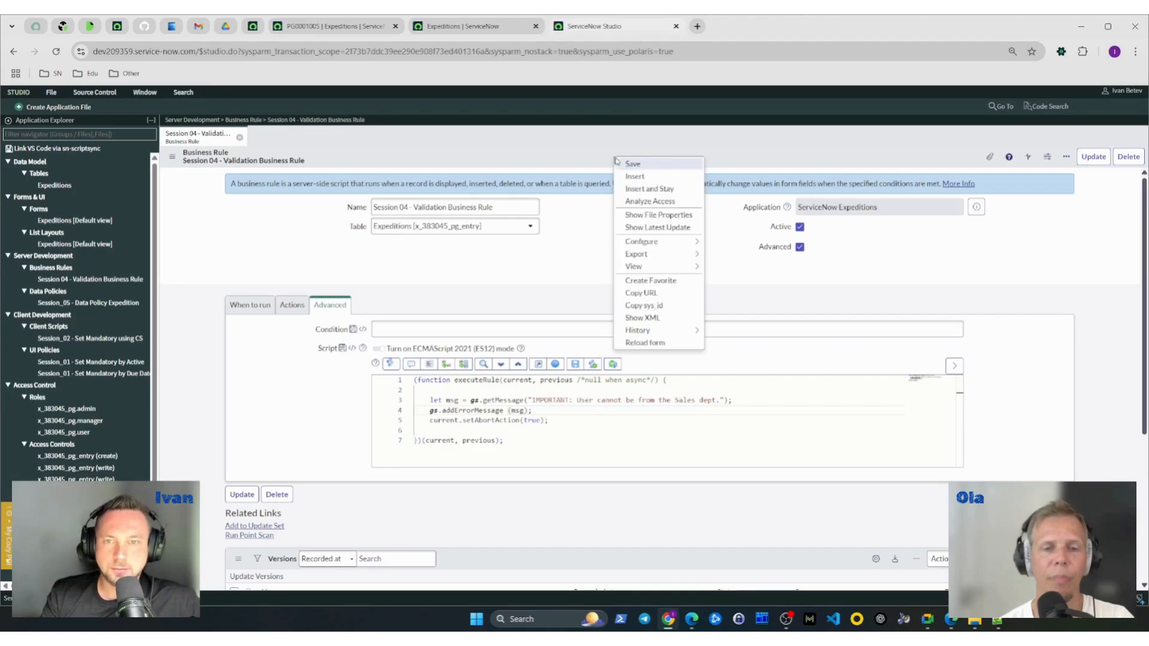
click(559, 164)
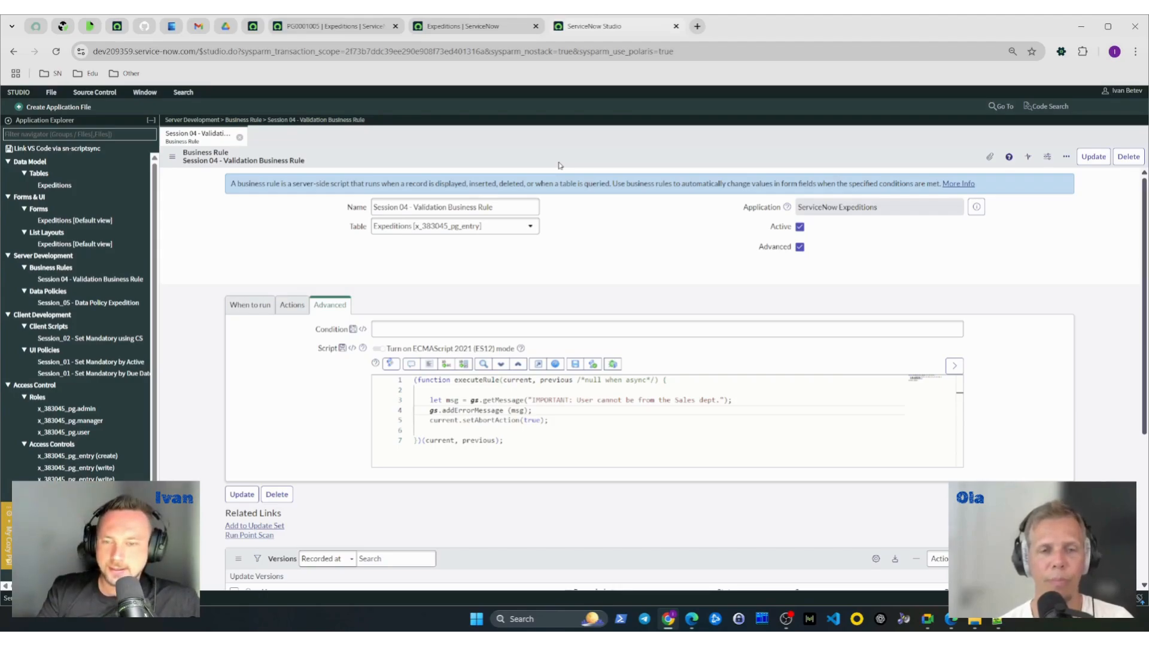
right_click(559, 165)
key(Escape)
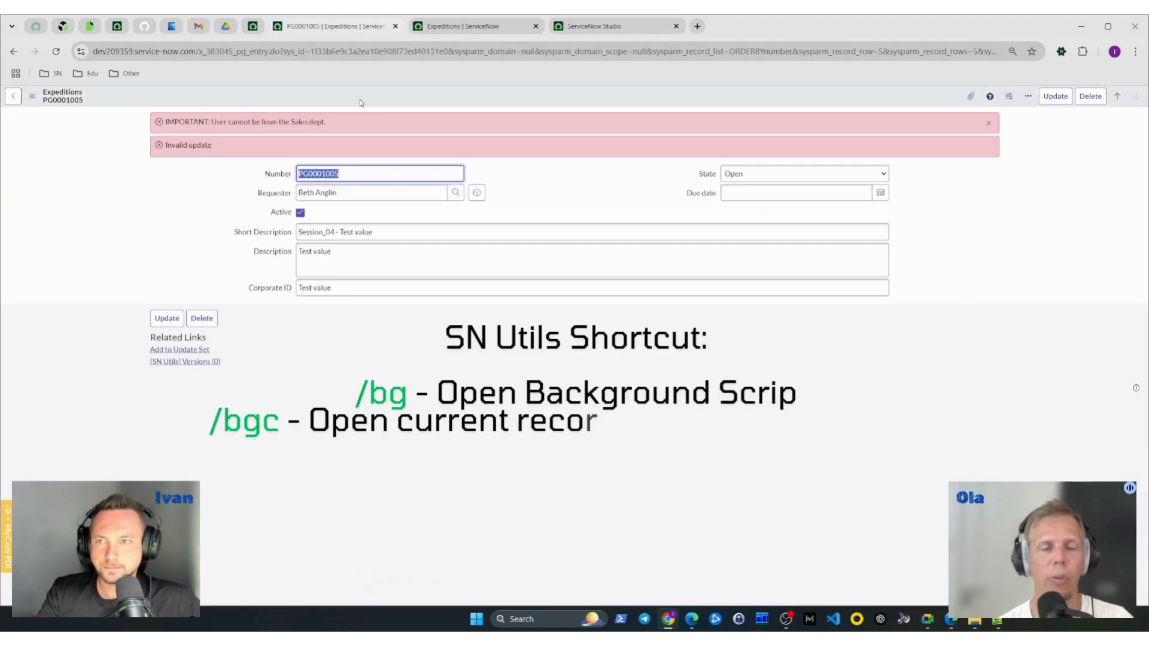
- Open a background script for the current Expeditions record with the SN Utils command /bgc
text(/bgc)
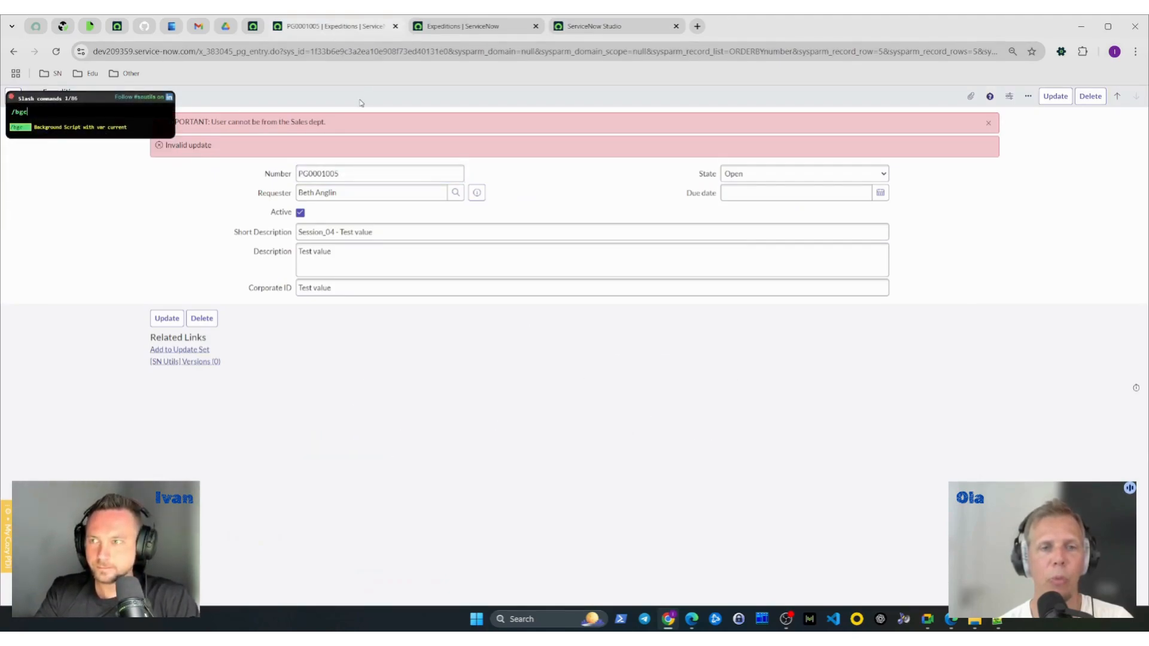
key(Return)
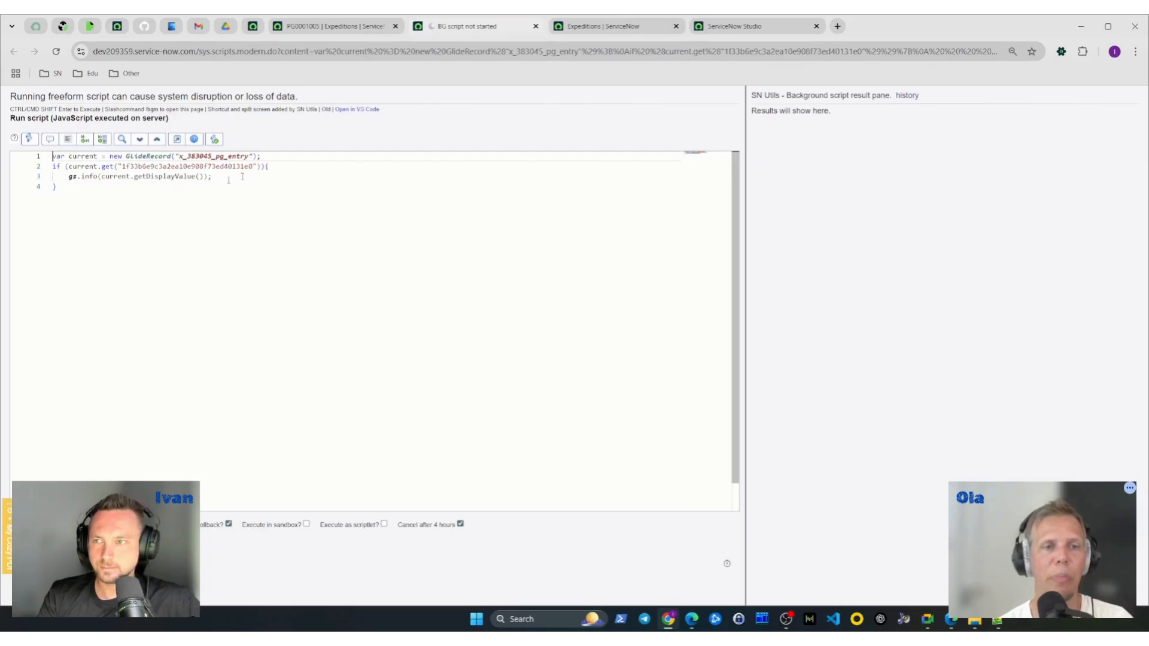
click(309, 31)
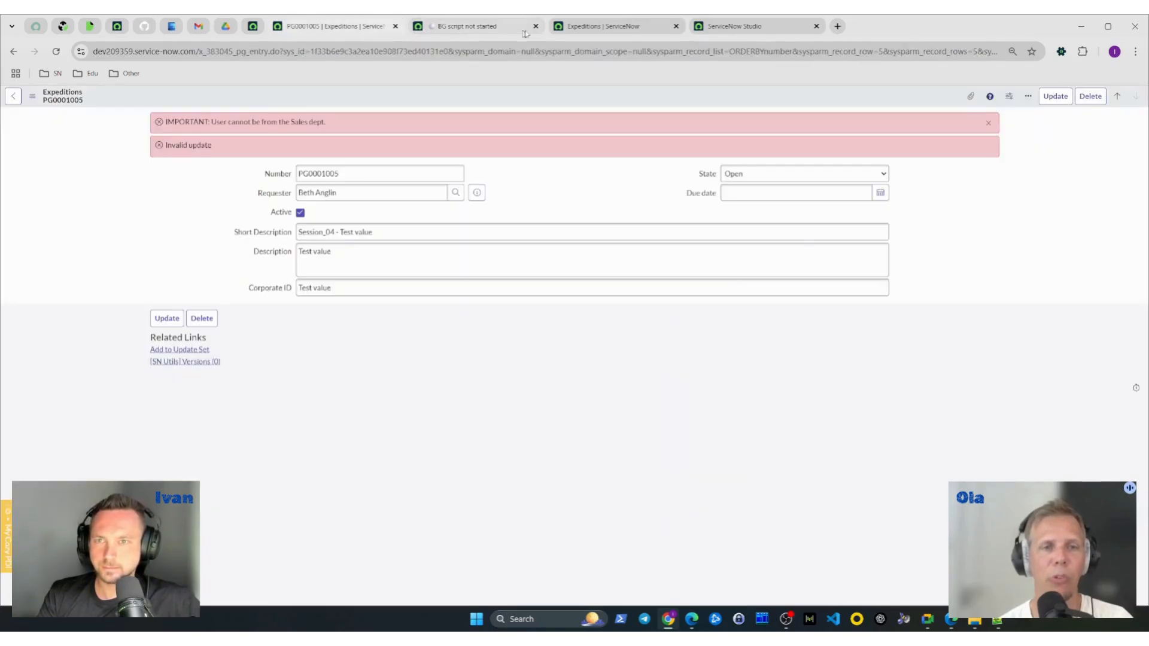
- Change the validation business rule's filter condition in ServiceNow Studio to Corporate ID is empty
click(594, 31)
key(ctrl+Tab)
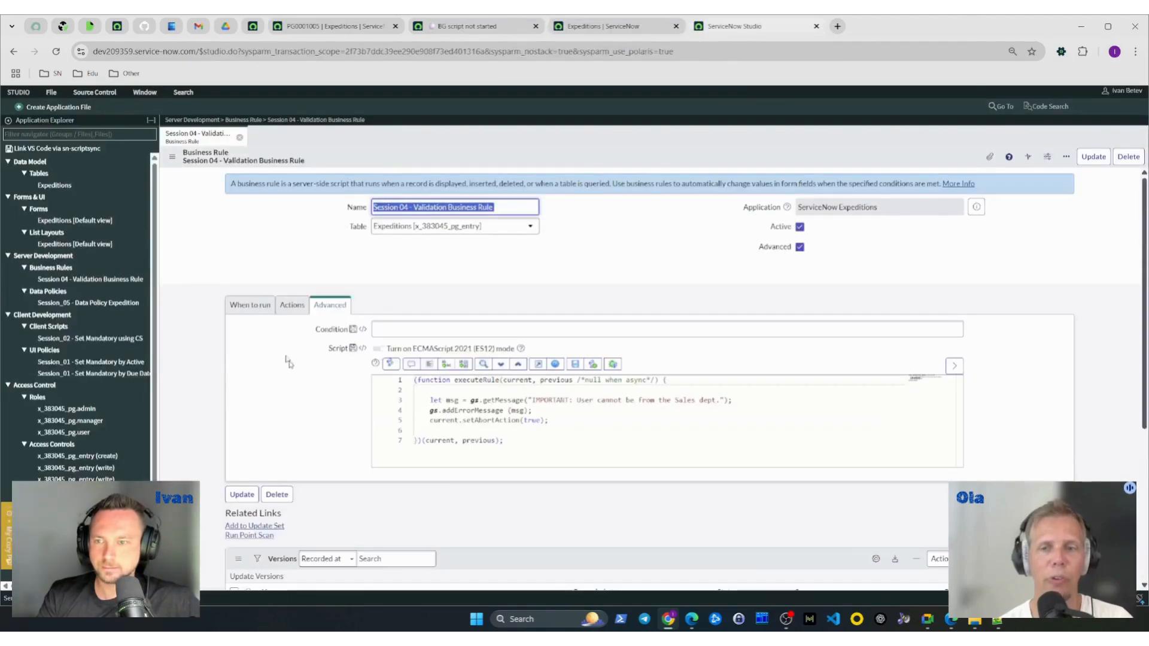
click(250, 305)
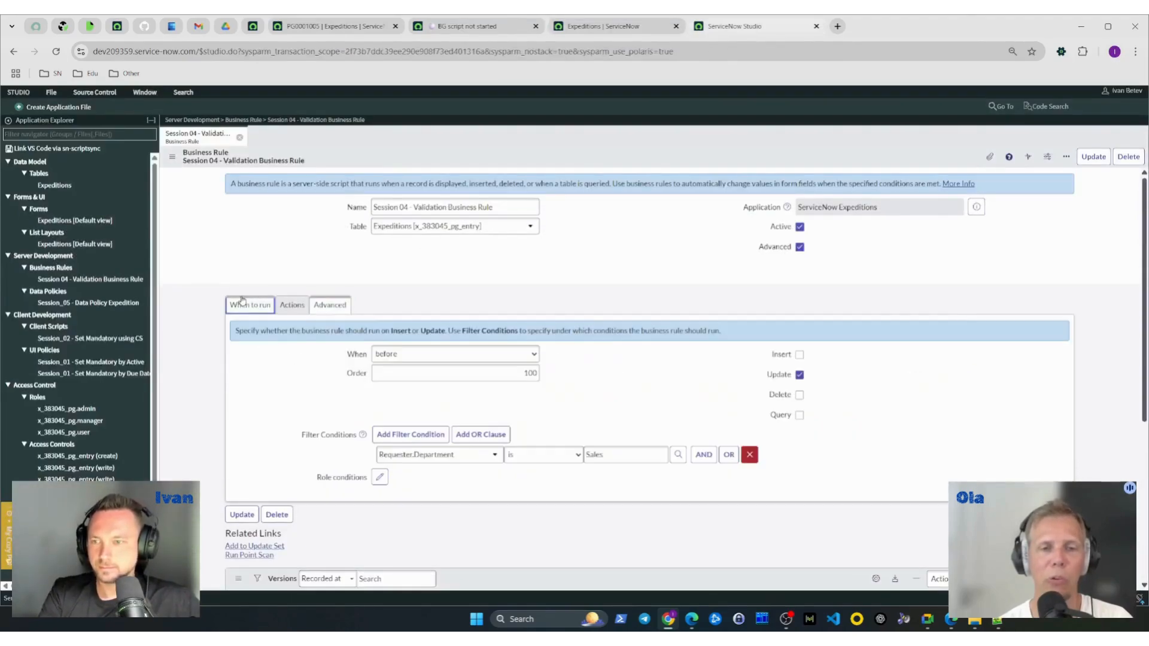
click(466, 455)
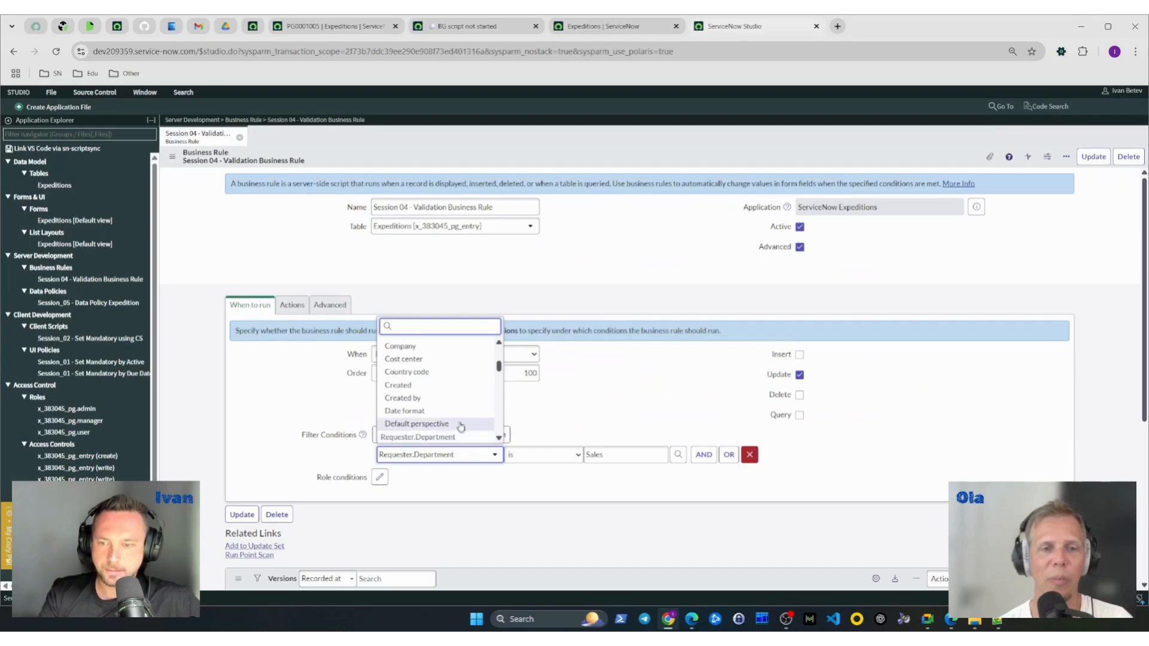
text(corp)
key(BackSpace)
key(BackSpace)
key(BackSpace)
key(BackSpace)
click(395, 342)
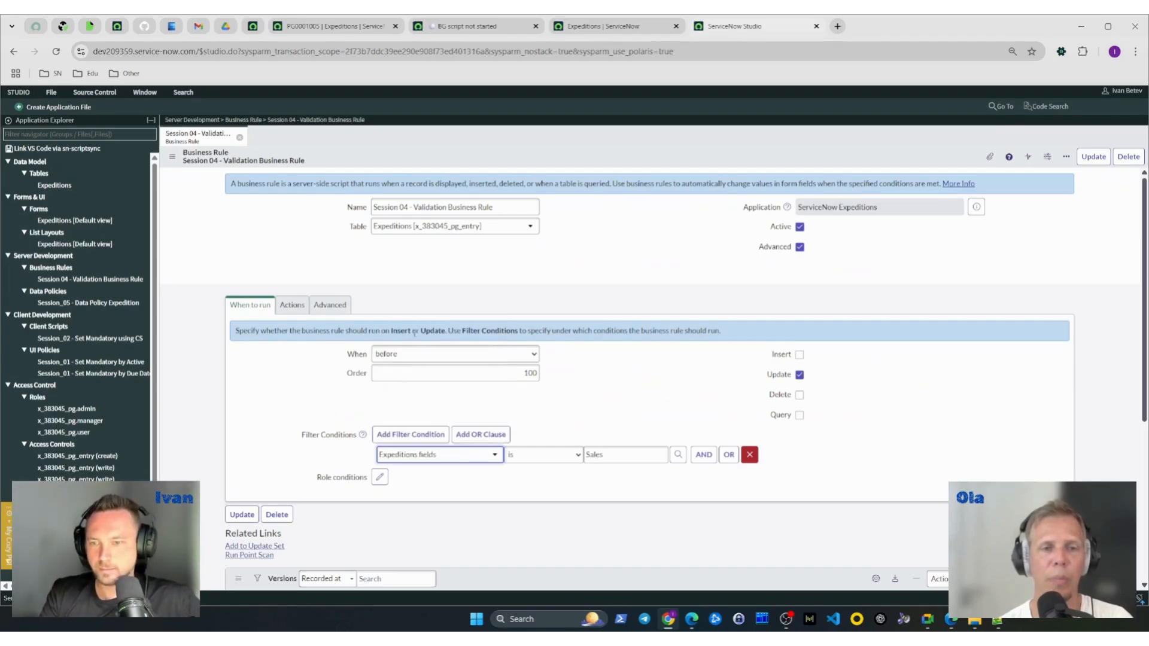
click(431, 461)
text(cor)
click(419, 437)
click(543, 455)
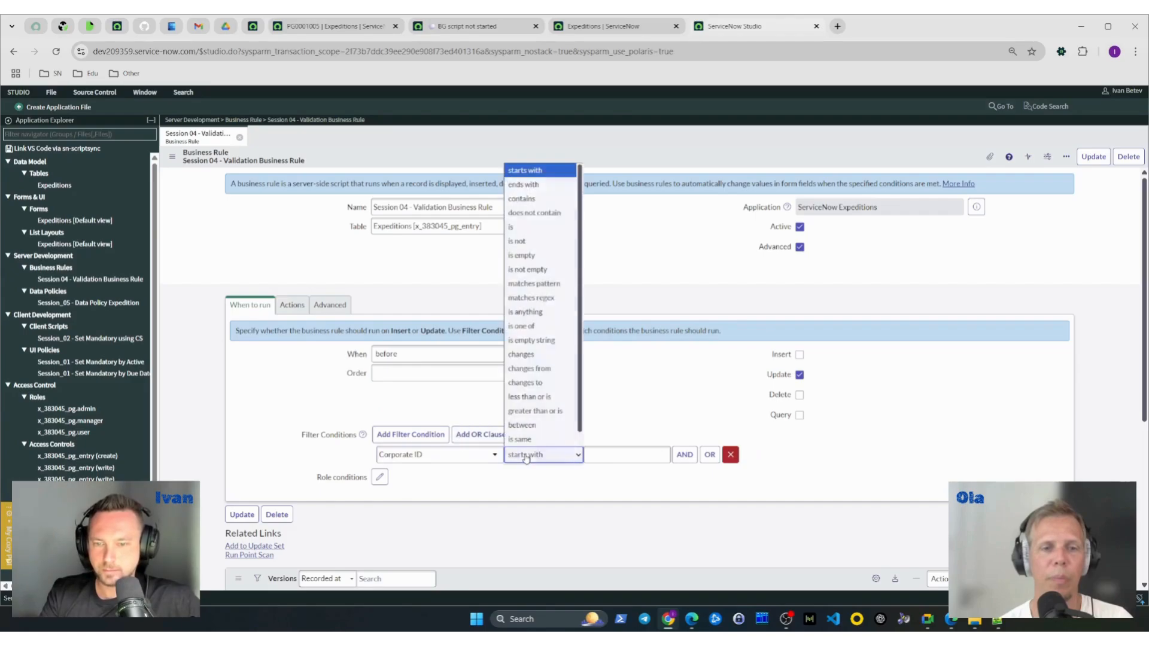
click(561, 242)
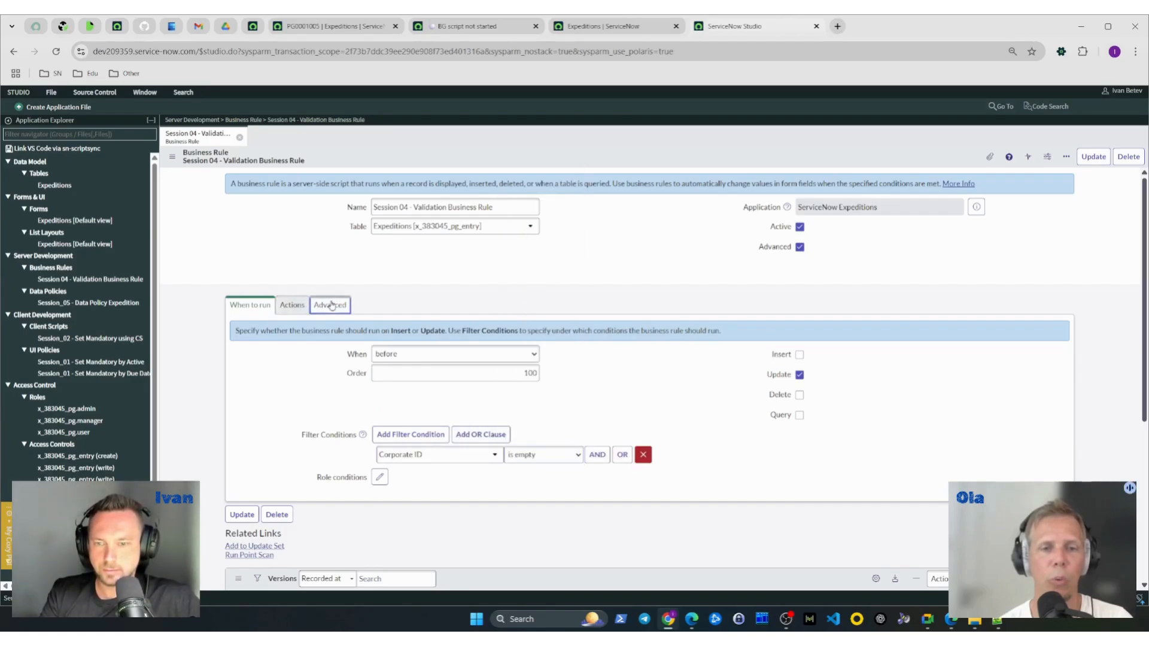
- Replace the text after "IMPORTANT:" in the script's gs.getMessage call with "Corporate ID shoudln't be empty."
click(330, 304)
drag(577, 400, 717, 400)
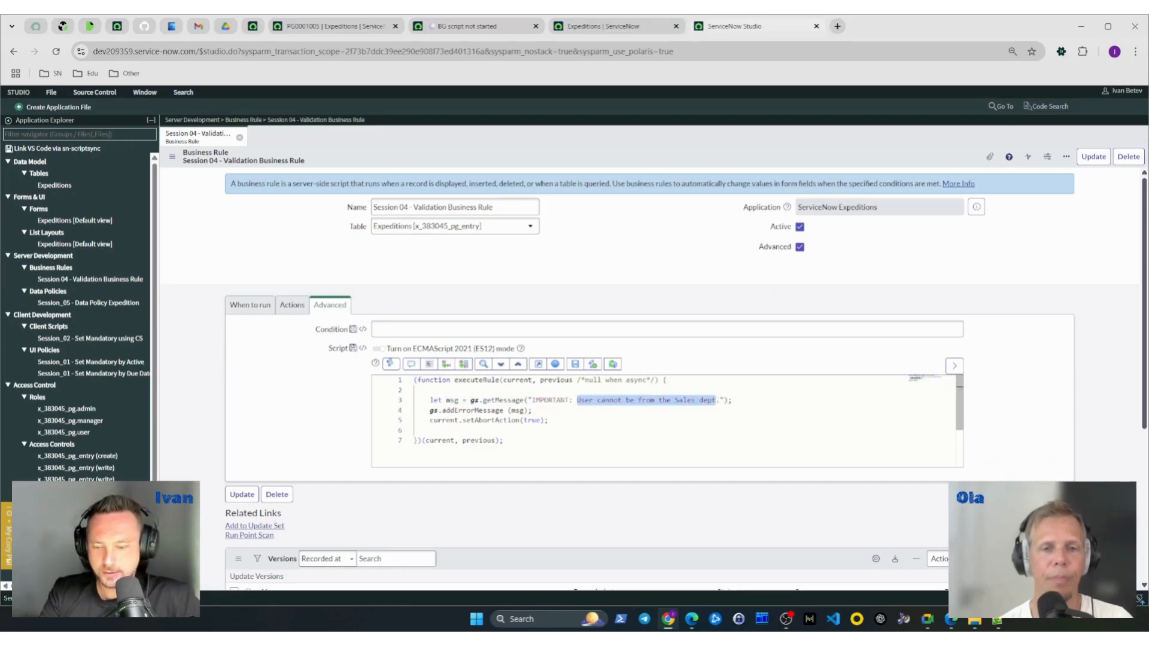
text(Corpora)
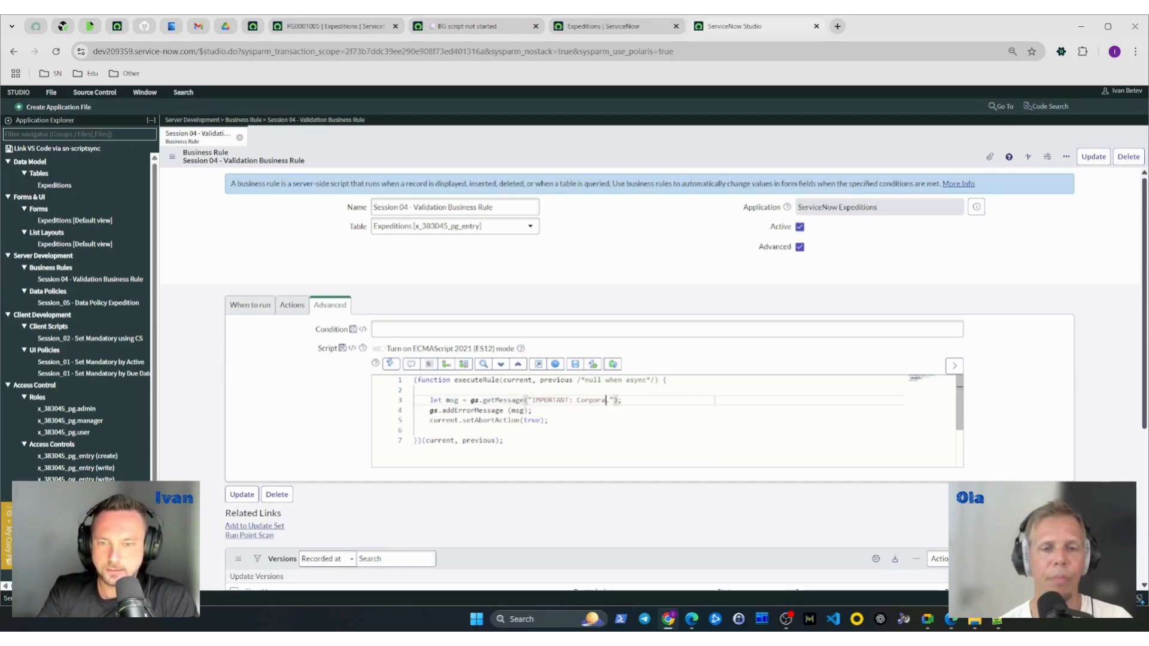
text(te ID shoudln)
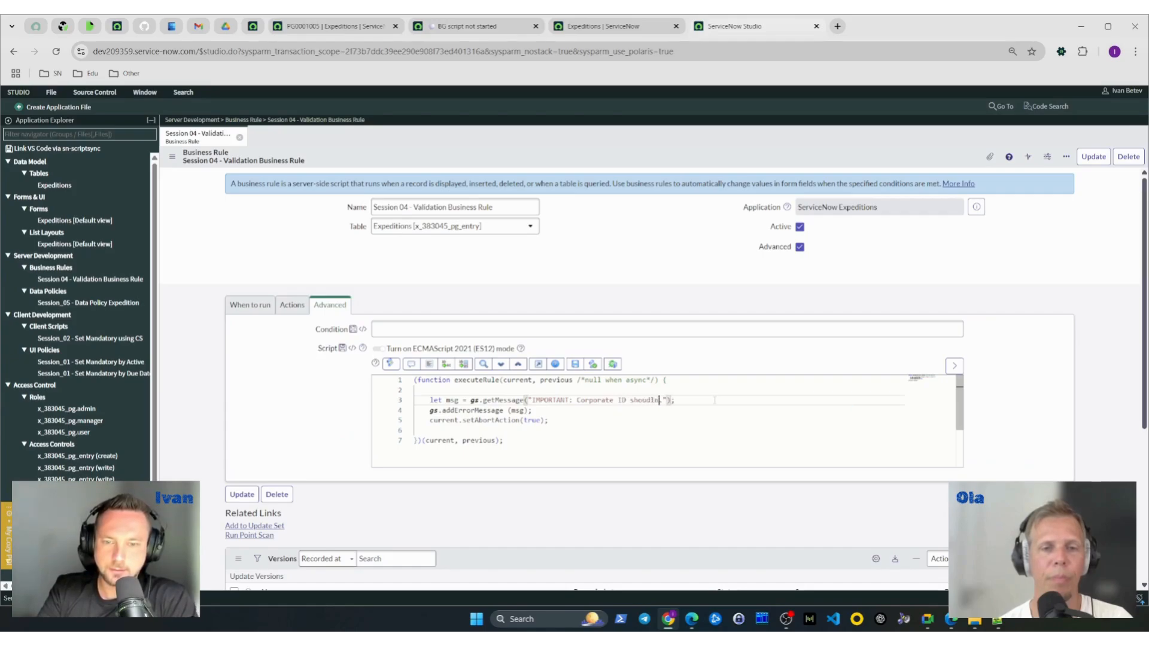
text('t be empty.)
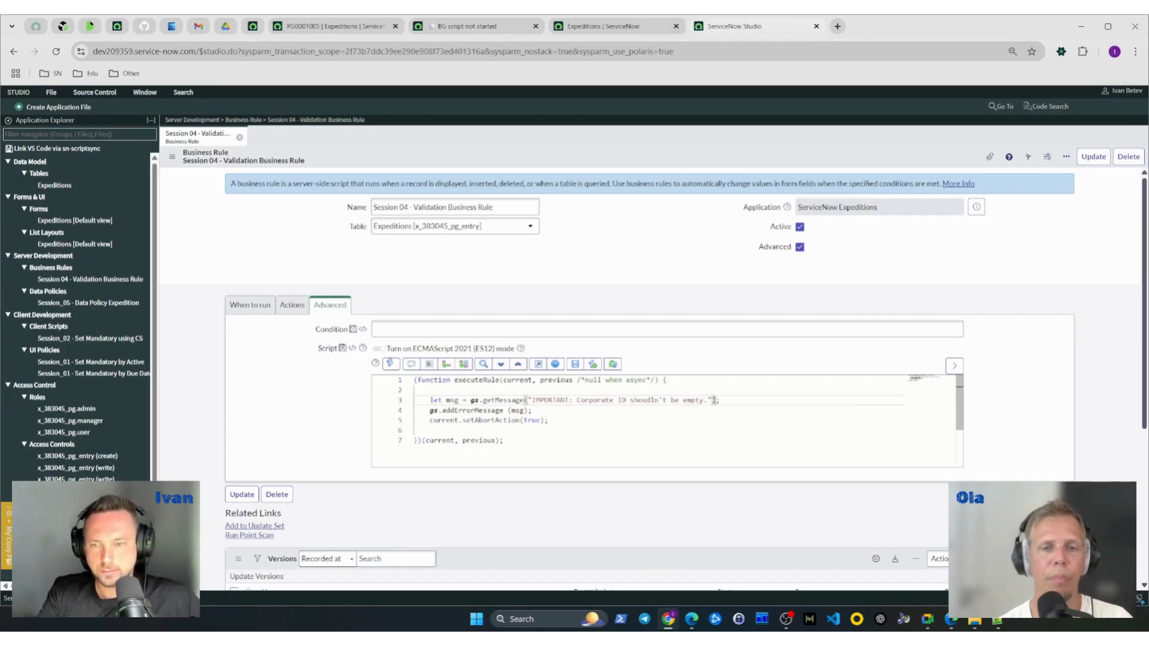
- Recheck the business rule's filter condition and script, and save the rule
click(250, 304)
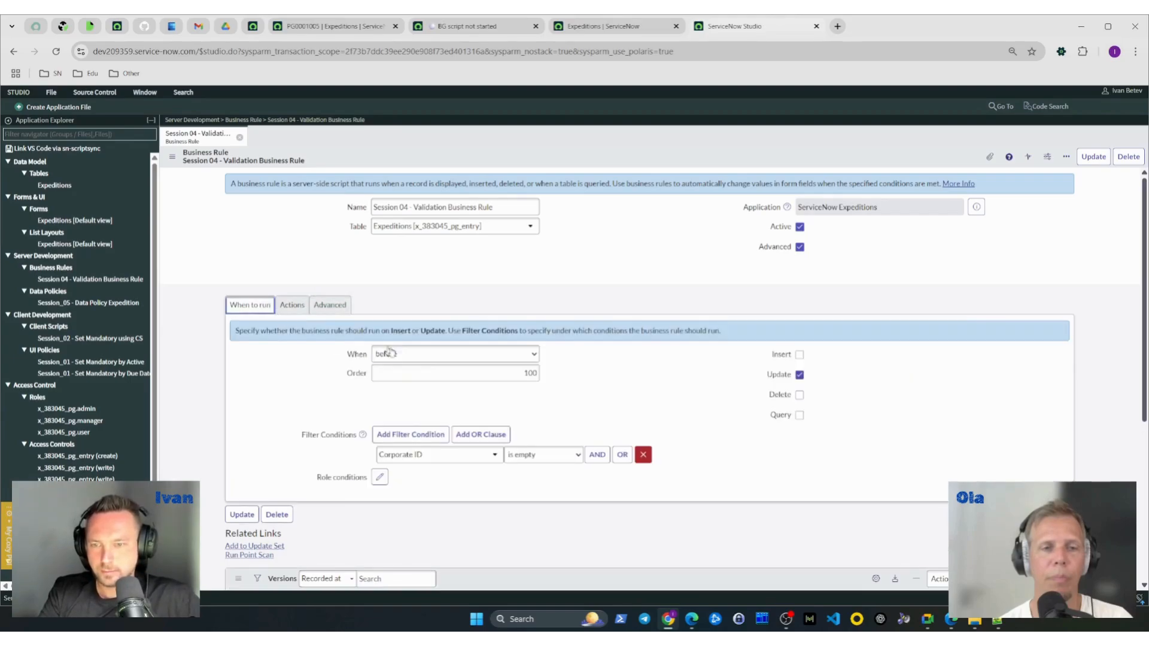
click(539, 465)
click(706, 472)
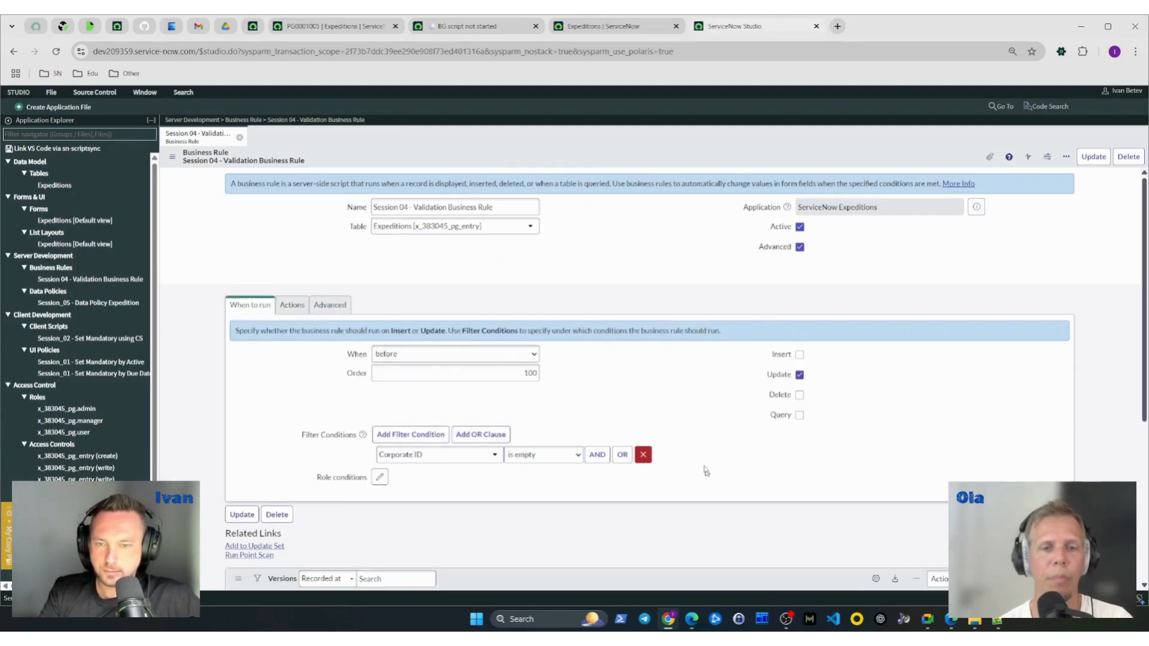
click(292, 305)
click(330, 305)
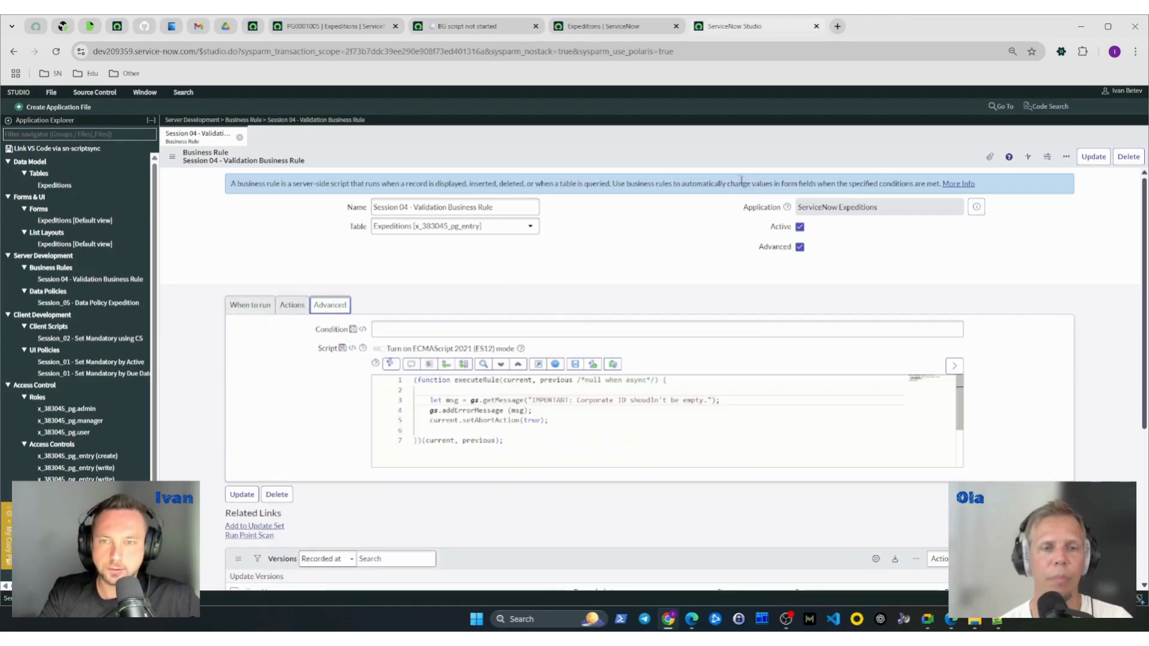
right_click(674, 160)
click(691, 166)
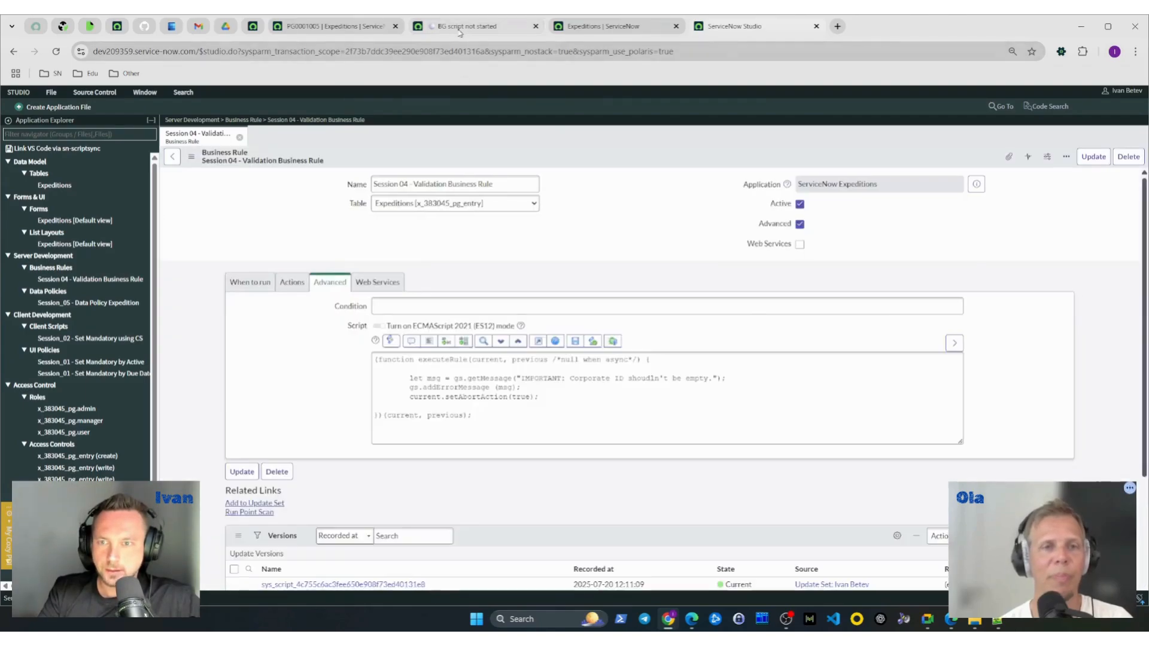
- Replace the gs.info line in the background script with a current.setValue call containing an empty quoted field name
click(459, 30)
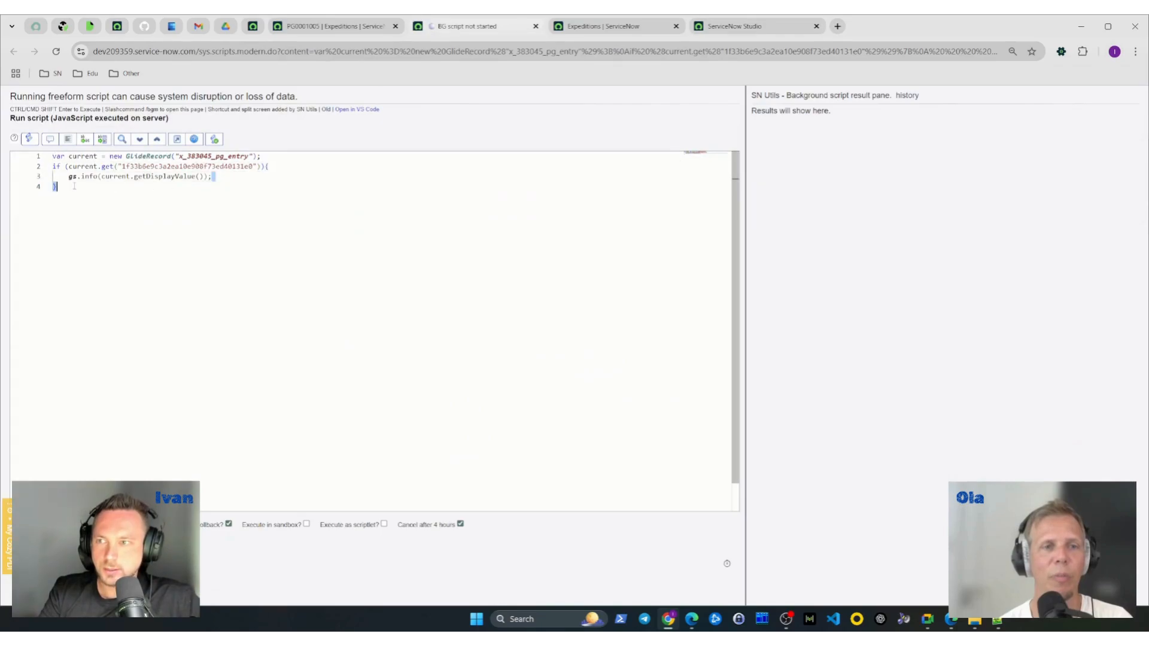
key(shift+Home)
text(current.)
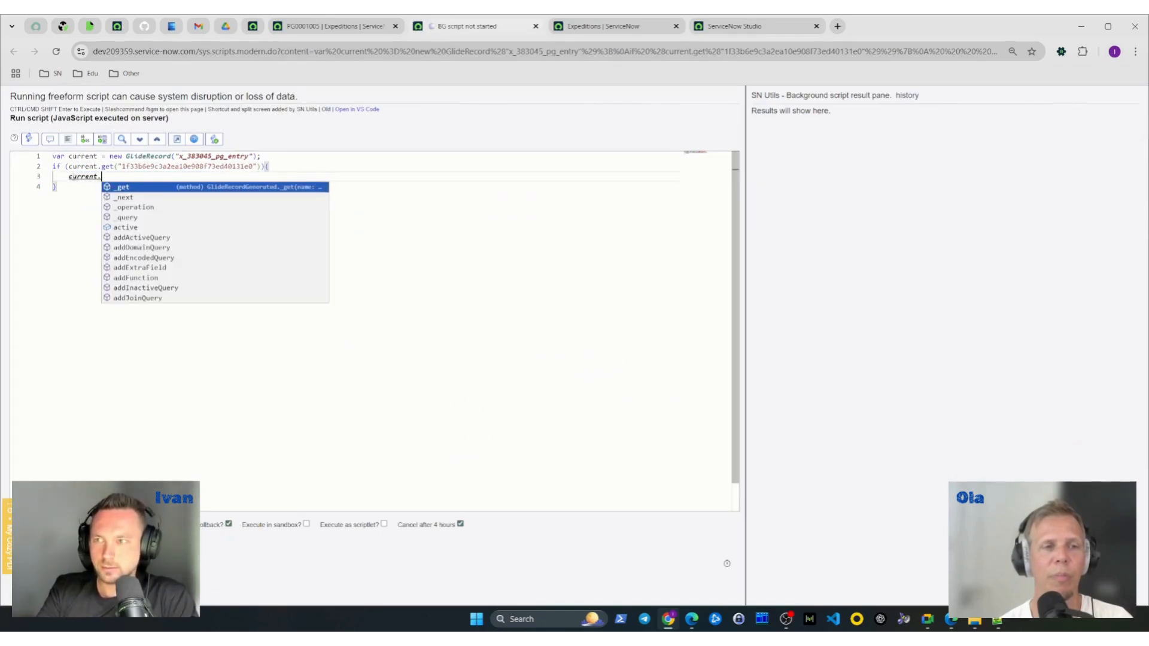
text(setValue(')
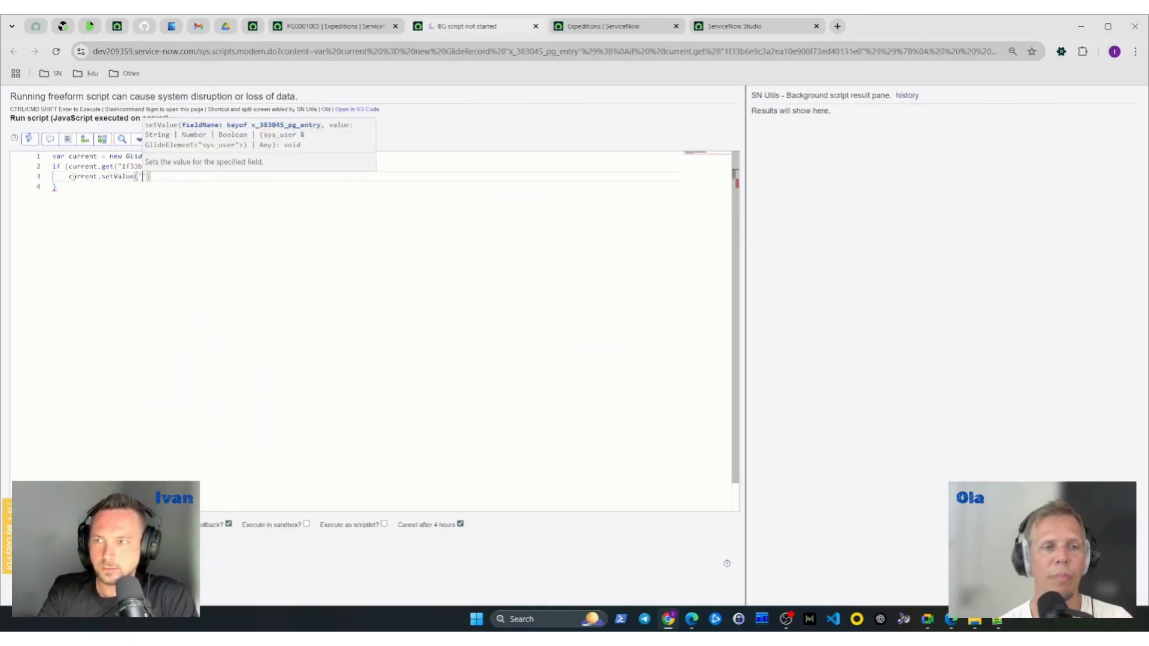
- Look up the Corporate ID field's technical name on the Expeditions form and complete the call as current.setValue('corporate_id','');
click(338, 27)
right_click(278, 293)
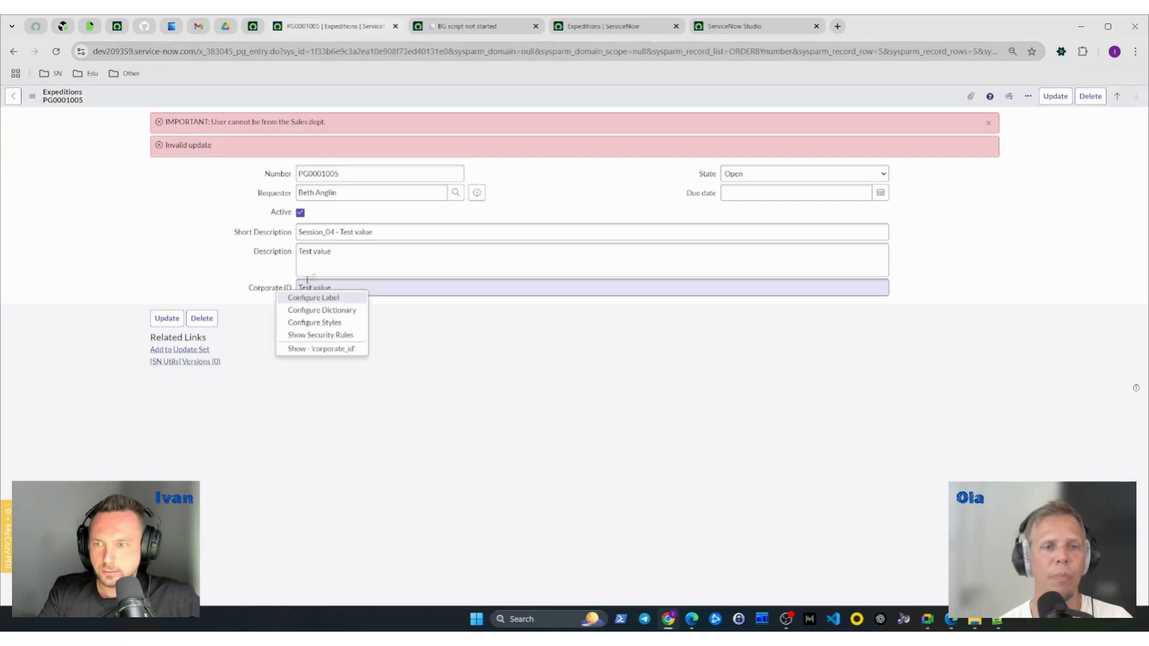
click(598, 26)
click(486, 27)
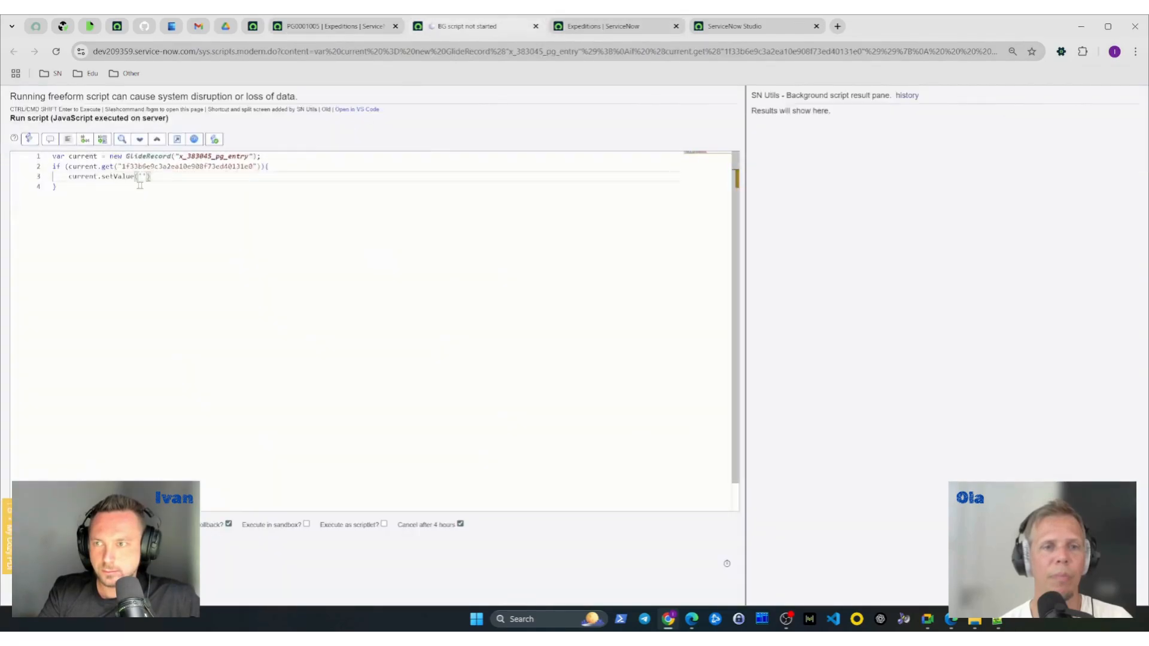
text(corporate)
key(Return)
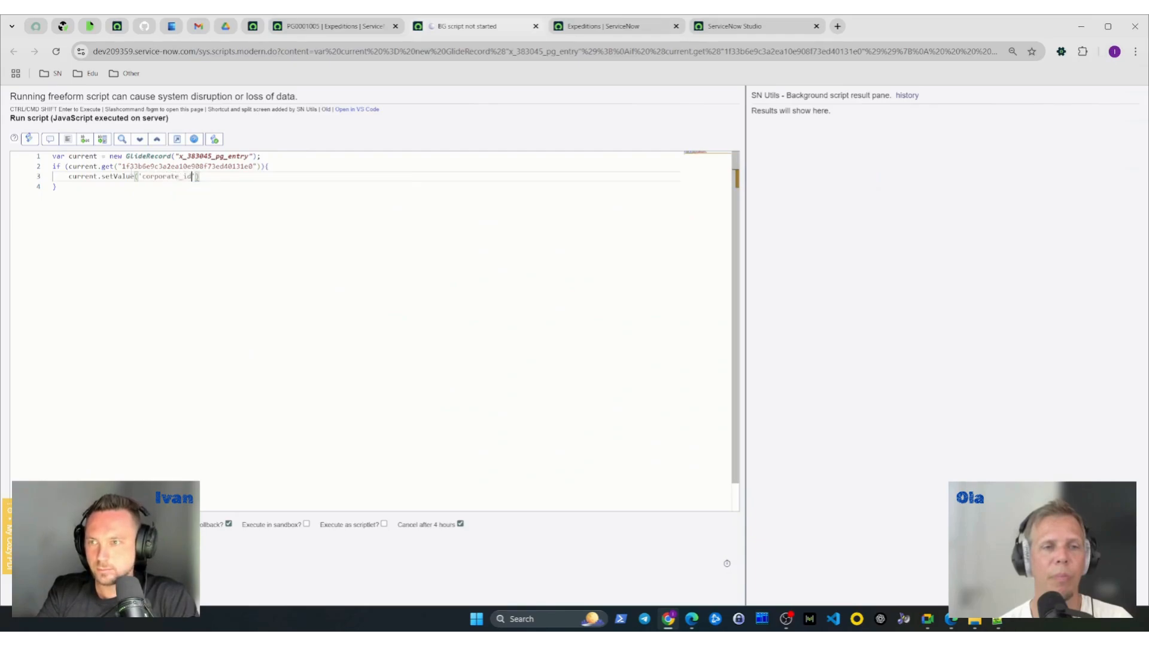
text(,)
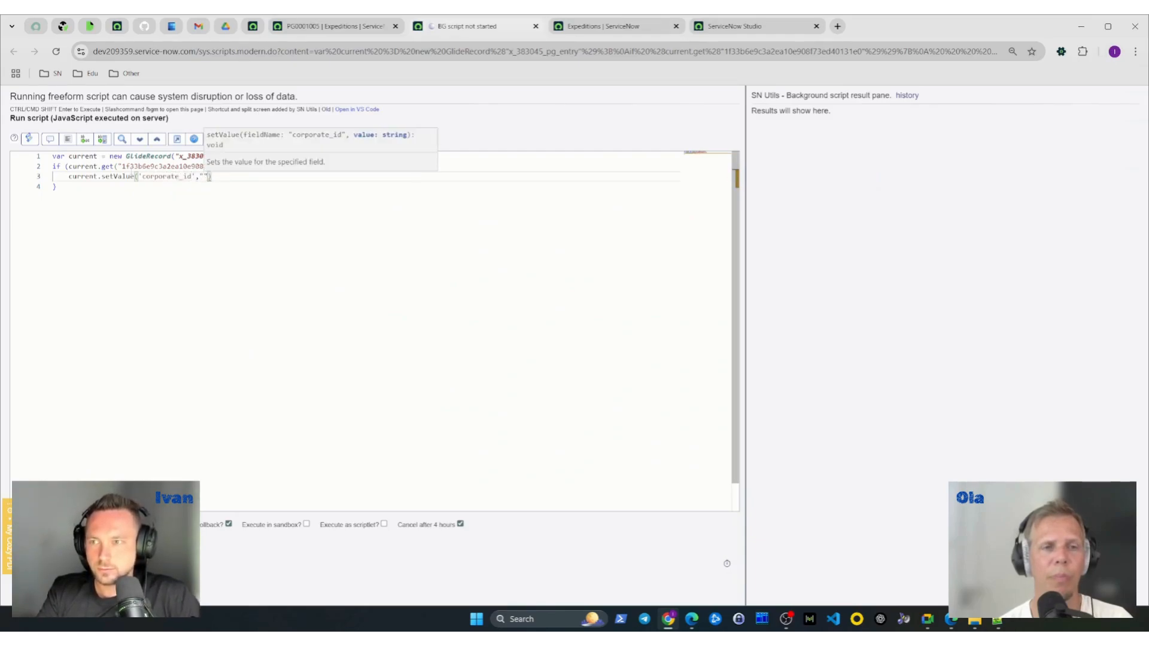
text('');l)
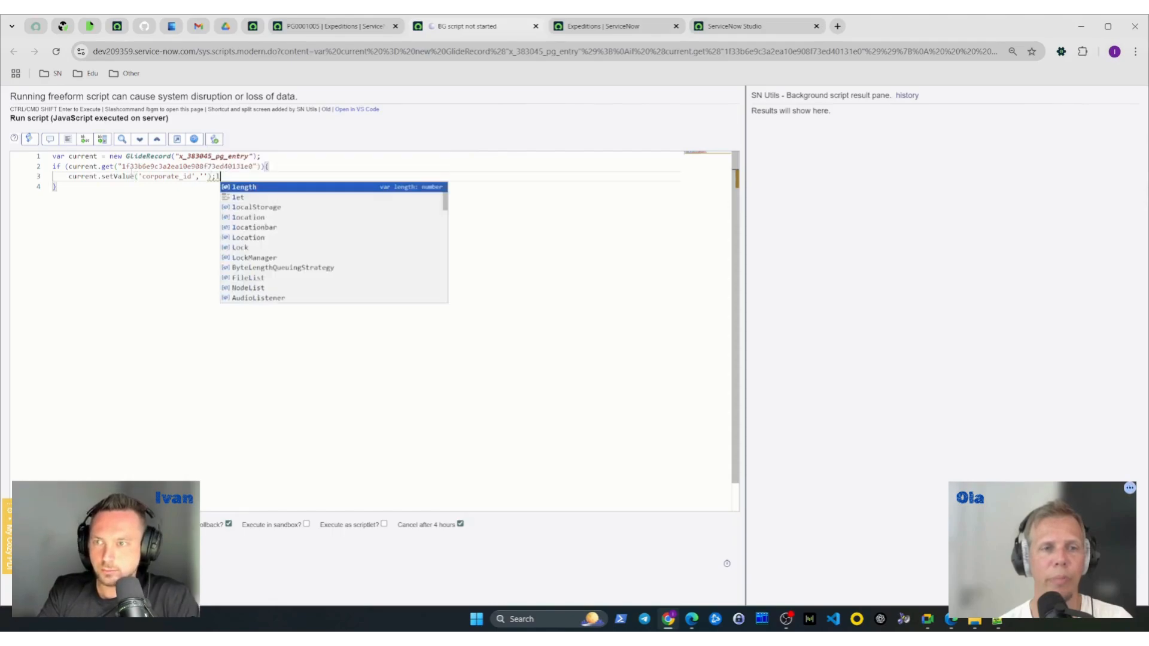
- Add the line current.update(); below the setValue call in the background script
key(Return)
text(current.update();)
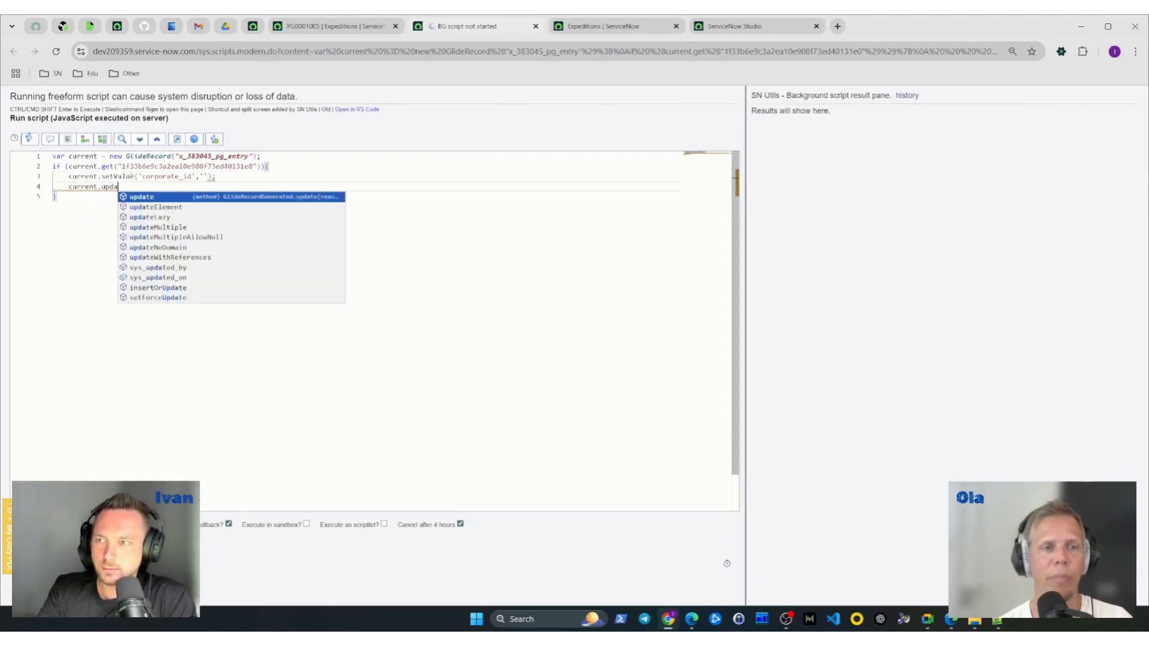
key(BackSpace)
key(BackSpace)
key(BackSpace)
text(();)
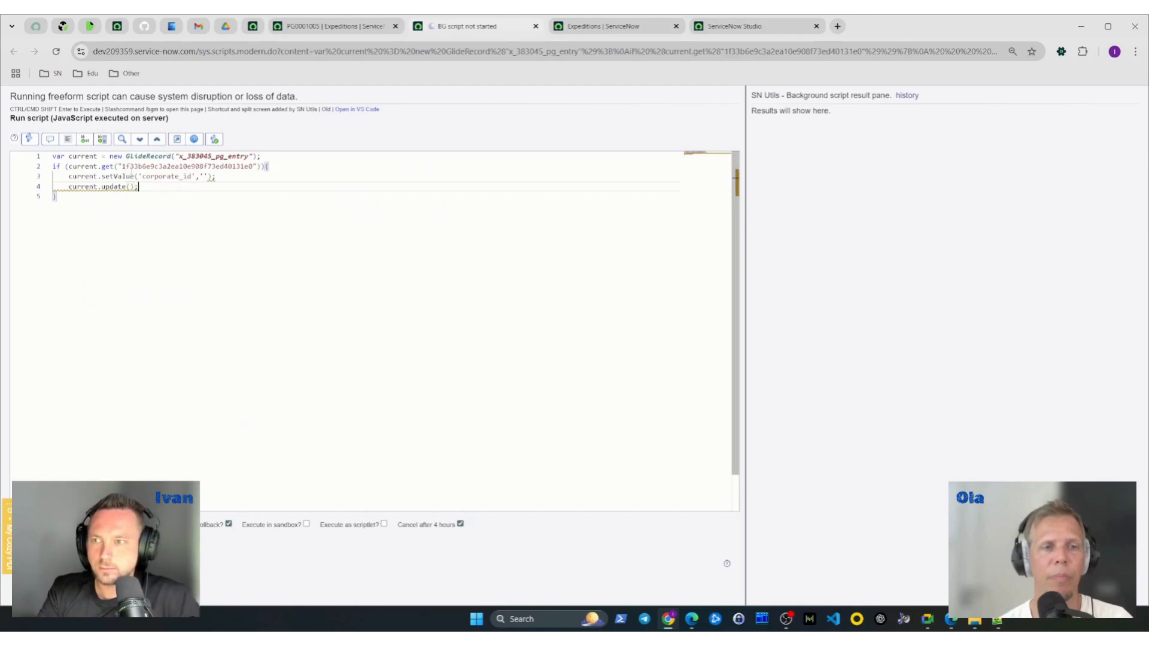
- Run the background script and examine the error message in the result pane
key(ctrl+shift+Return)
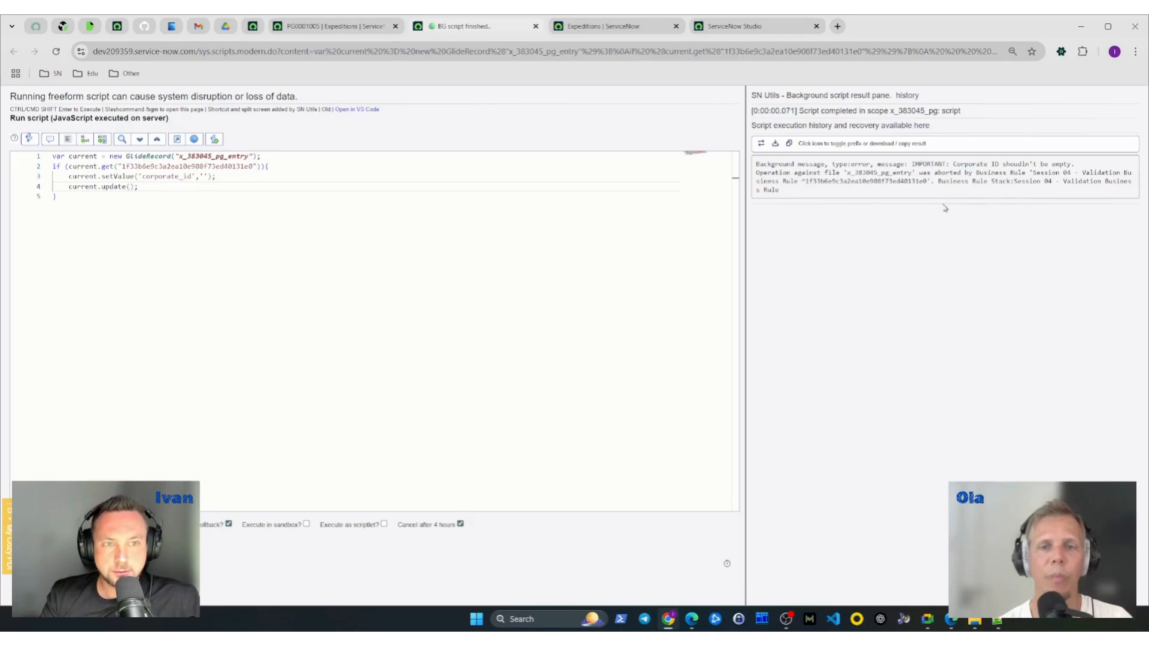
drag(911, 164, 1075, 164)
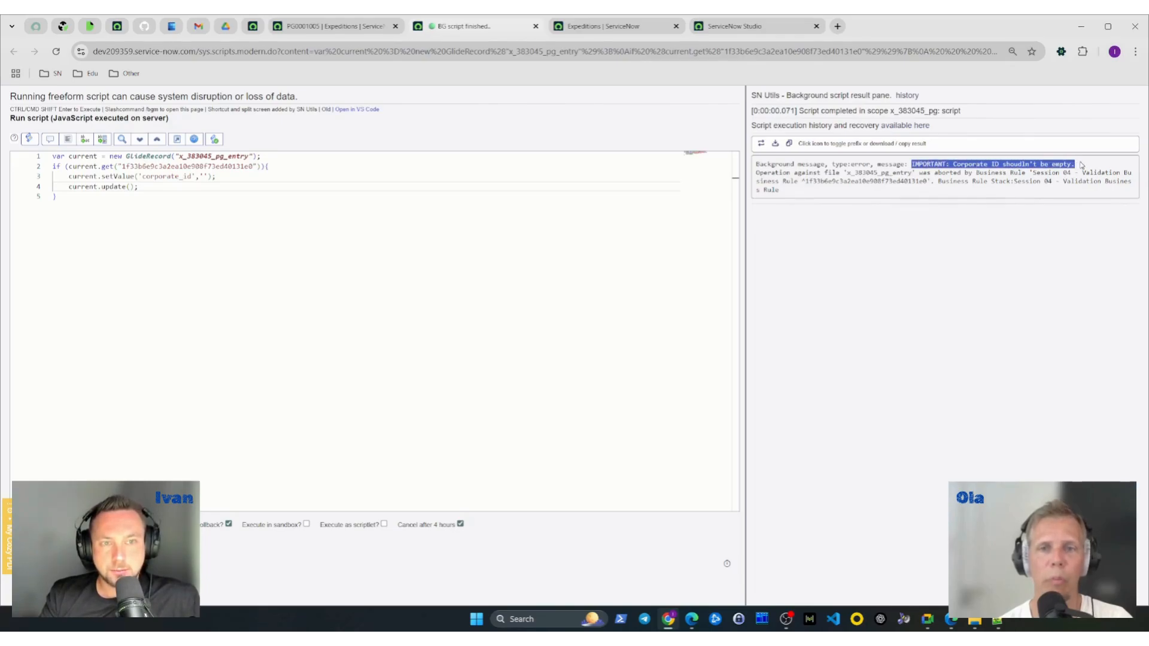
click(891, 211)
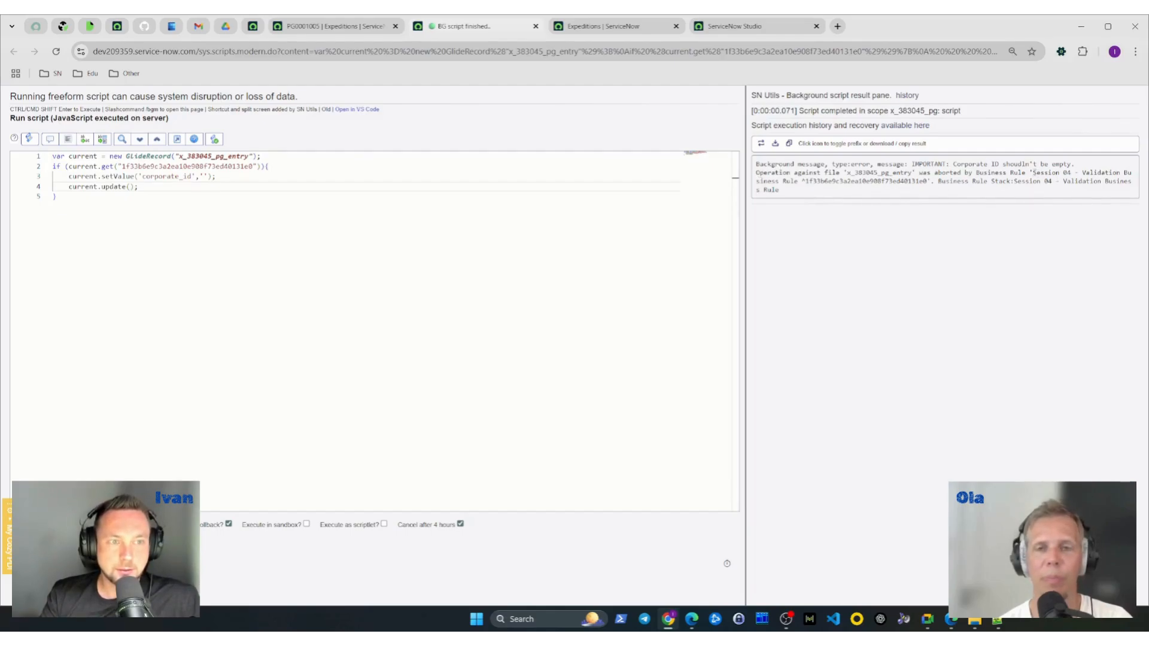
- Review the business rule abort message in the script result pane and check the open Expeditions record's form
drag(1032, 173, 787, 183)
click(903, 194)
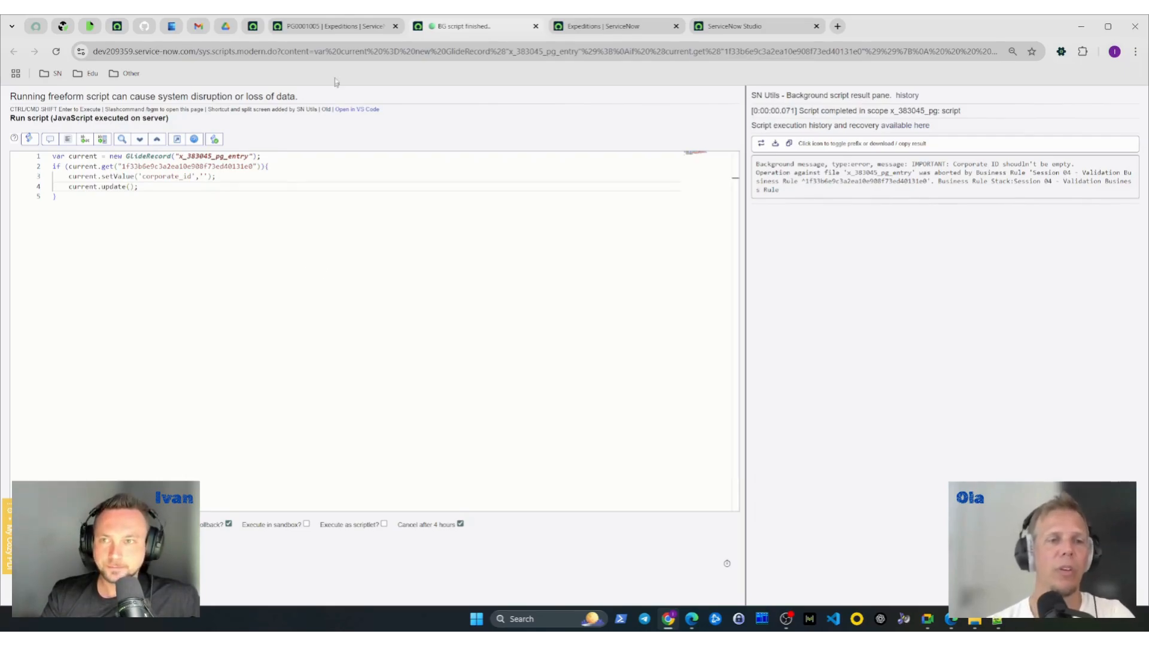
click(332, 30)
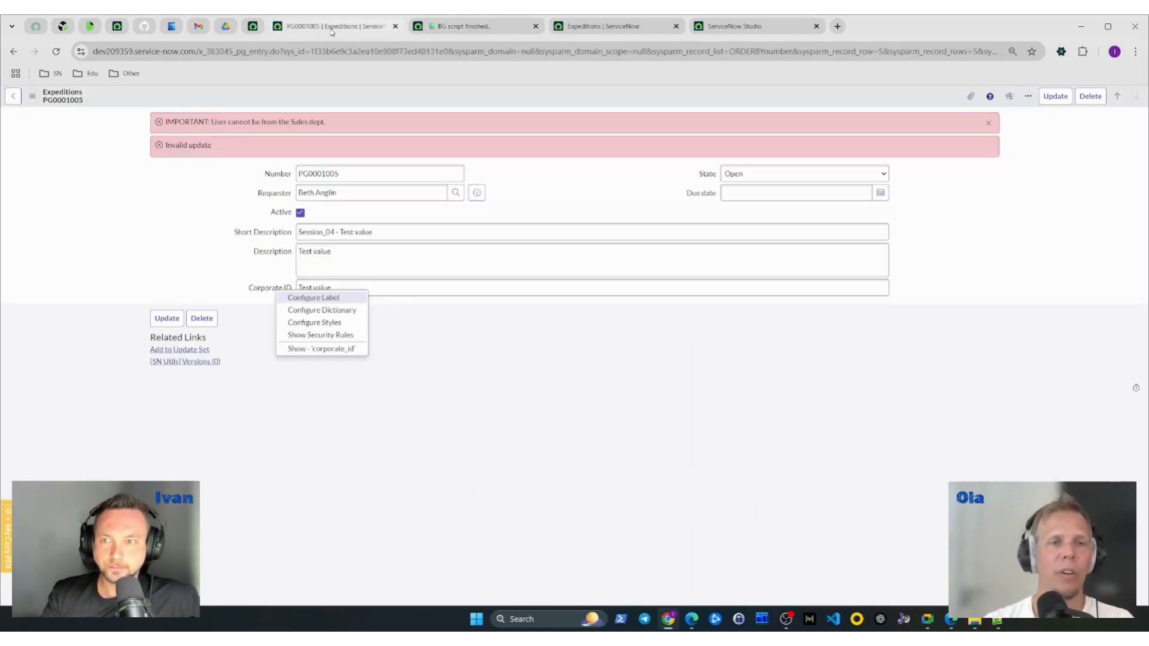
click(490, 438)
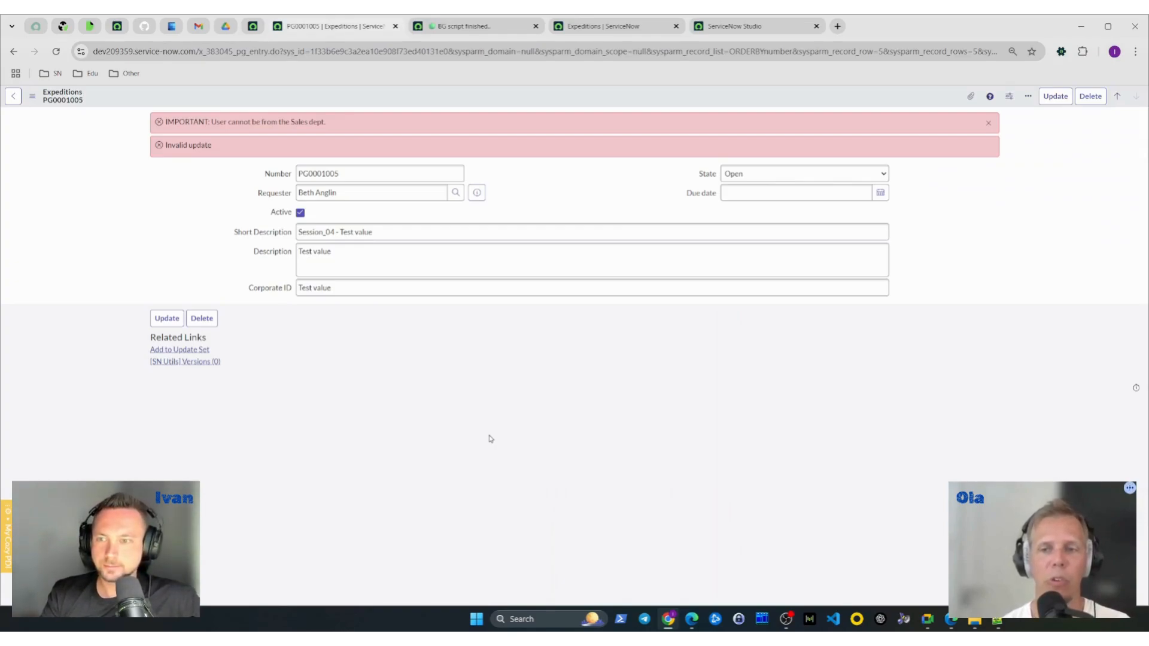
click(470, 25)
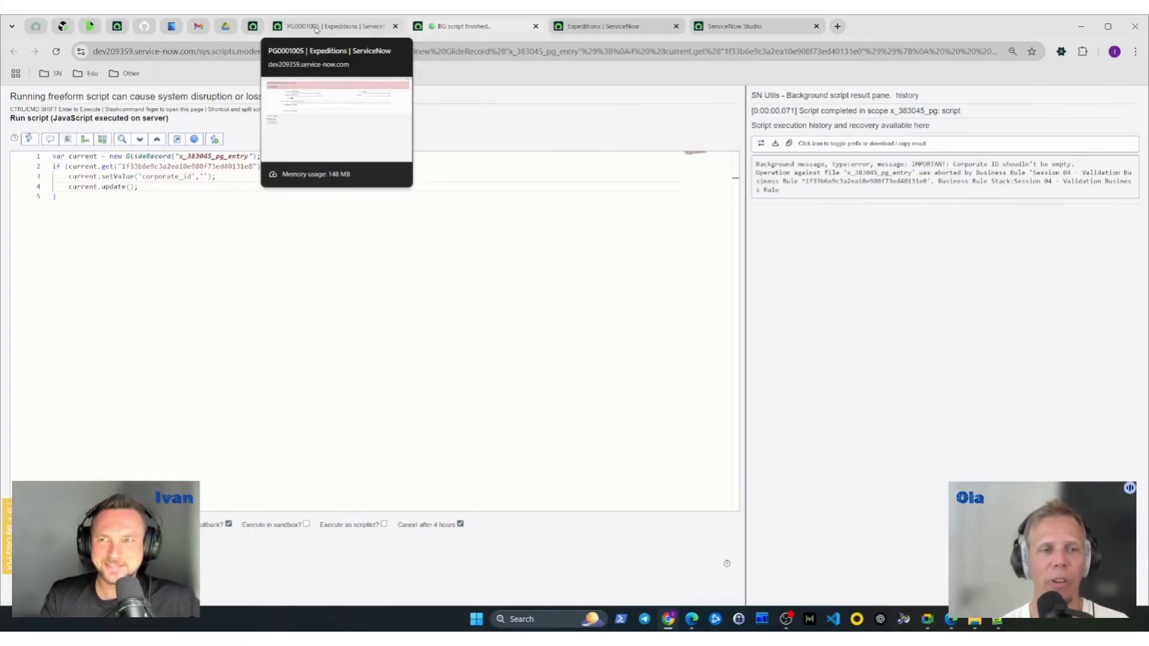
click(316, 28)
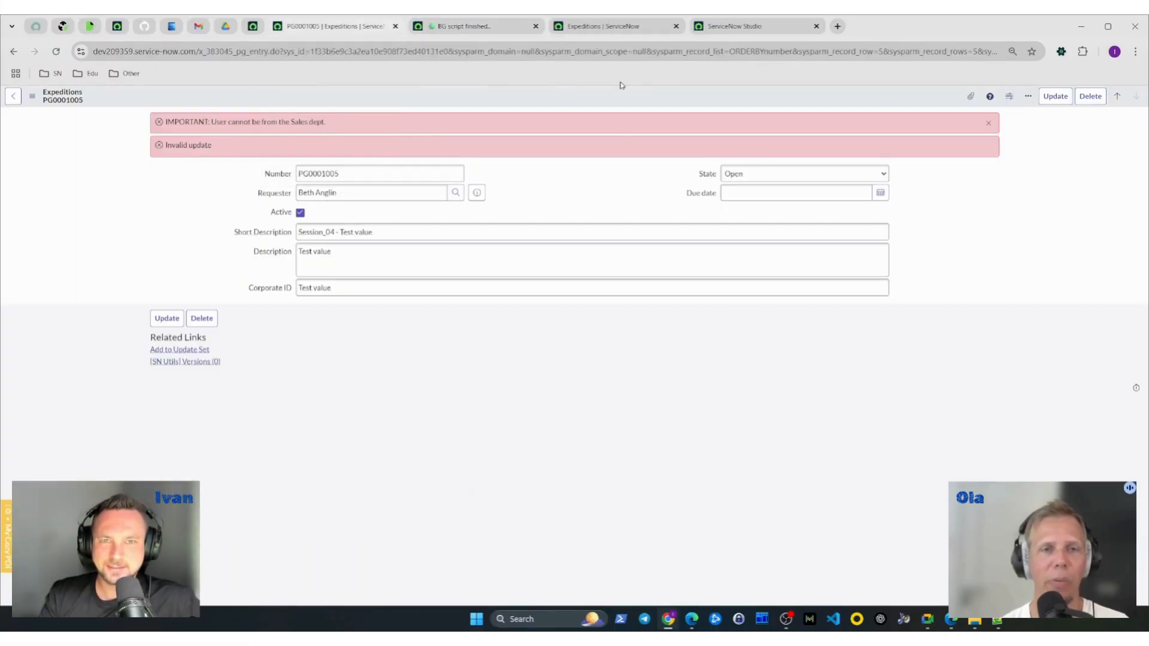
click(465, 27)
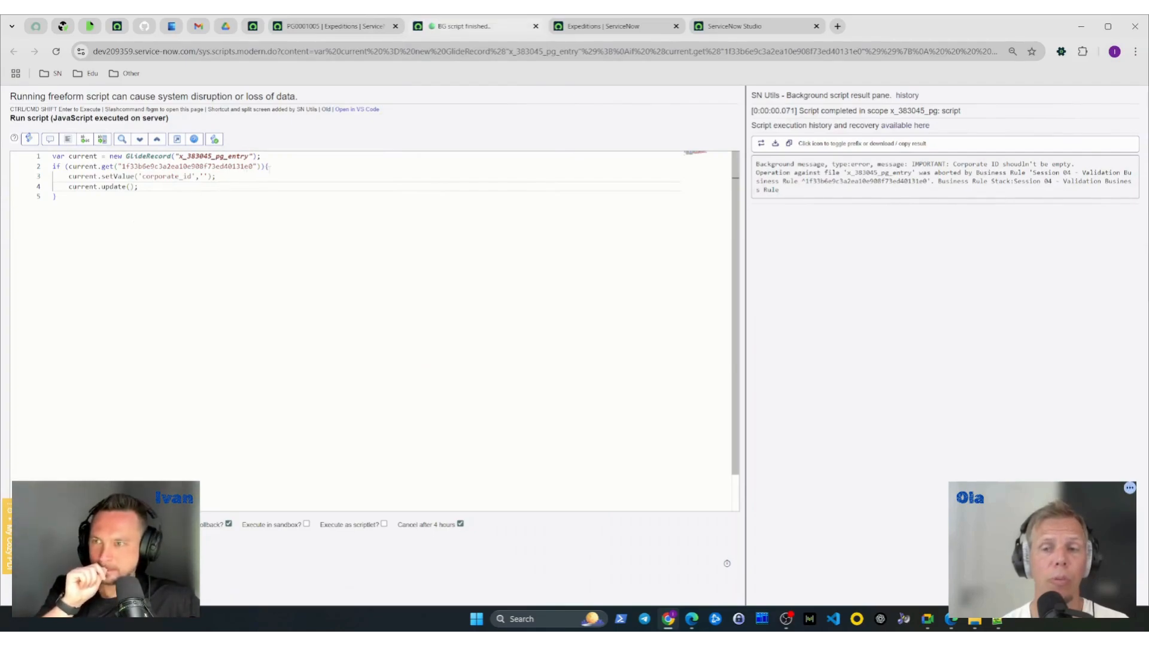
- Add the line current.setWorkflow(false); above the setValue call inside the if block of the background script
click(270, 167)
key(Return)
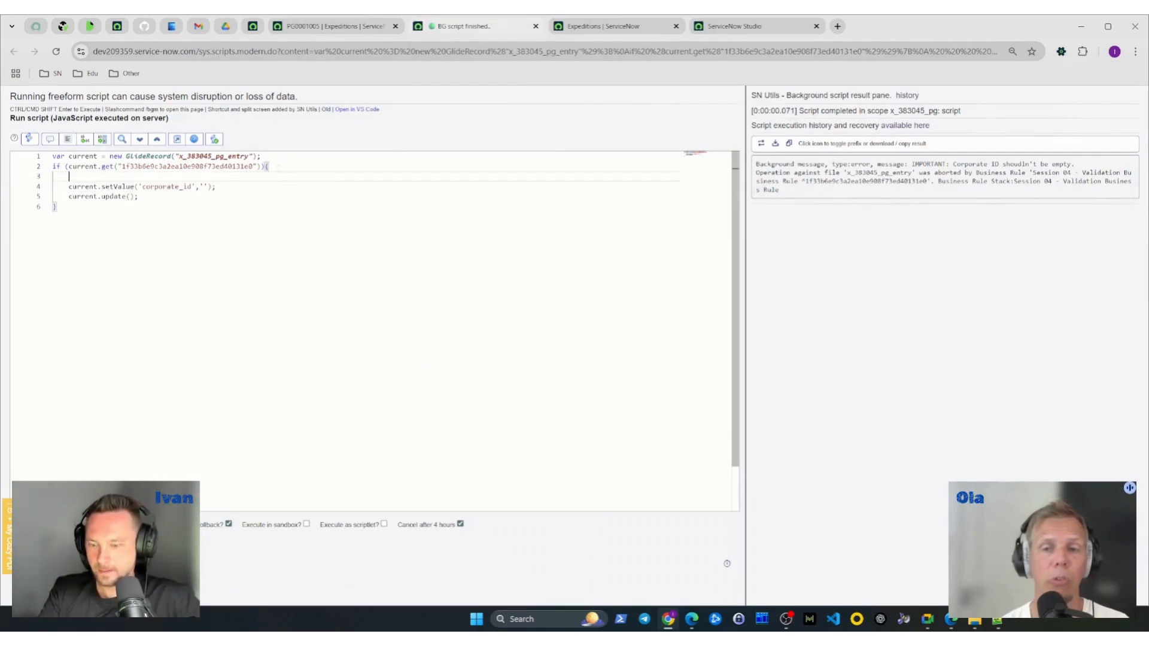
text(current.setWo)
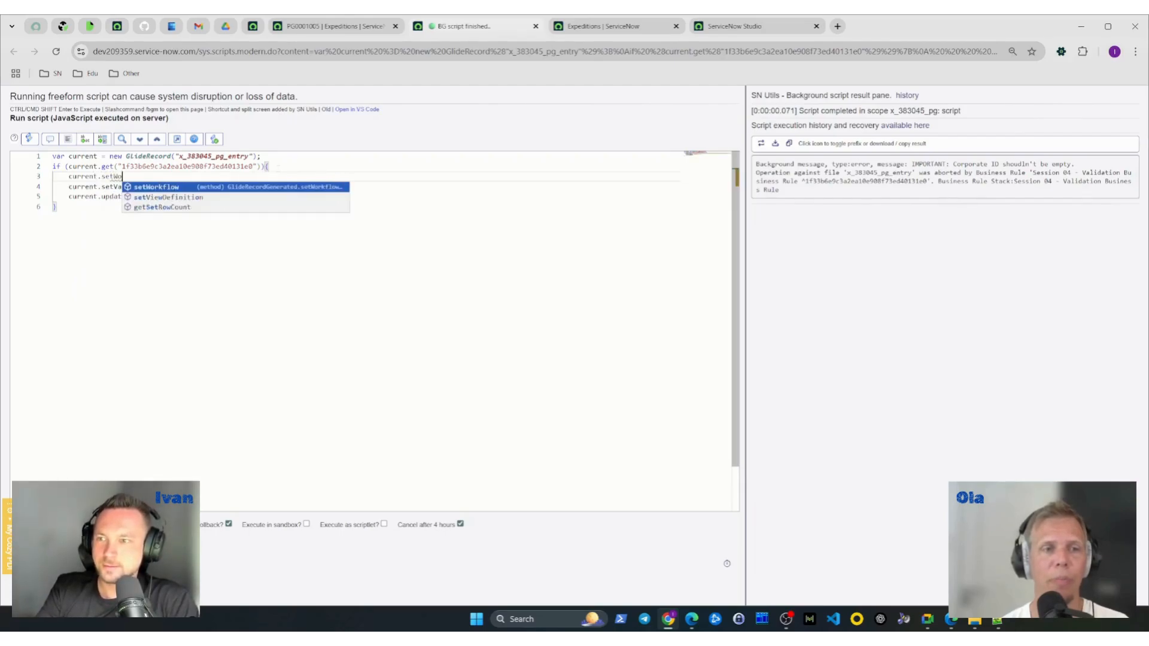
key(Return)
text(()
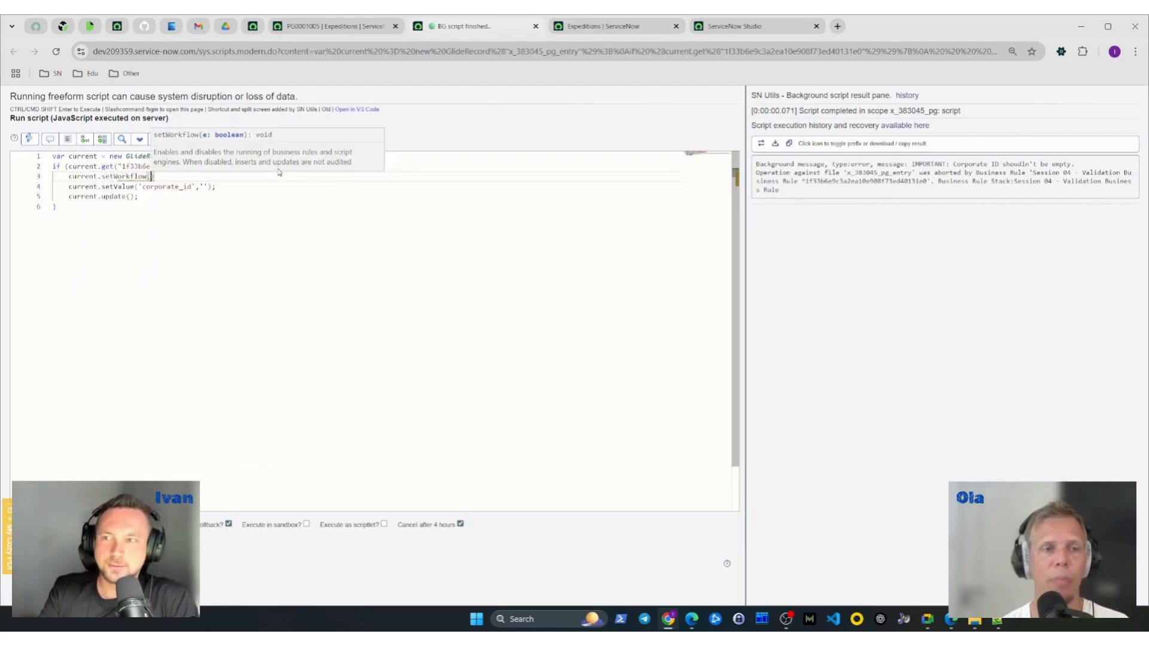
text(fals)
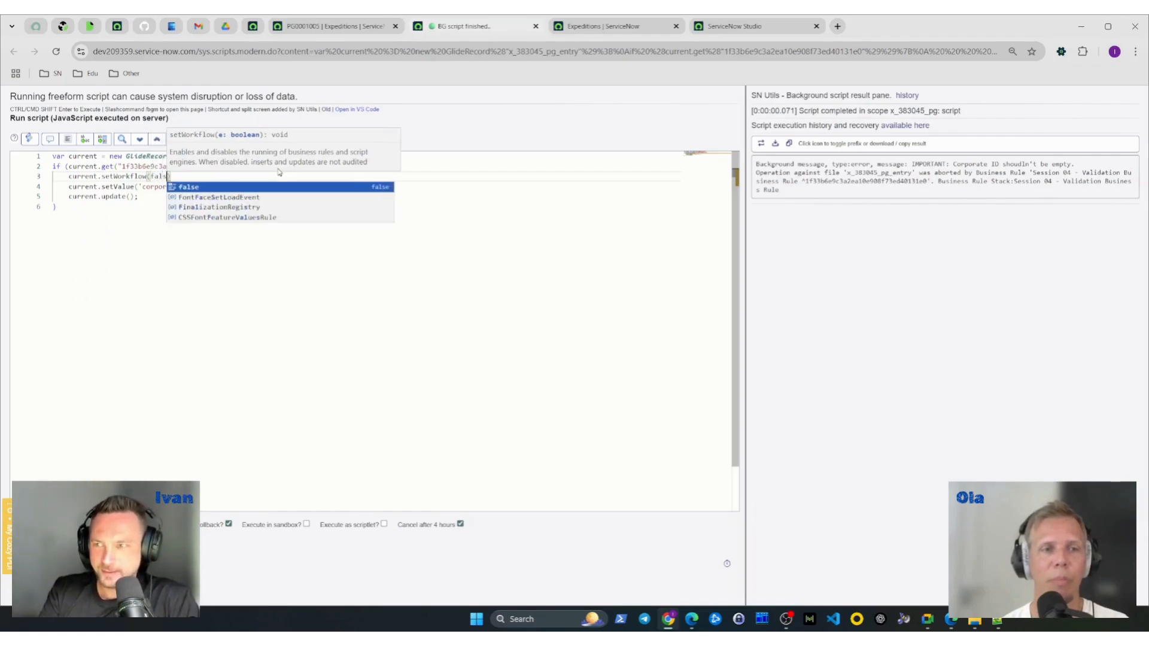
text(e);)
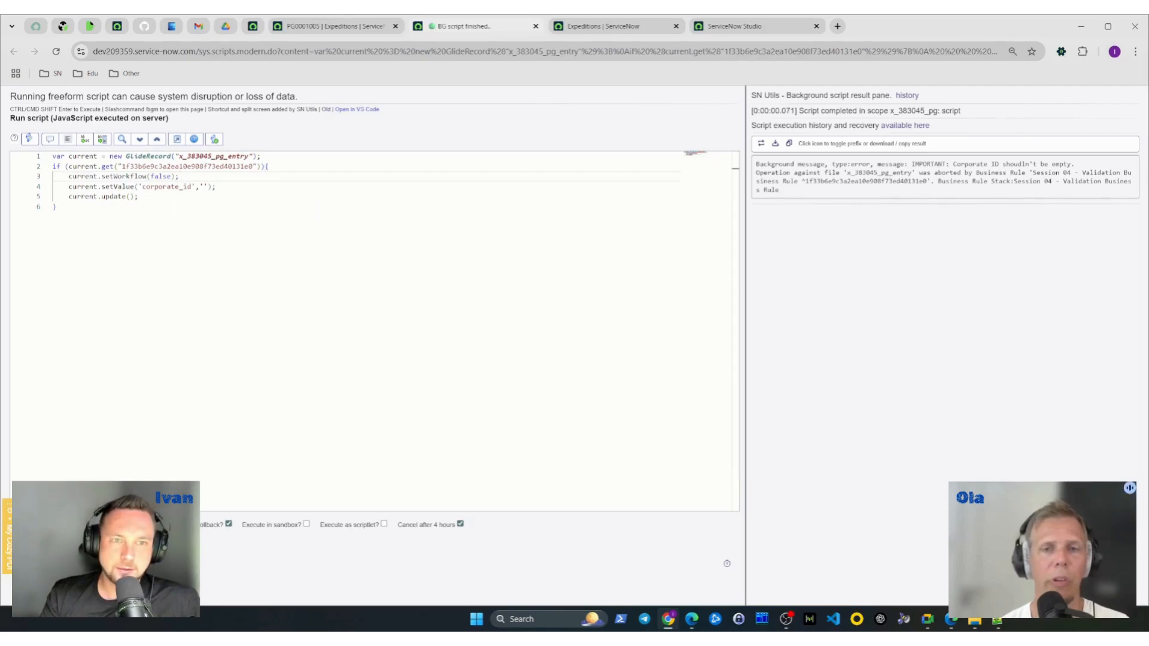
- Run the background script with setWorkflow disabled and examine the x_383045_pg_entry operation in the execution results
click(288, 203)
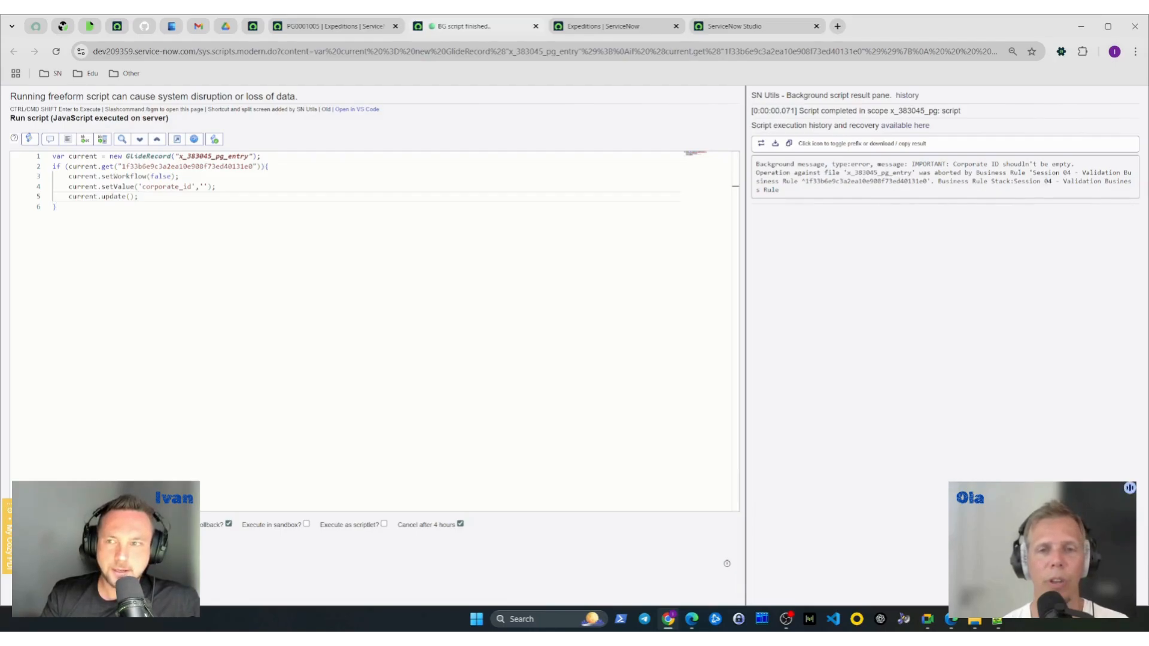
key(ctrl+shift+Return)
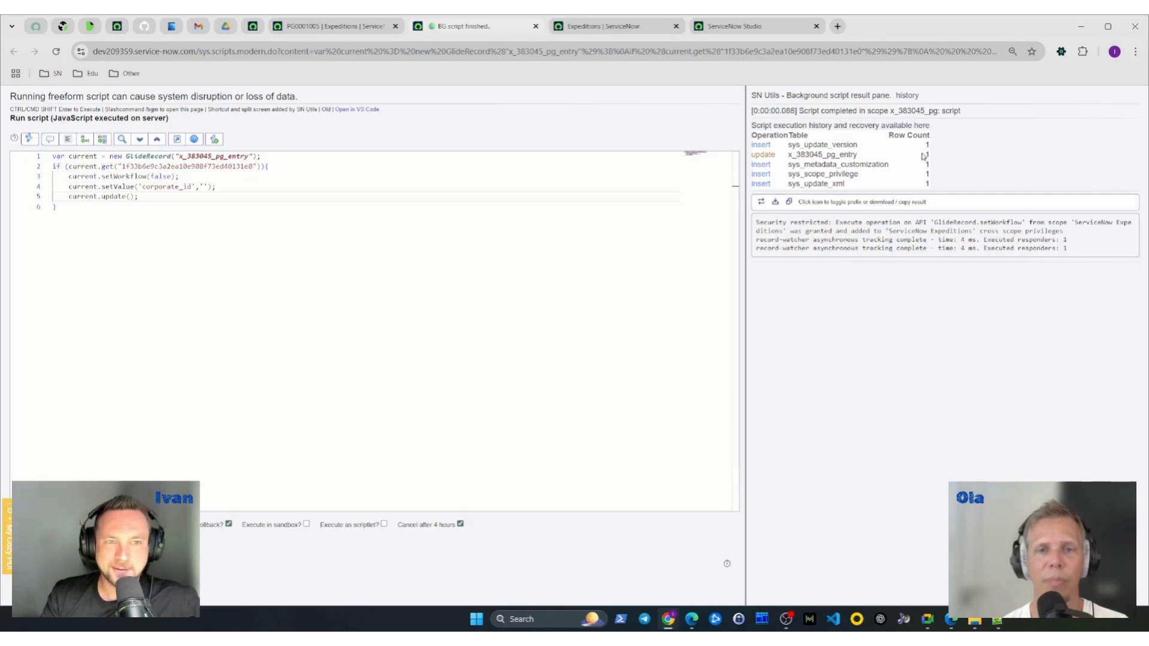
drag(859, 156, 752, 164)
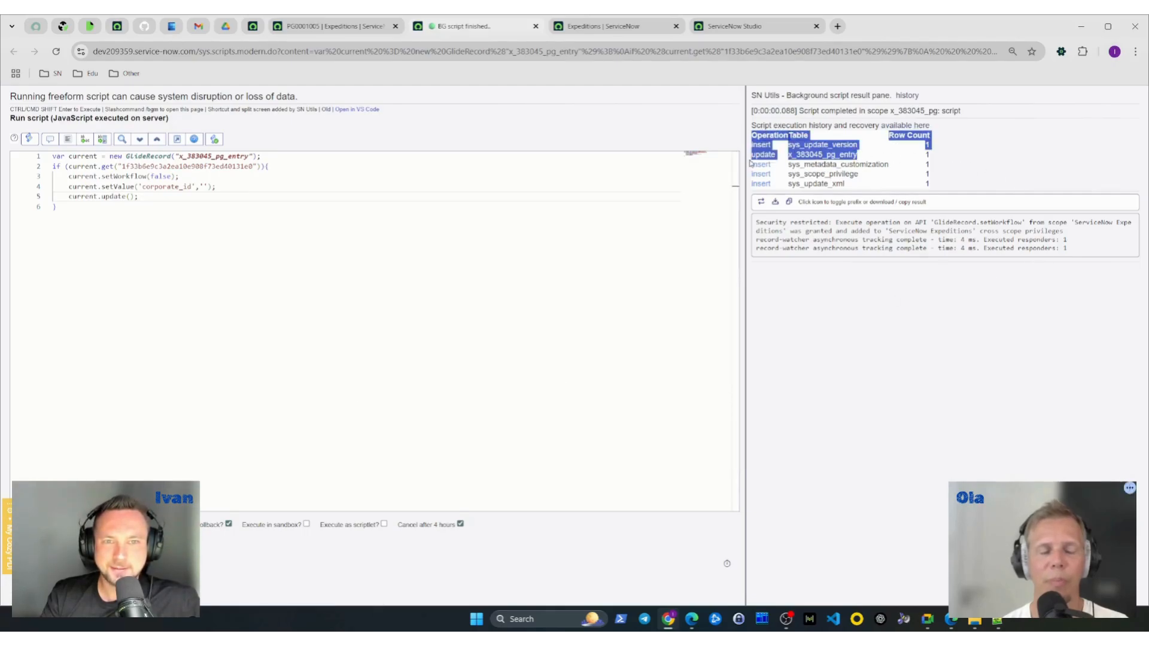
click(815, 343)
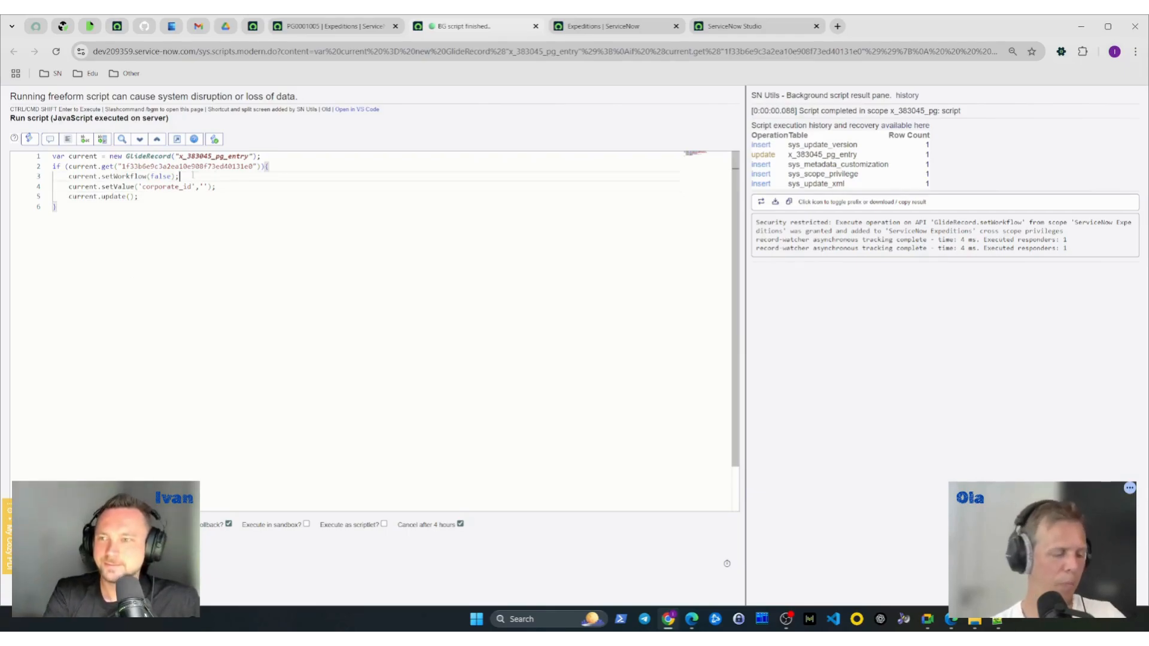
- Remove the current.setWorkflow(false); line and its leftover blank line from the background script
drag(181, 176, 69, 175)
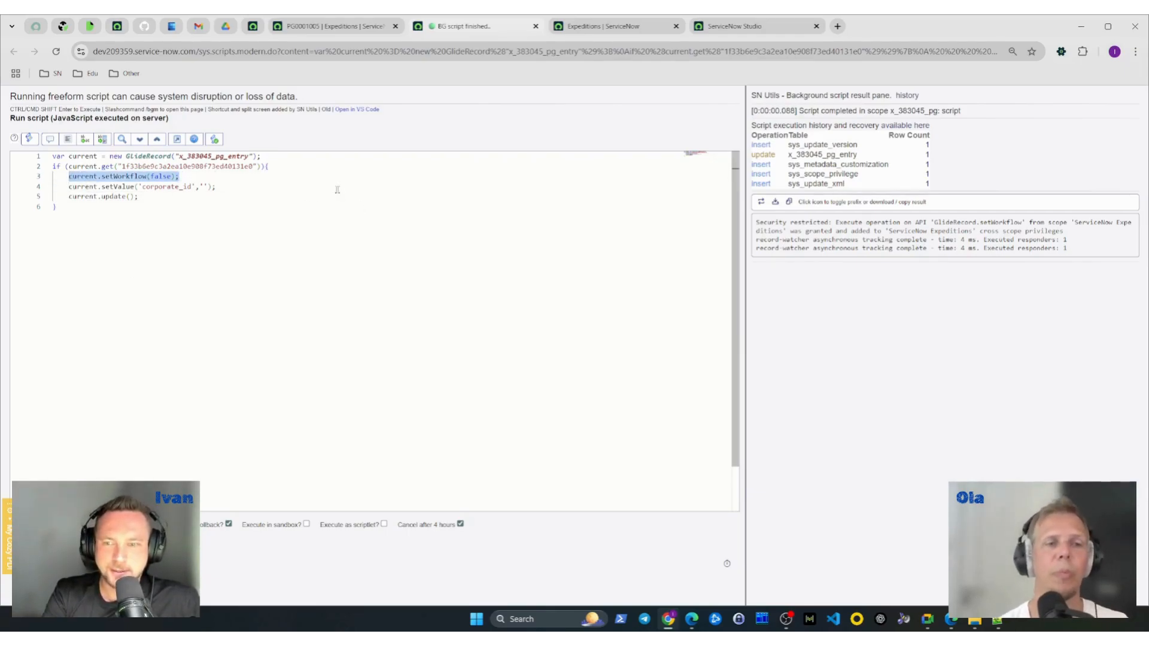
key(BackSpace)
click(288, 168)
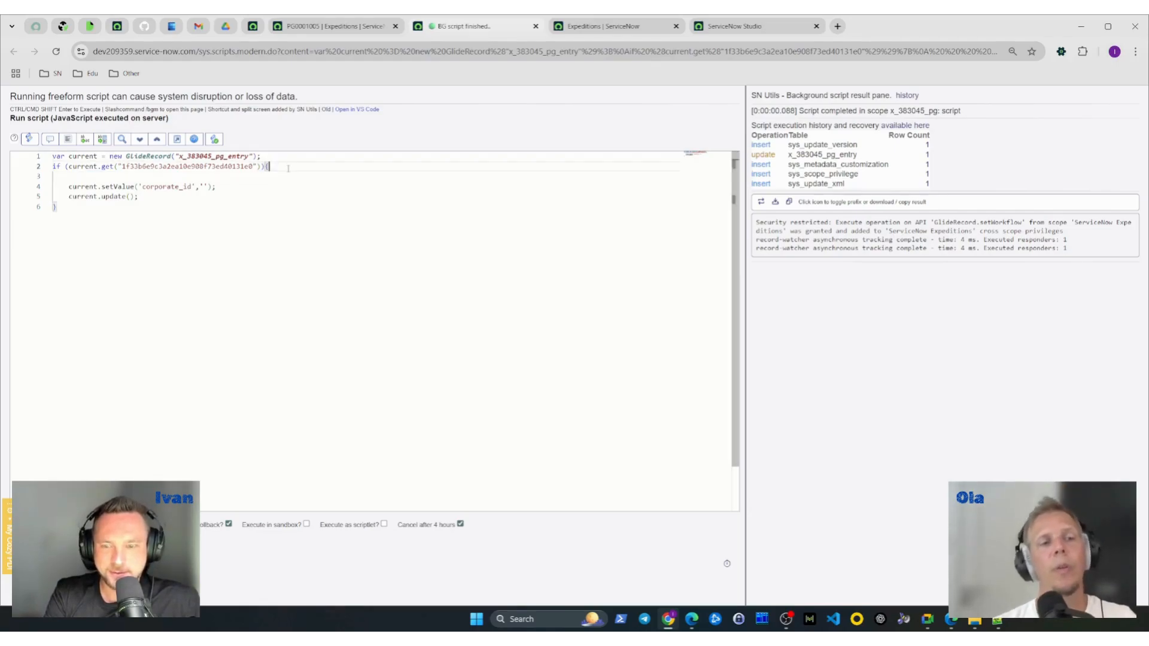
key(Delete)
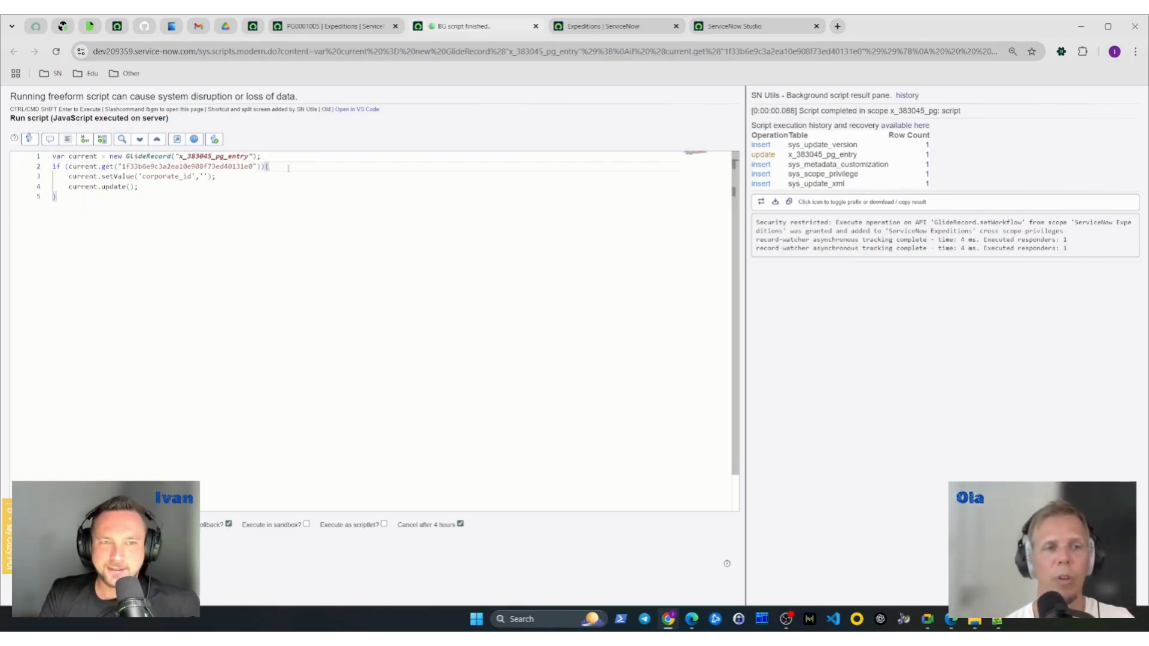